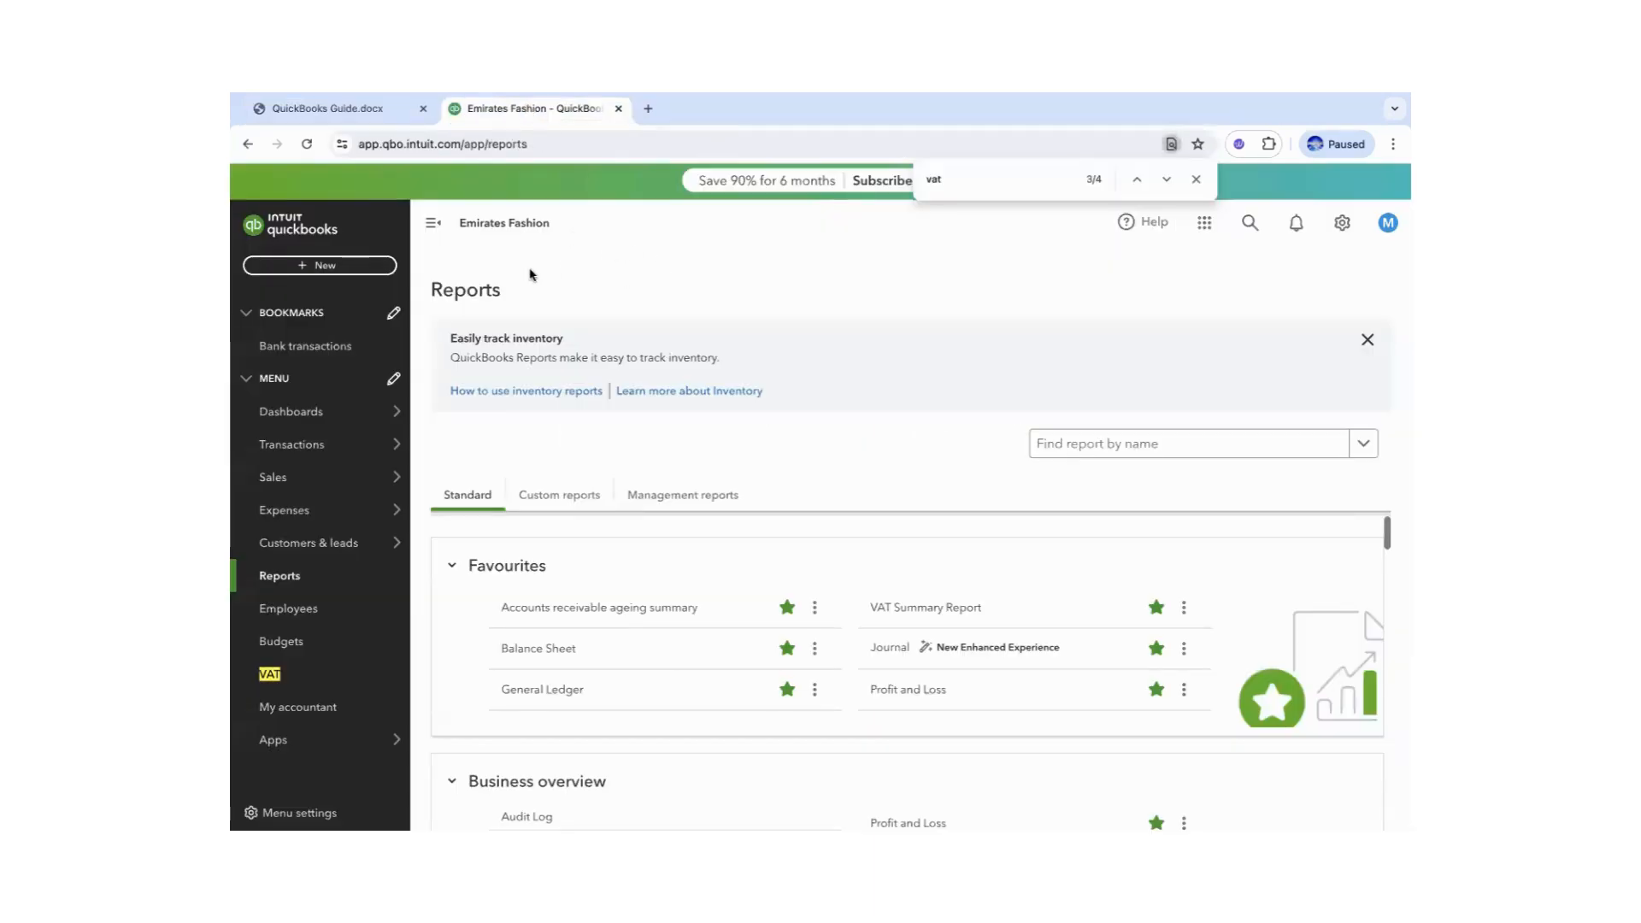
- Open Account and Settings from the gear menu, checking the QuickBooks Guide in between
click(1341, 226)
click(883, 323)
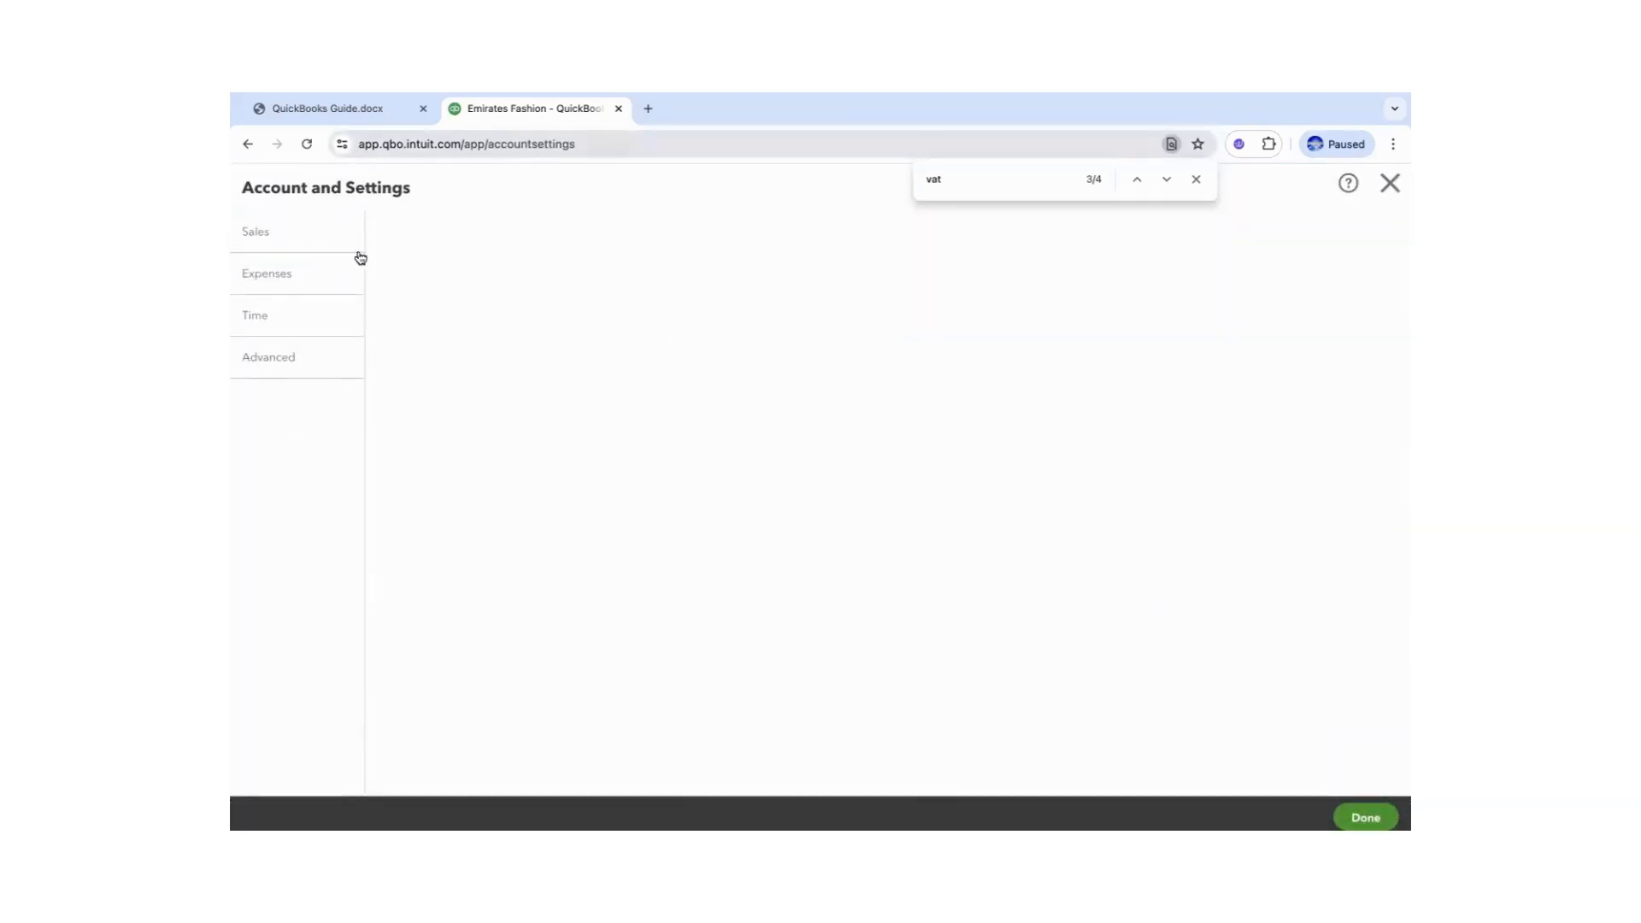
click(364, 109)
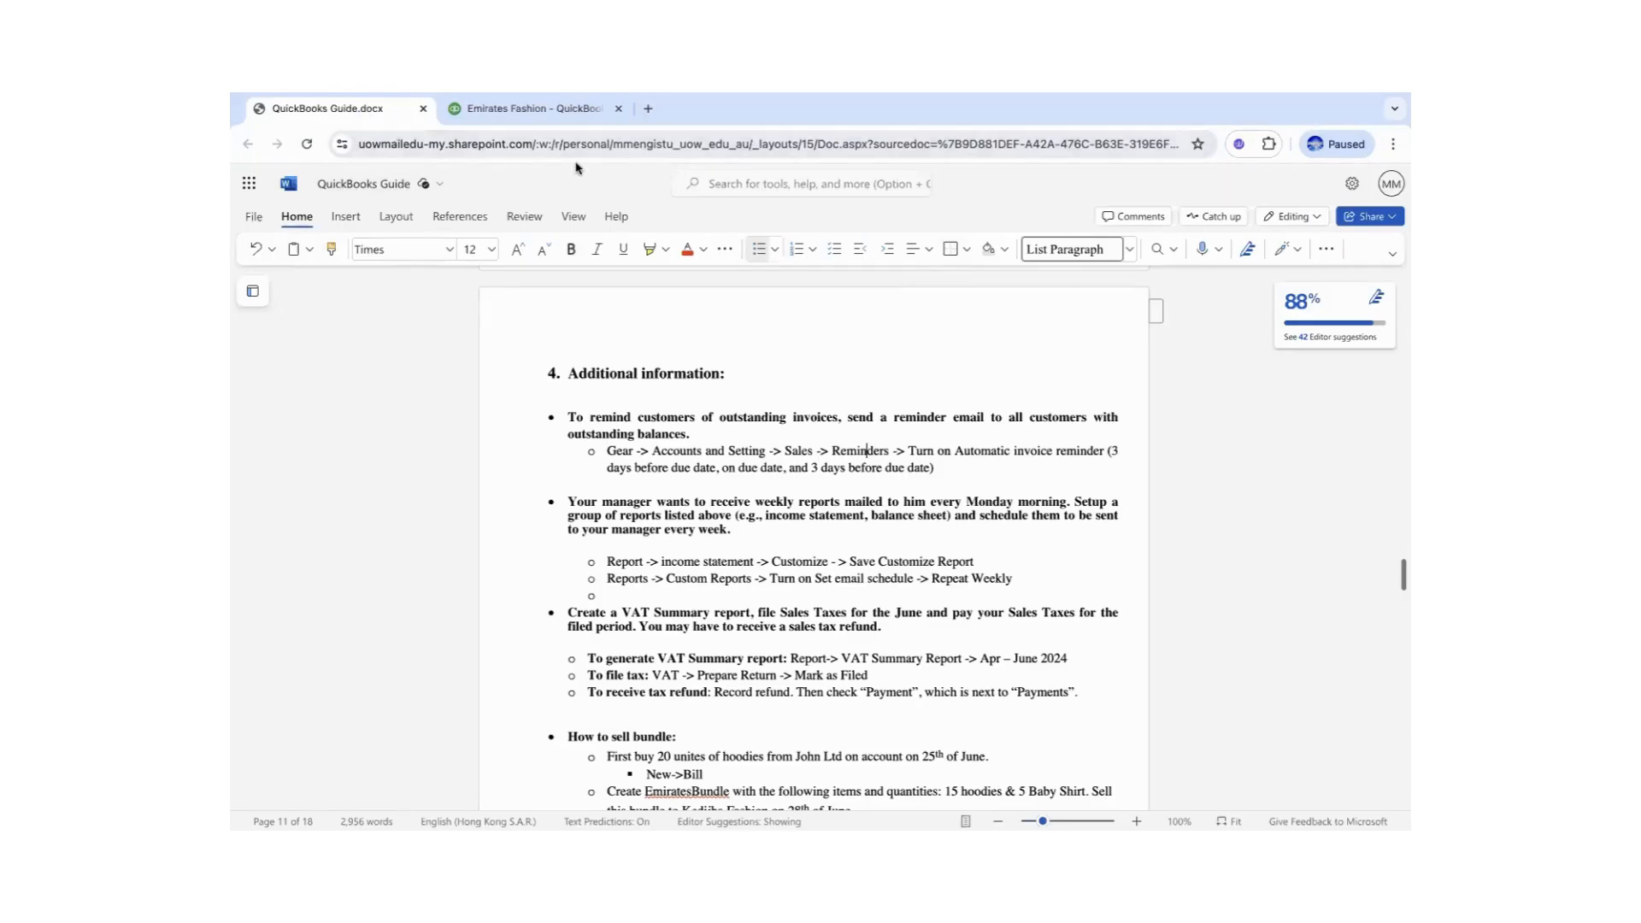
click(517, 108)
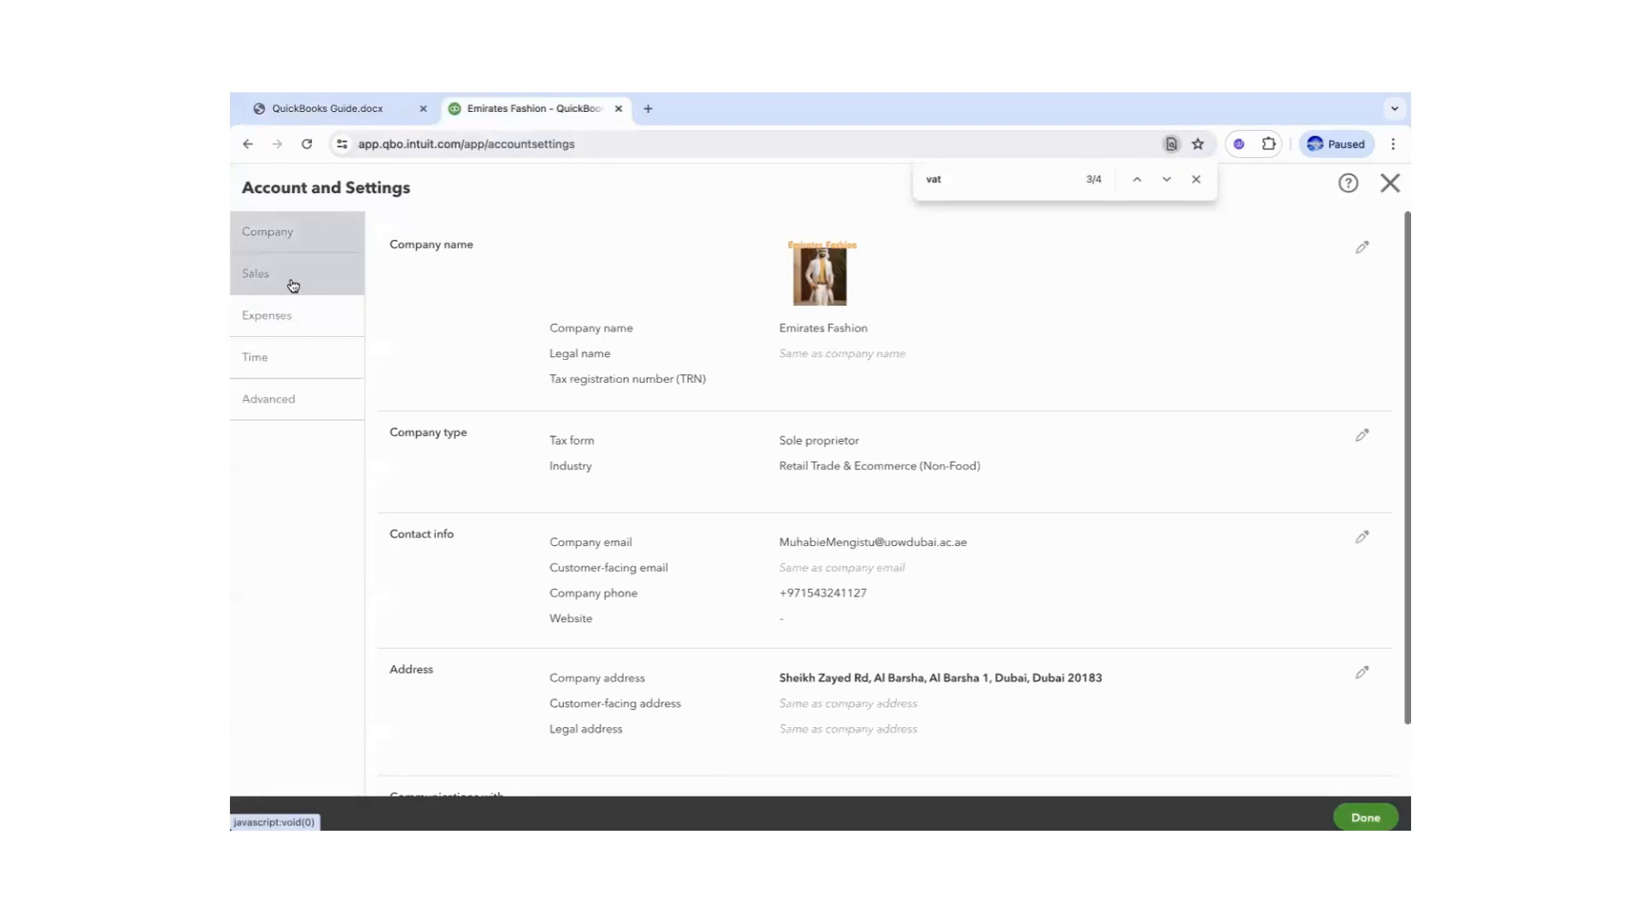
- In Sales settings, turn on automatic invoice reminders and enable Reminder 1
click(259, 278)
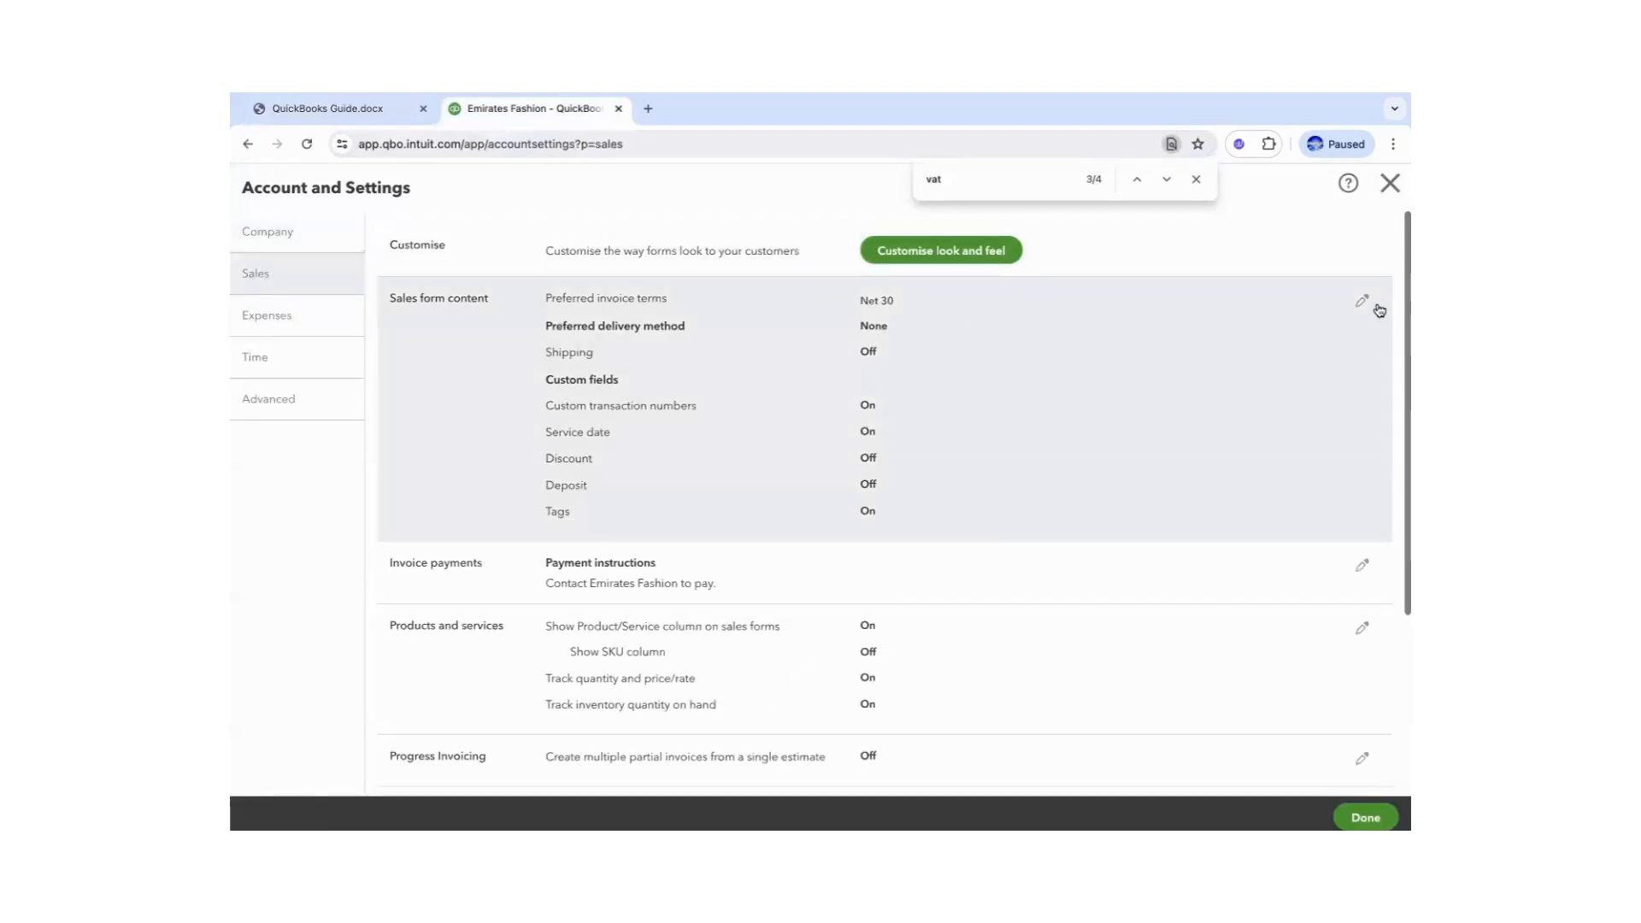
drag(1402, 385, 1398, 530)
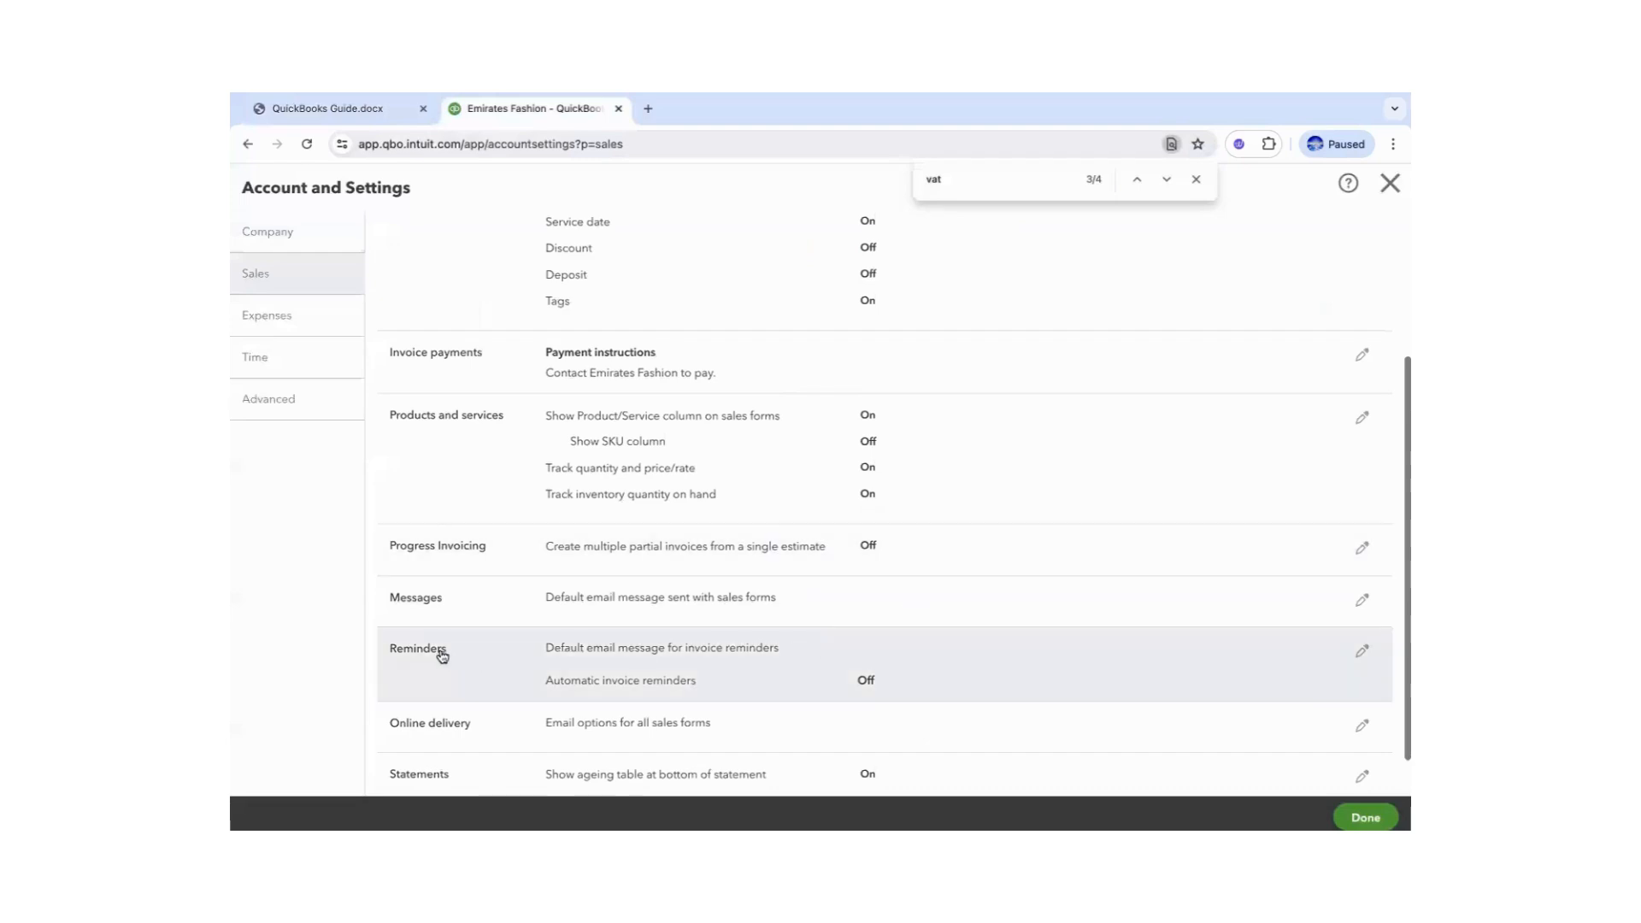
click(1360, 652)
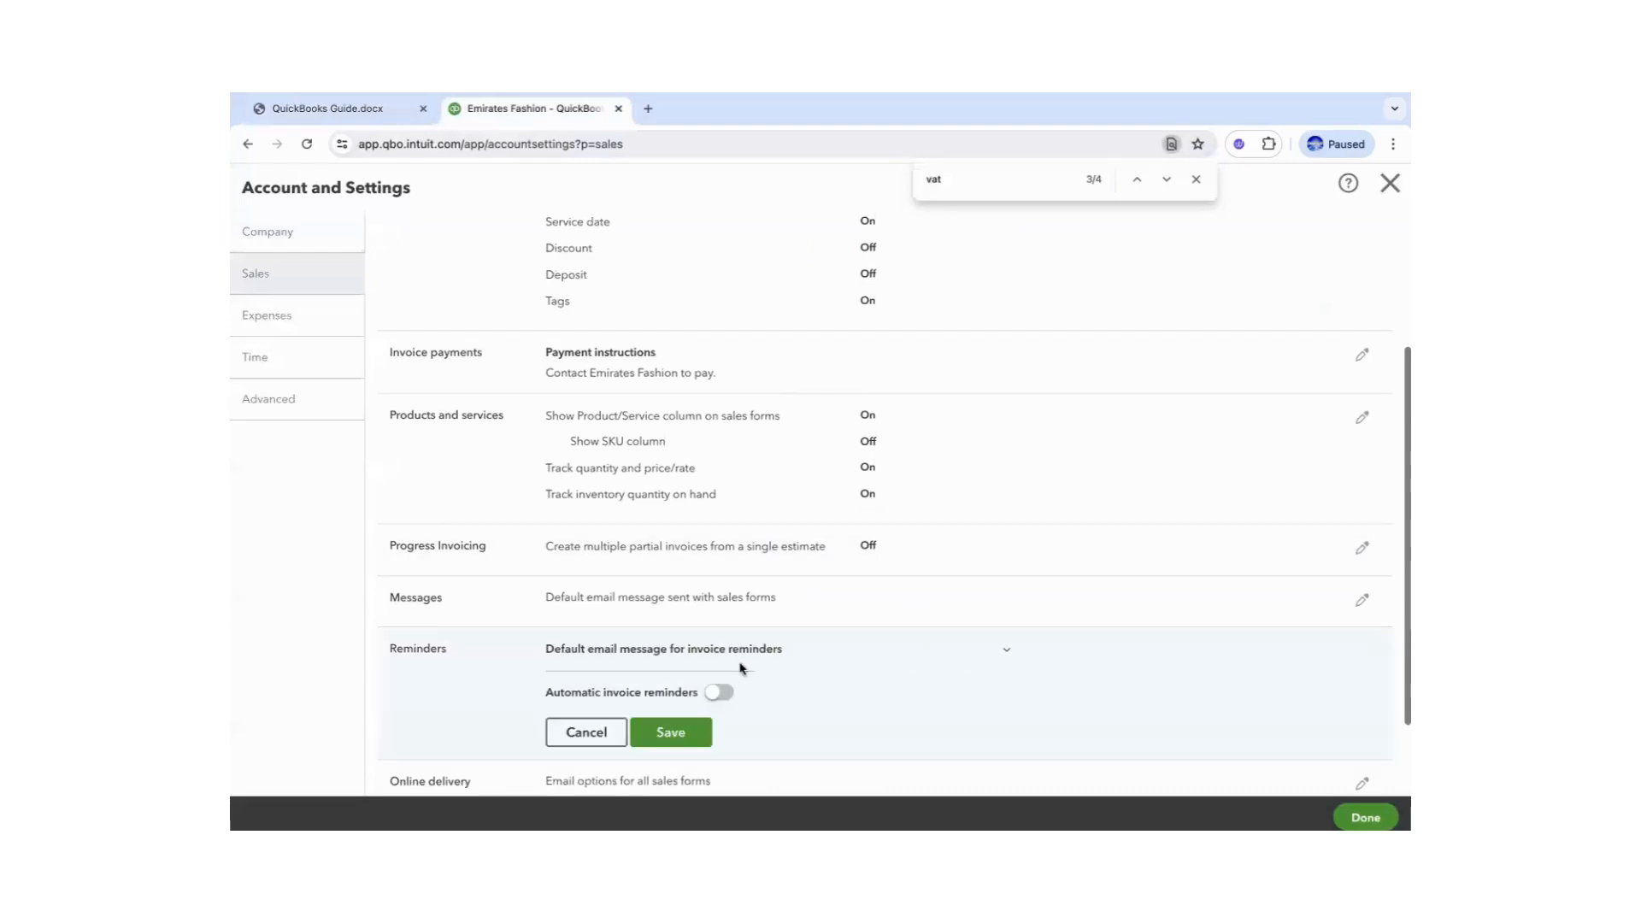
click(721, 692)
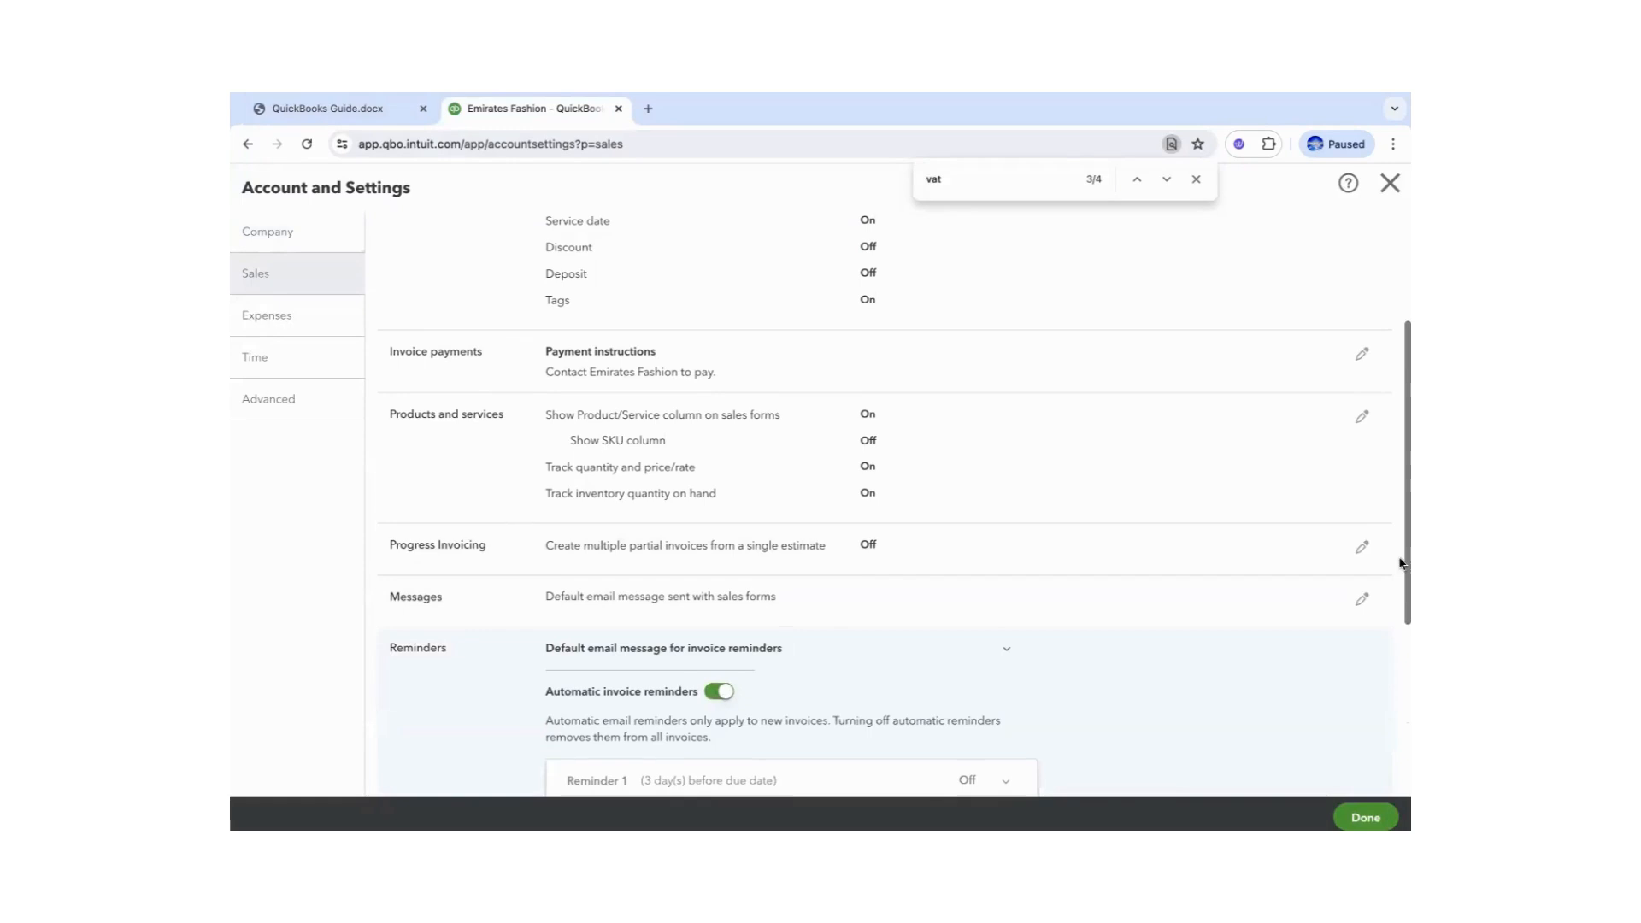
drag(1399, 562, 1399, 622)
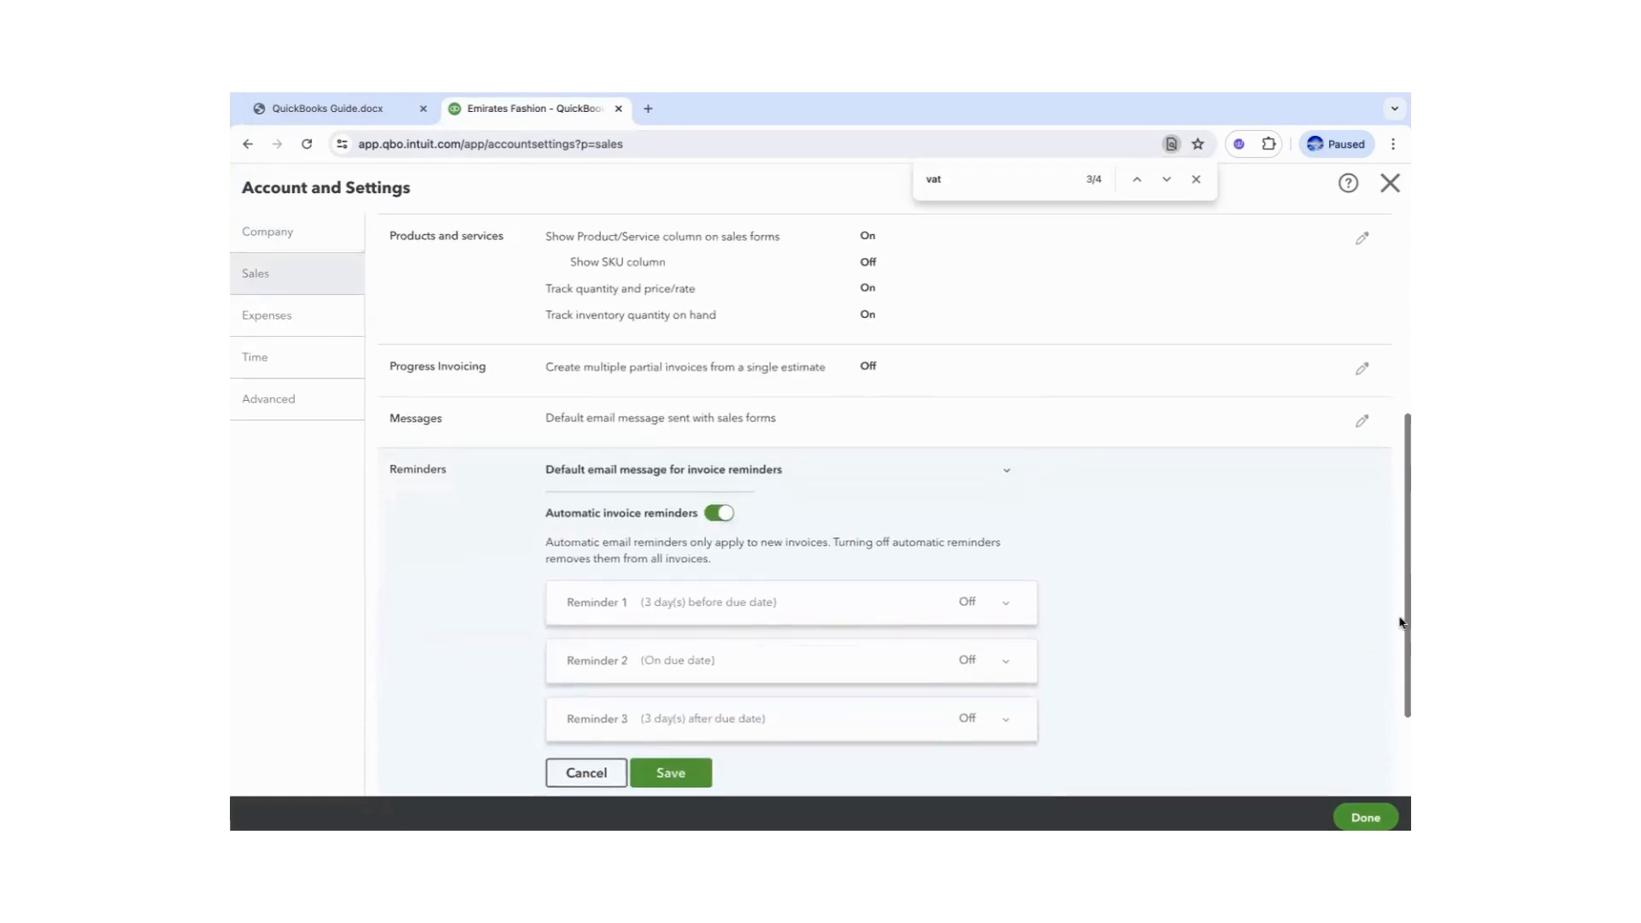
click(1005, 604)
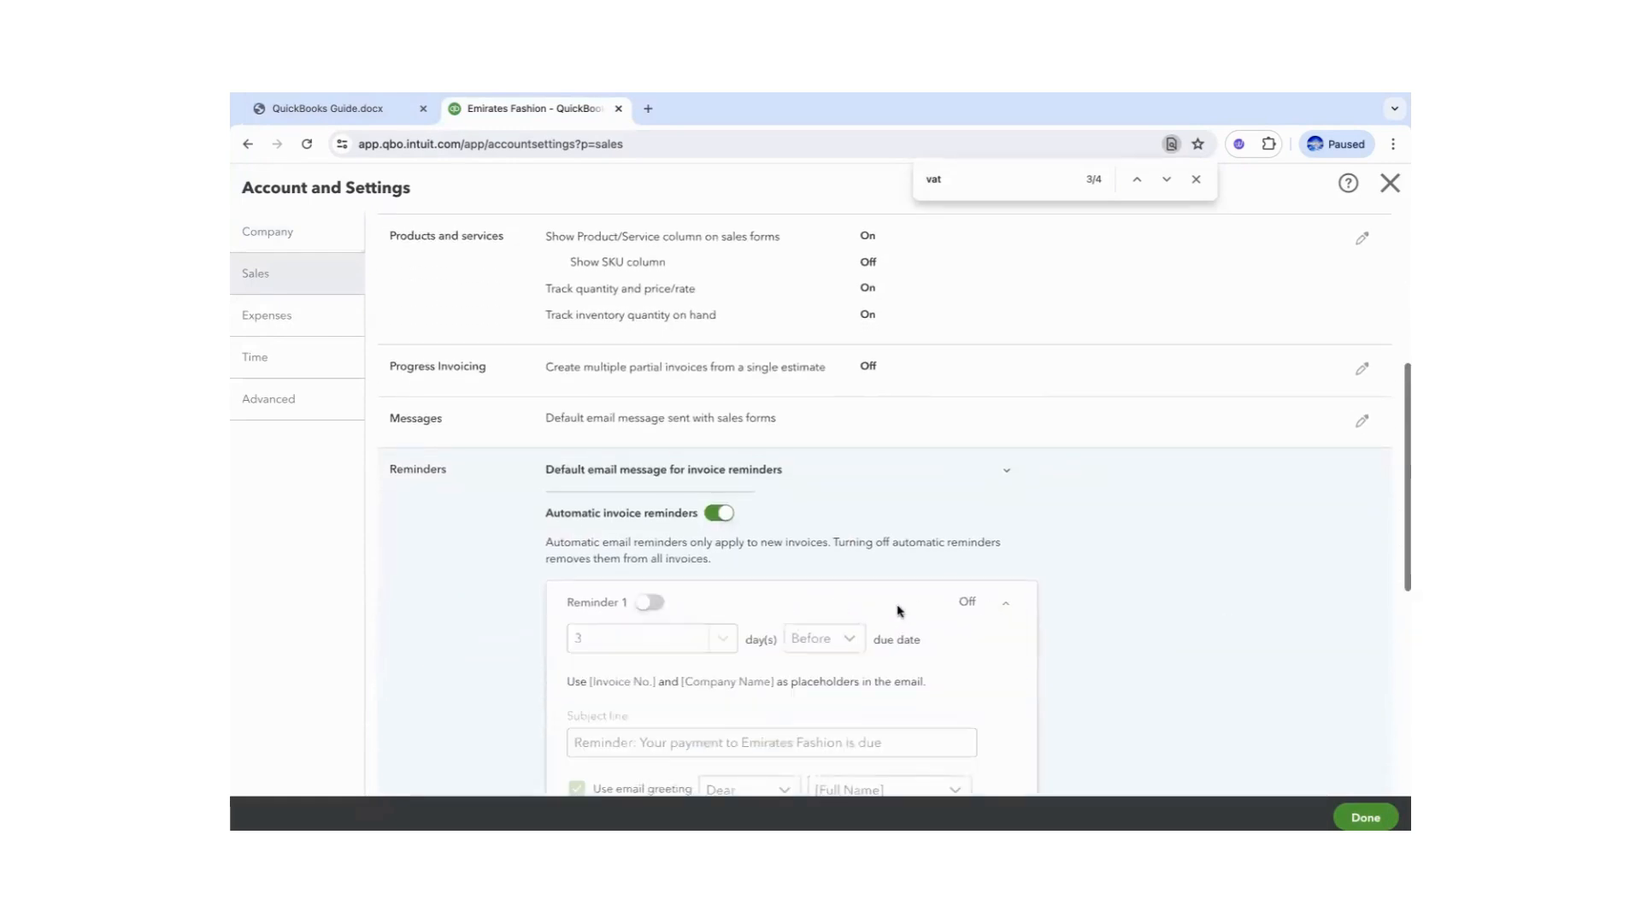
click(653, 603)
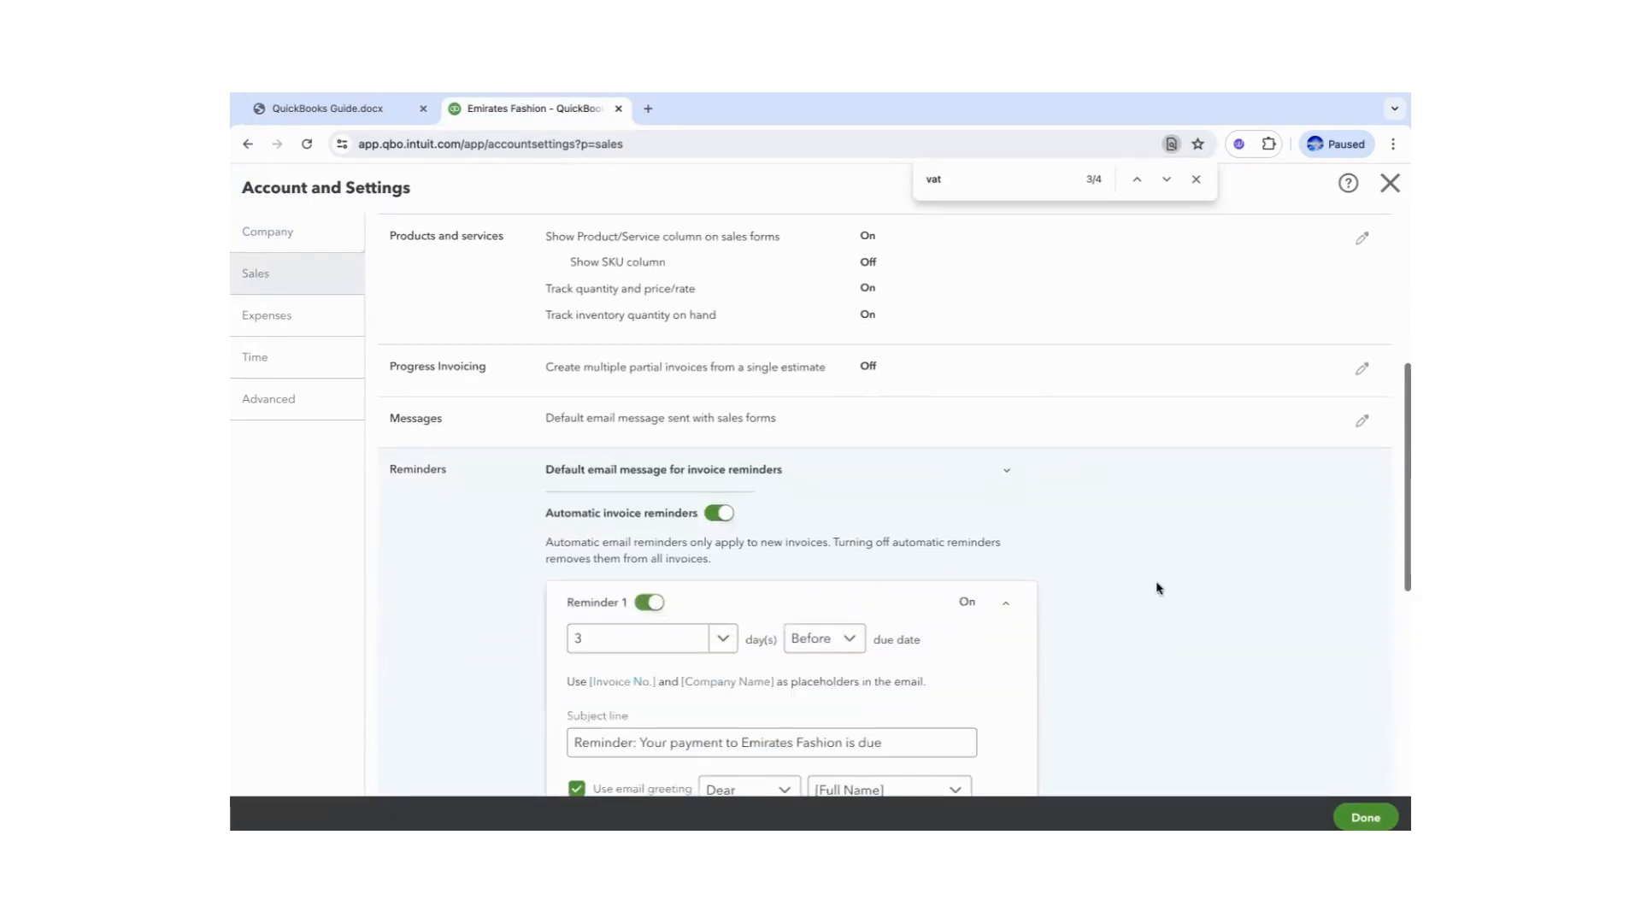
- Enable Reminders 2 and 3 (3 days after due date) and save, then find the guide's weekly reports task
drag(1399, 510, 1399, 549)
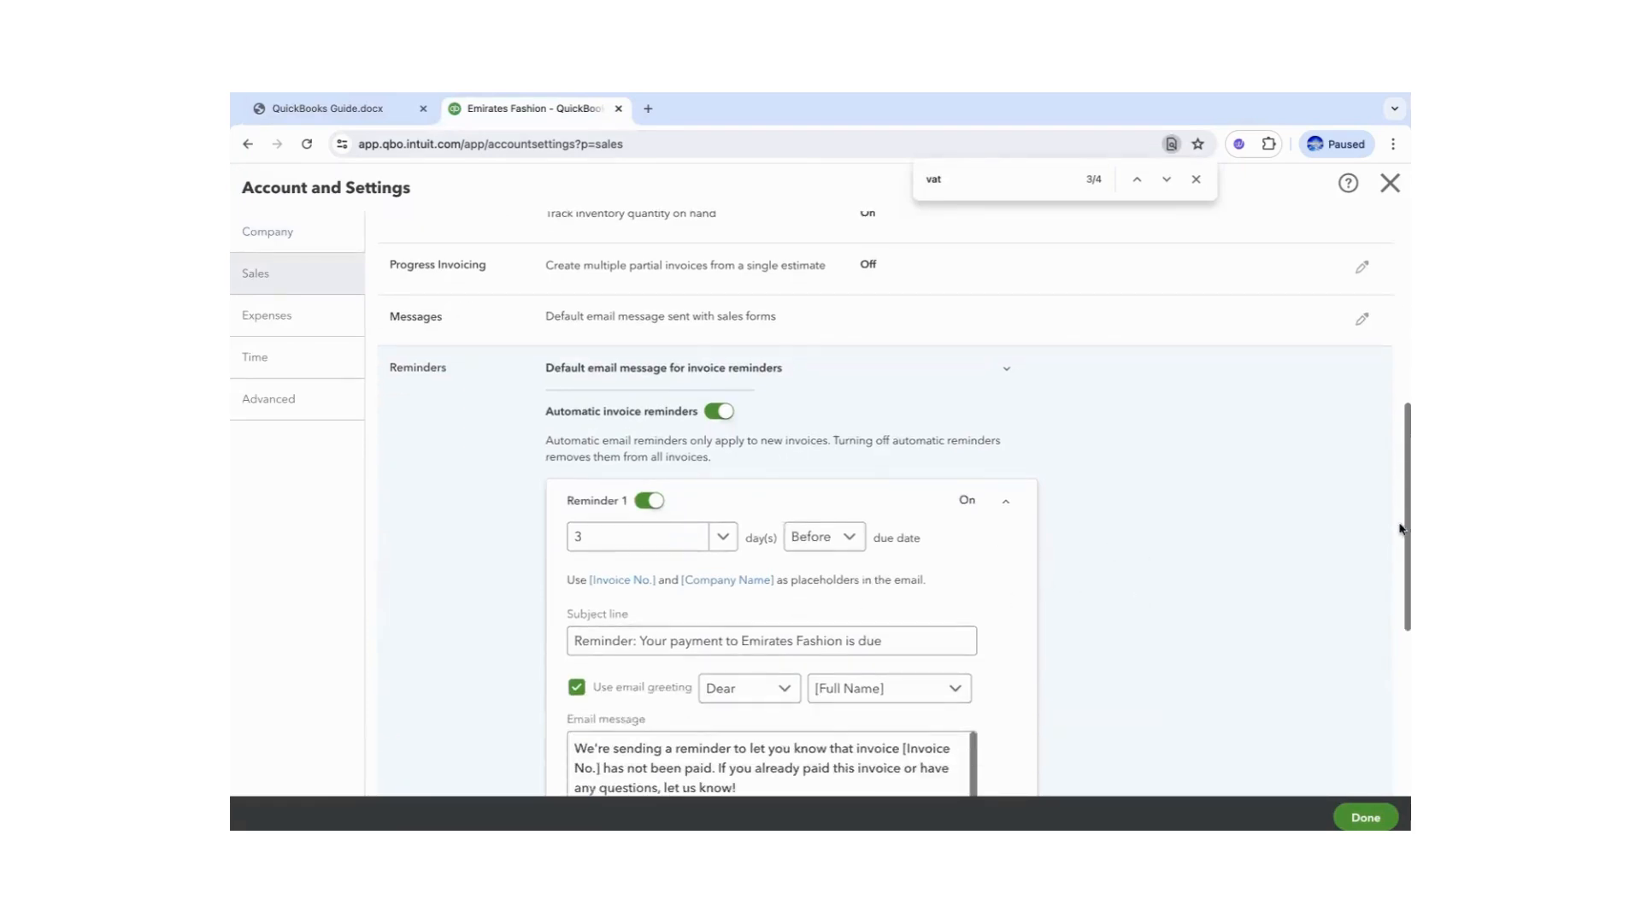
drag(1399, 596, 1399, 729)
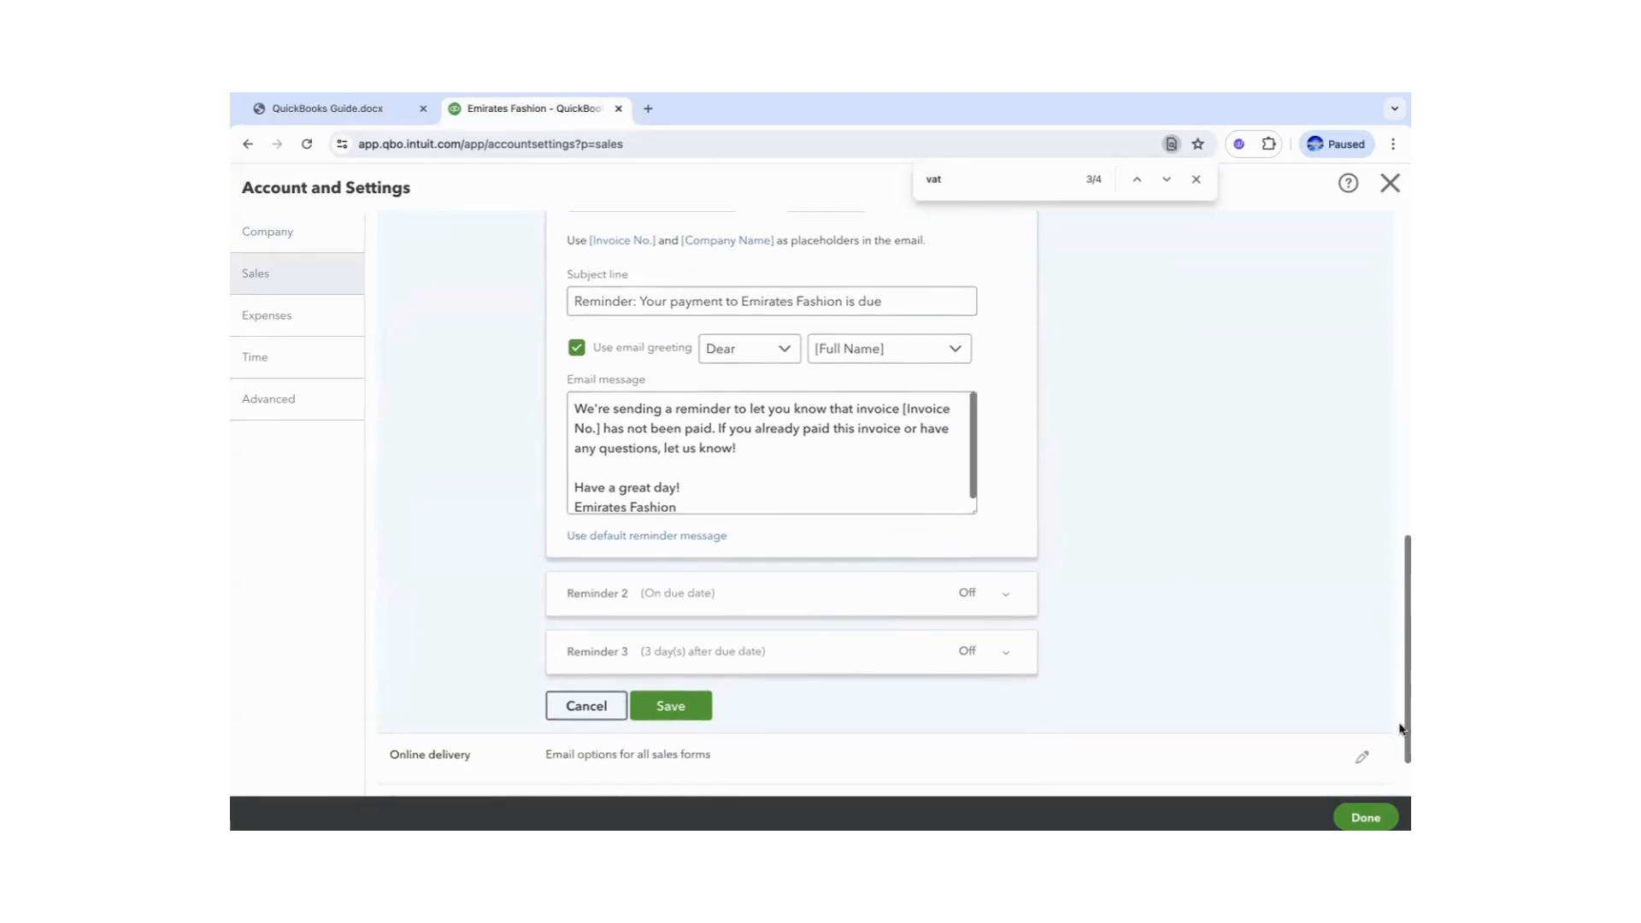
click(1006, 596)
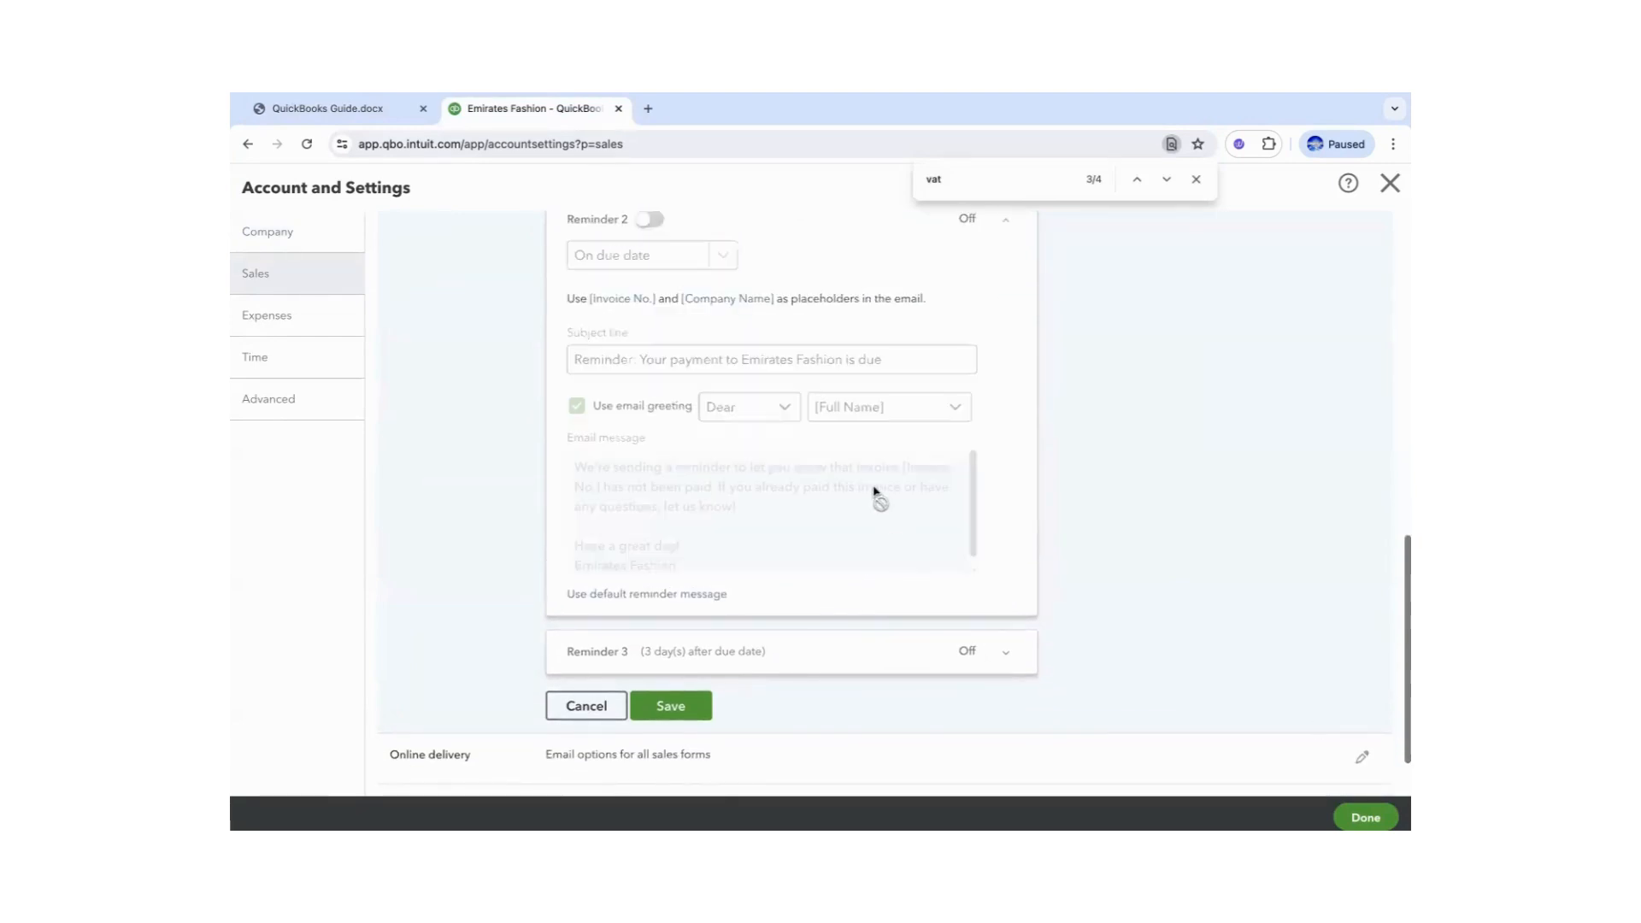
click(649, 220)
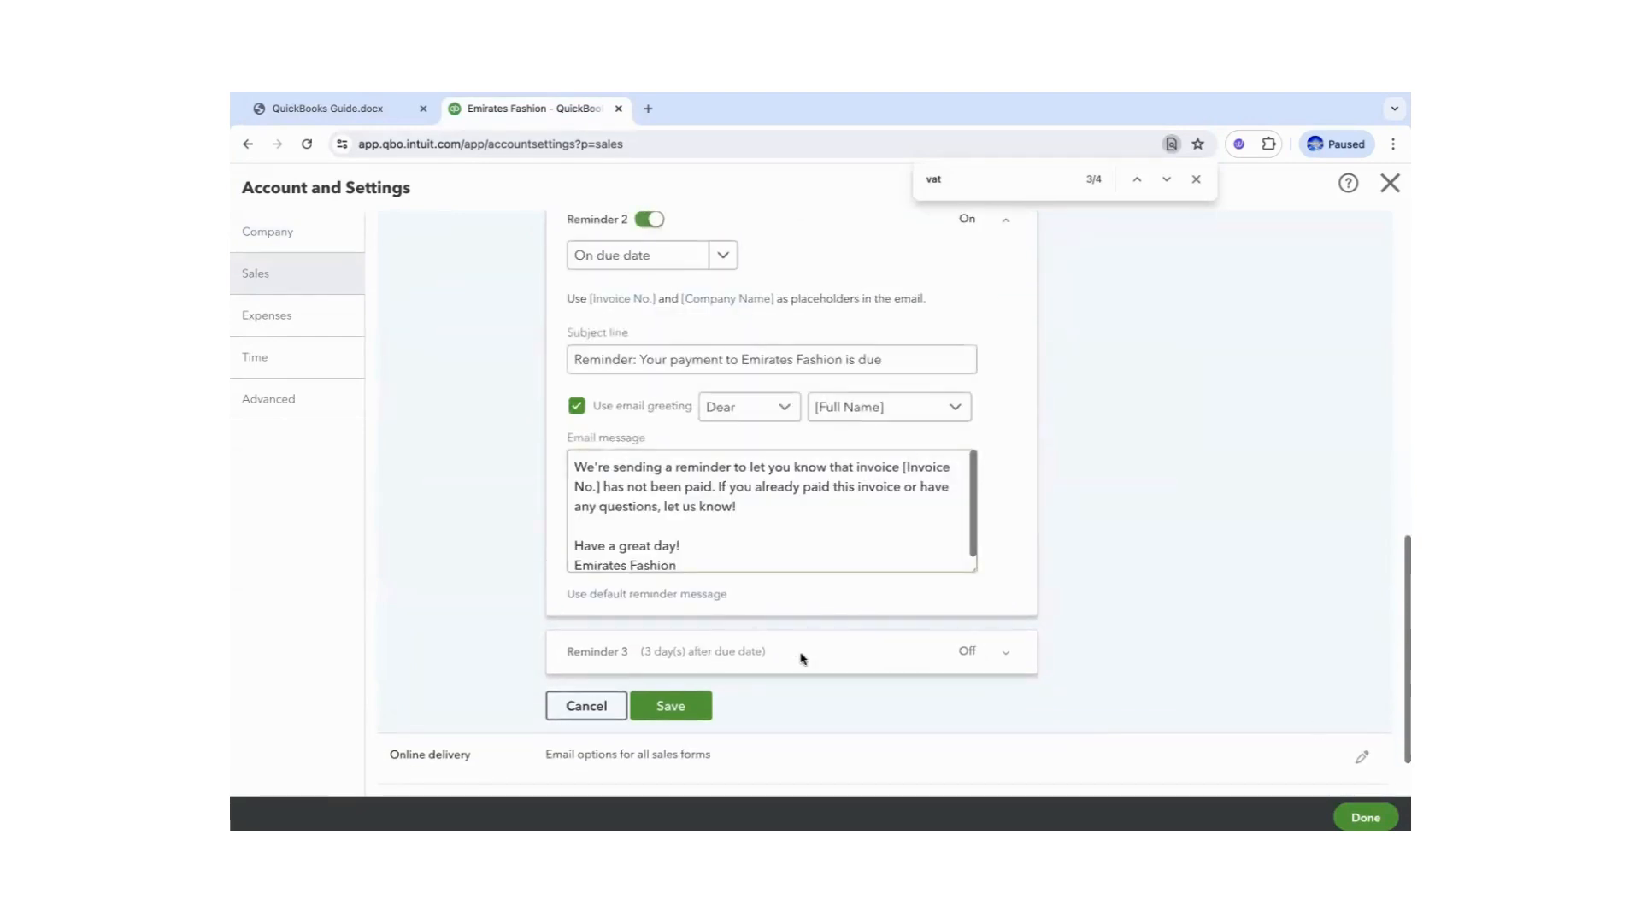
click(911, 651)
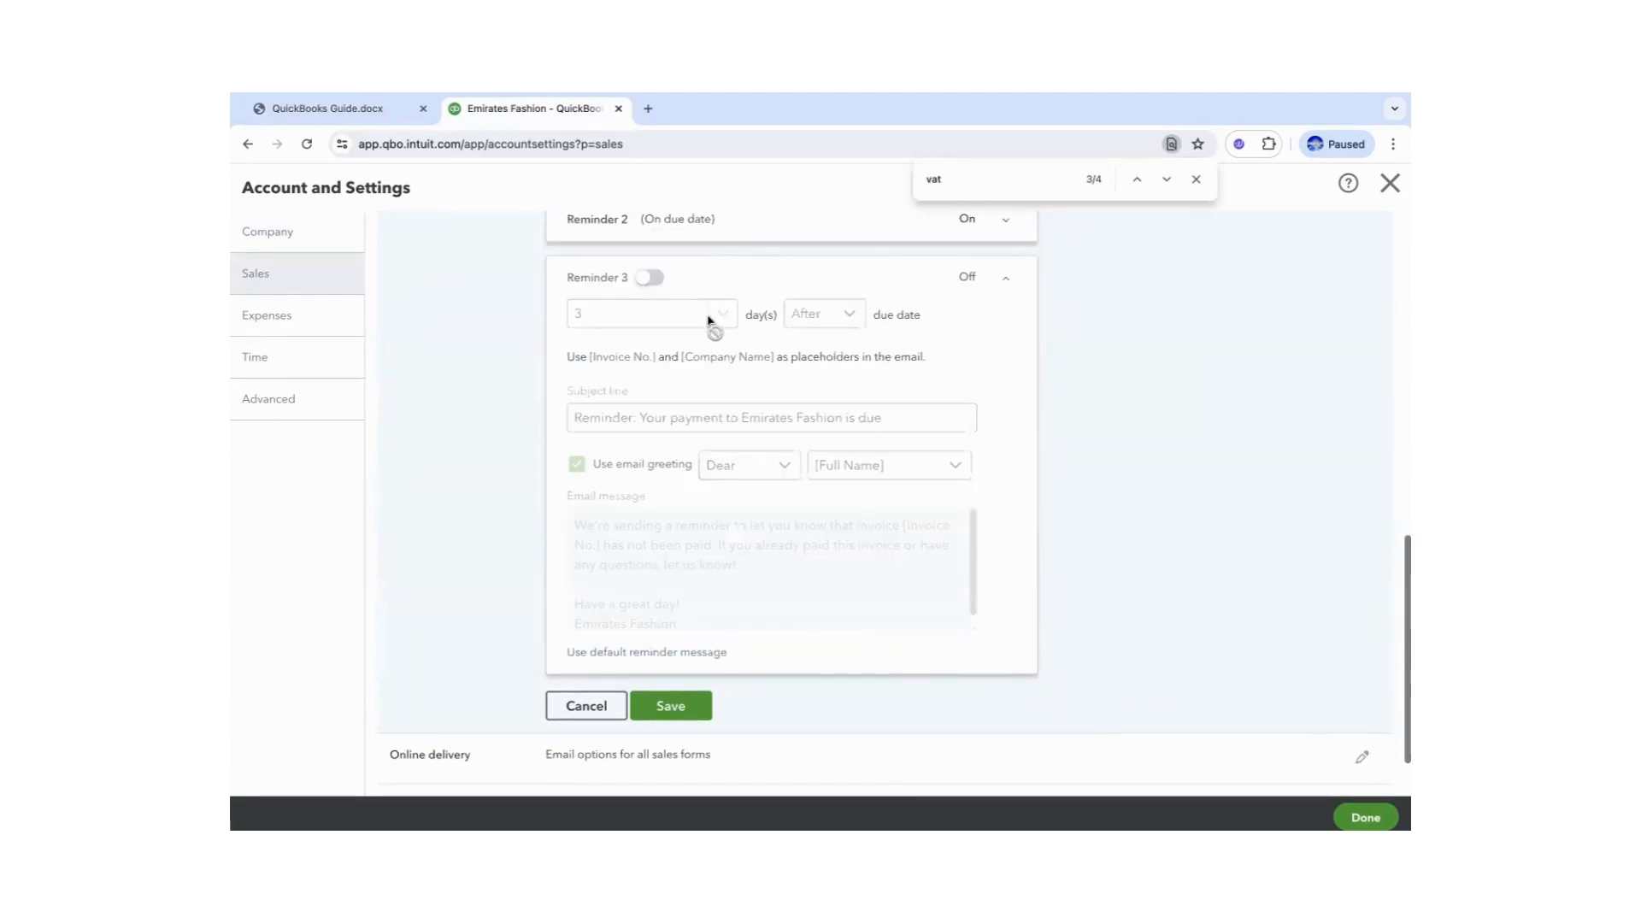
click(666, 280)
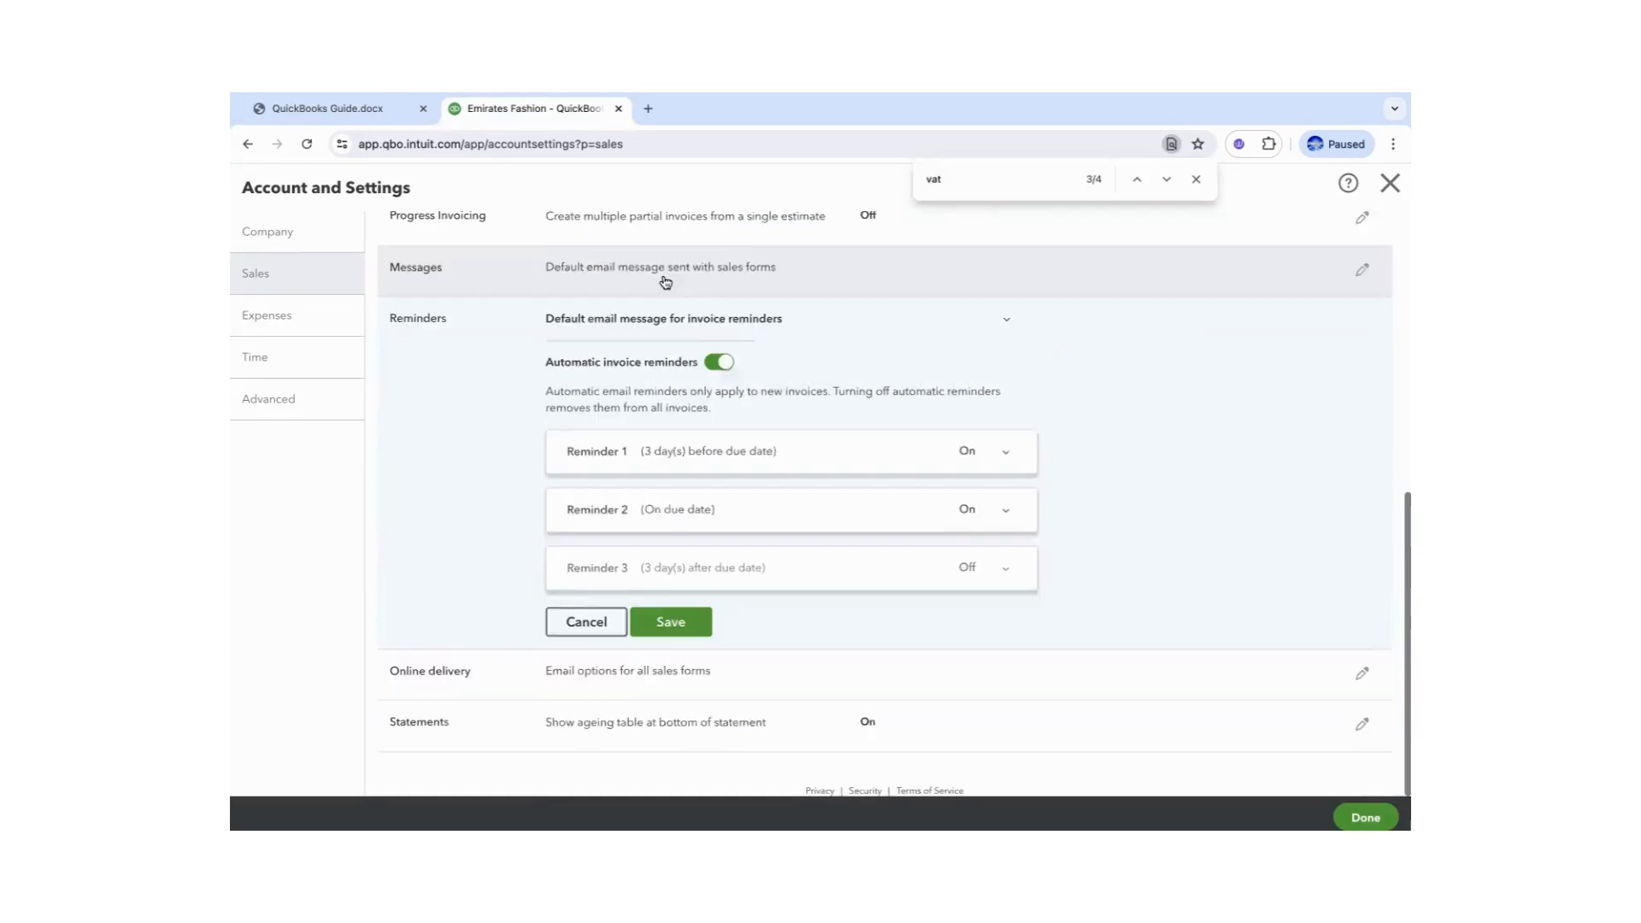
click(944, 577)
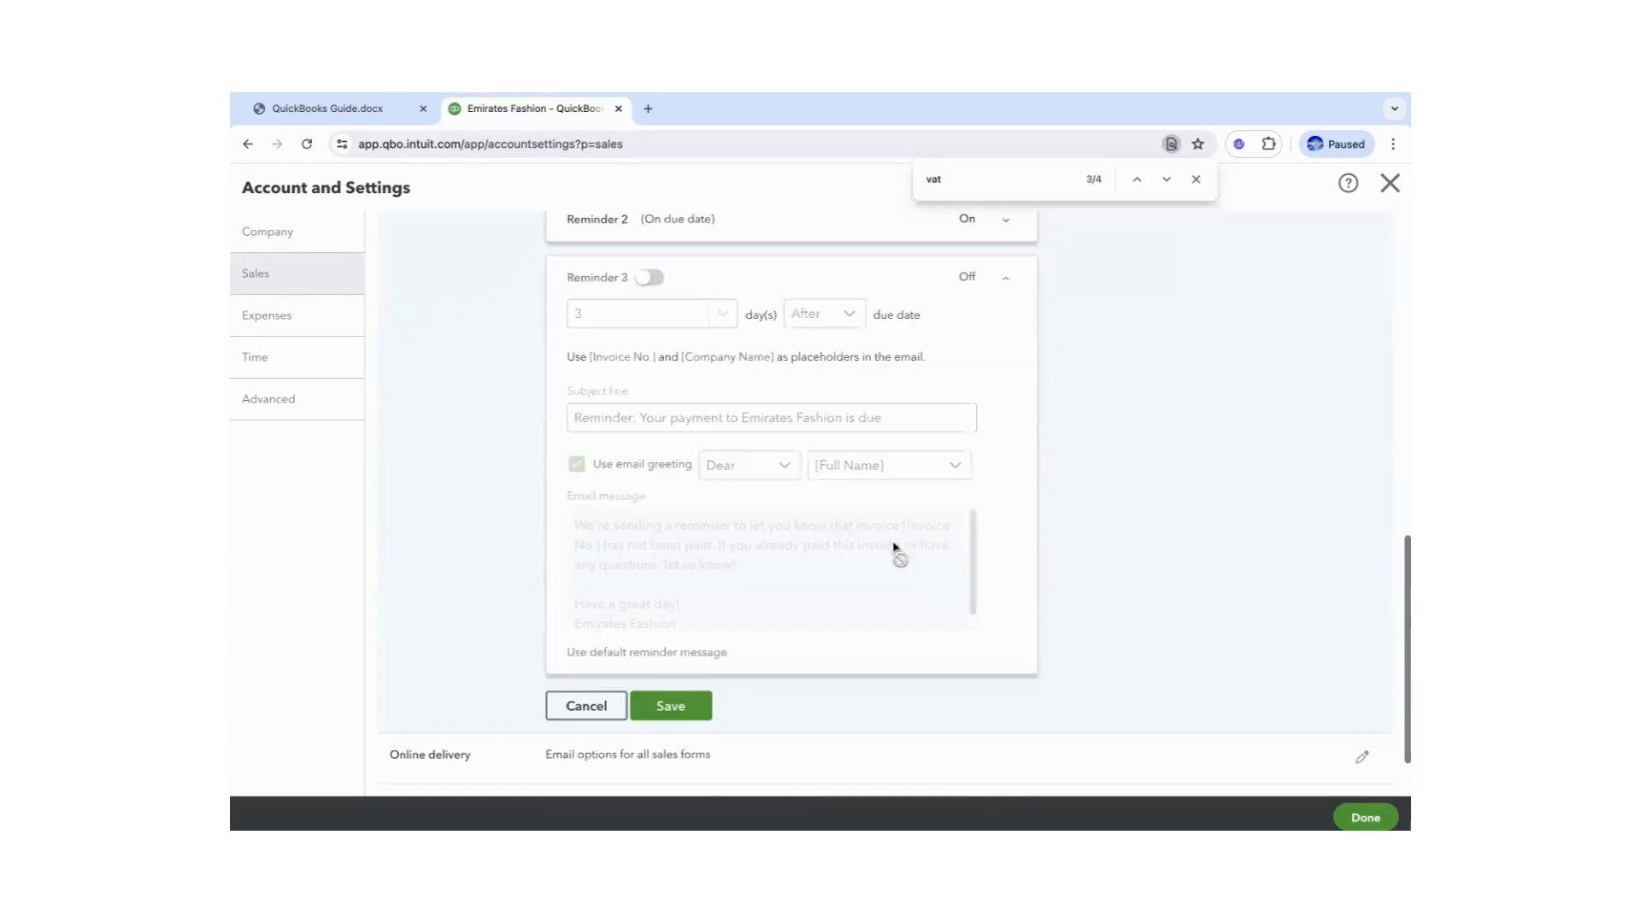
click(653, 282)
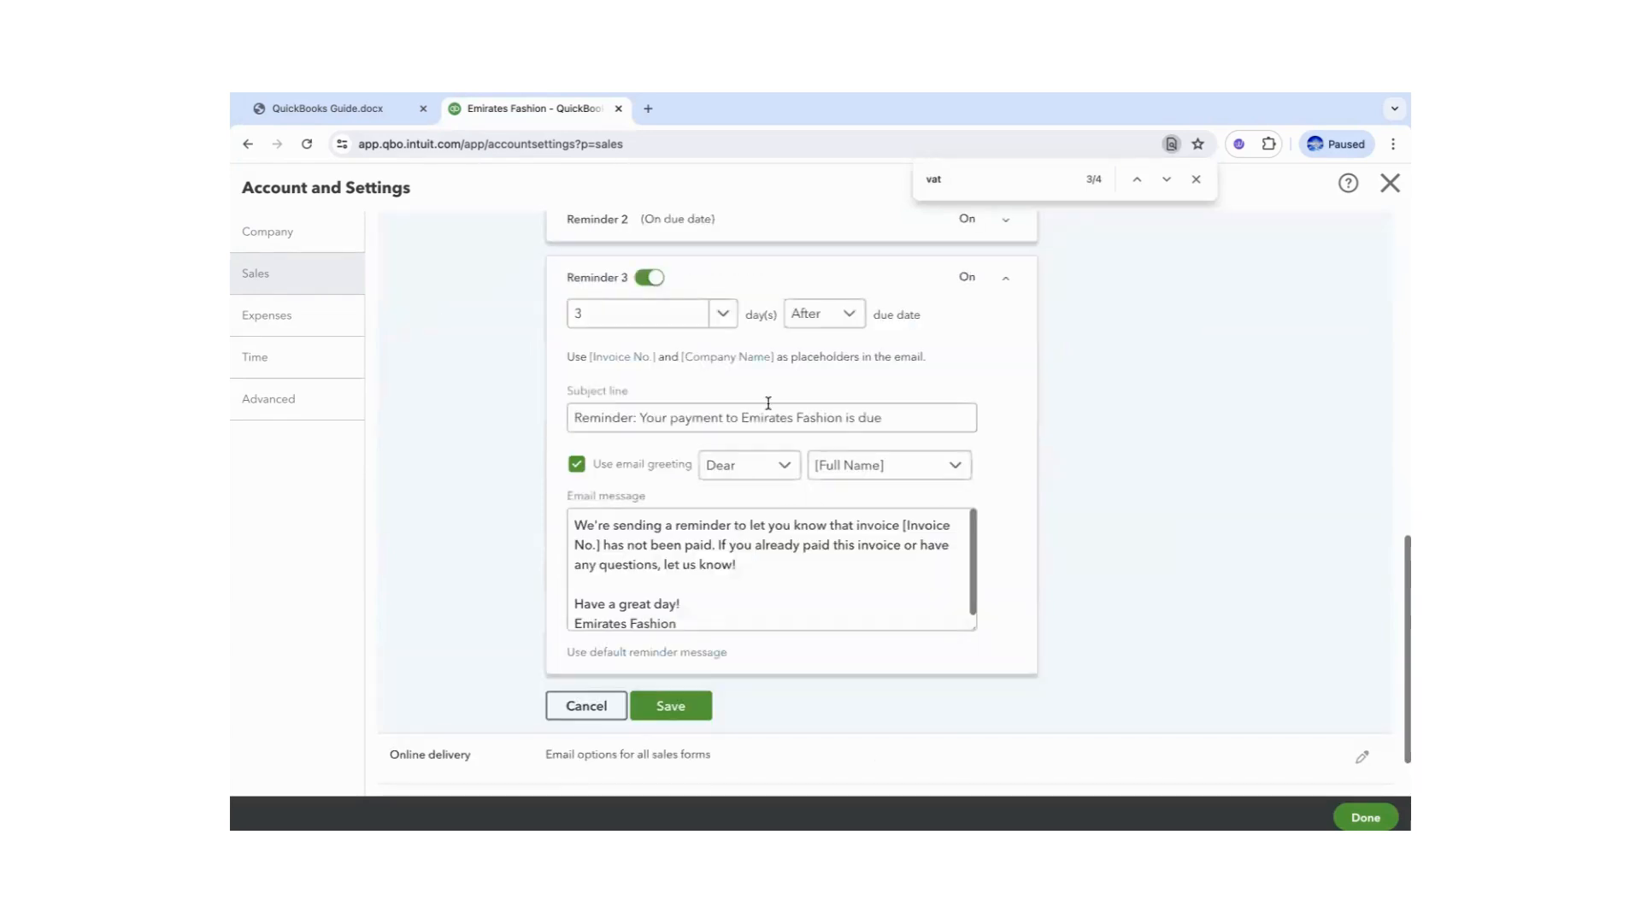
click(723, 317)
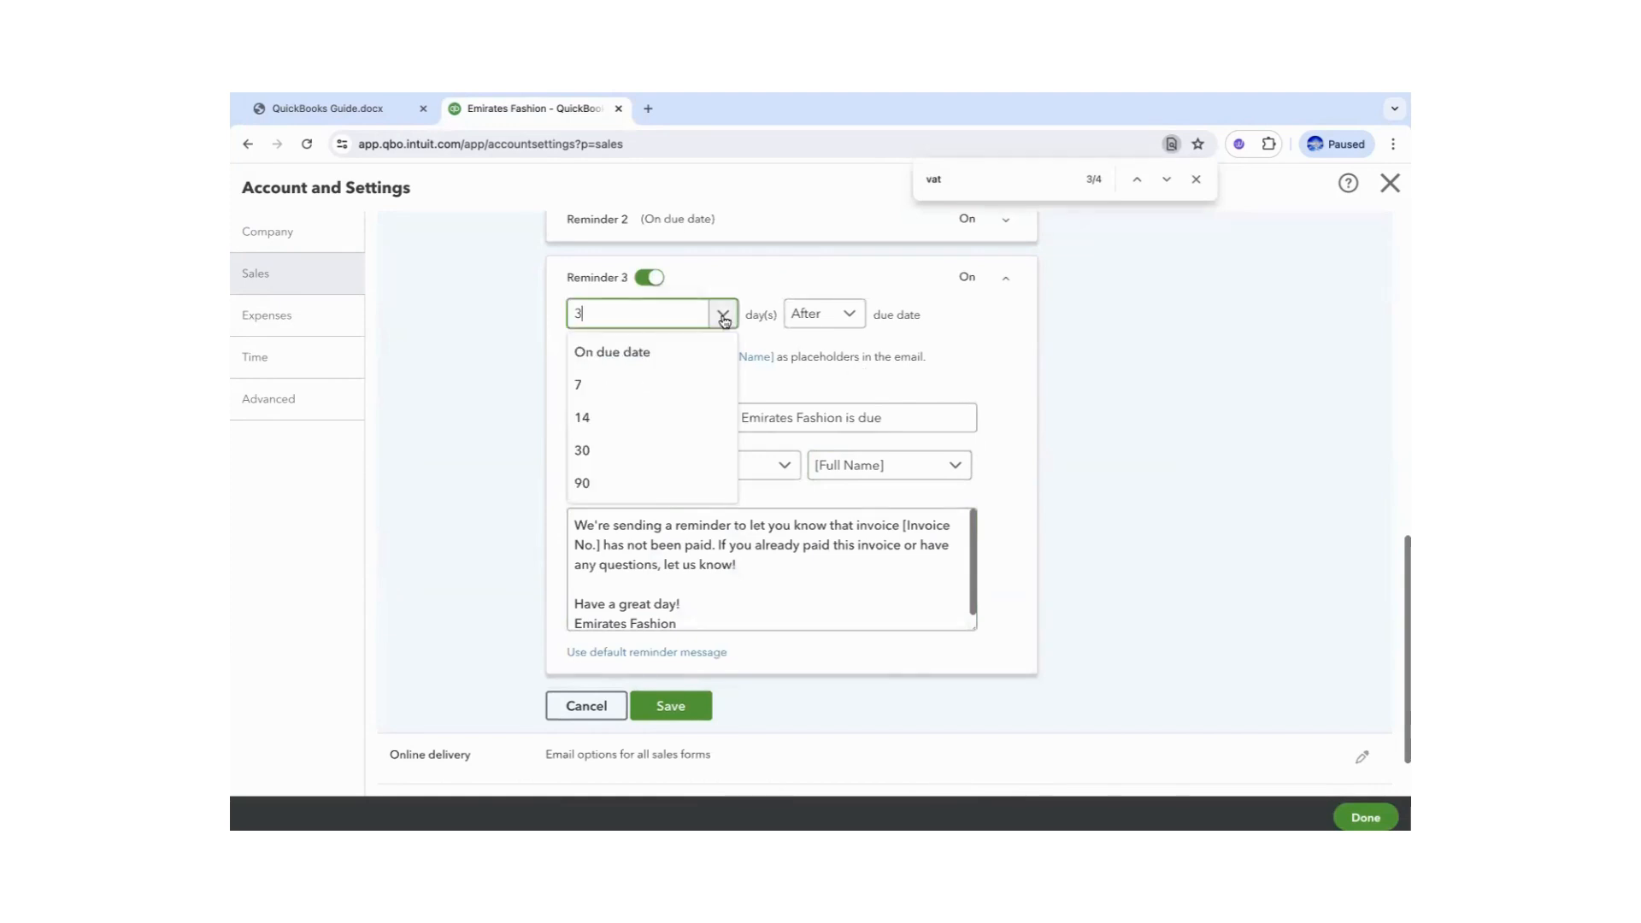
click(723, 316)
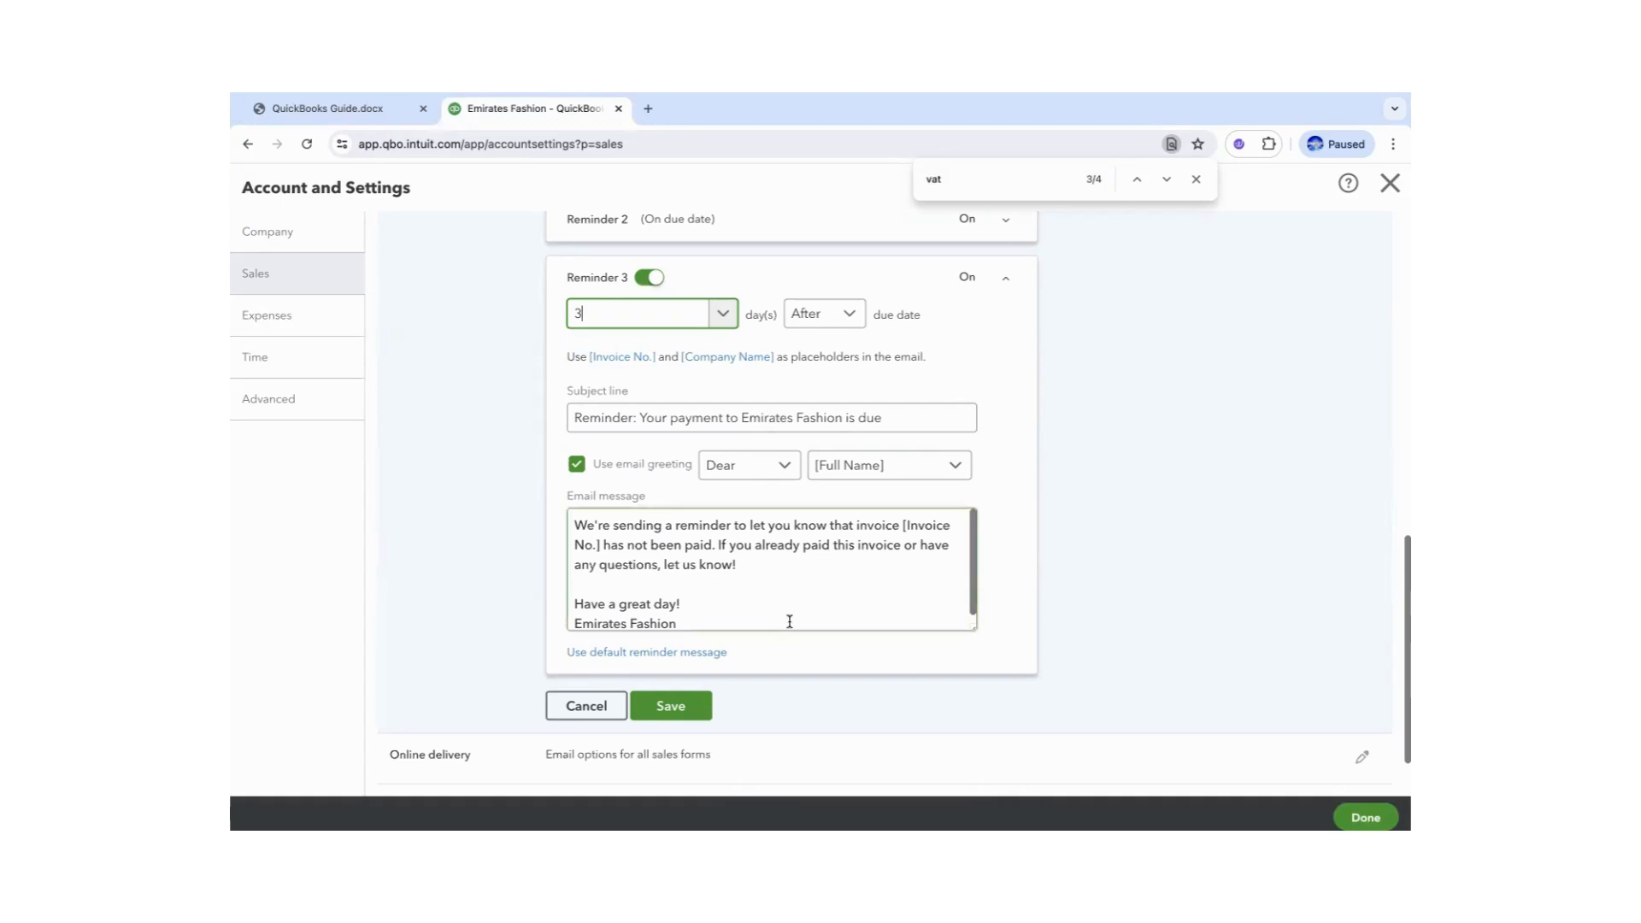
click(671, 706)
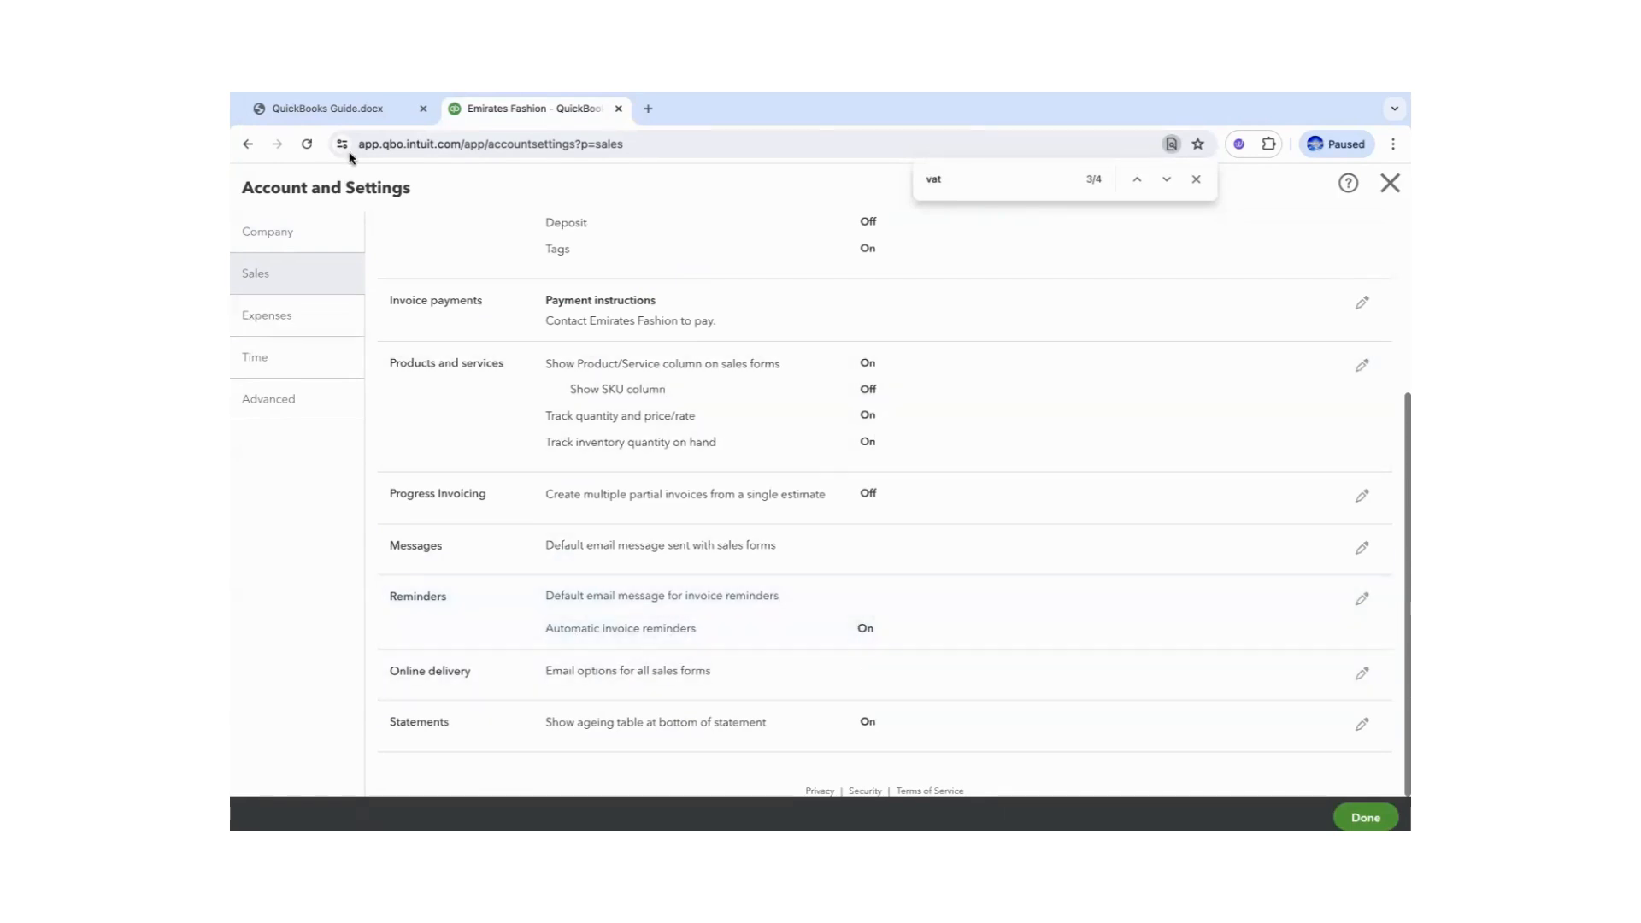
click(338, 111)
click(719, 532)
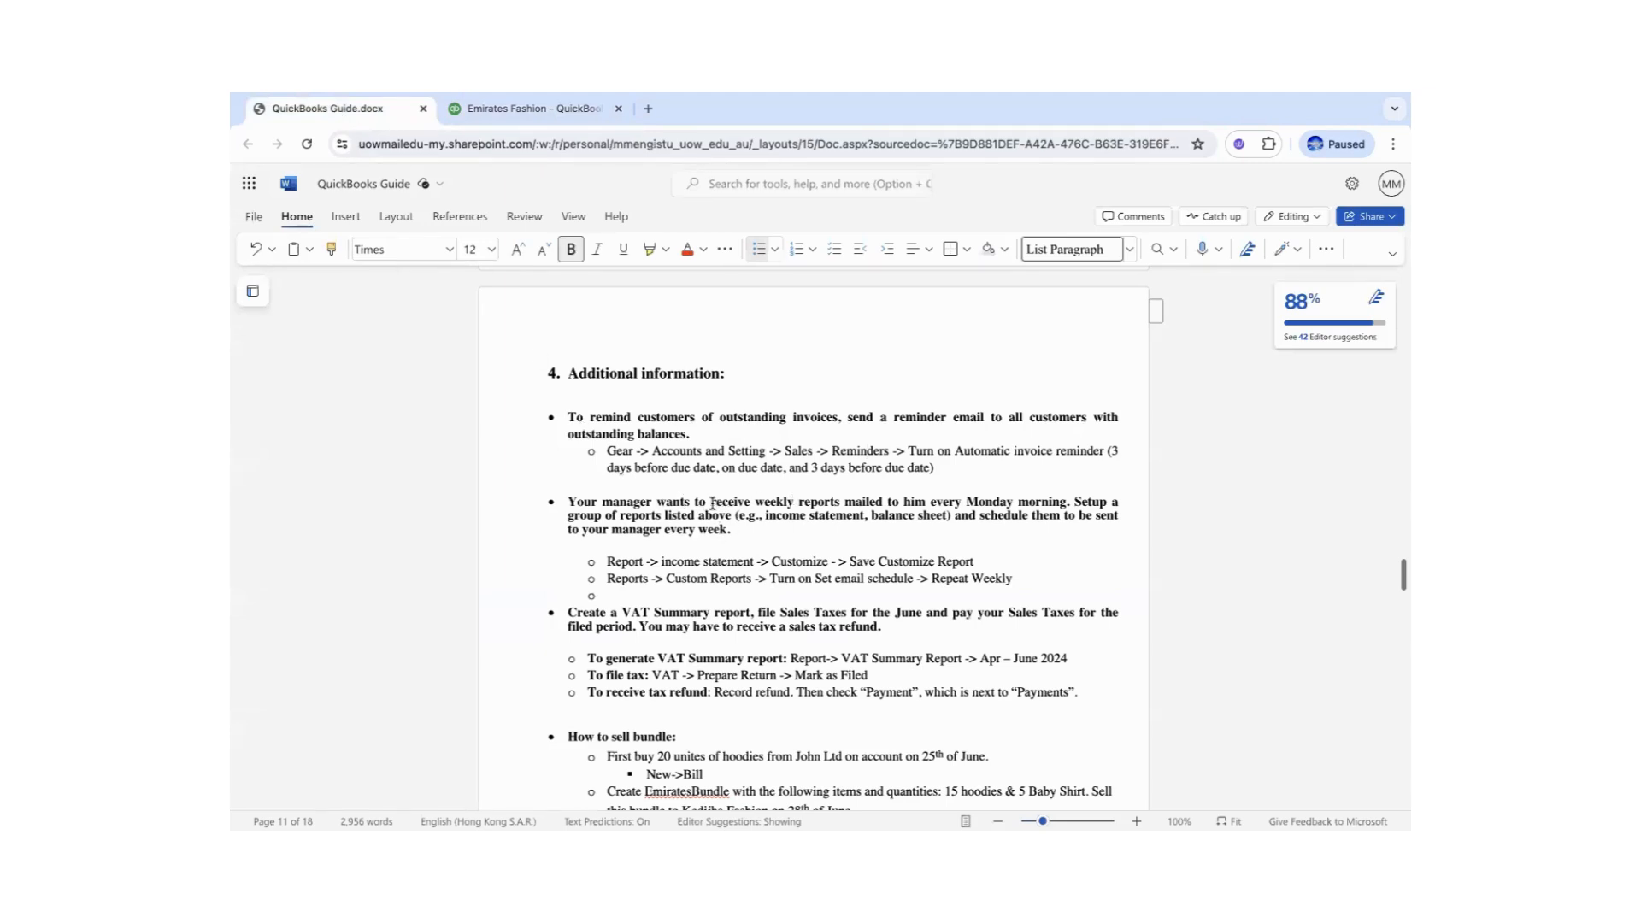
- Highlight 'receive weekly reports' and 'Monday' in the guide, then return to QuickBooks Sales settings
drag(712, 503, 844, 504)
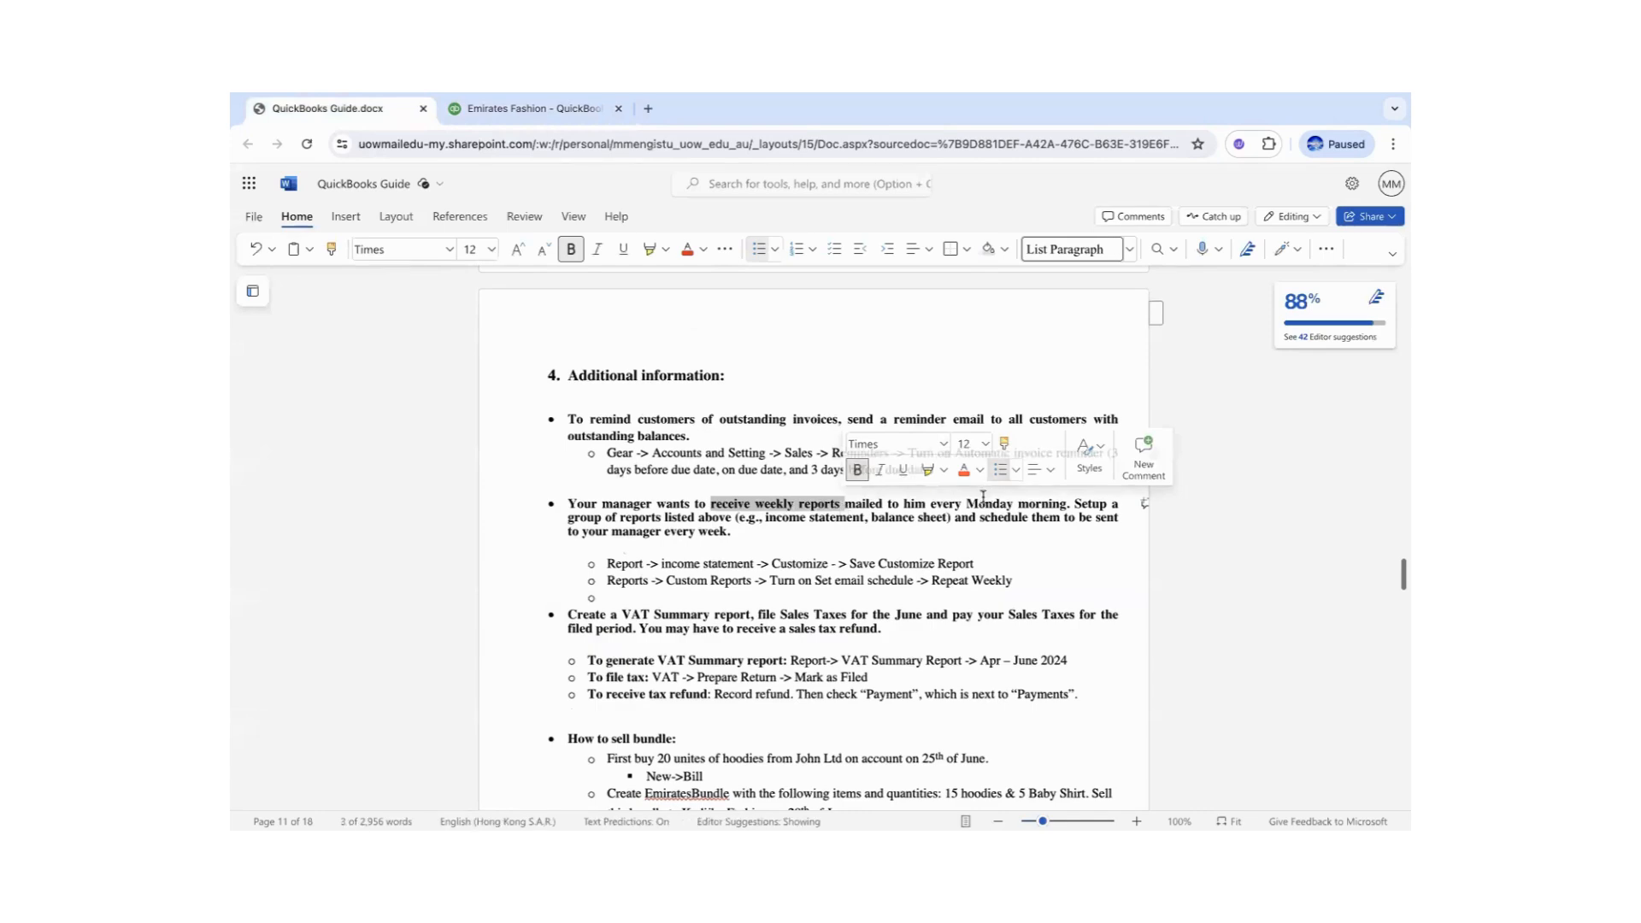
double_click(987, 504)
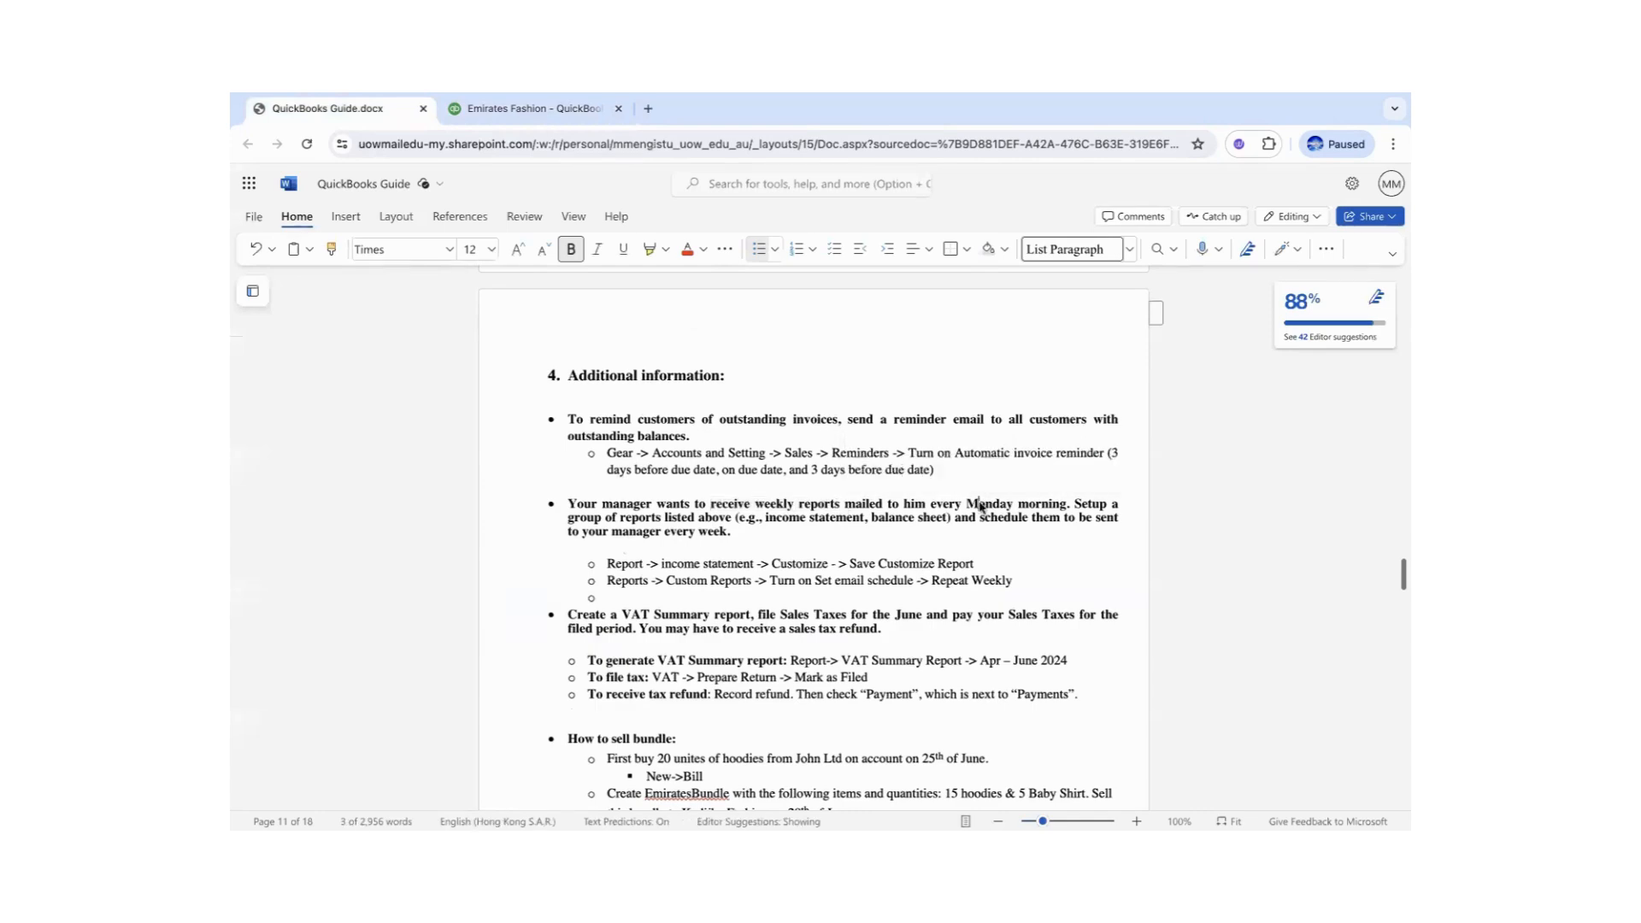
click(512, 110)
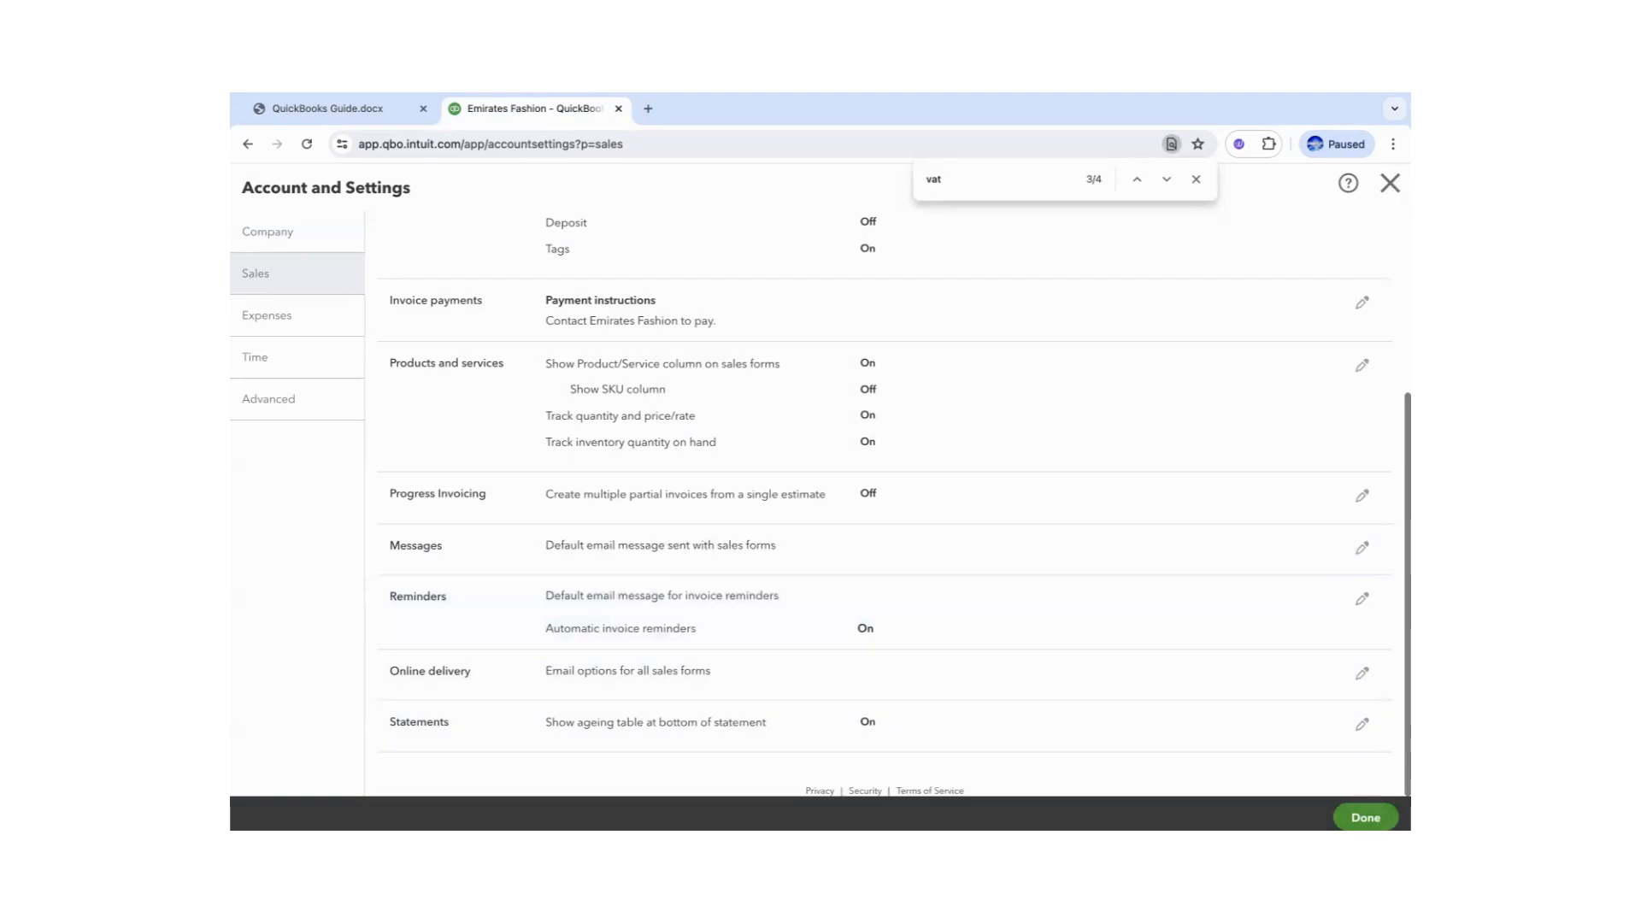
- Close Account and Settings with Done to return to the Reports list
click(1366, 817)
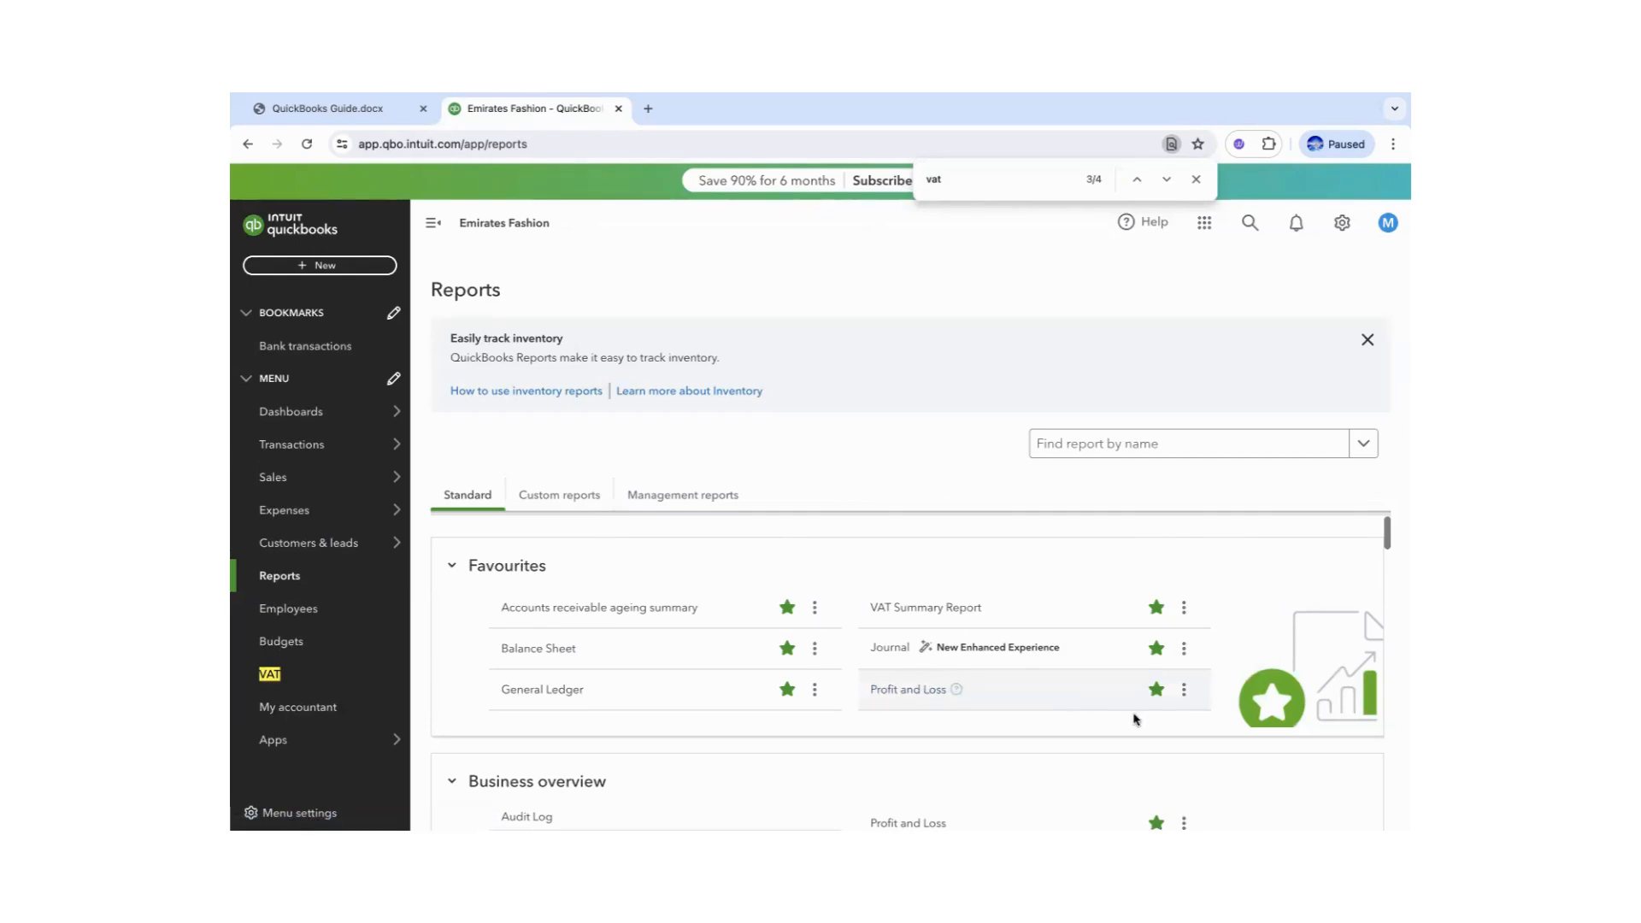
- Open the Profit and Loss report and rerun it for This Month, 01/06/2024 to 30/06/2024
click(936, 690)
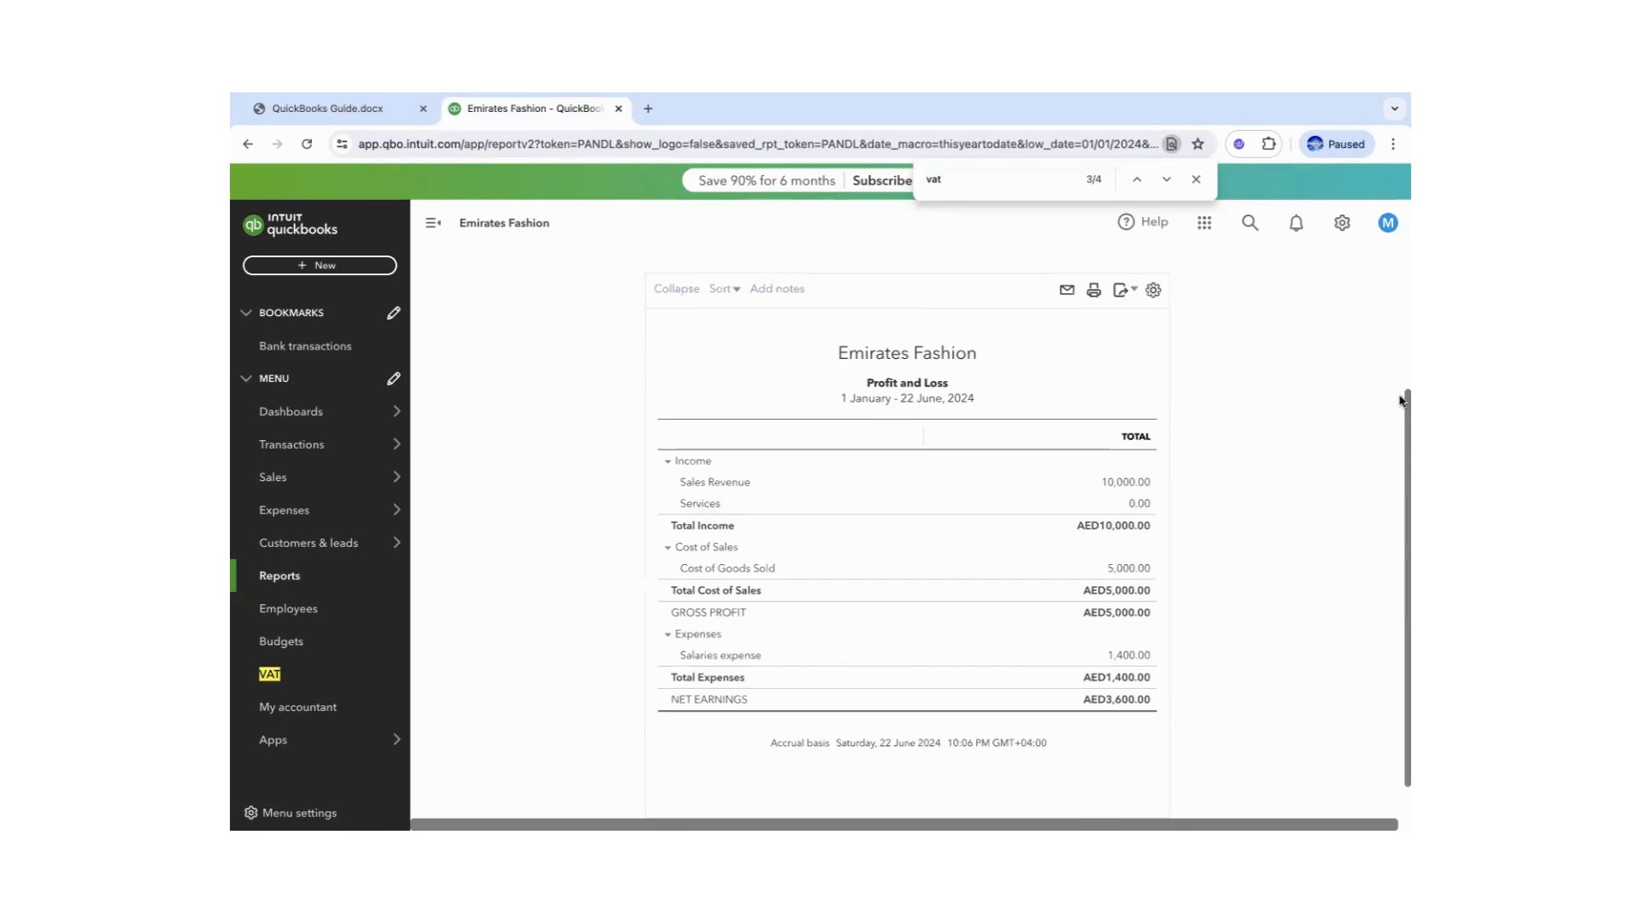
click(575, 359)
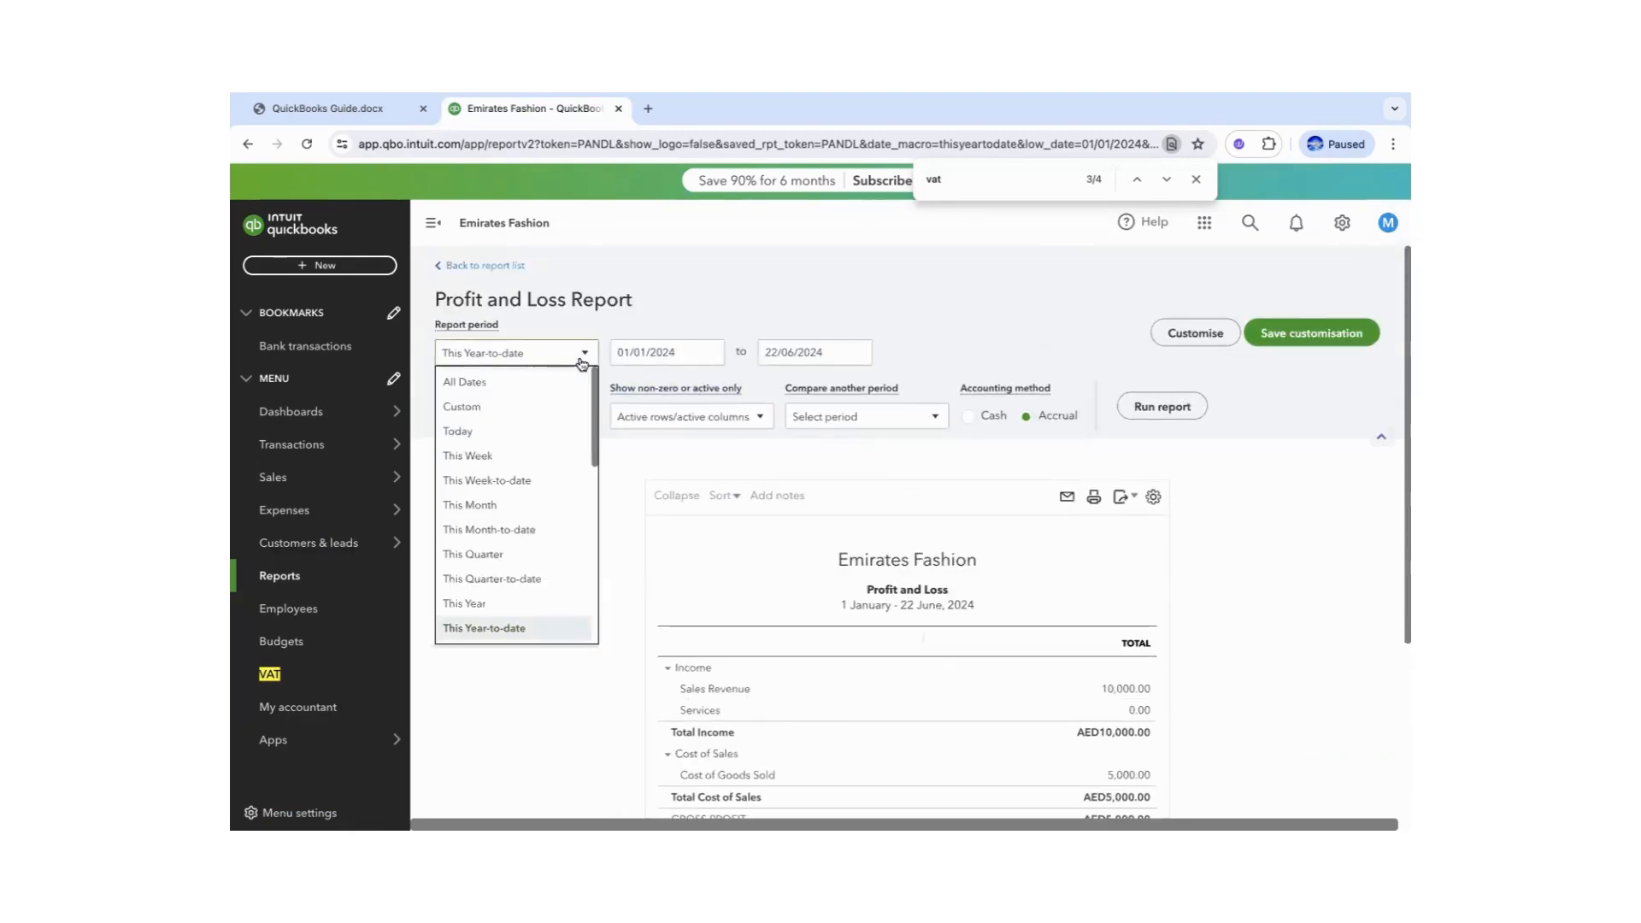
click(472, 460)
click(580, 355)
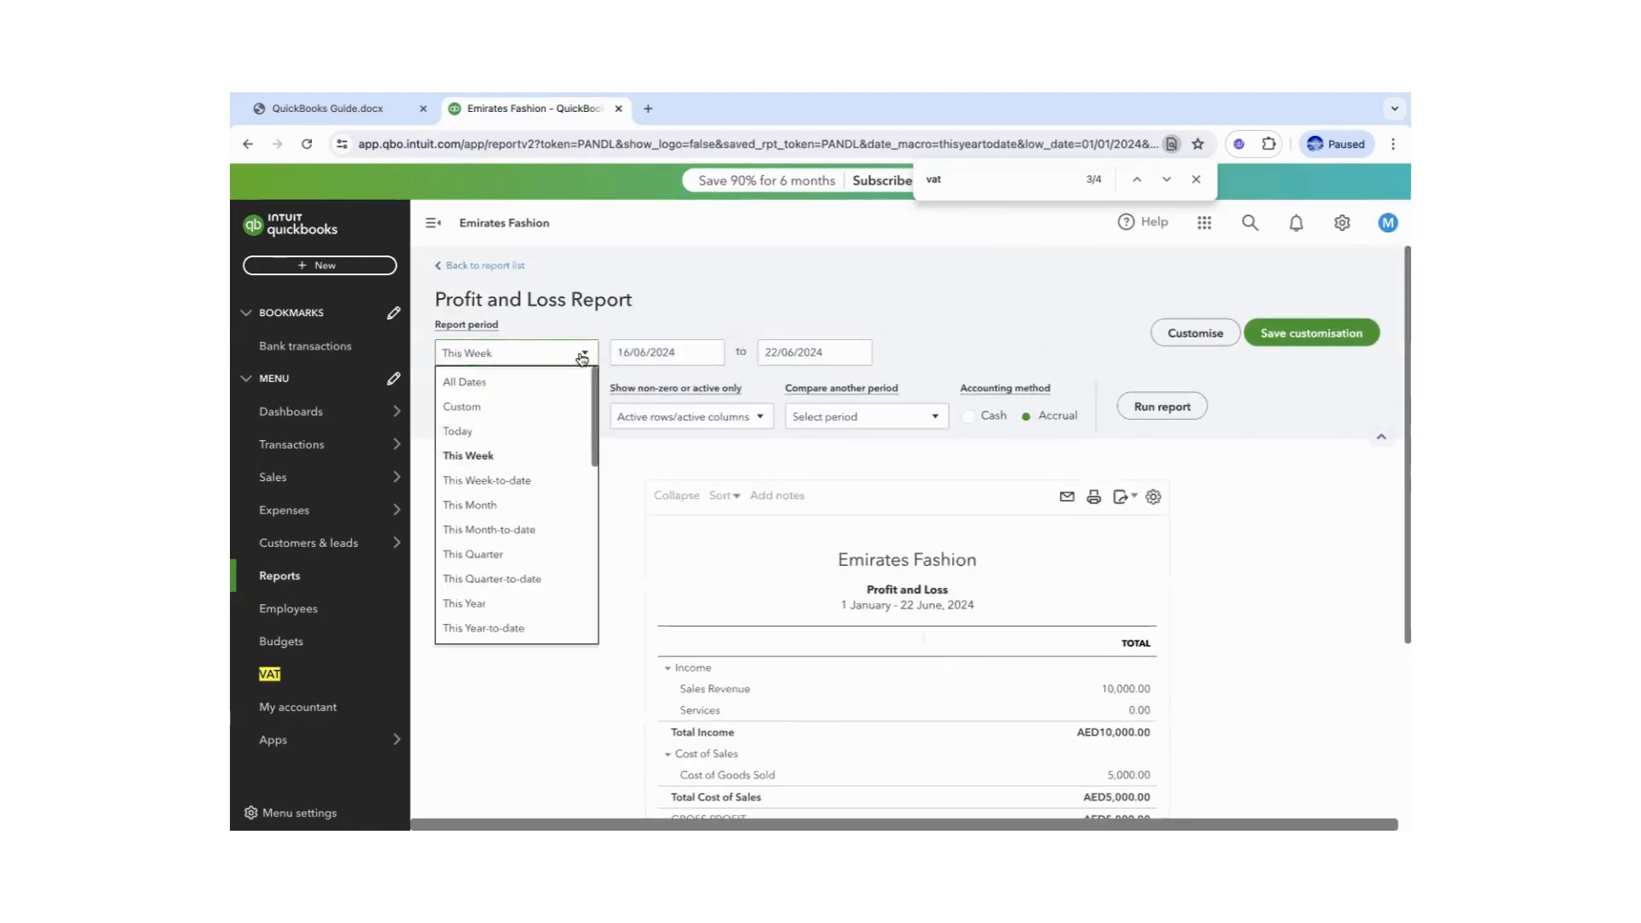
click(482, 457)
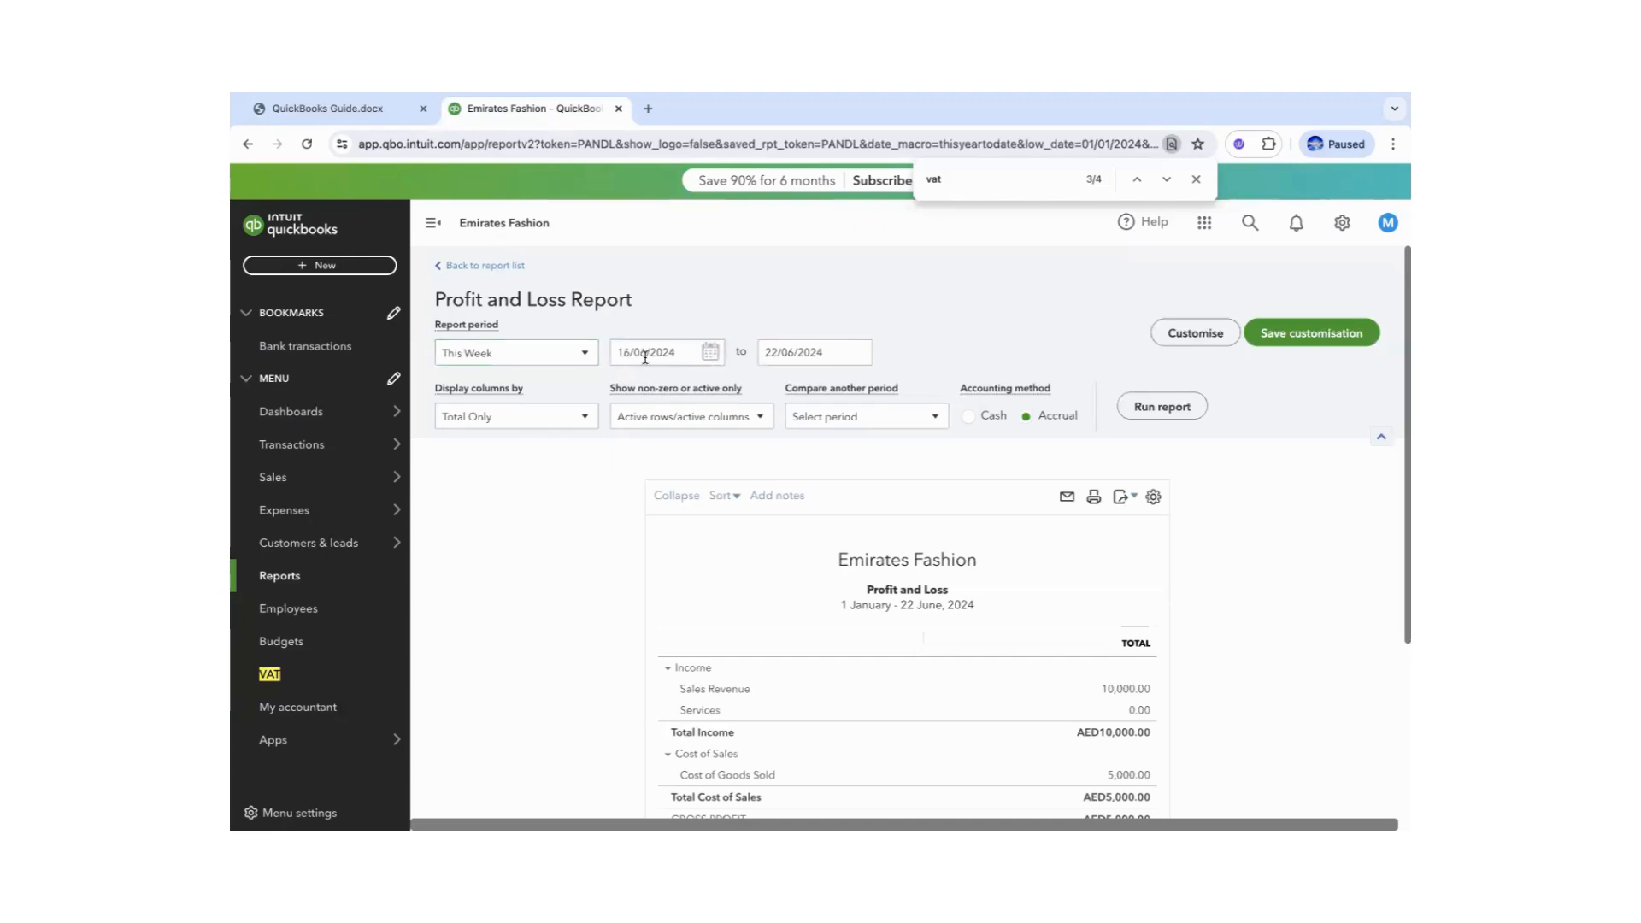
click(584, 356)
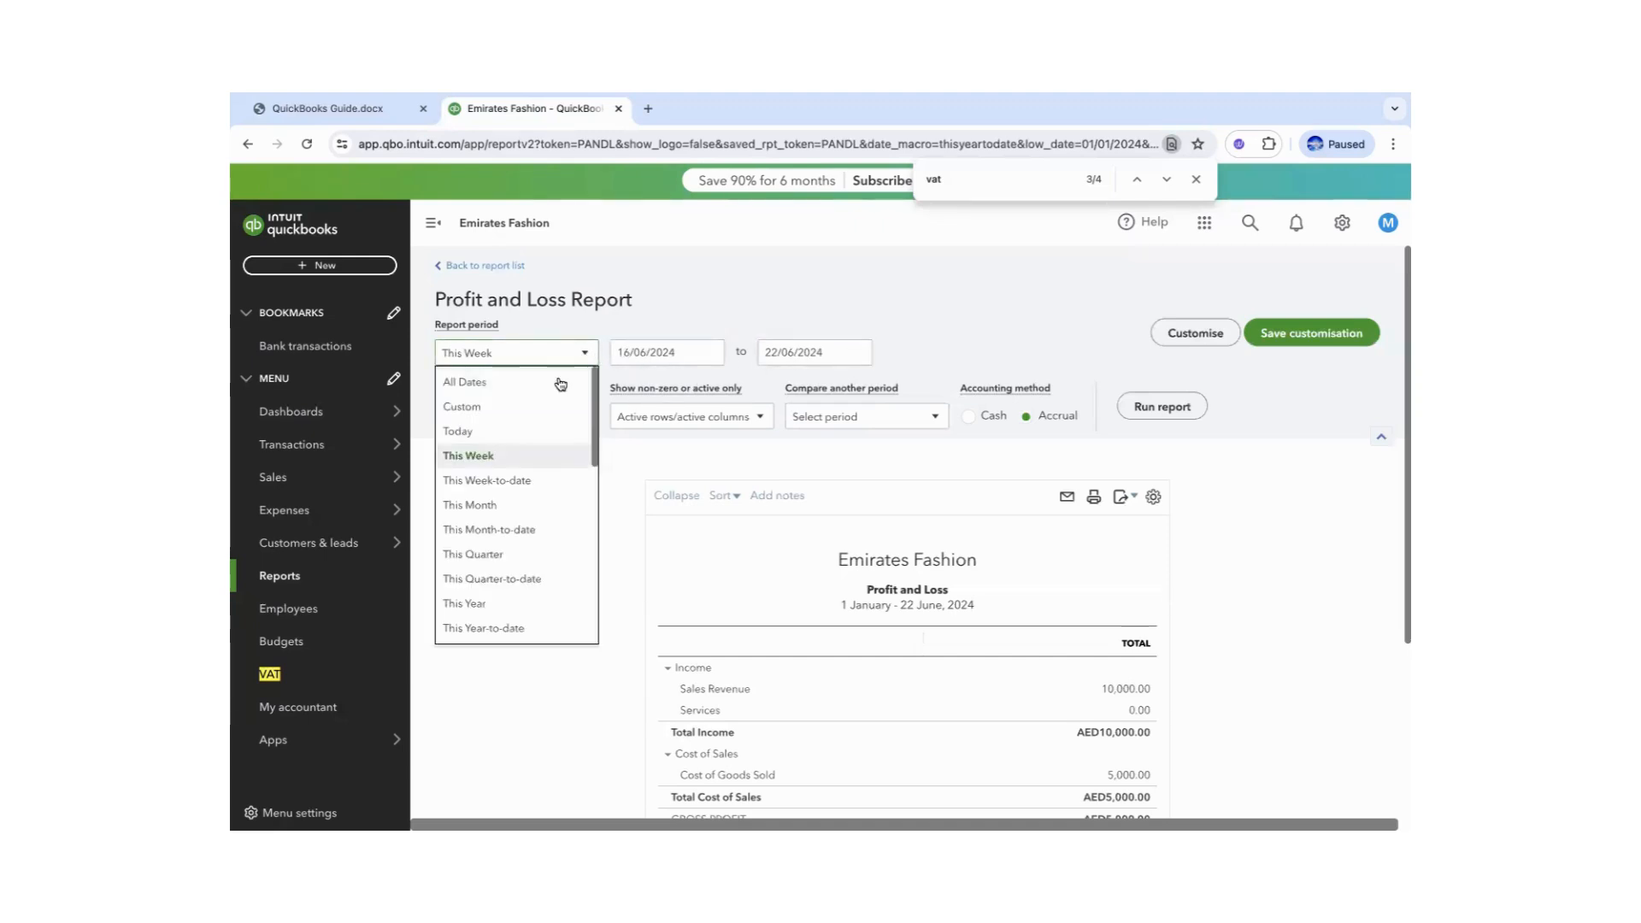
click(493, 507)
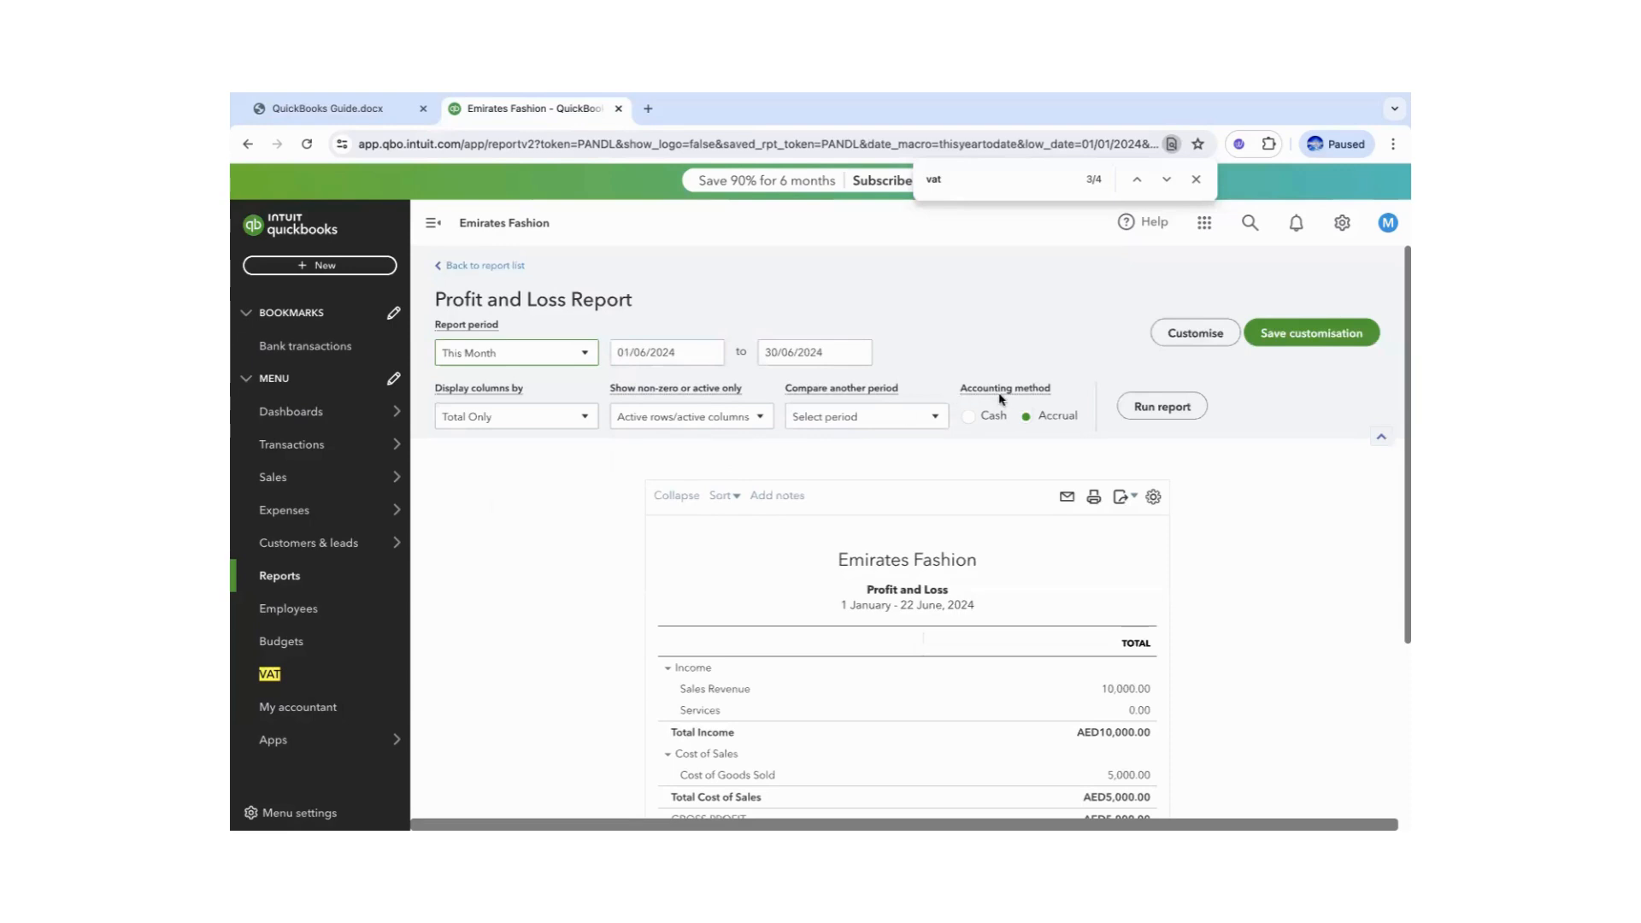
click(1162, 406)
scroll(1233, 453, down, 3)
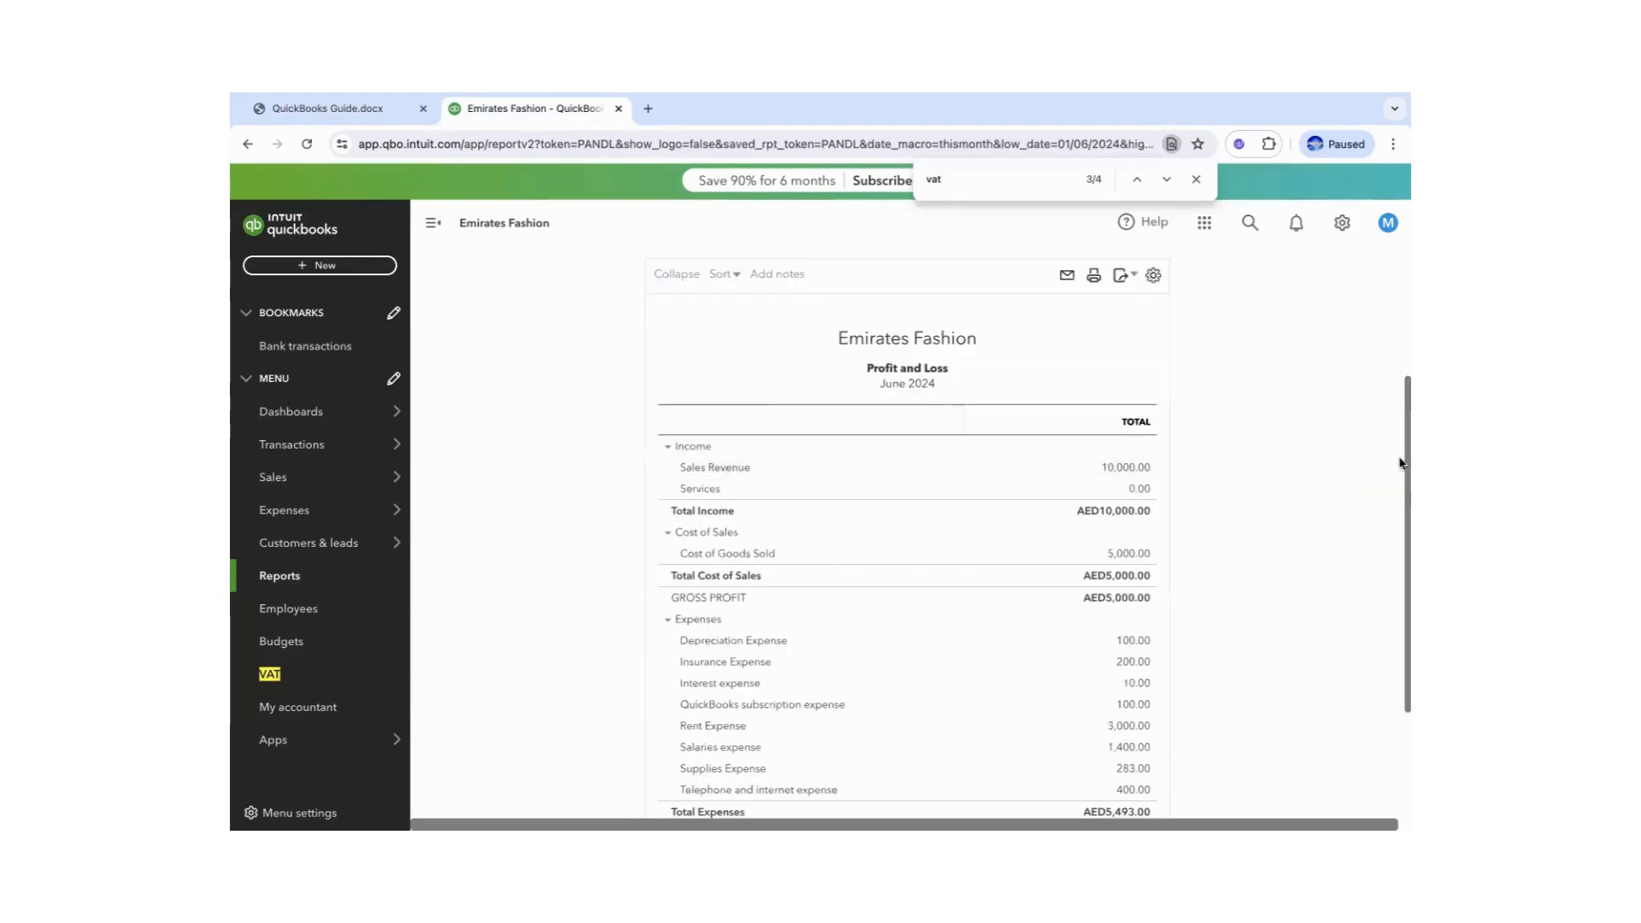
drag(1400, 463, 1399, 355)
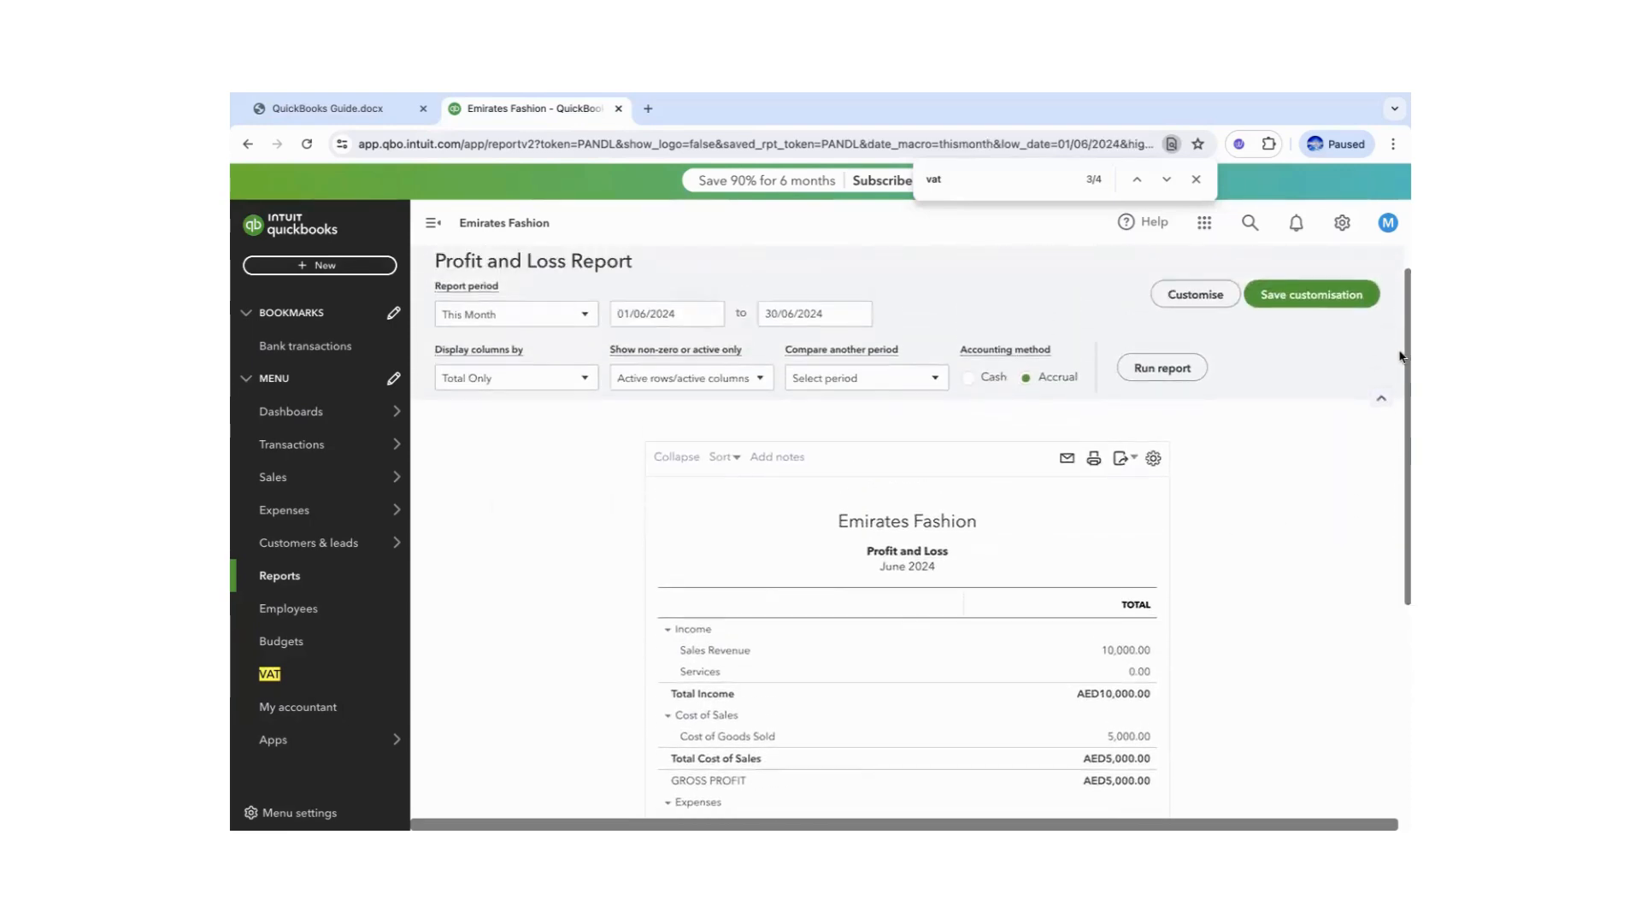
- Customise the report with negative numbers as (100) in red and amounts without cents, then rerun
click(1195, 294)
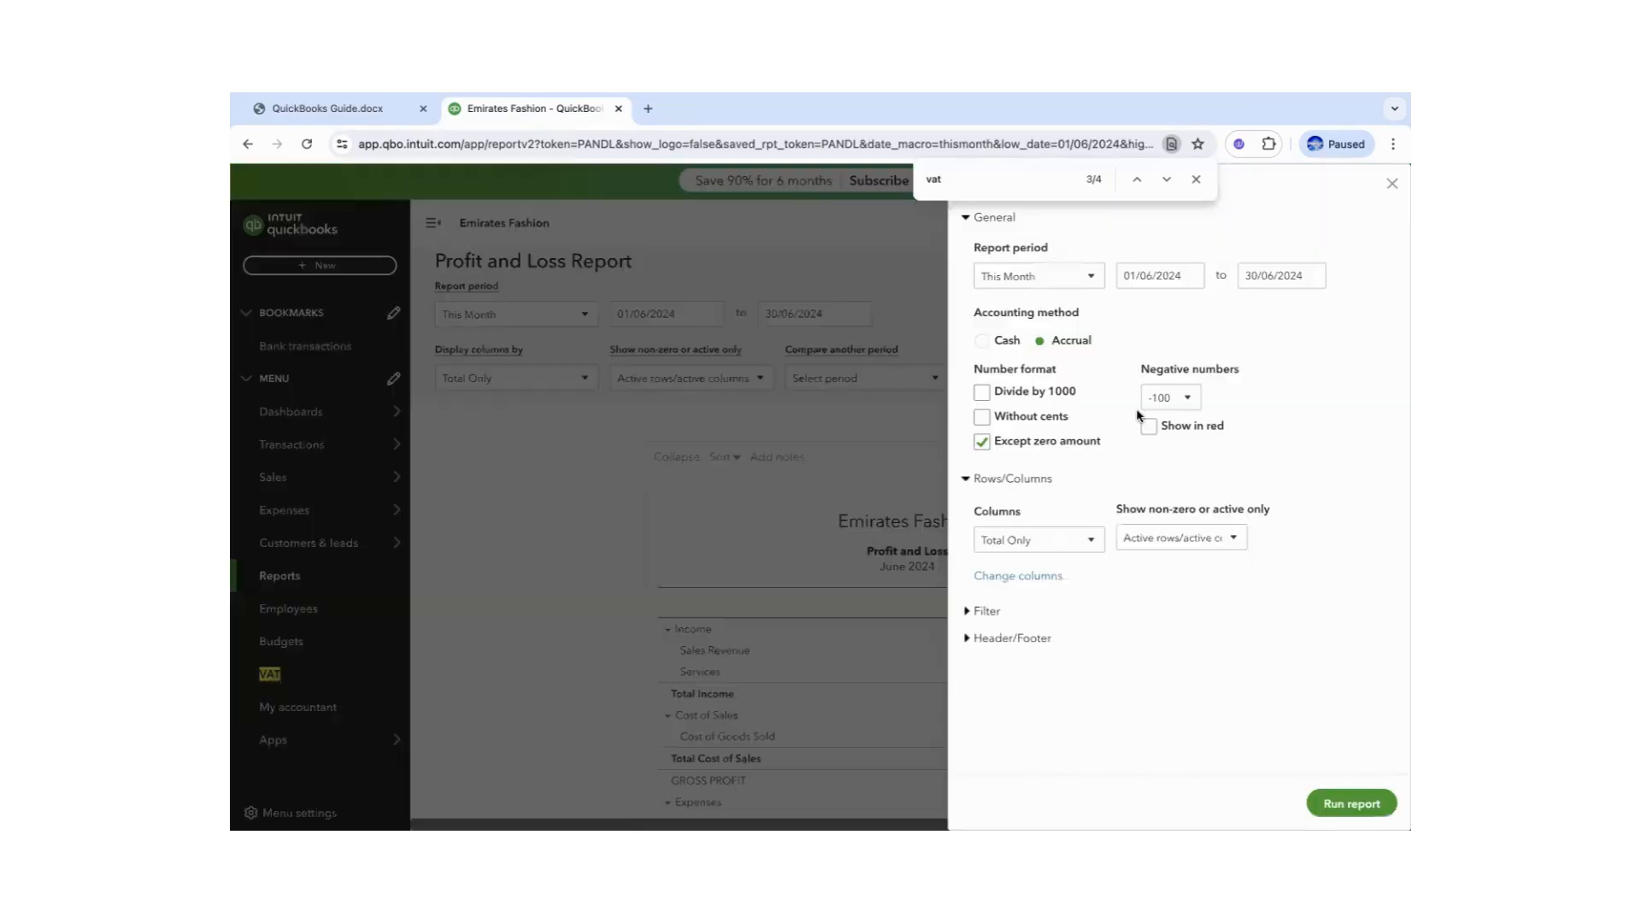
click(1179, 398)
click(1170, 445)
click(1149, 428)
click(982, 418)
click(1316, 802)
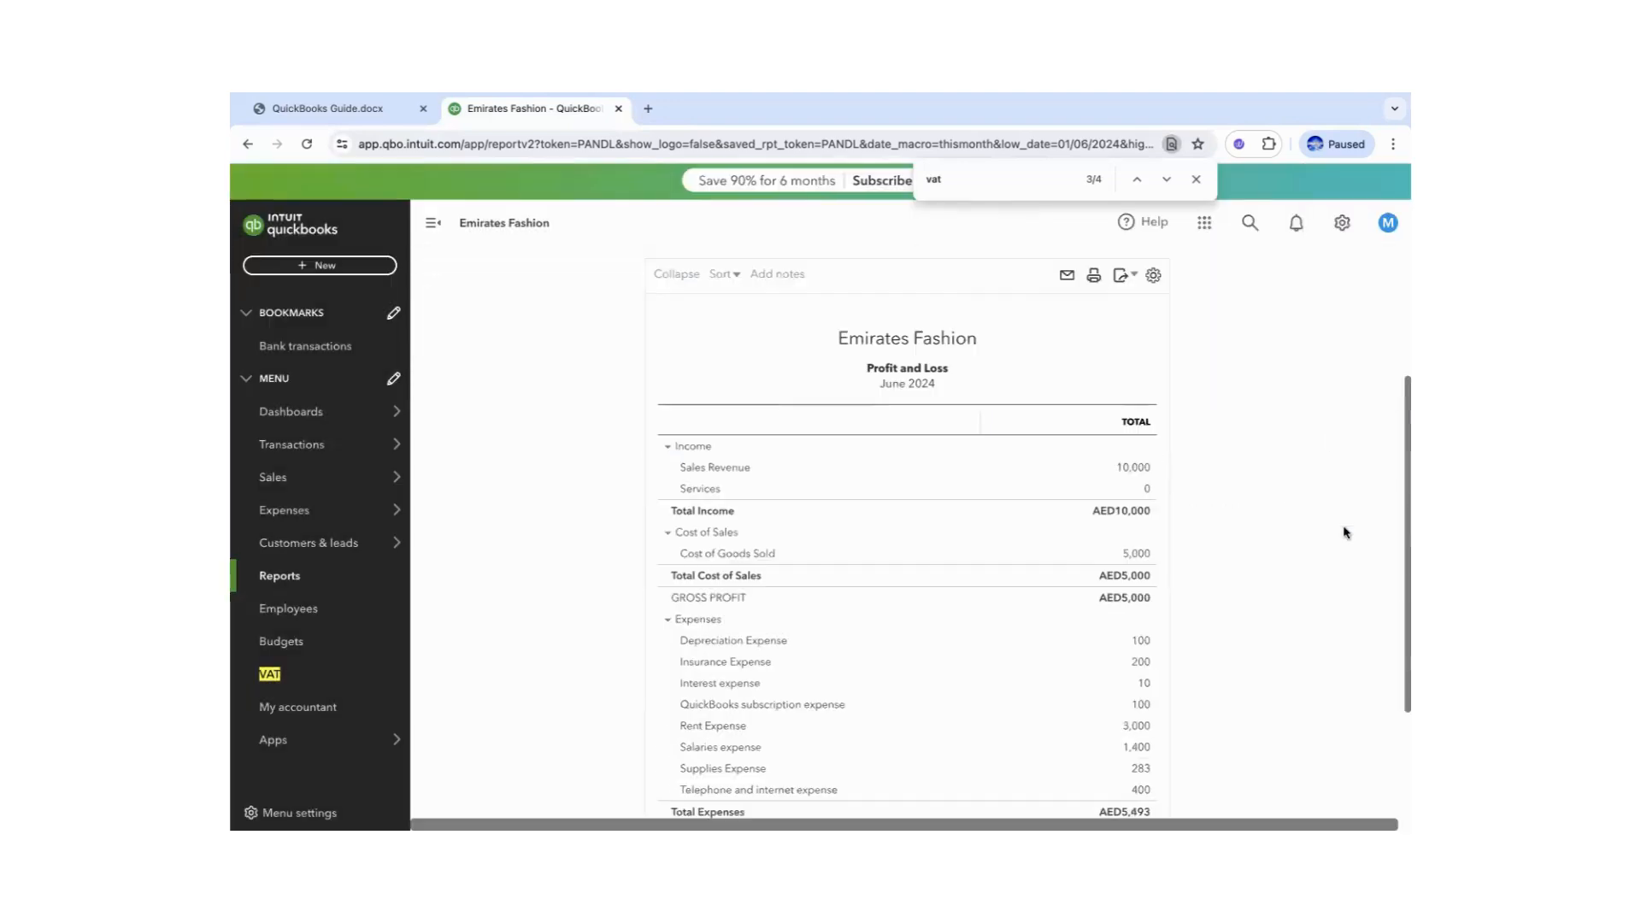
scroll(1401, 463, up, 3)
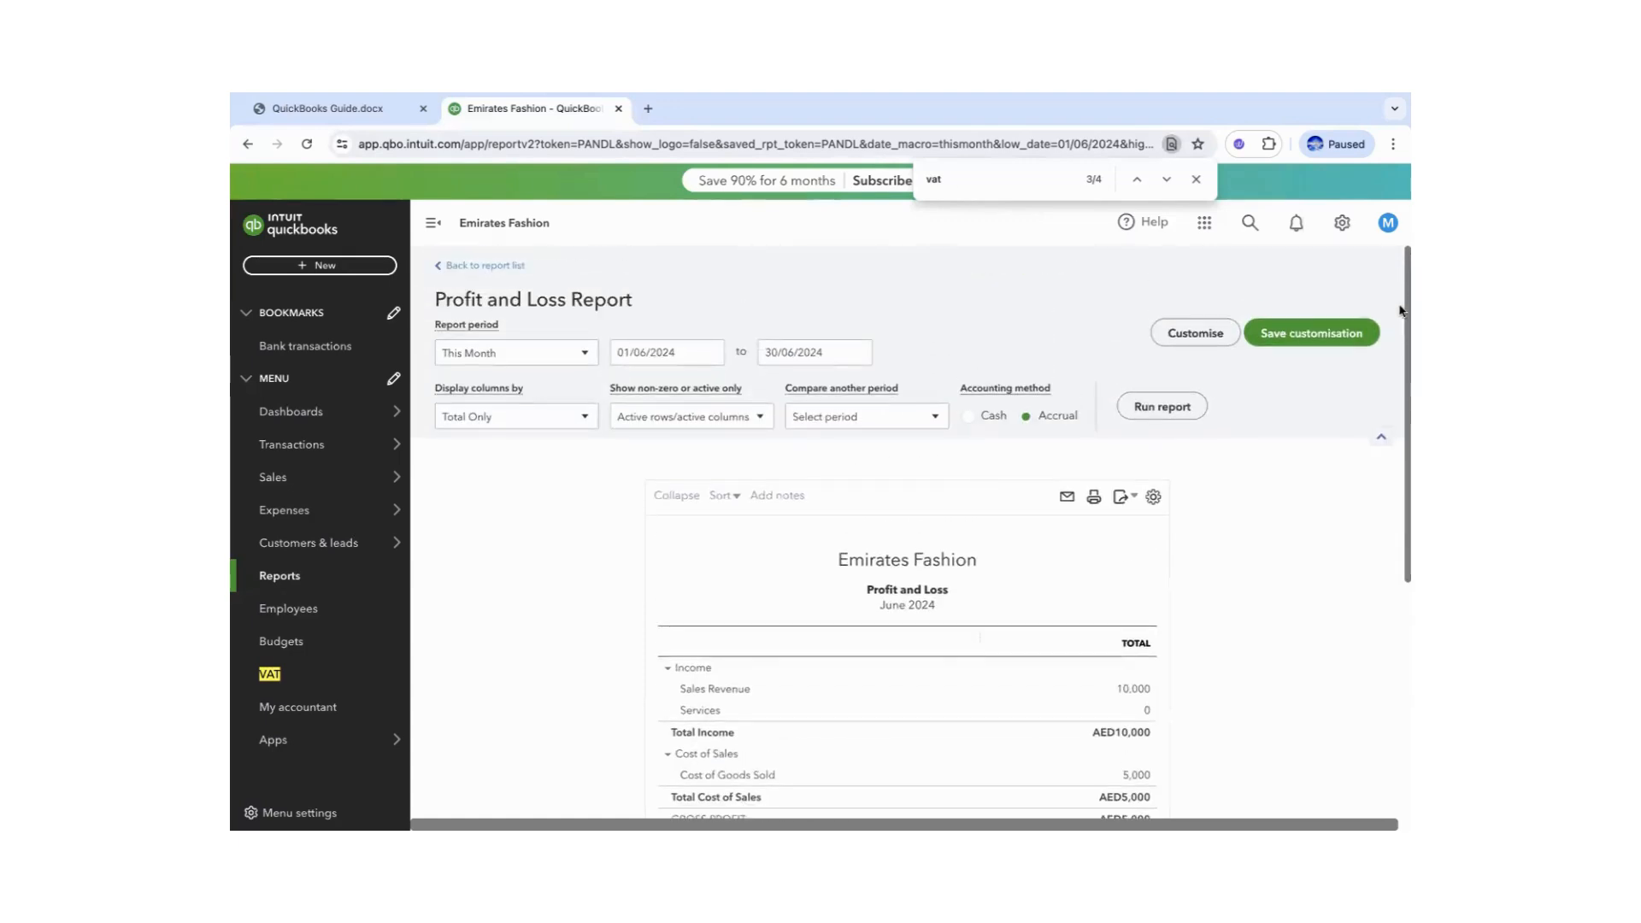
- Save the customisation as 'Profit and Loss - Weekly' and go back to the report list
click(1302, 335)
click(1219, 409)
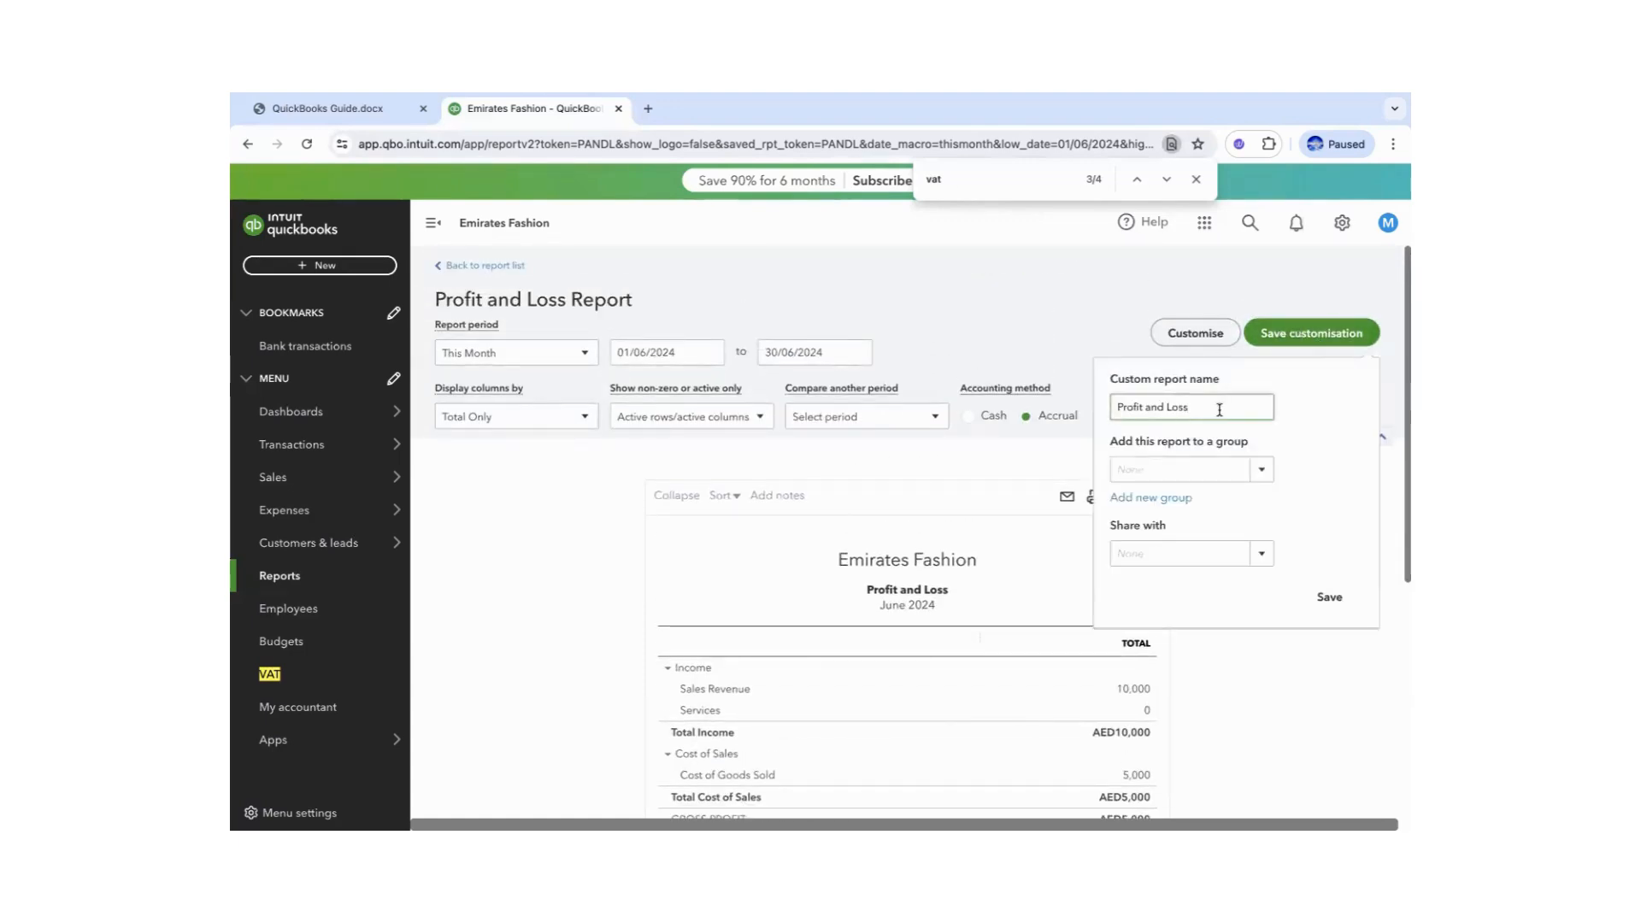
text(_Wee)
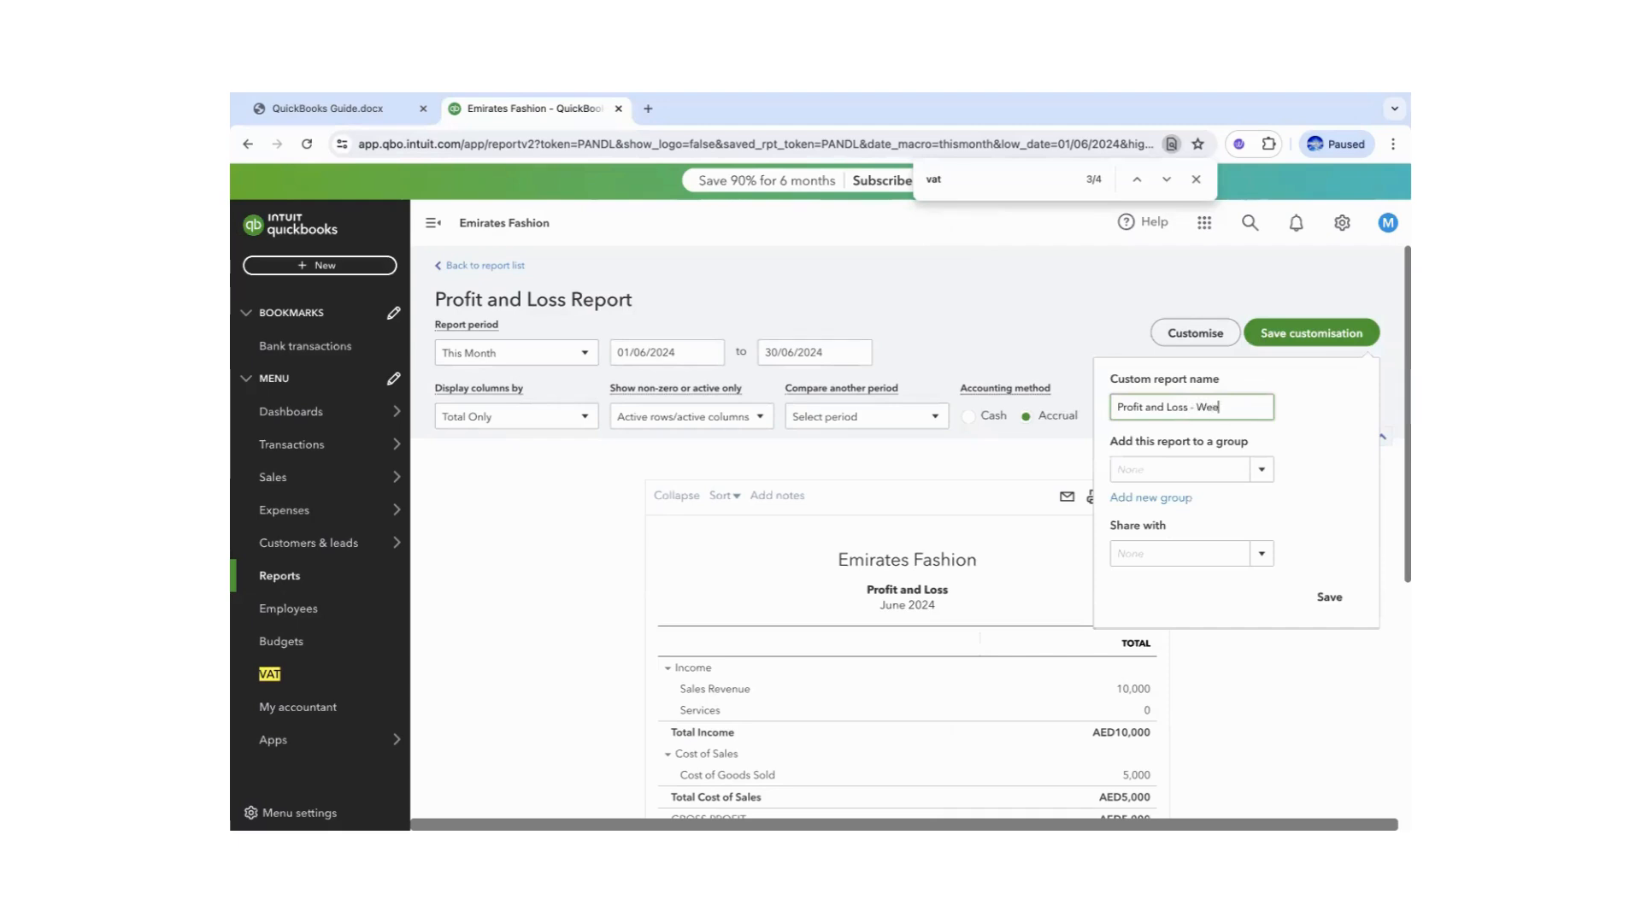
text(kly)
click(1330, 598)
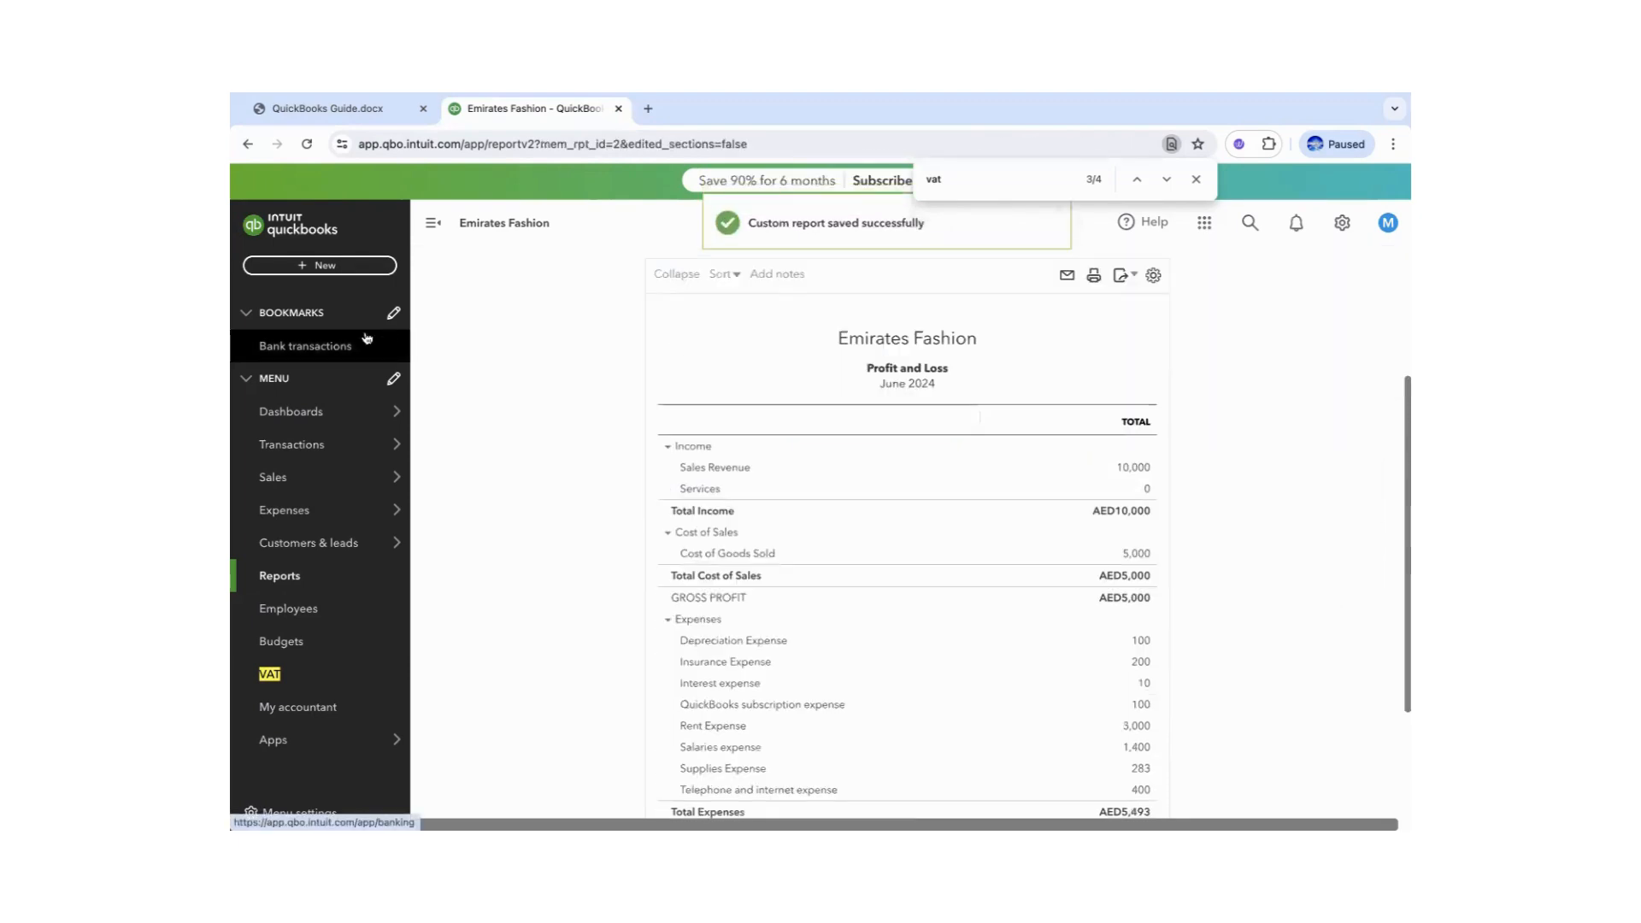
drag(1403, 382, 1403, 227)
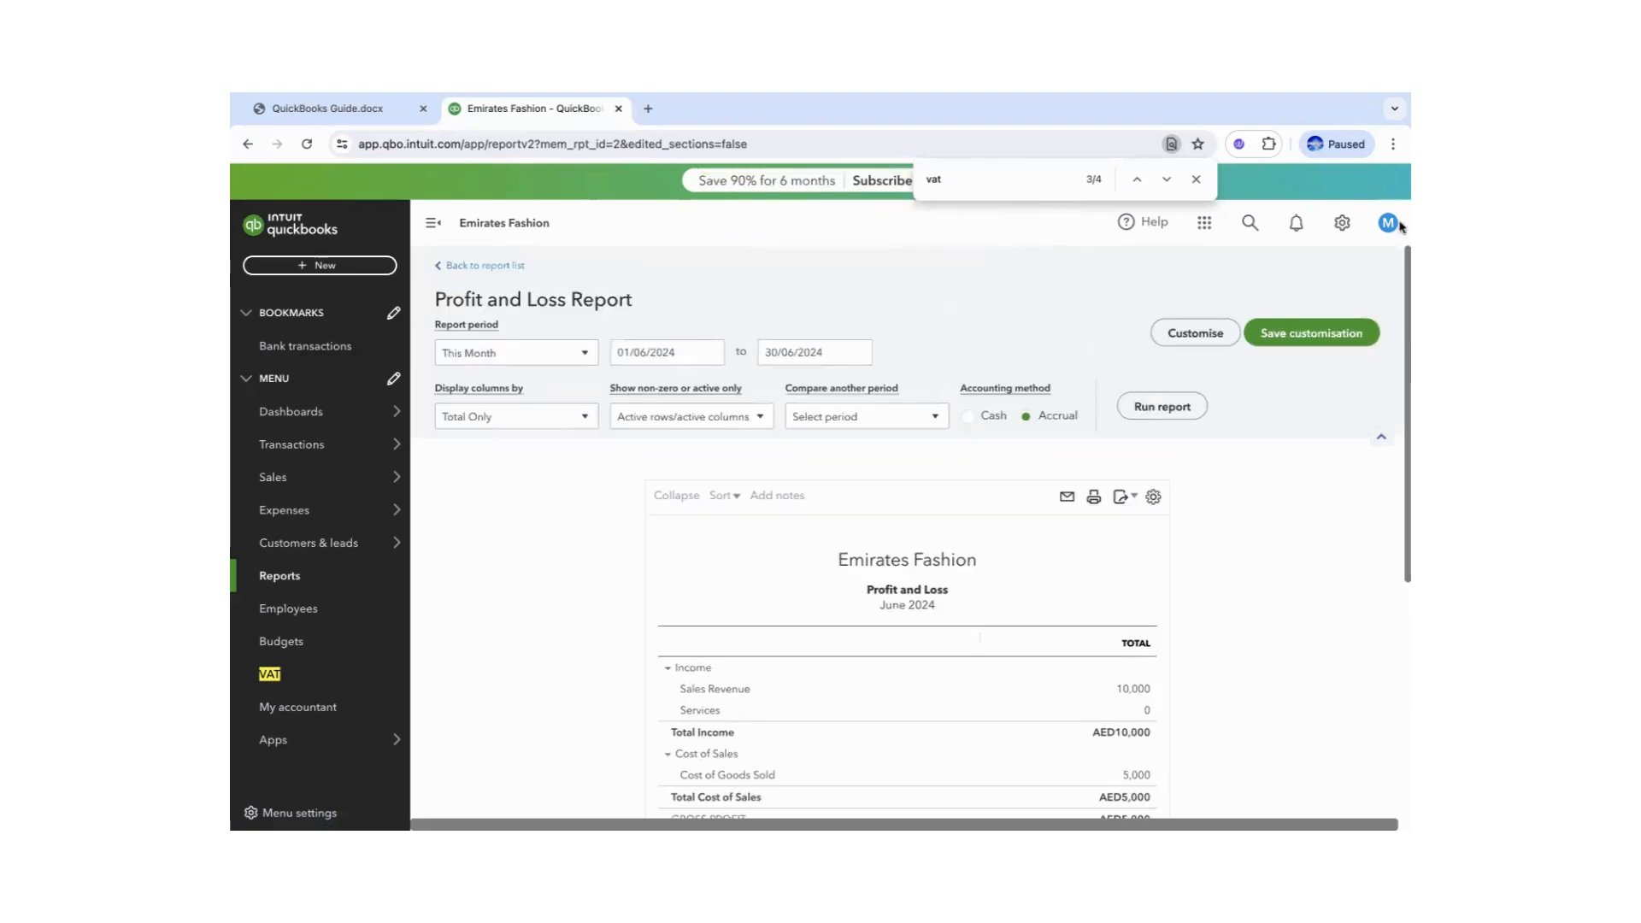
click(480, 268)
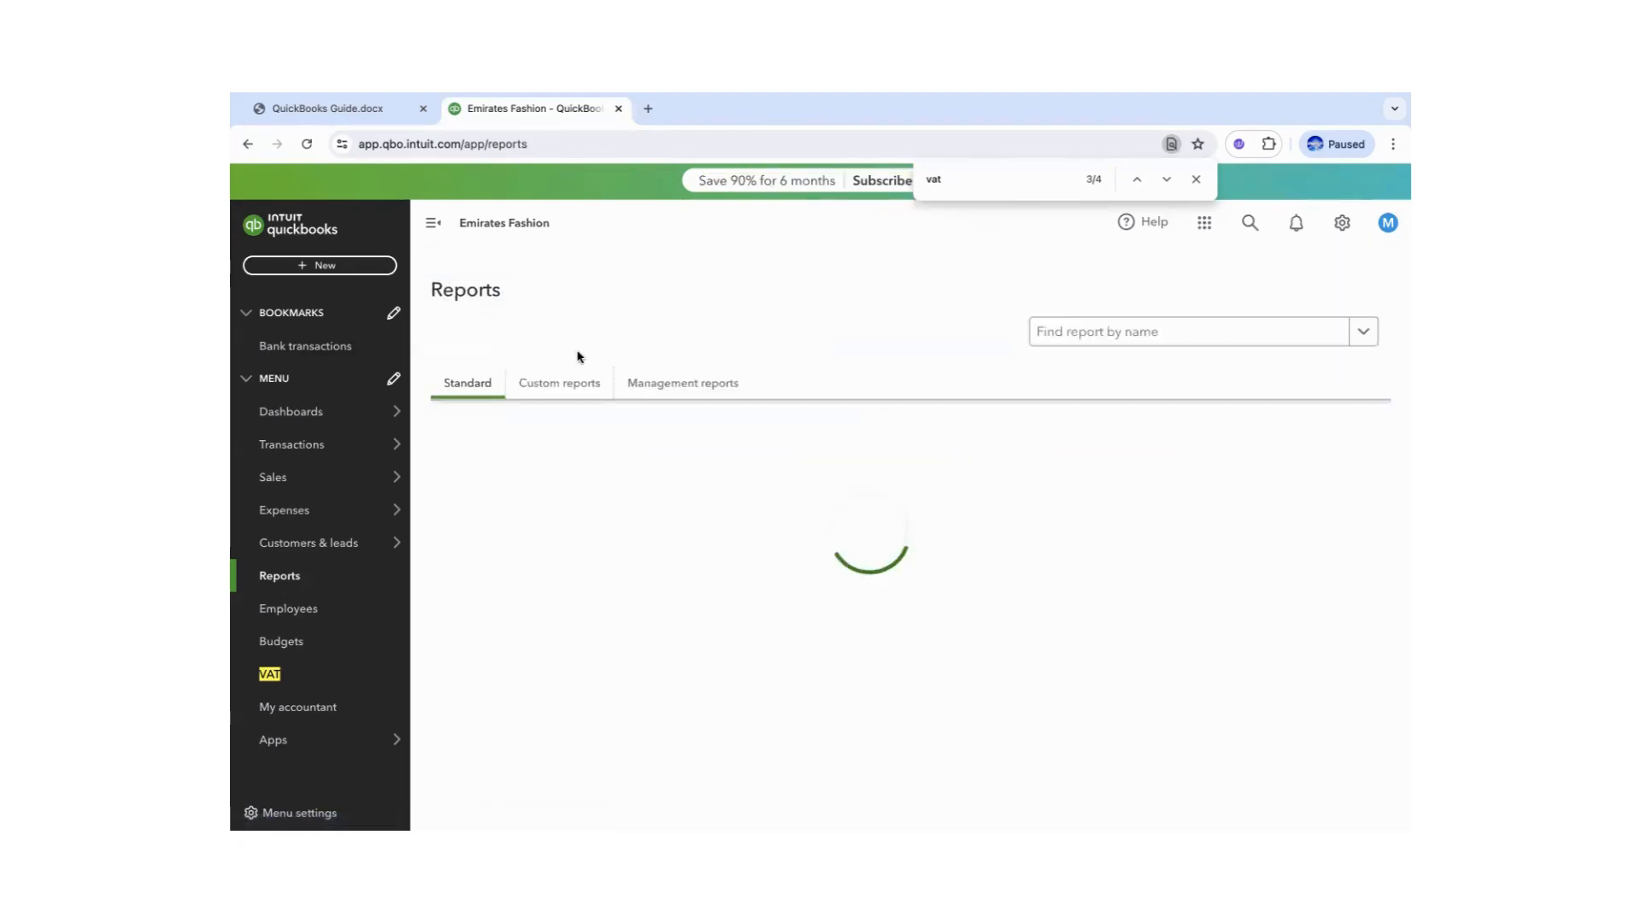
- Edit the 'Profit and Loss - Weekly' report from the Custom reports list
click(558, 498)
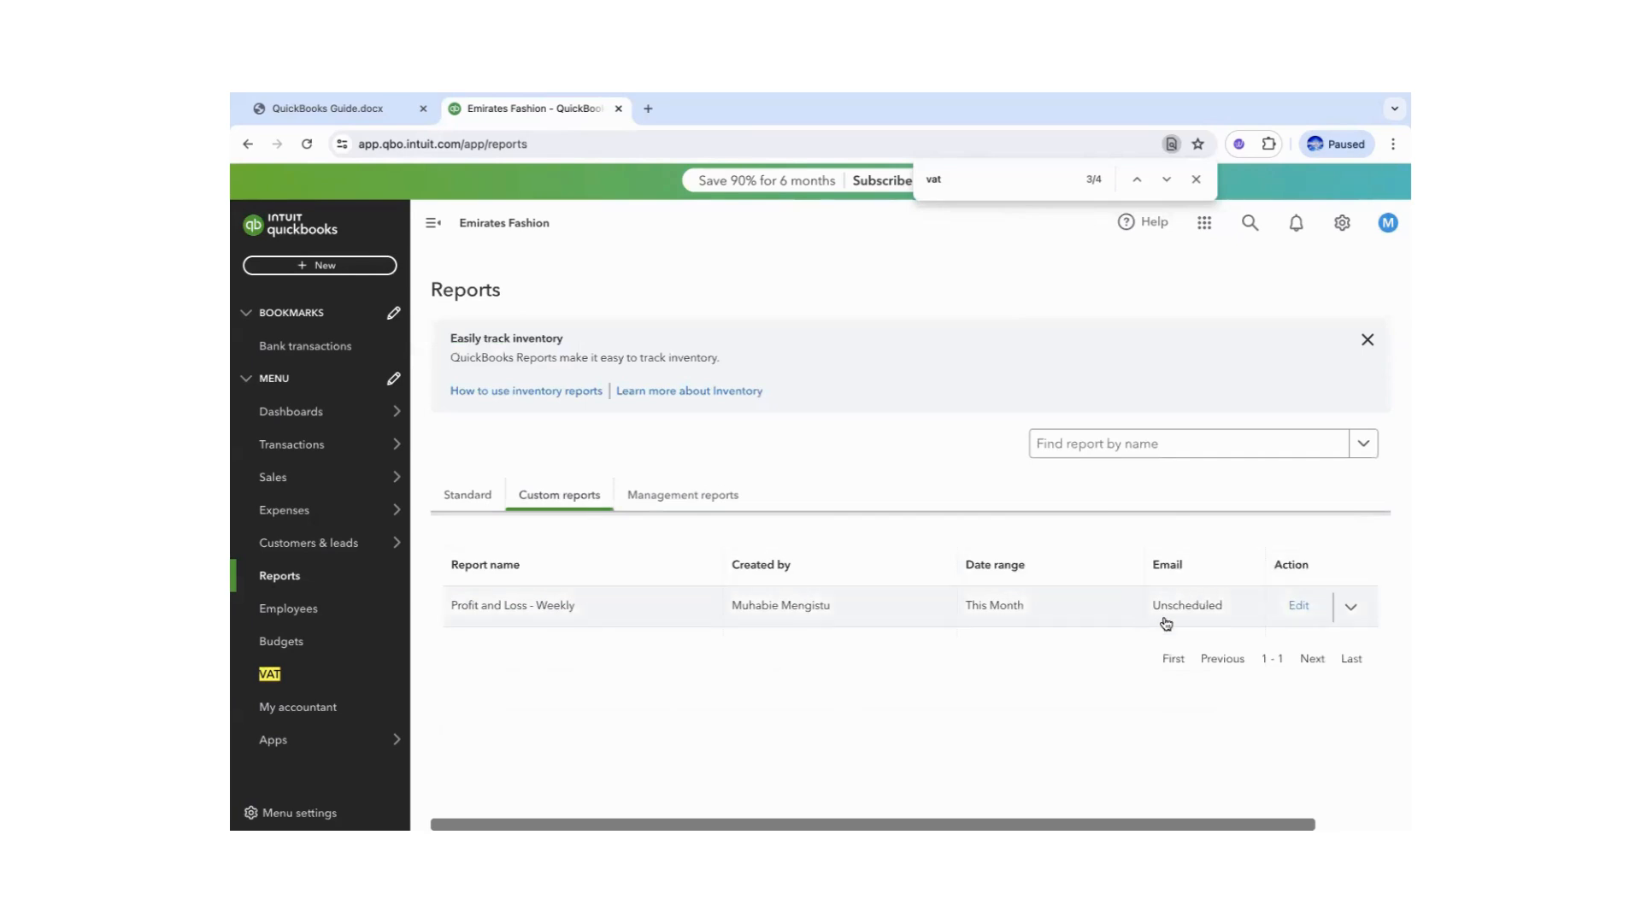
click(1298, 607)
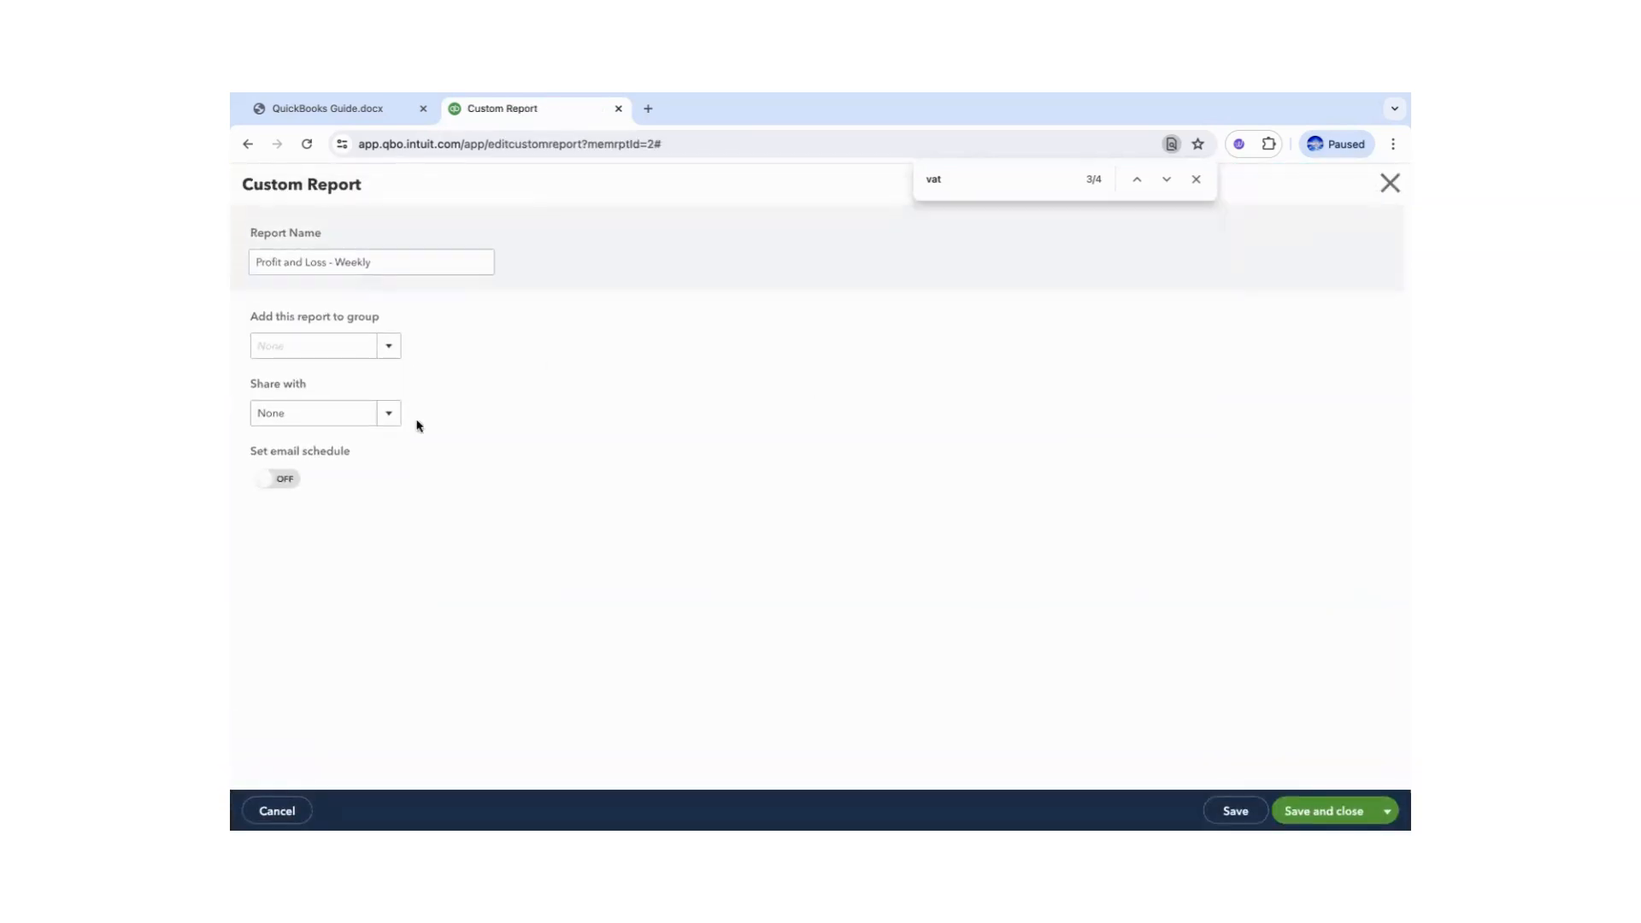
- Turn on the email schedule repeating weekly on Monday and enter the recipient's e-mail address
click(288, 481)
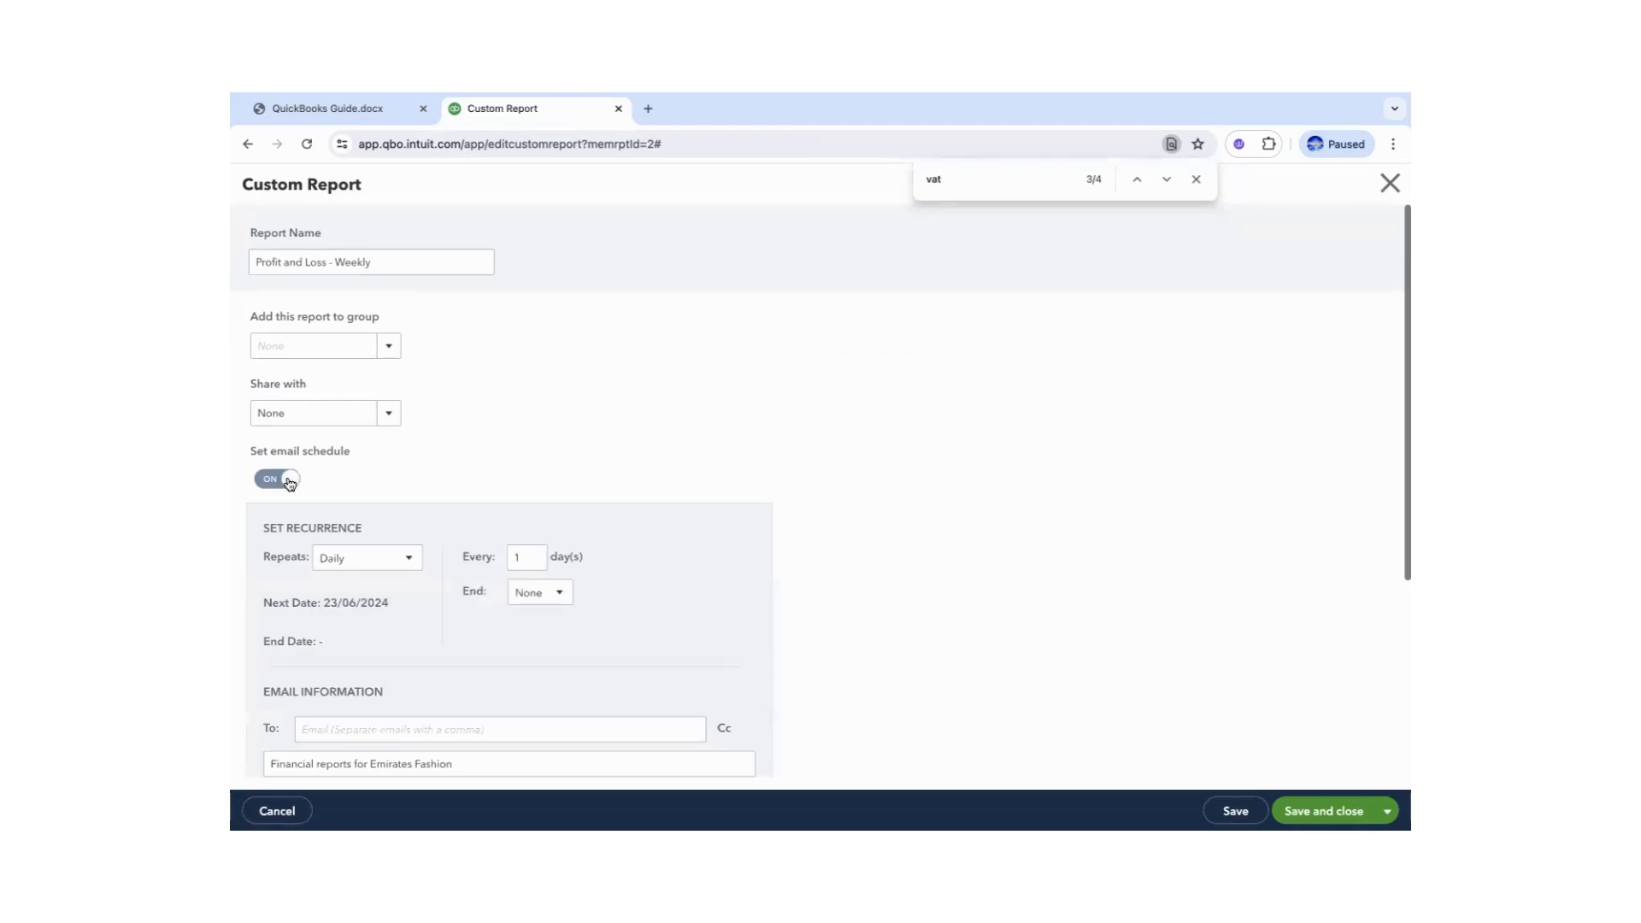
click(408, 560)
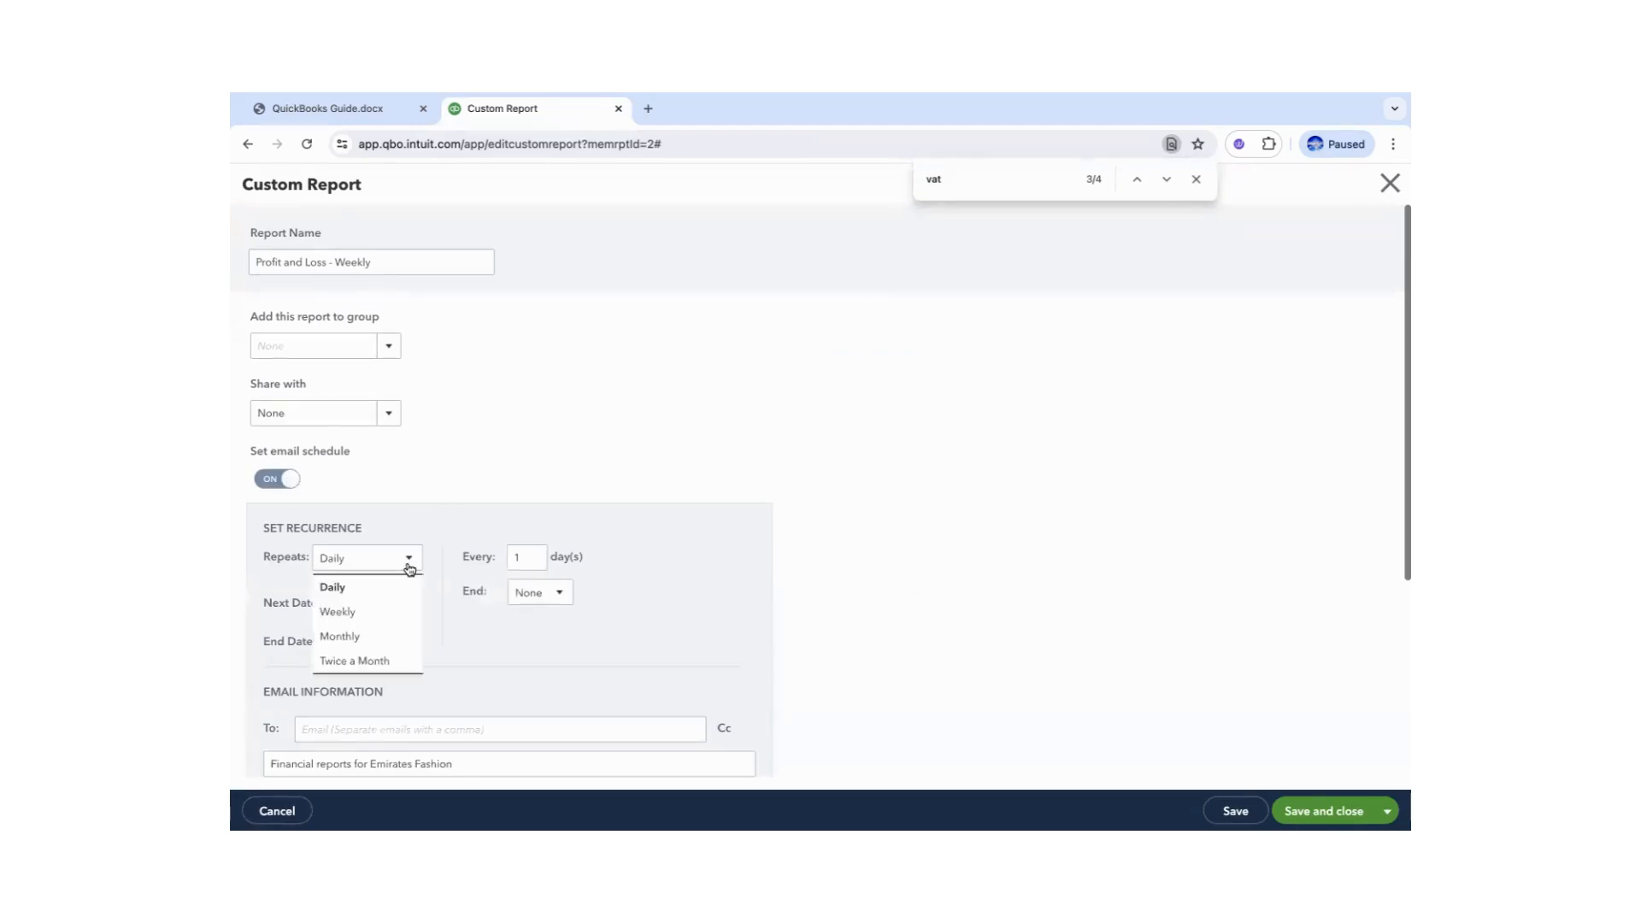
click(337, 611)
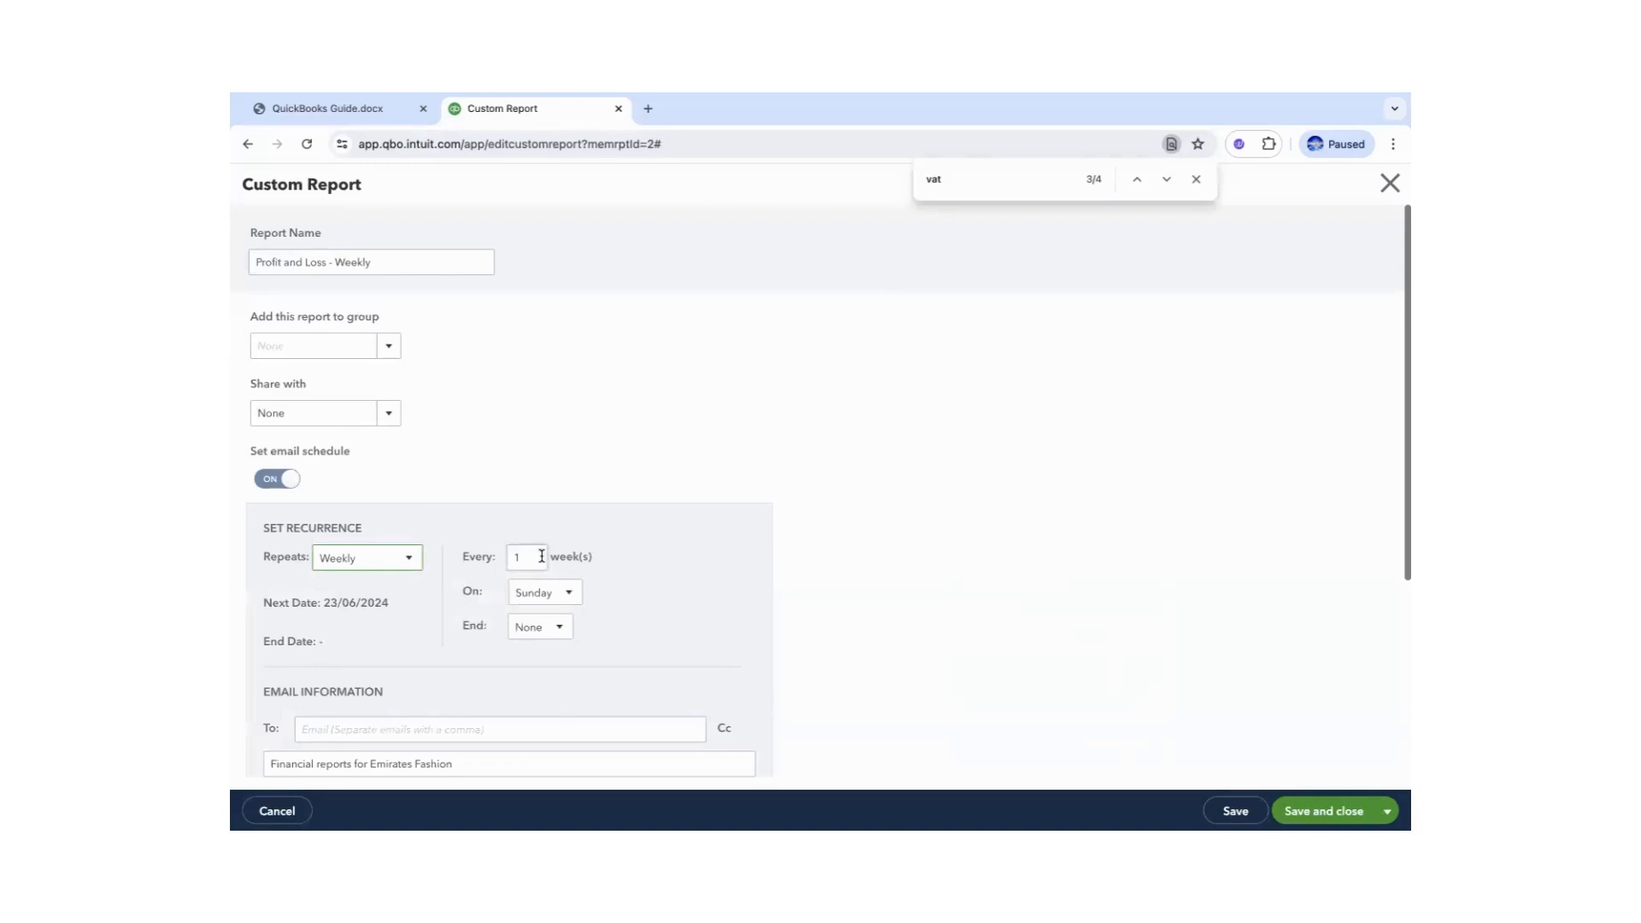
click(568, 592)
click(549, 643)
click(547, 725)
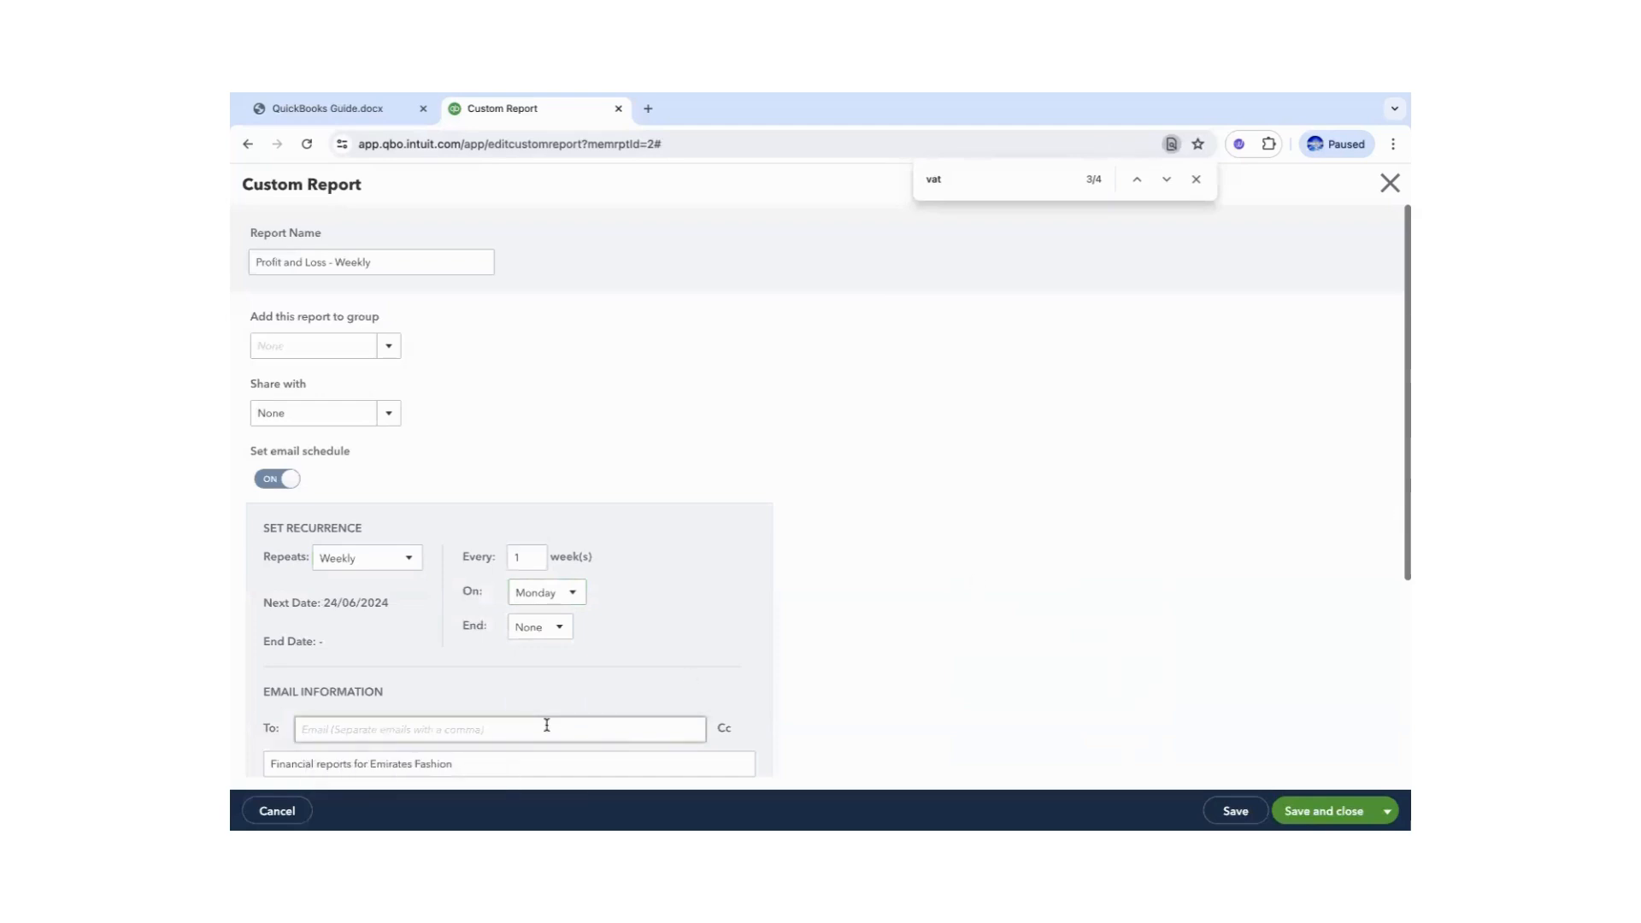
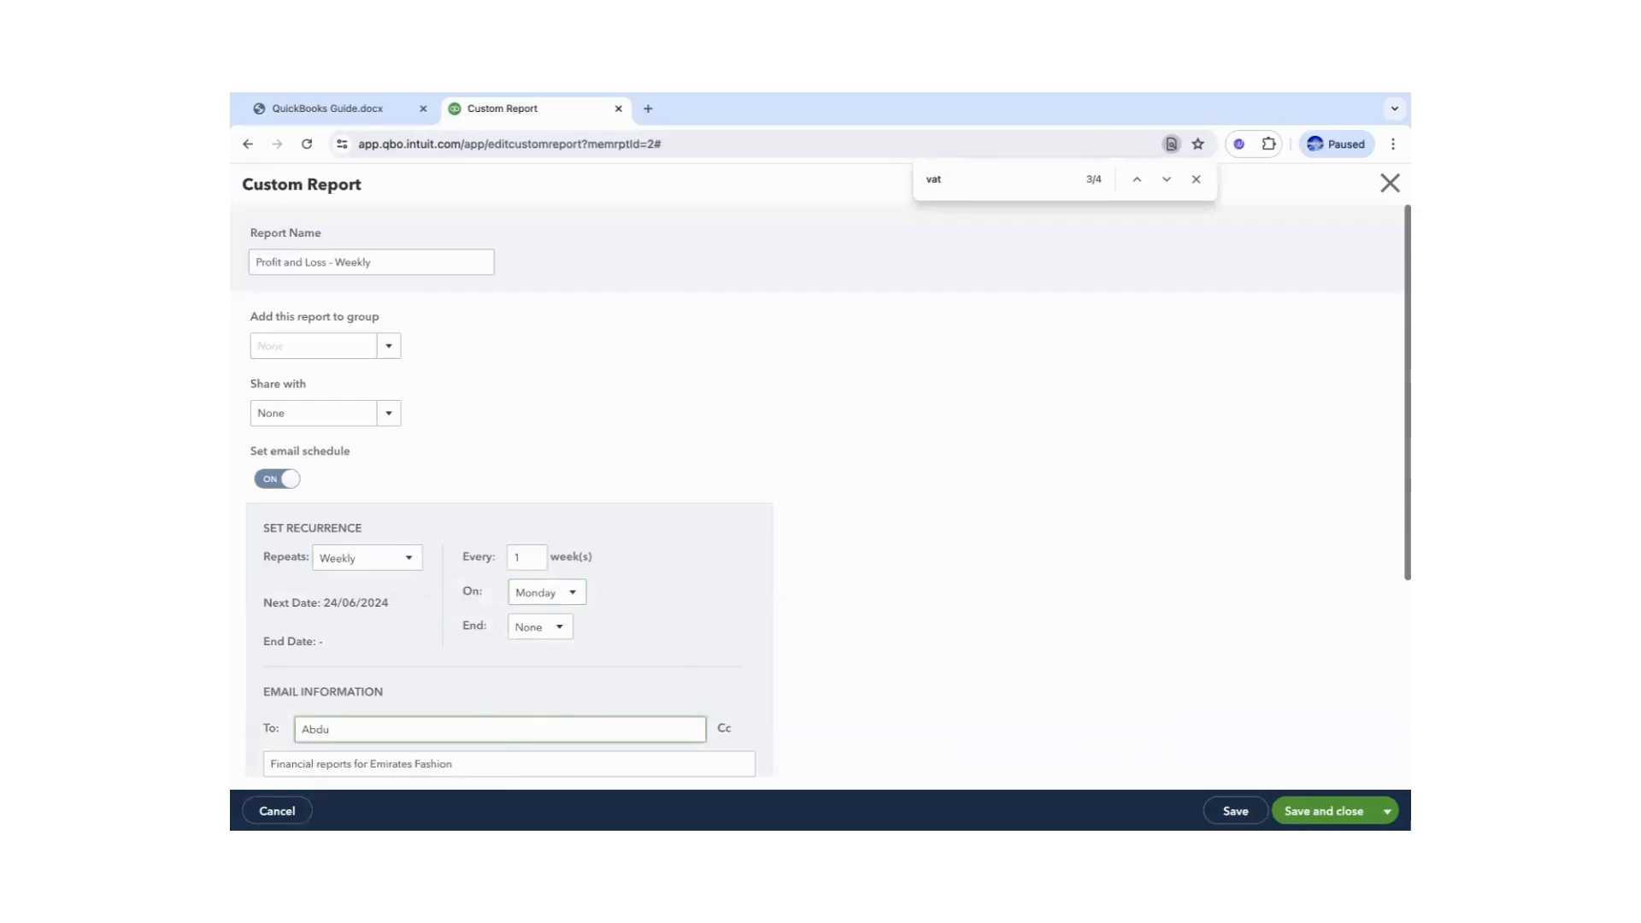
drag(1402, 550, 1399, 697)
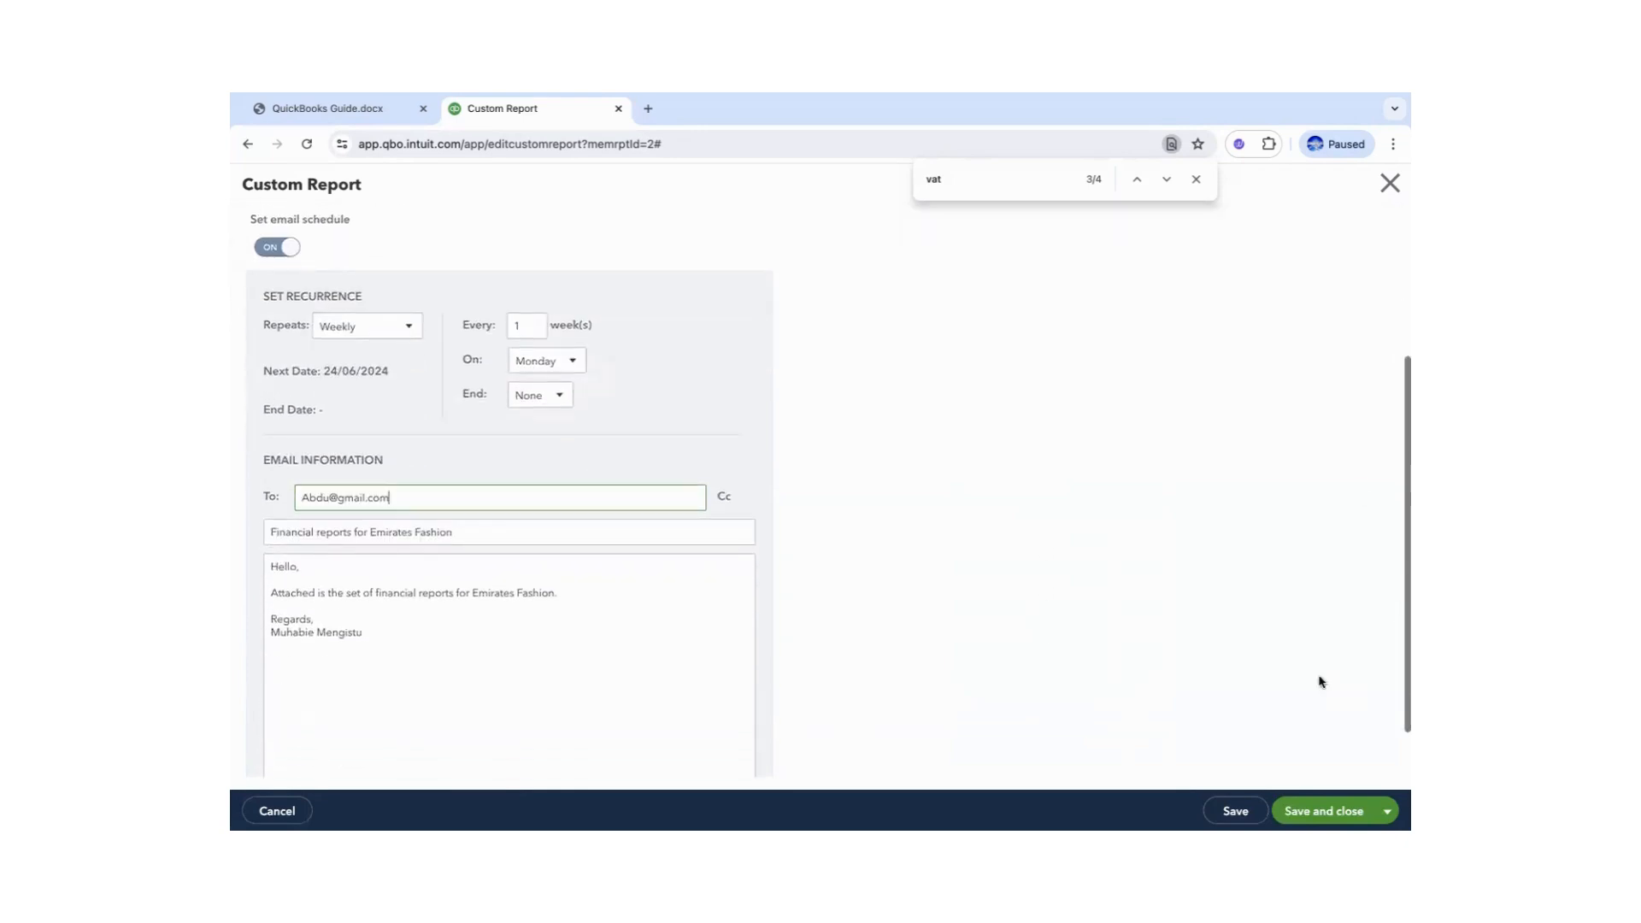
- Change the email greeting to 'Dear', reference the Profit and Loss Statement, then save and close
click(296, 568)
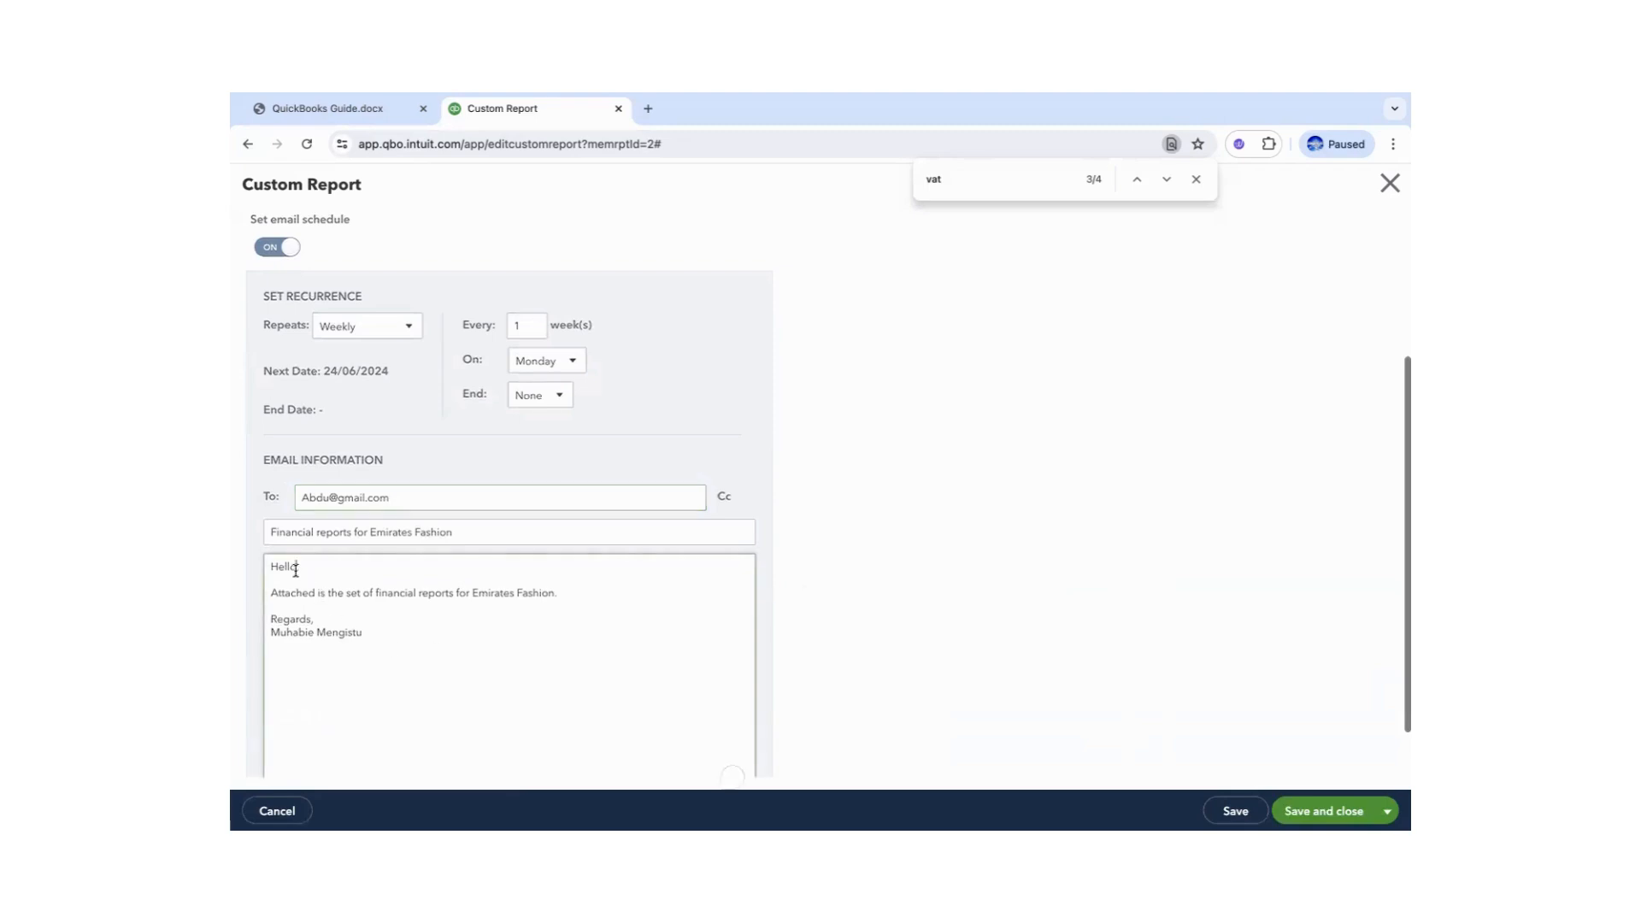
triple_click(276, 566)
text(Dear Mr Abdu)
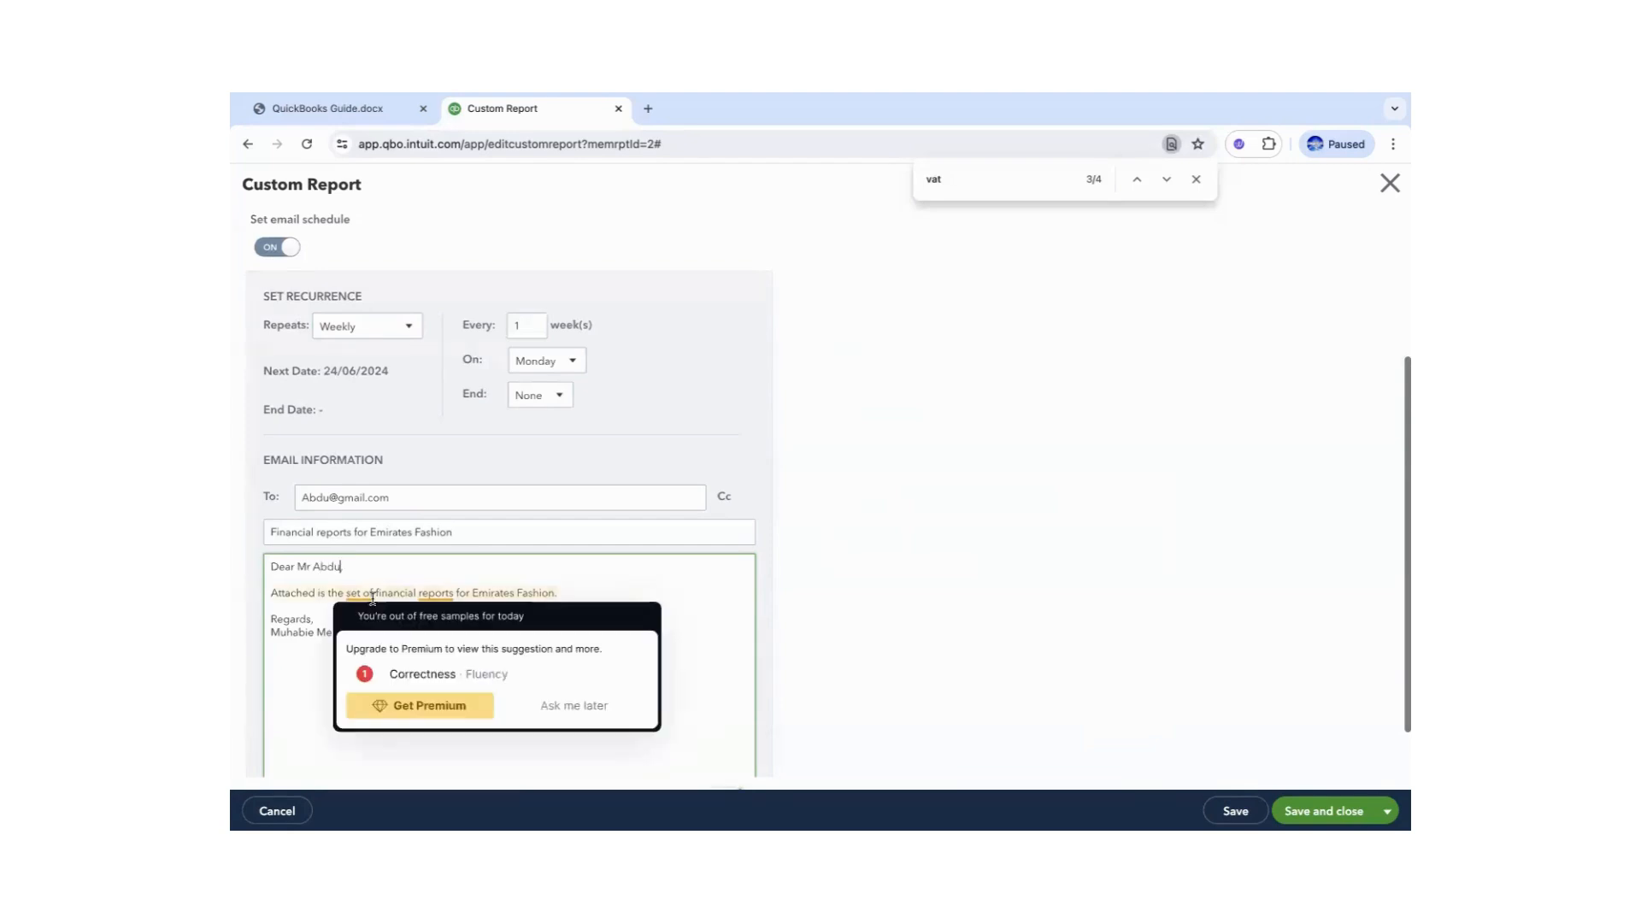
drag(346, 593, 457, 592)
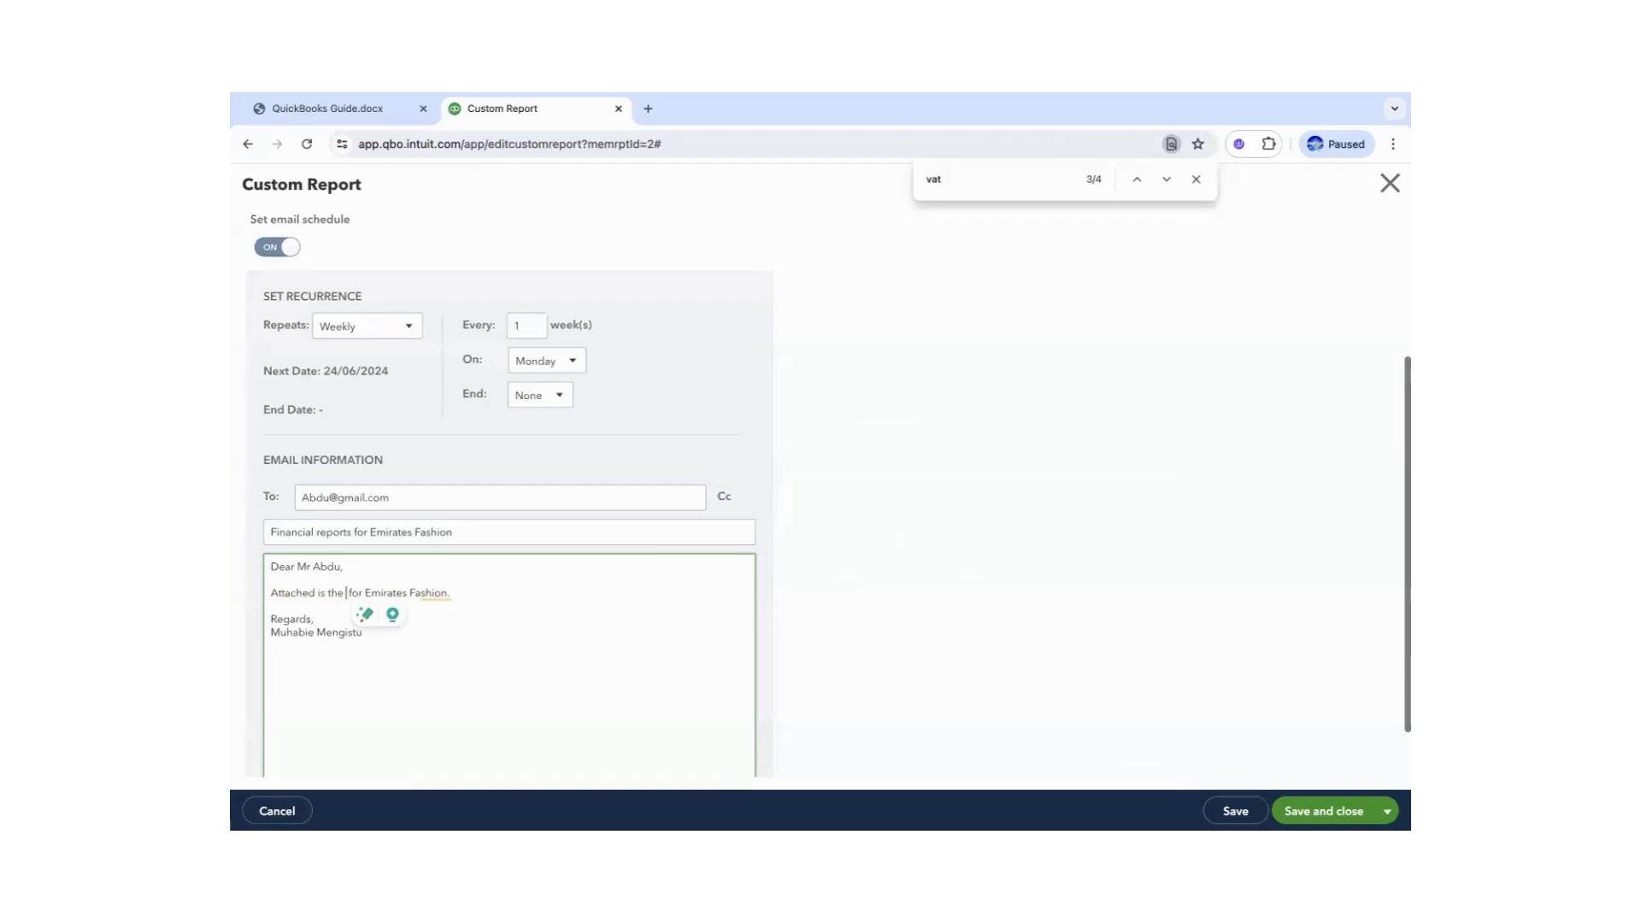
text(Profit and Los)
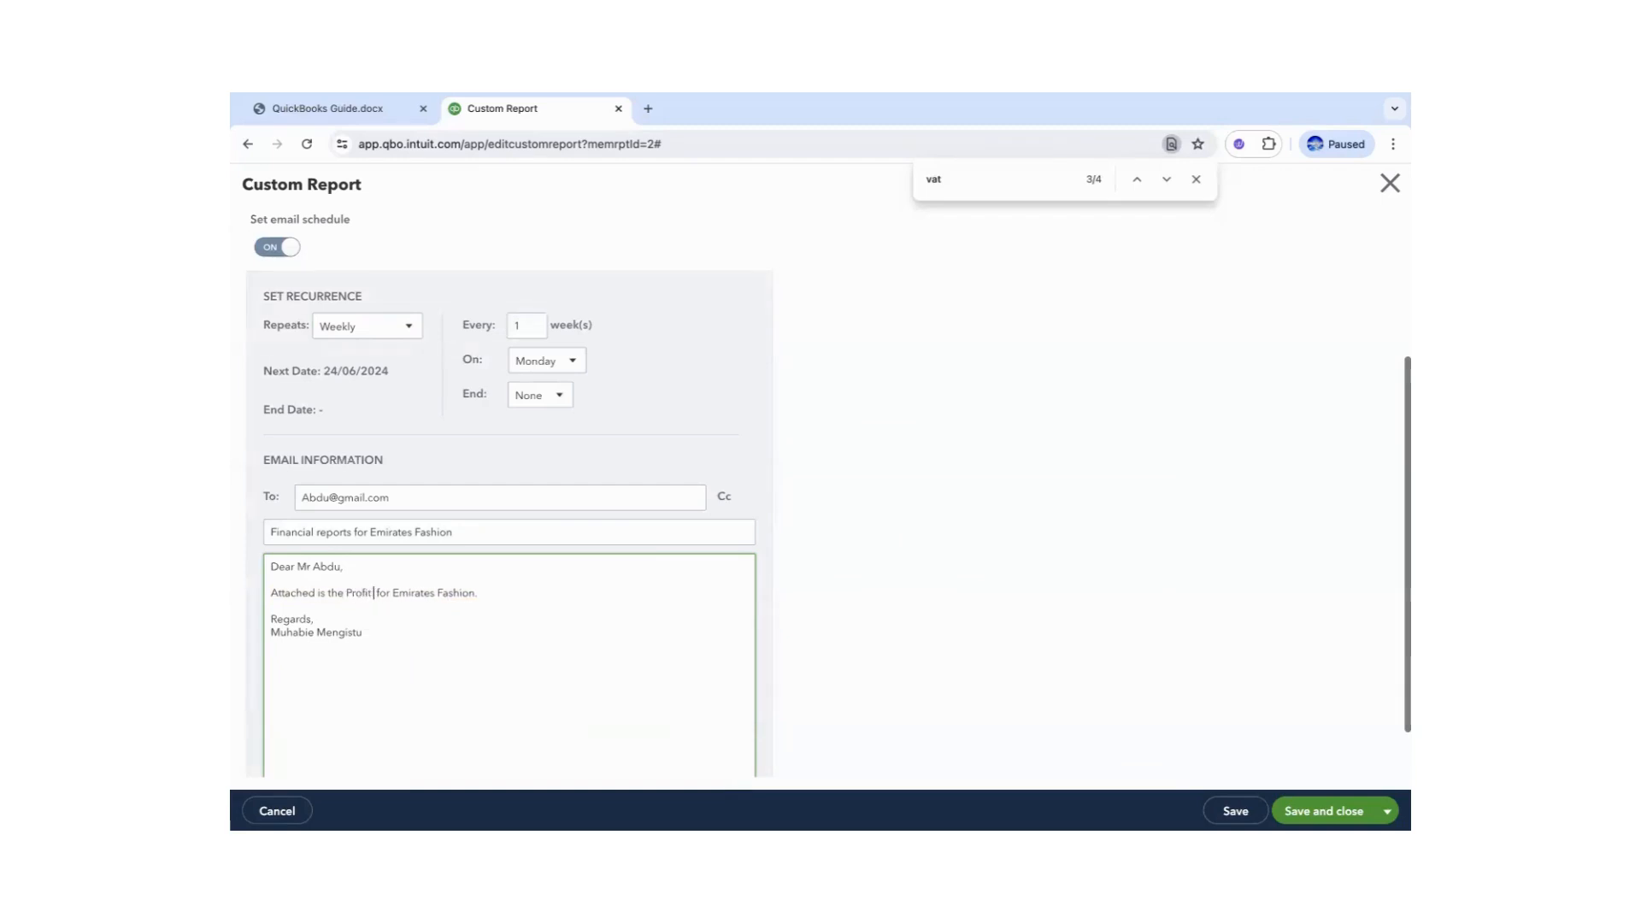
text(s Statement)
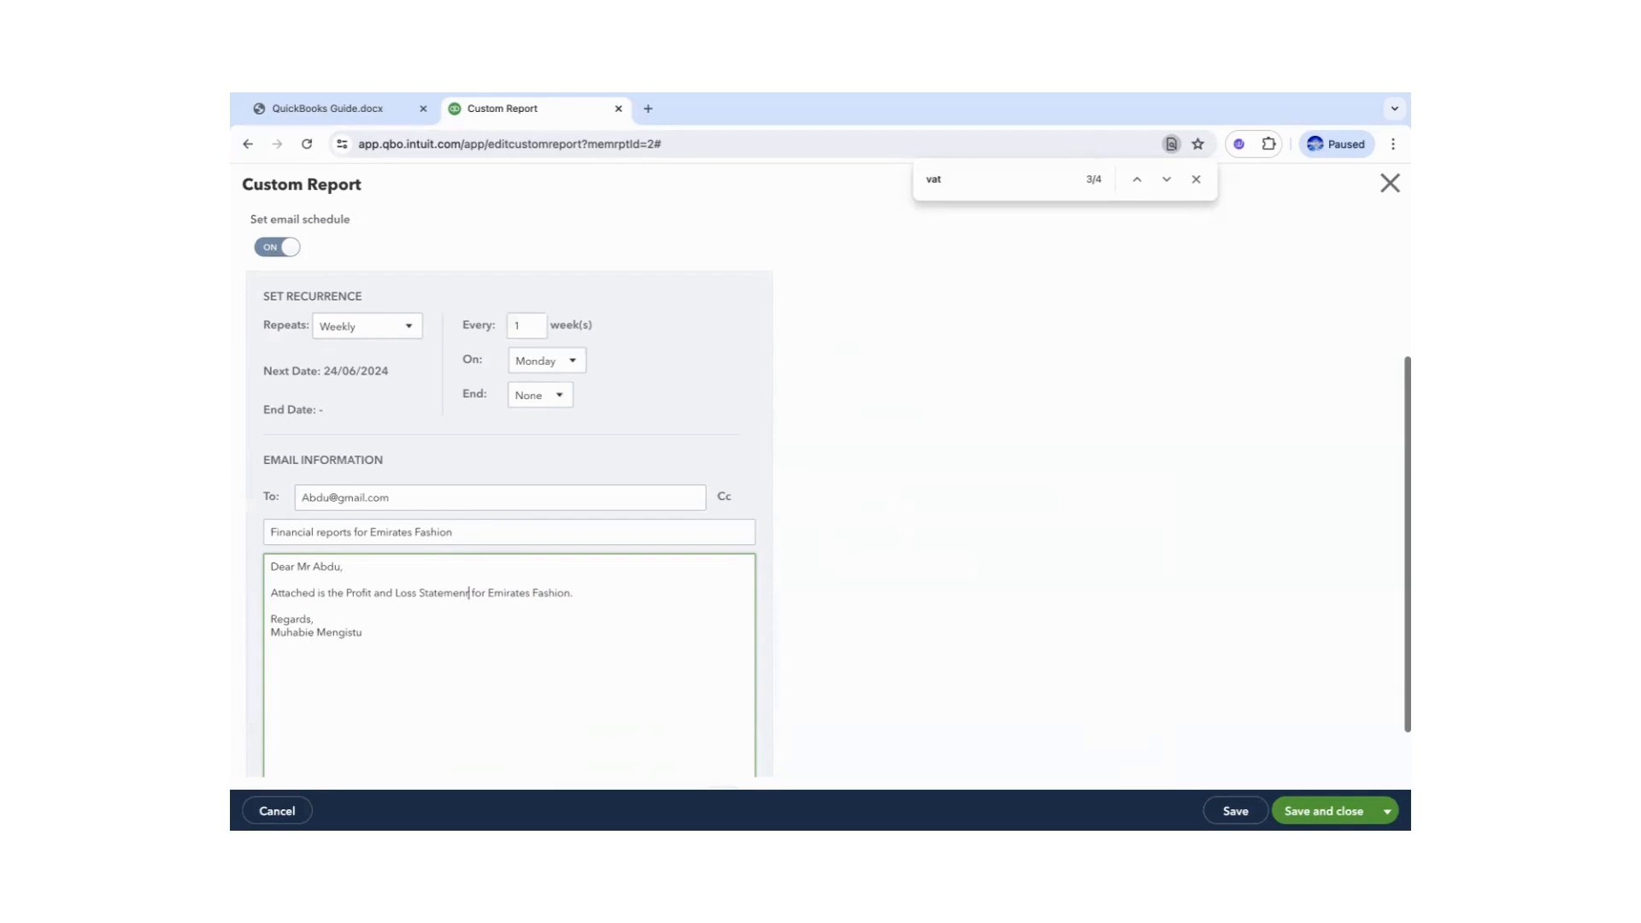
key(BackSpace)
text(t)
click(346, 592)
text(Weekly)
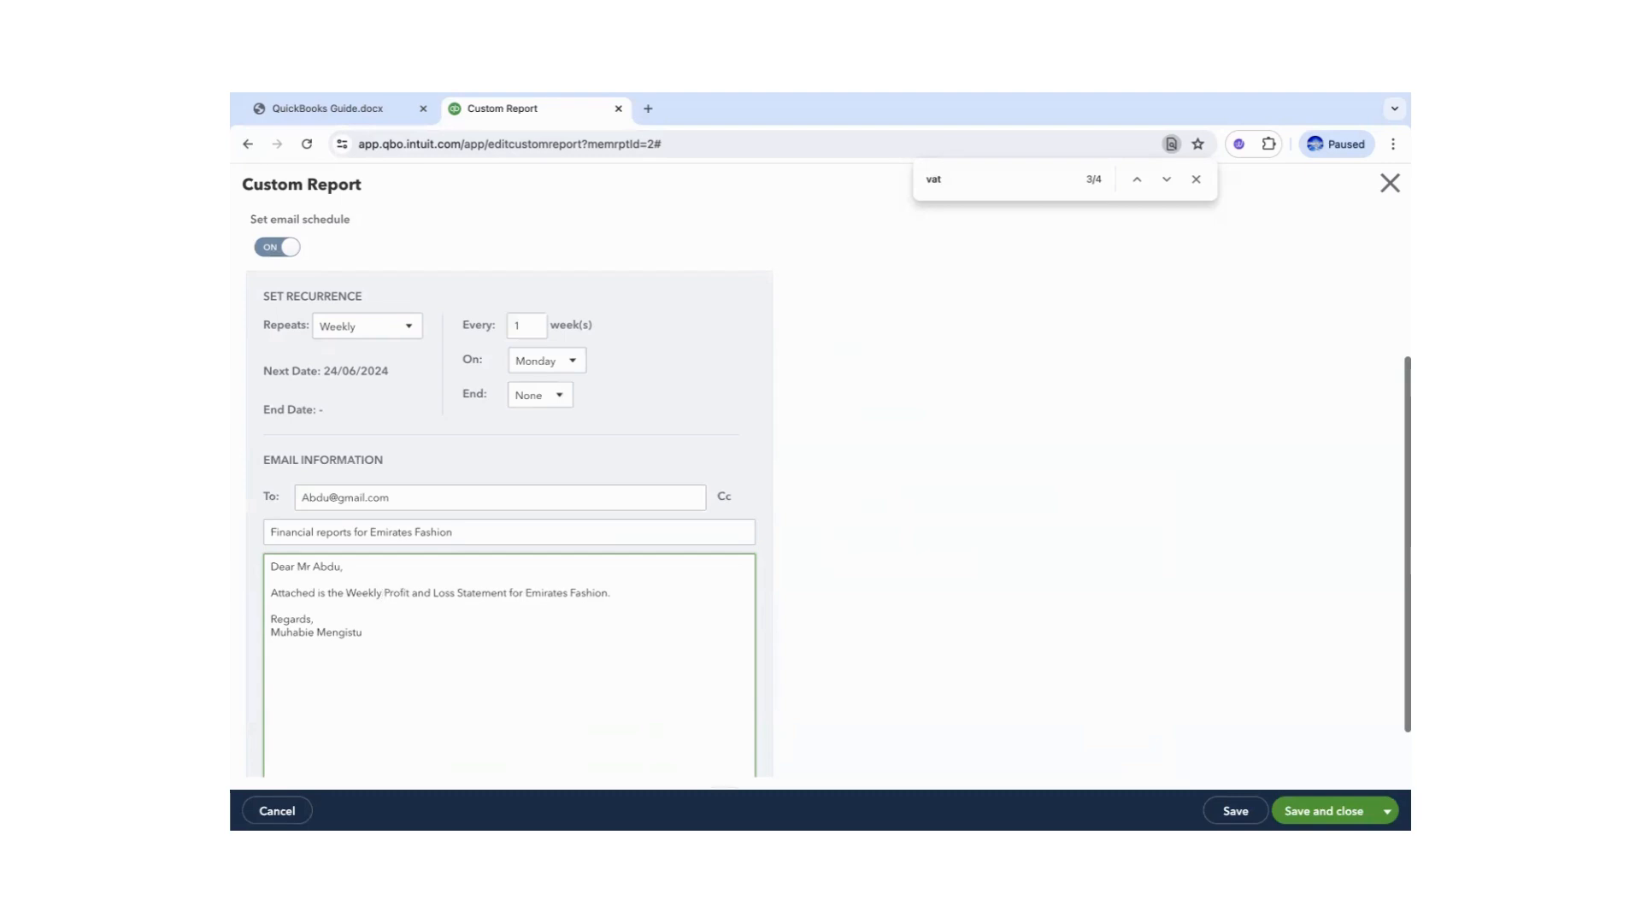
key(BackSpace)
key(BackSpace)
key(BackSpace)
key(BackSpace)
key(BackSpace)
key(BackSpace)
key(BackSpace)
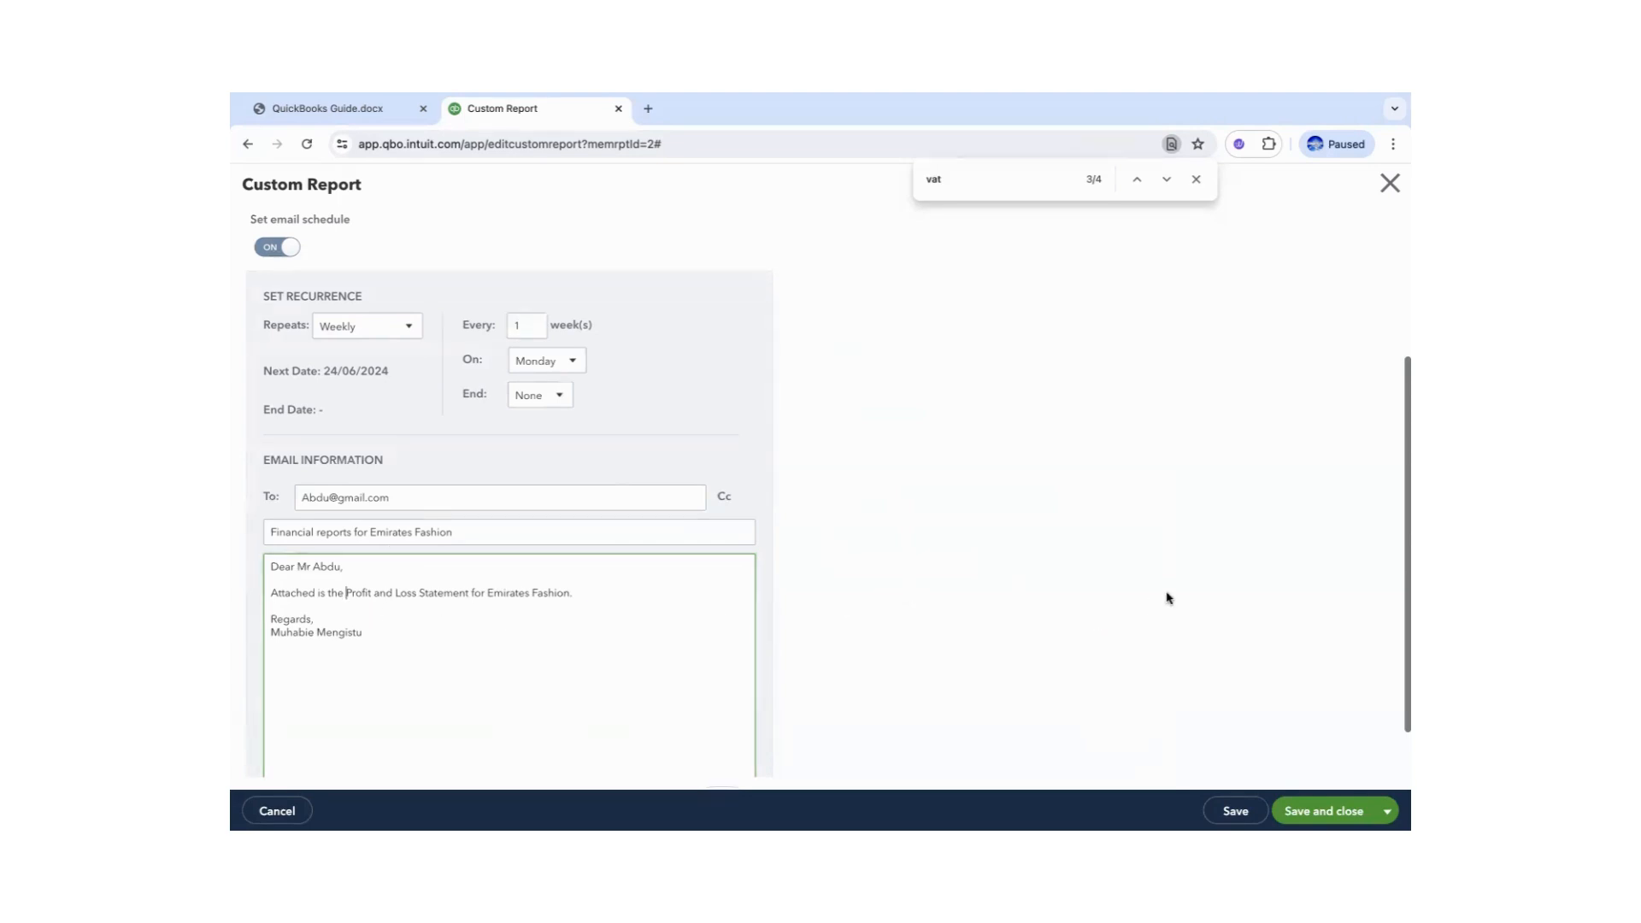
click(1291, 801)
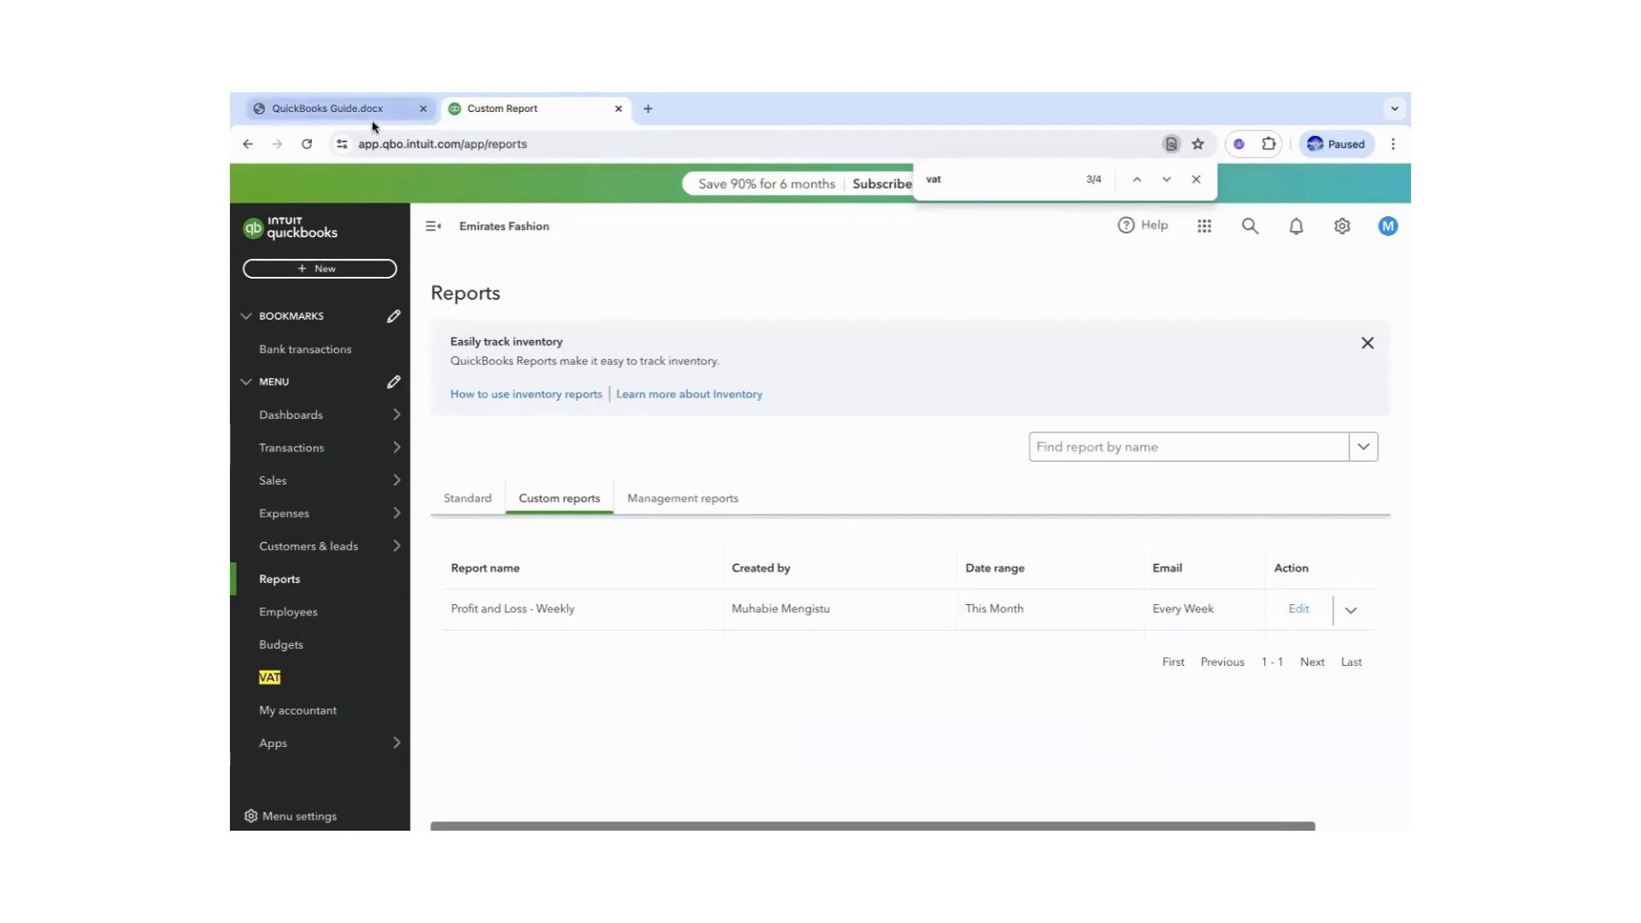
- Highlight the 'To generate VAT Summary report' instruction in the QuickBooks Guide, then return to QuickBooks Reports
click(349, 111)
click(682, 580)
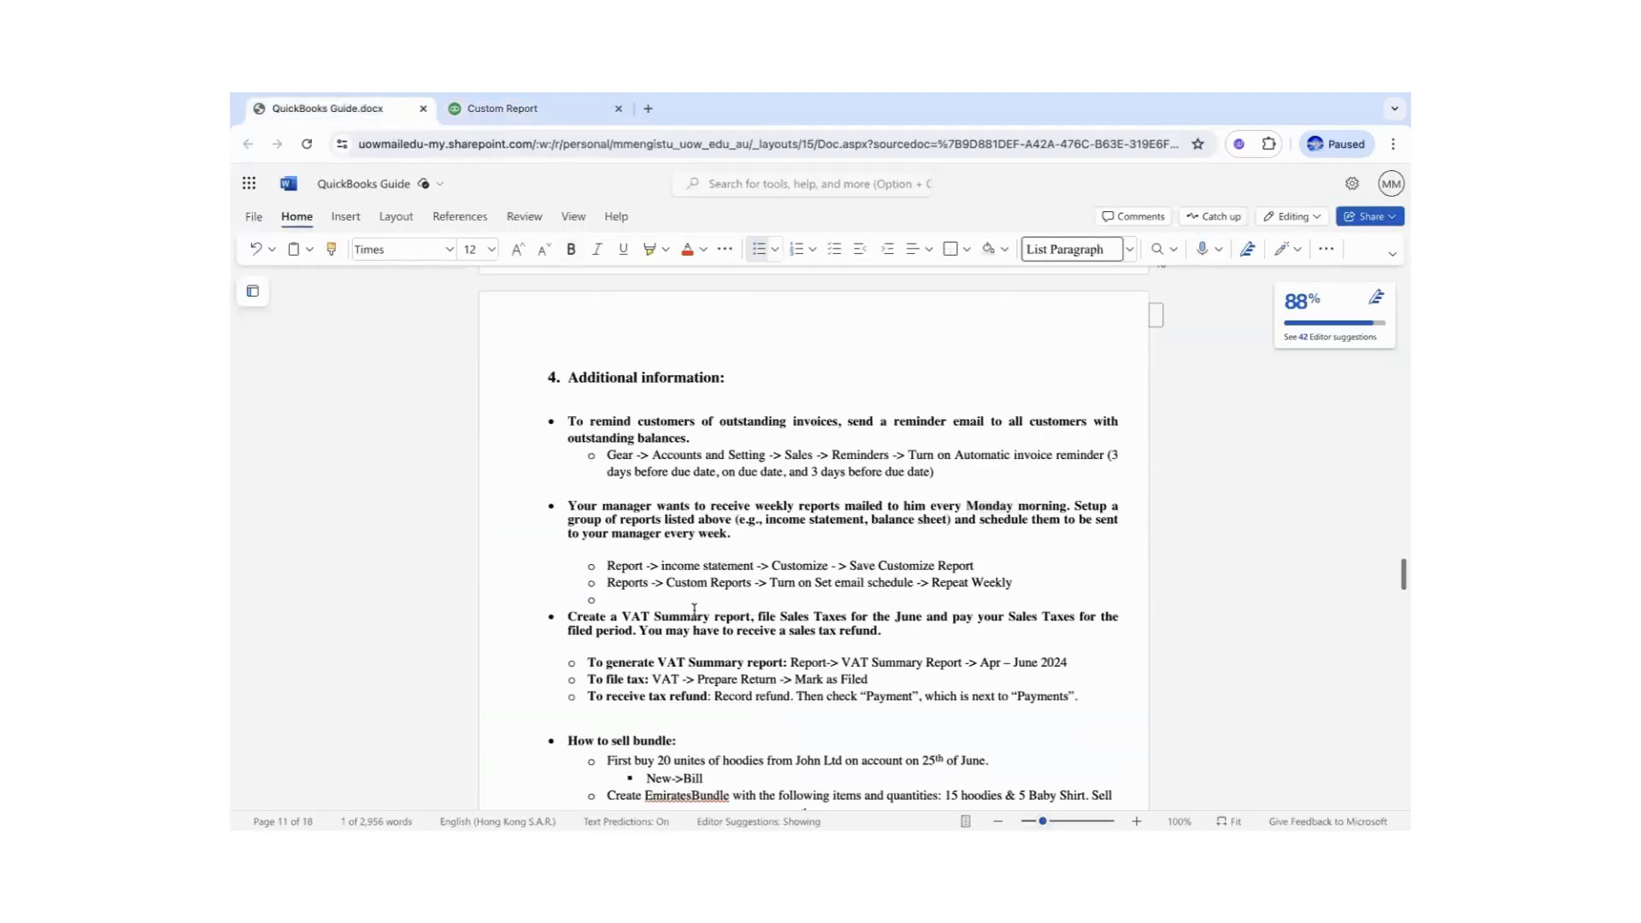
click(661, 617)
drag(627, 617, 698, 618)
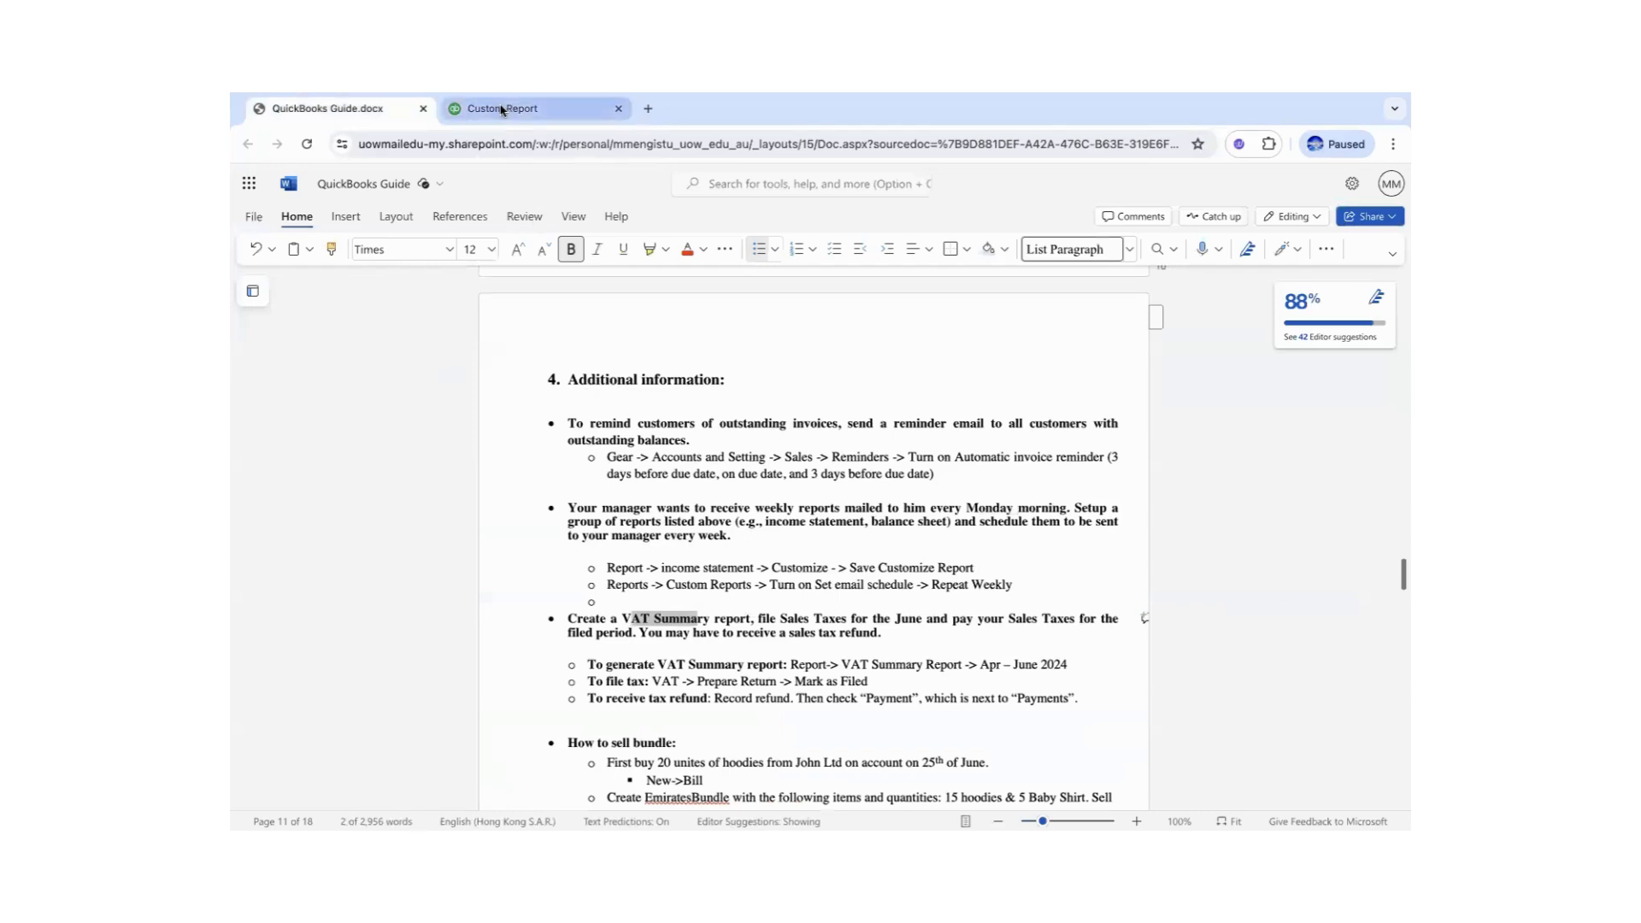
click(776, 677)
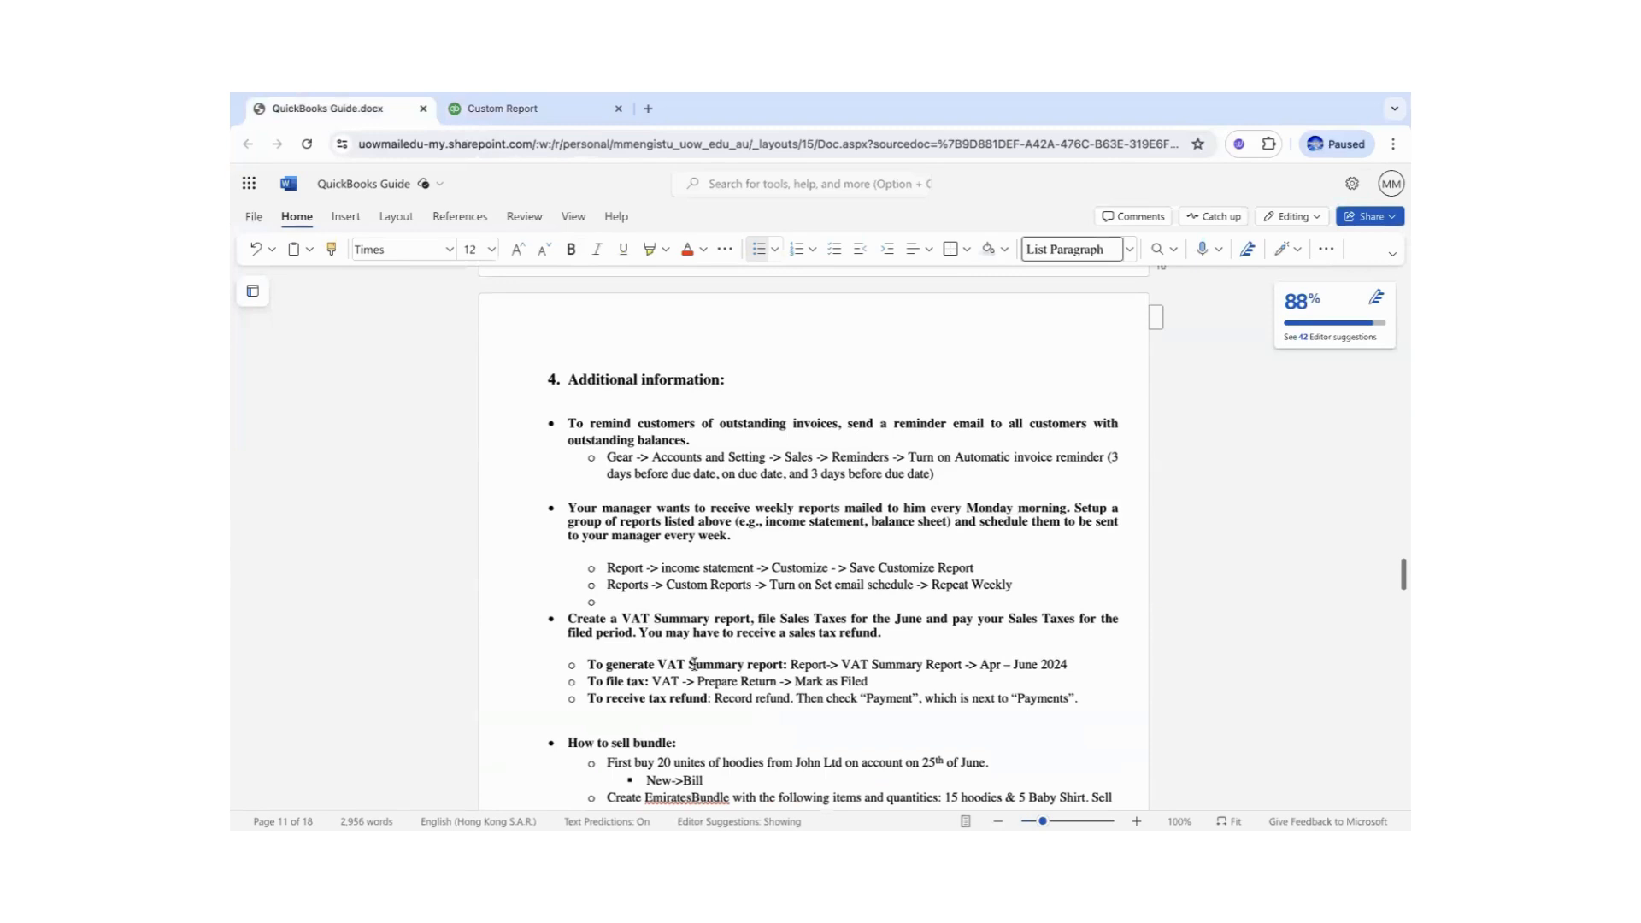
drag(587, 664, 783, 661)
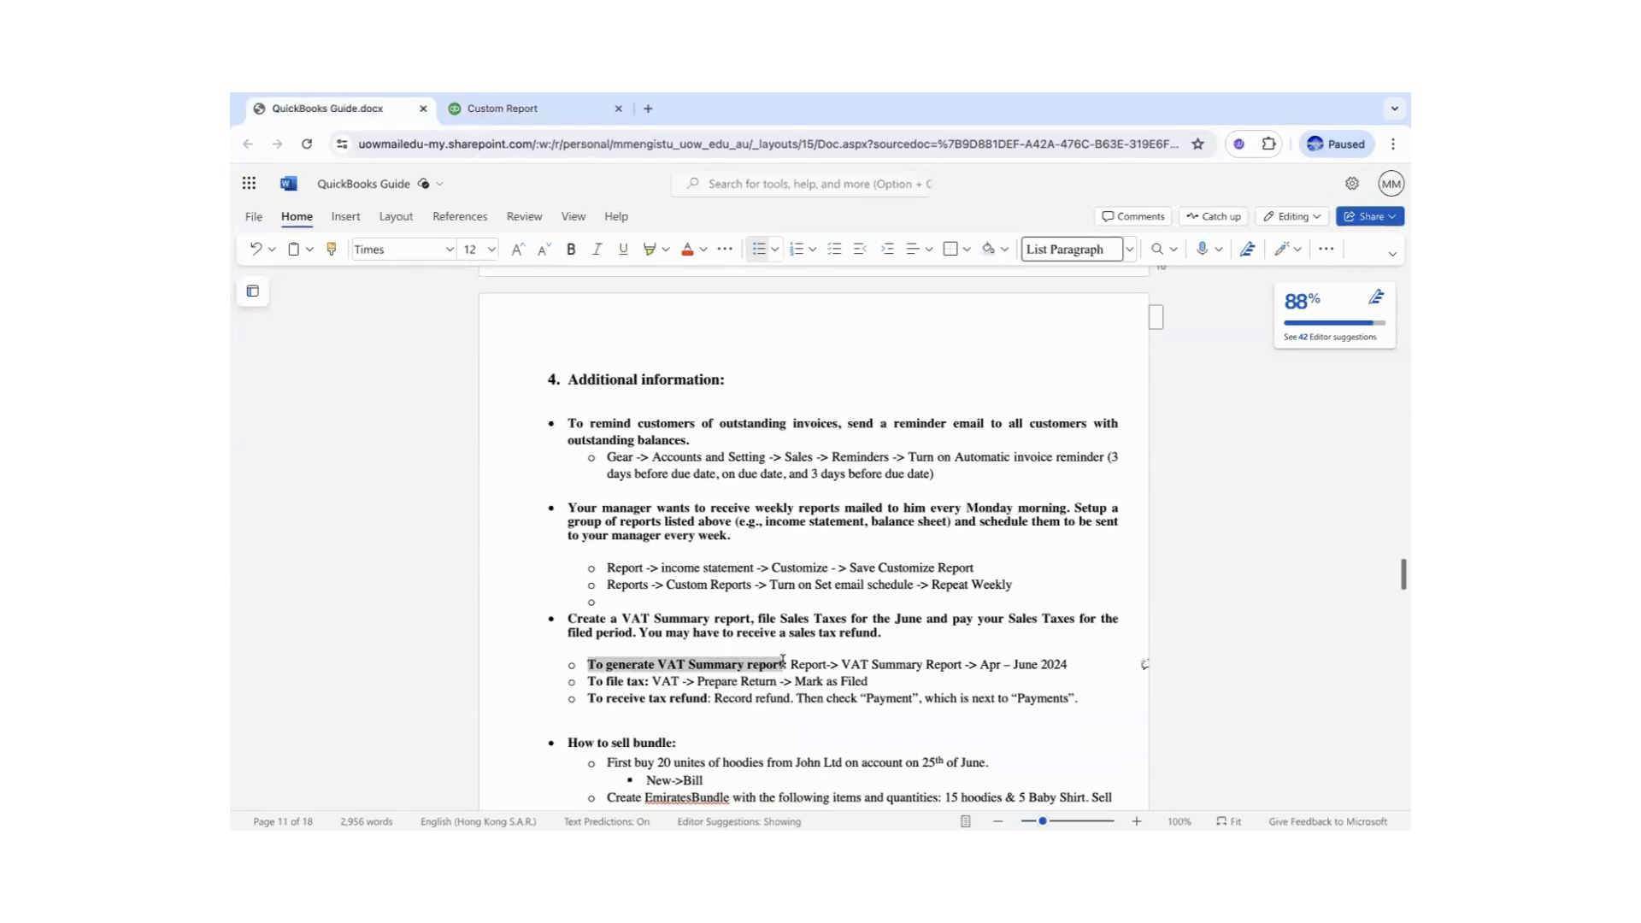
click(482, 108)
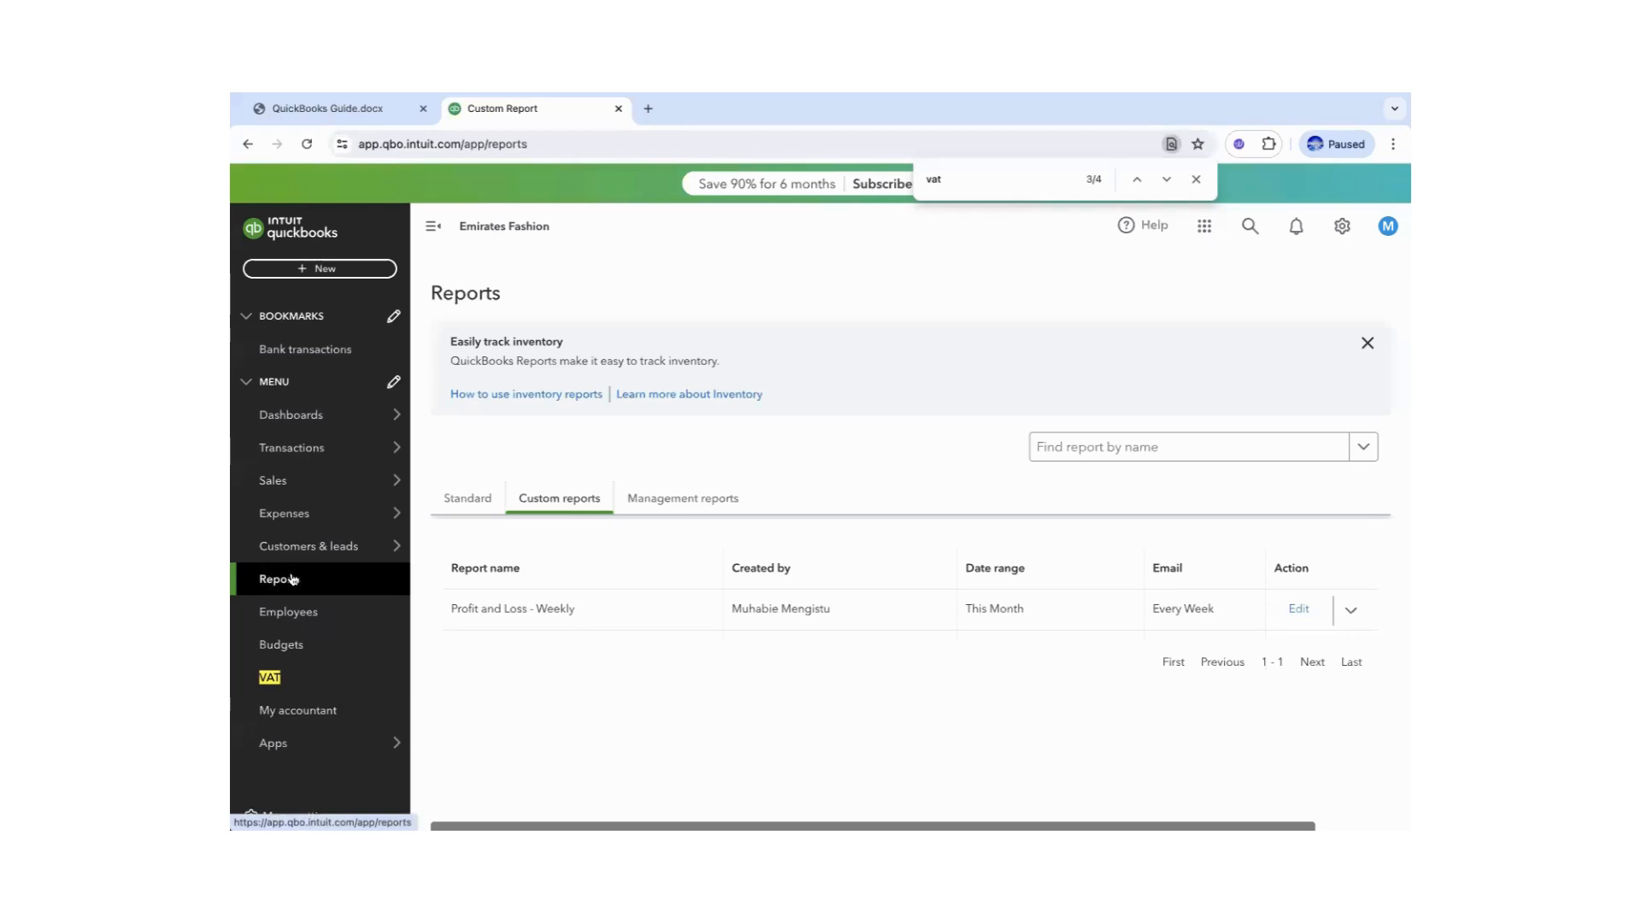
- Run the Standard VAT Summary Report for April–June 2024 and review its AED -650.00 net total
click(474, 498)
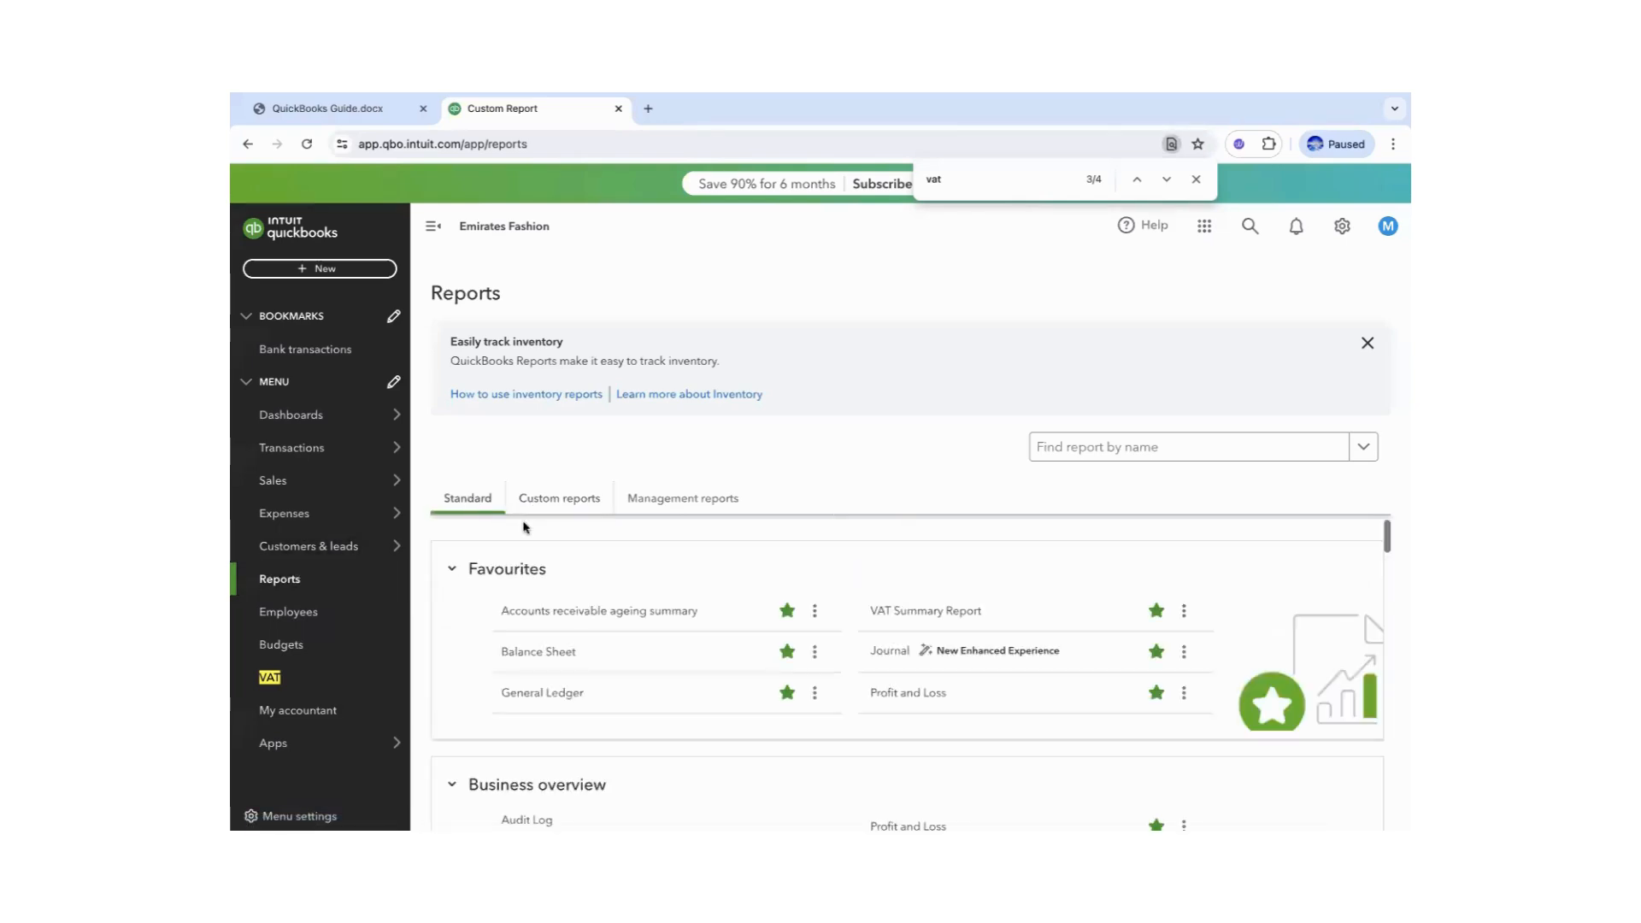
click(923, 612)
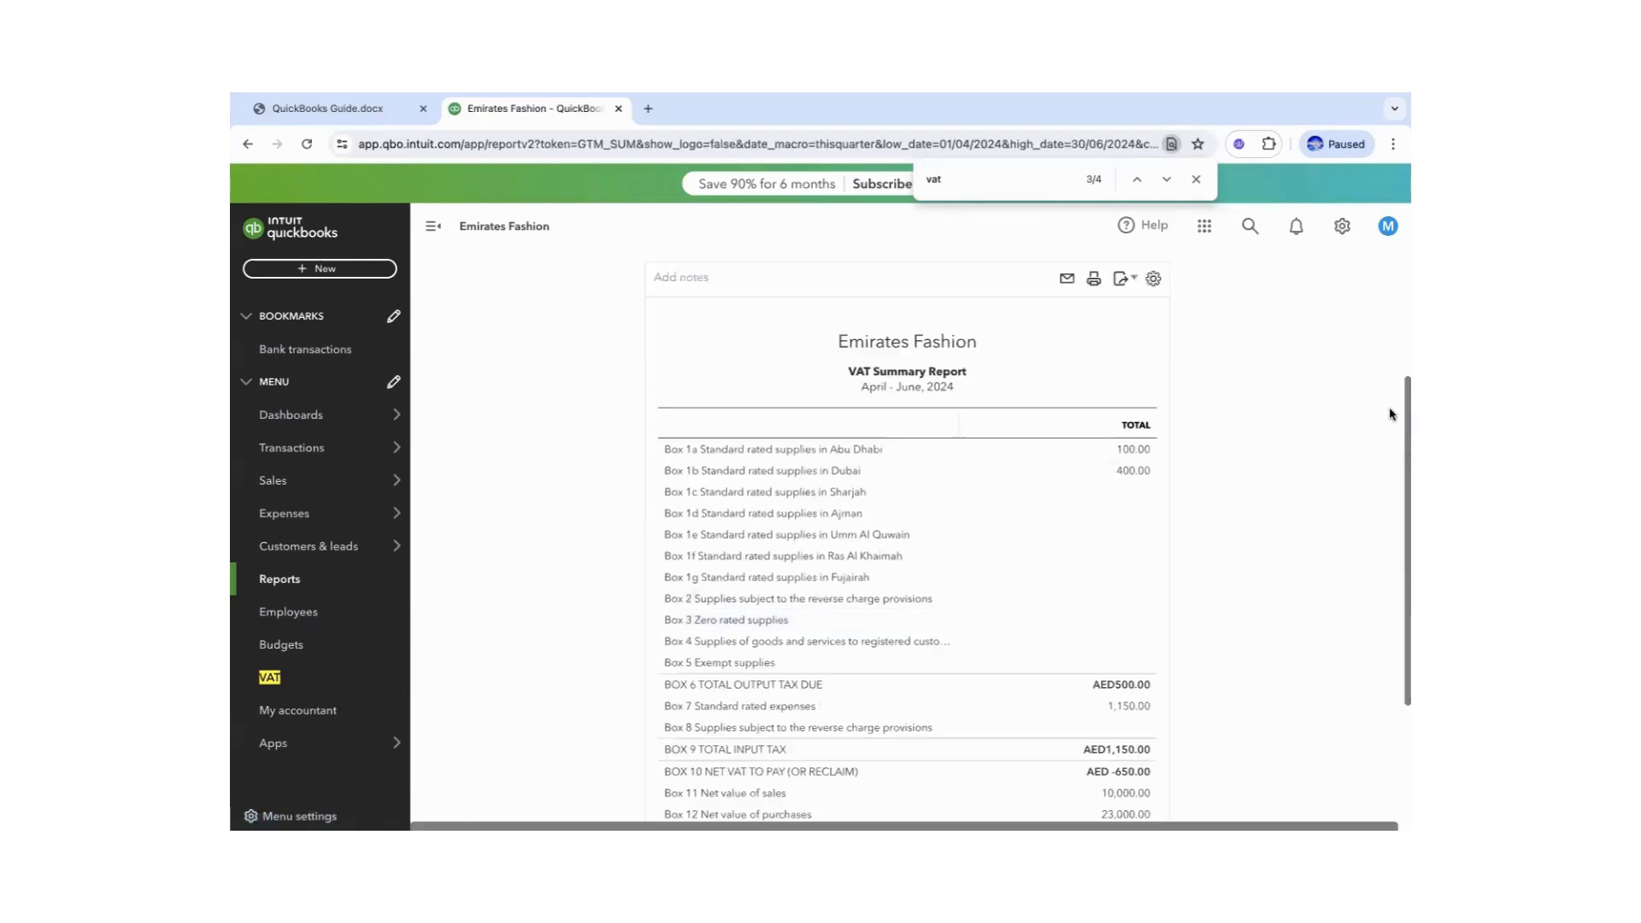
drag(1399, 427, 1396, 292)
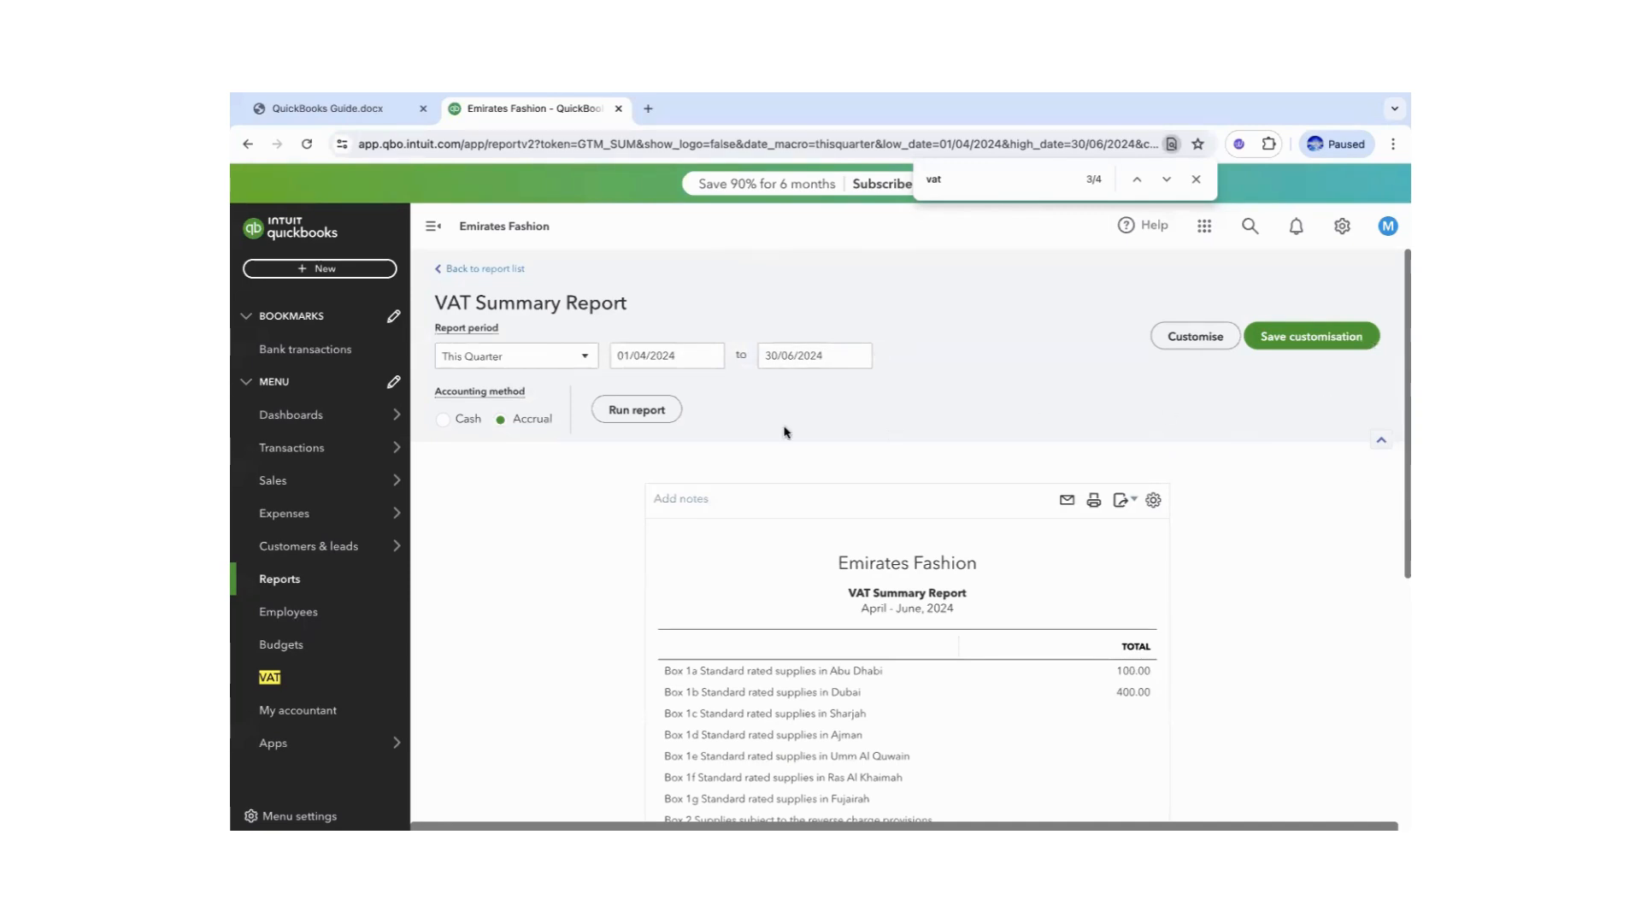
scroll(1190, 542, down, 3)
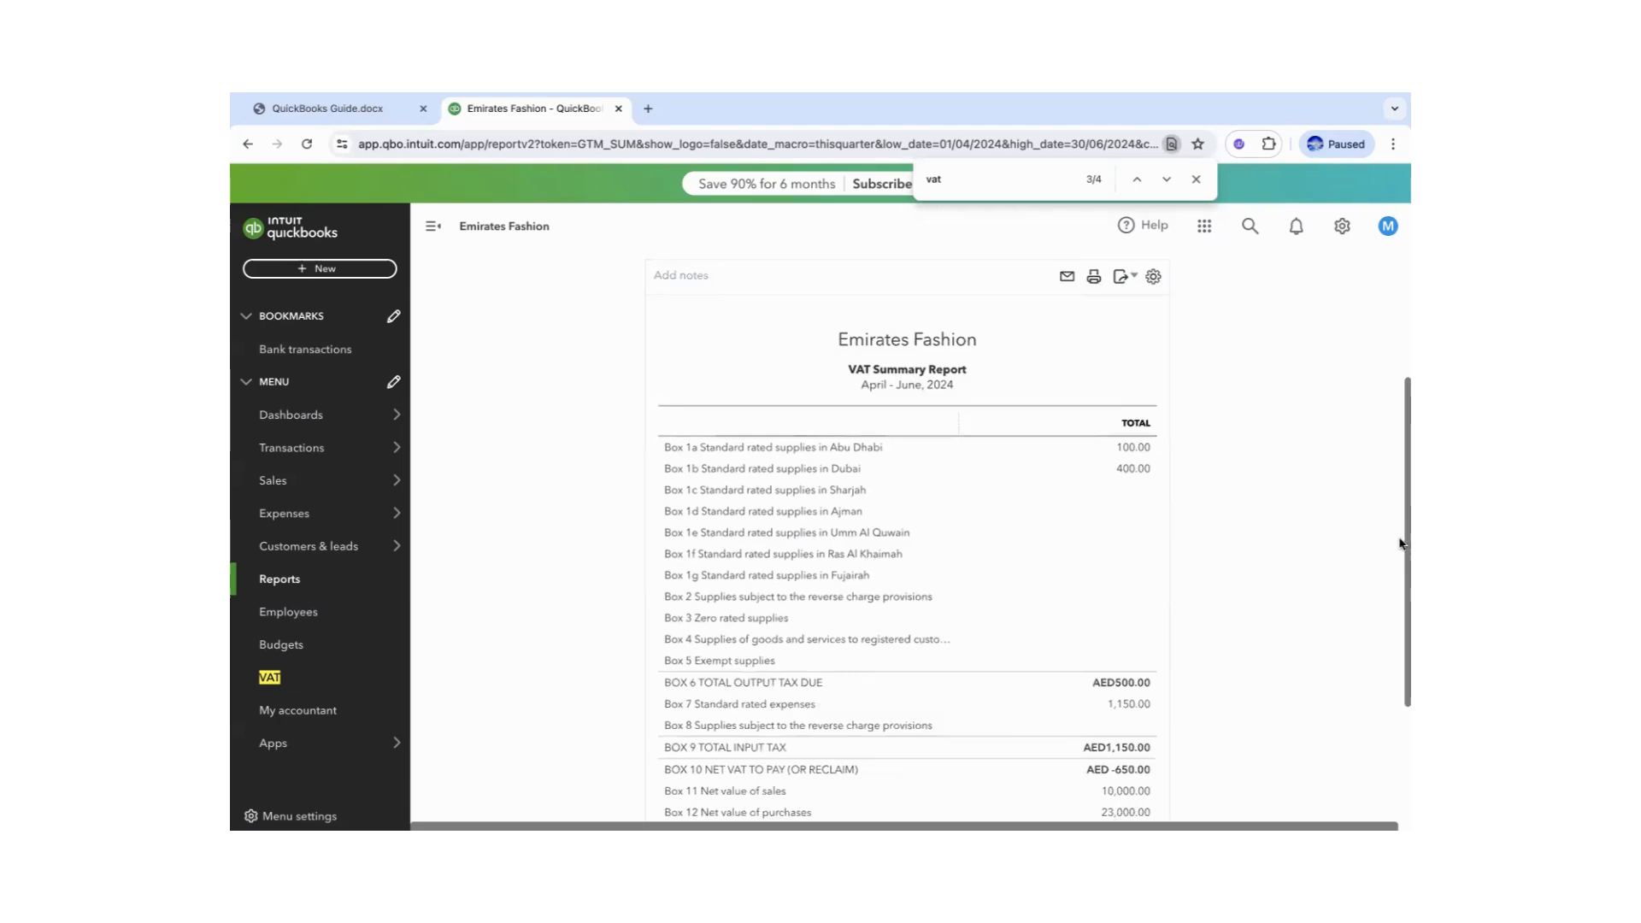
drag(1402, 543, 1402, 583)
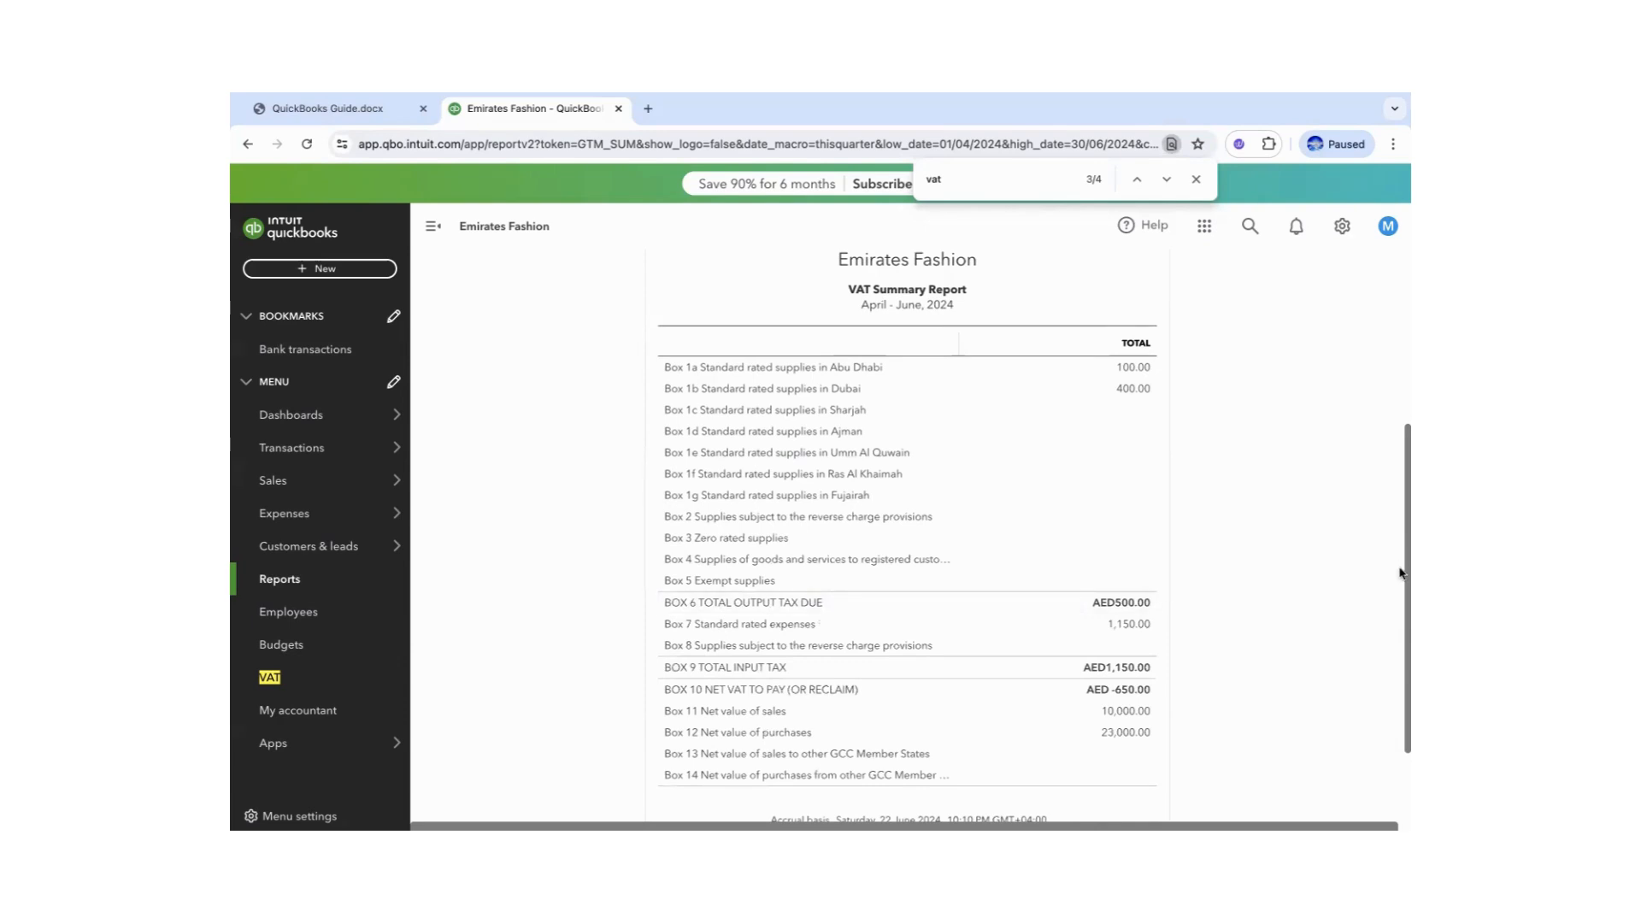
scroll(1400, 572, down, 2)
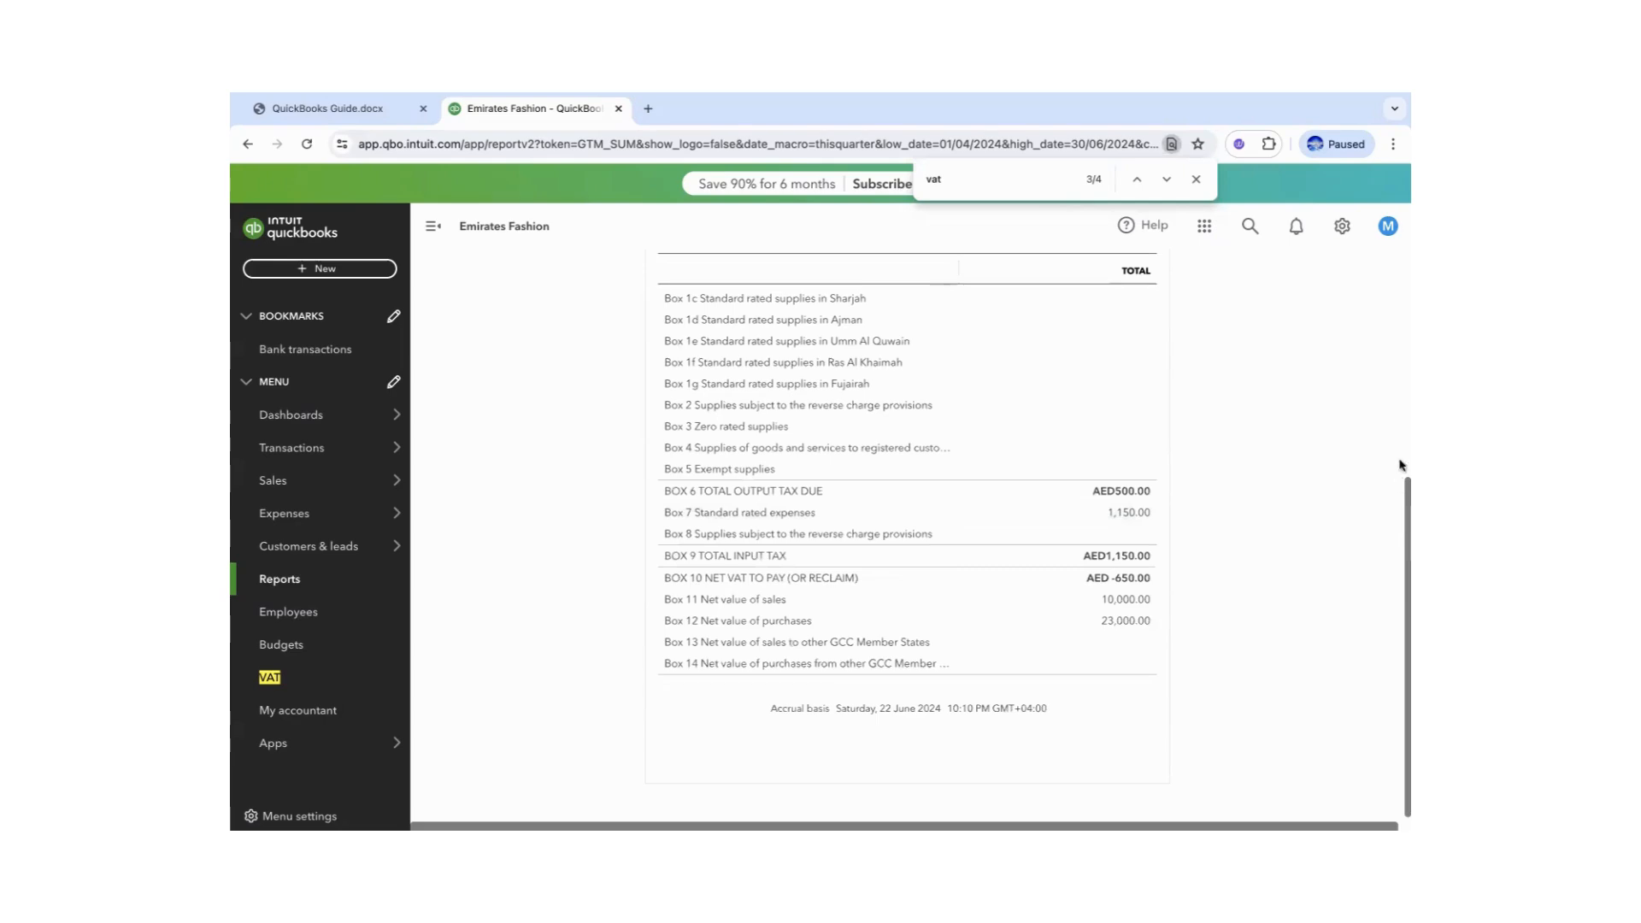
scroll(1400, 499, up, 5)
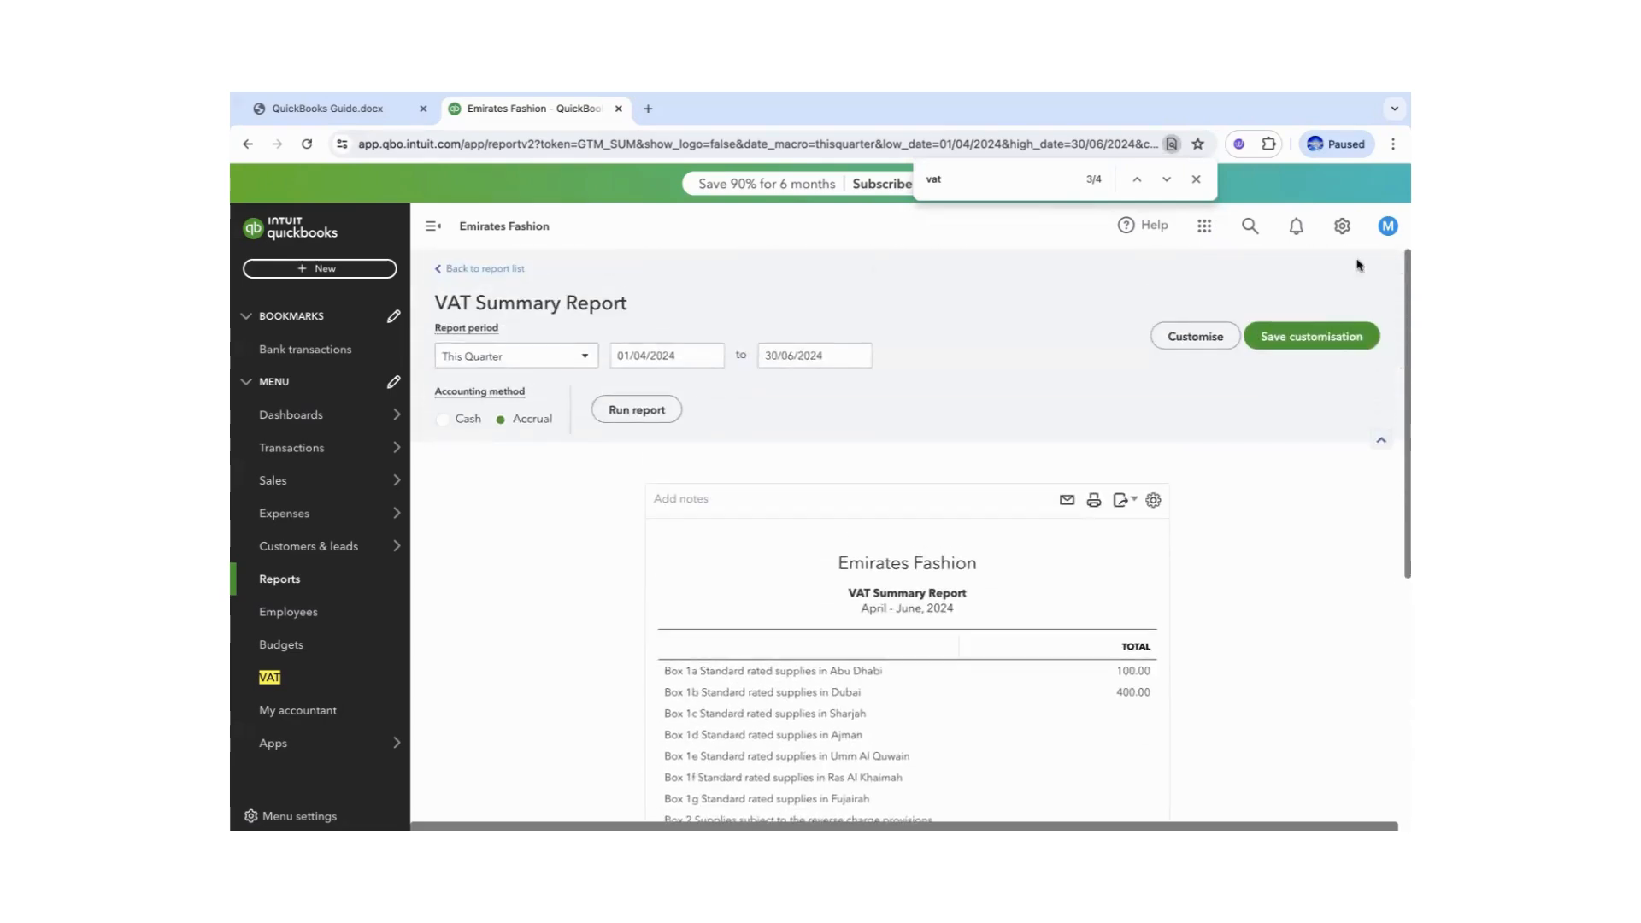
click(329, 112)
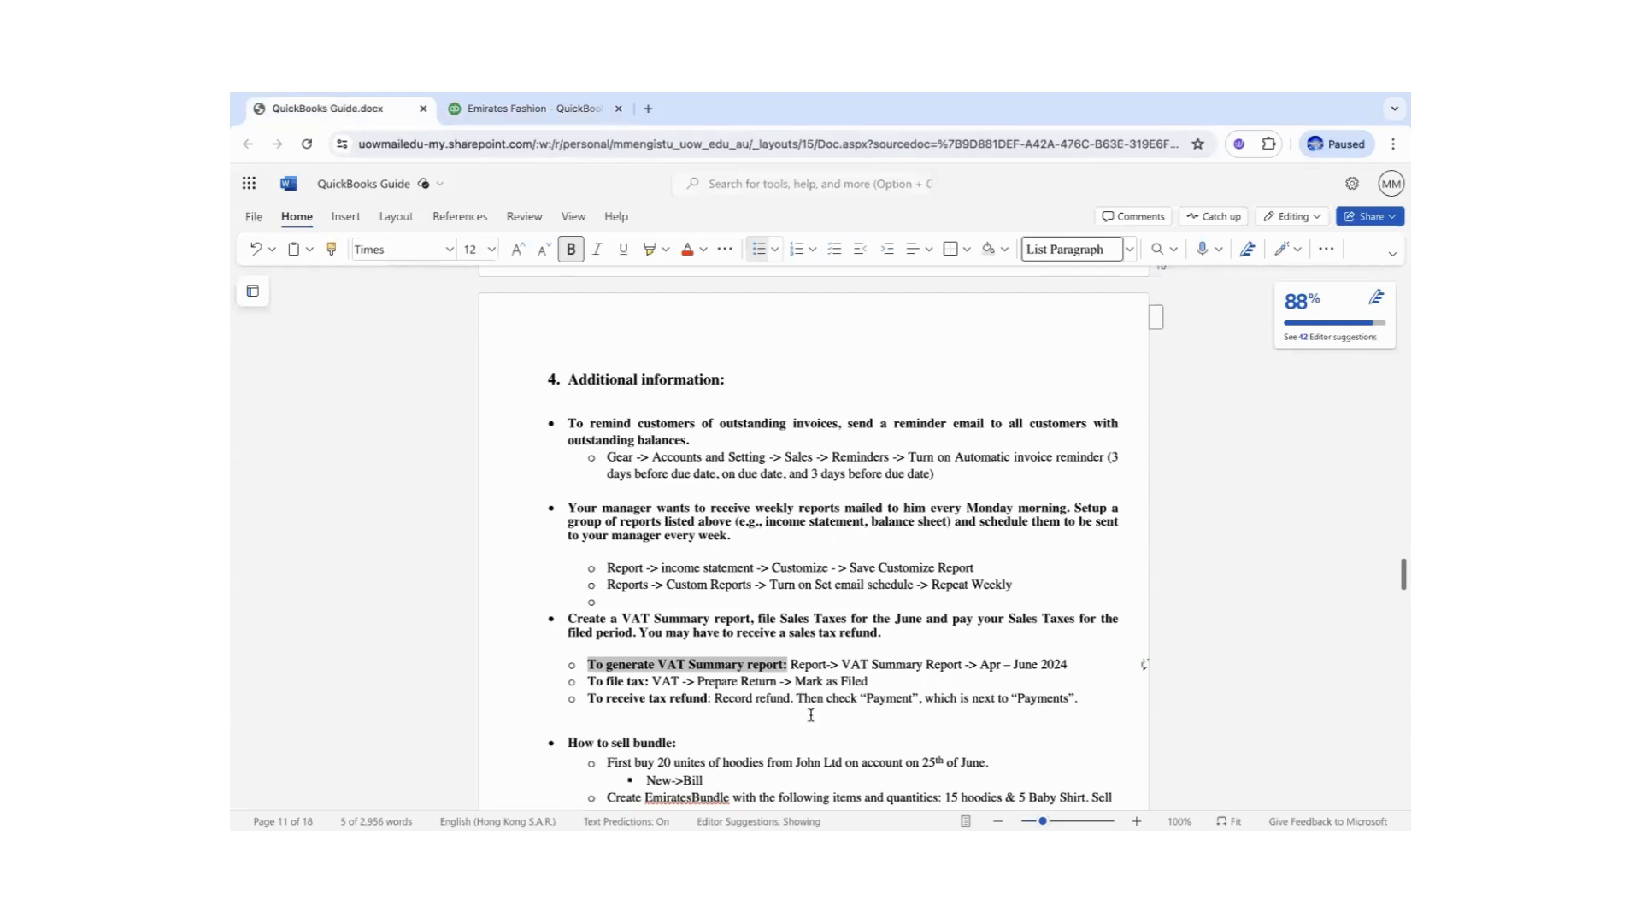
- Take QuickBooks from the VAT Summary Report back to the report list
click(720, 762)
drag(676, 742, 612, 743)
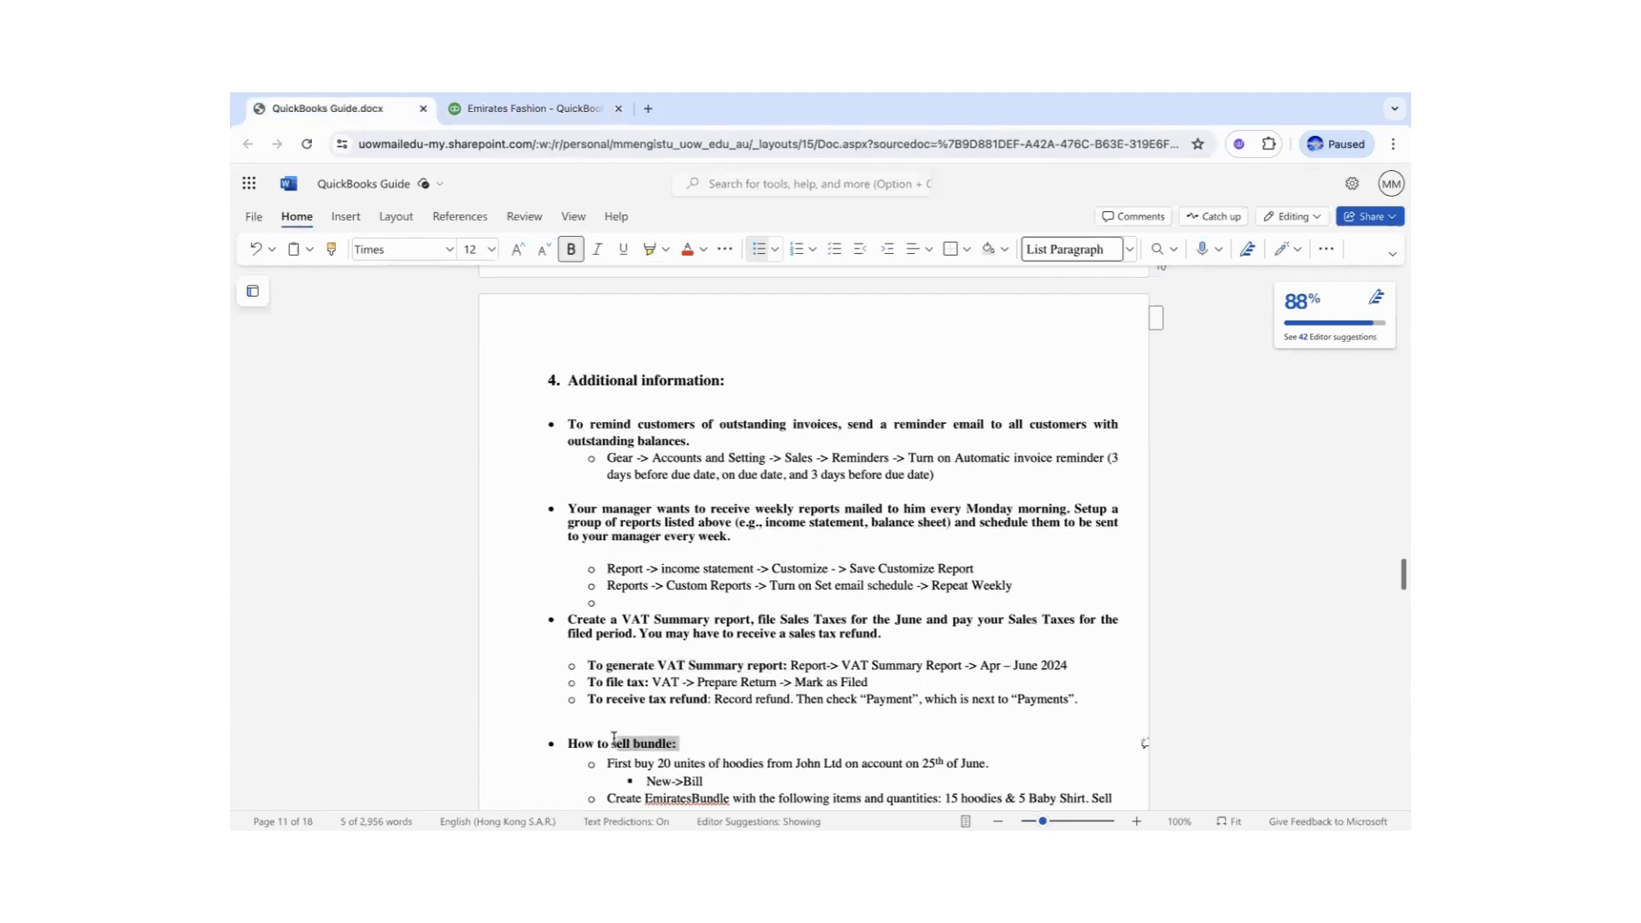
click(554, 108)
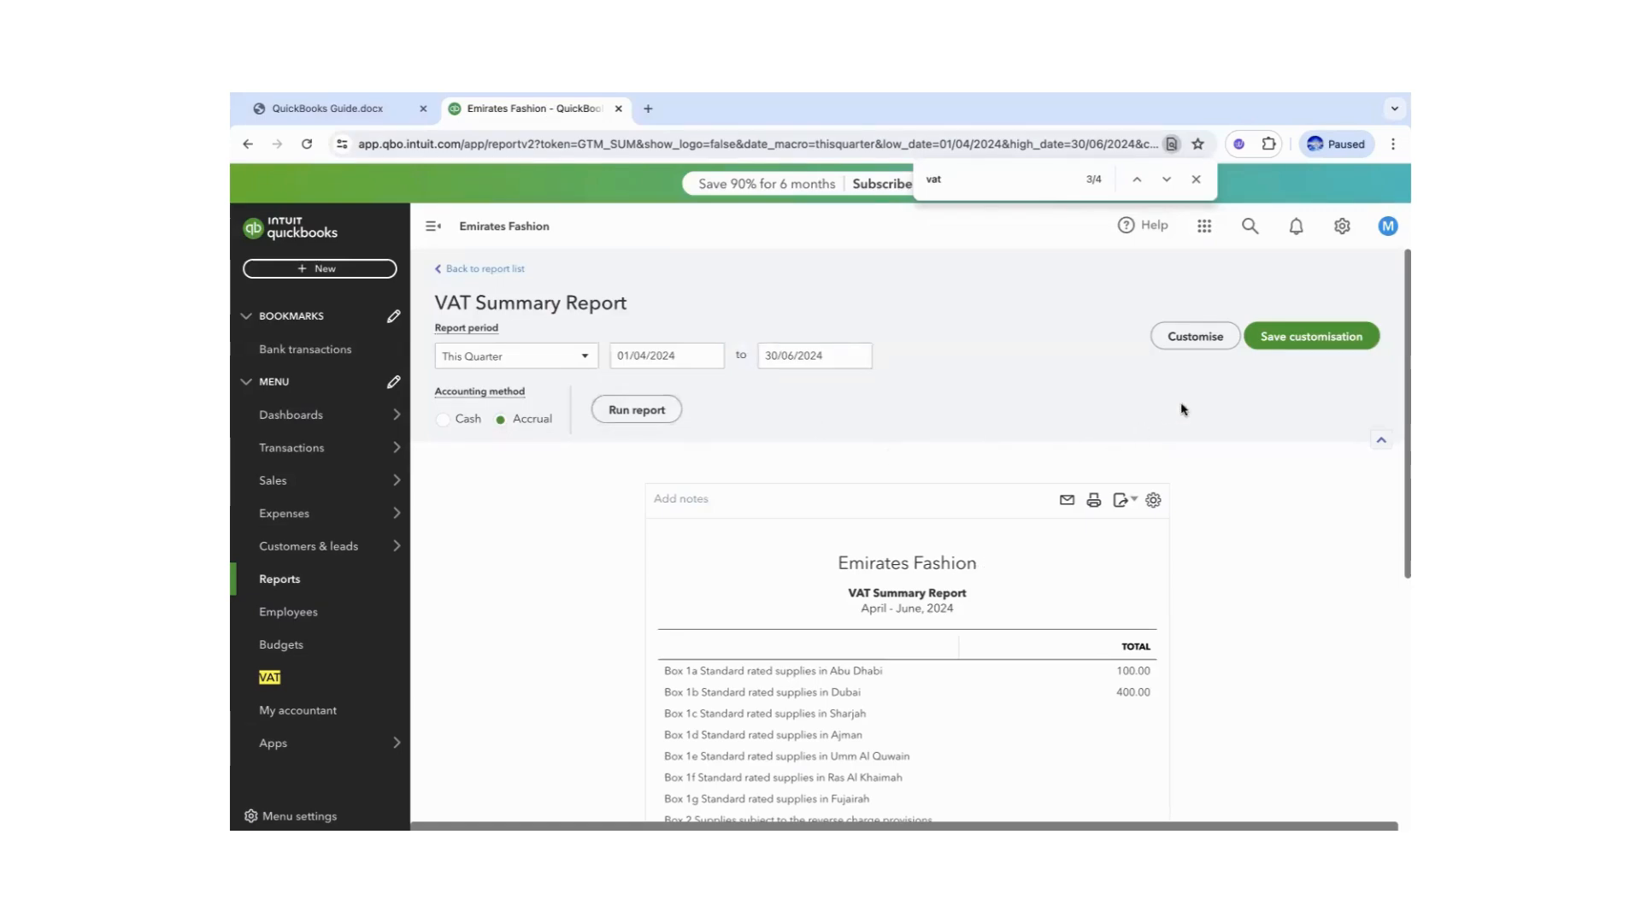
click(464, 270)
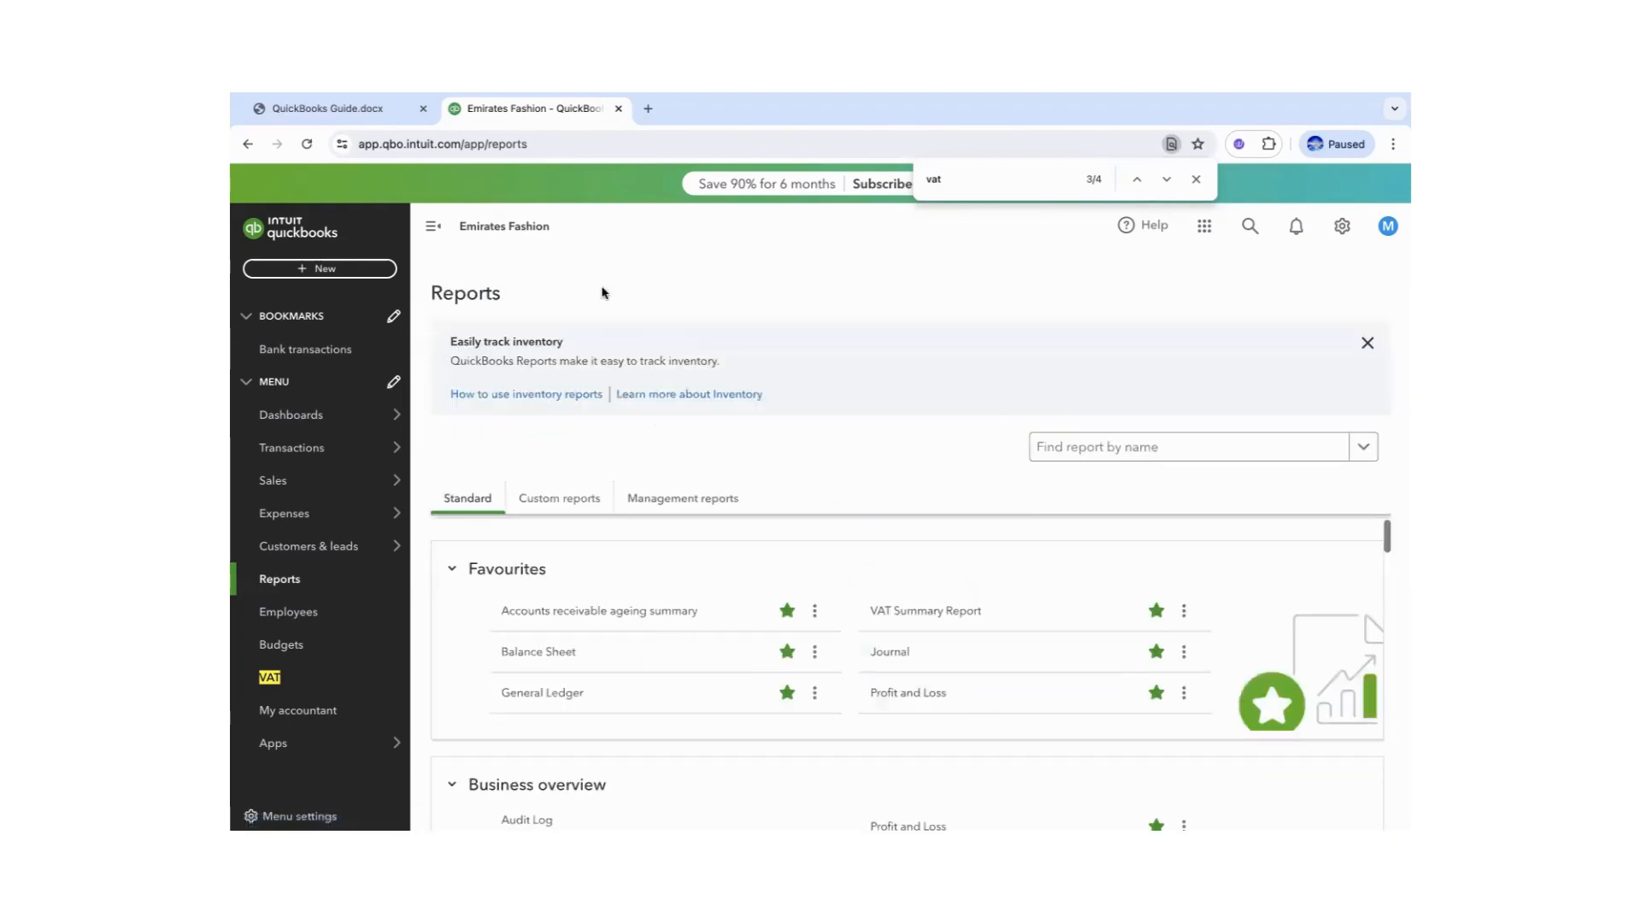
- Scroll the guide to the 'How to sell bundle' task and review its hoodies bill step
click(380, 108)
click(722, 763)
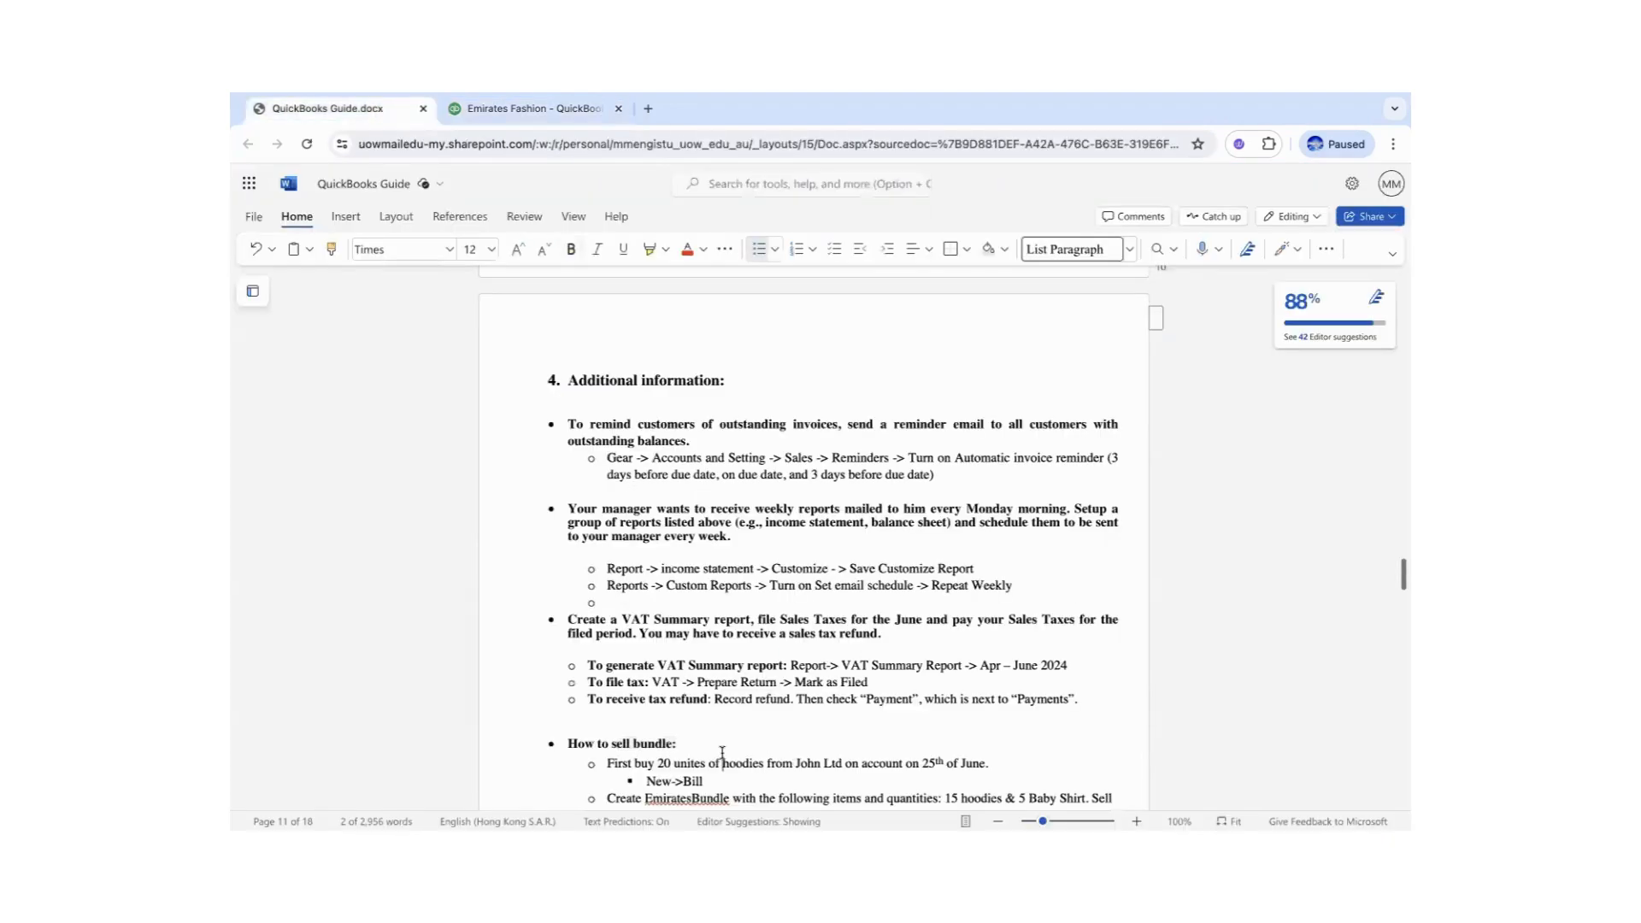
scroll(1403, 578, down, 2)
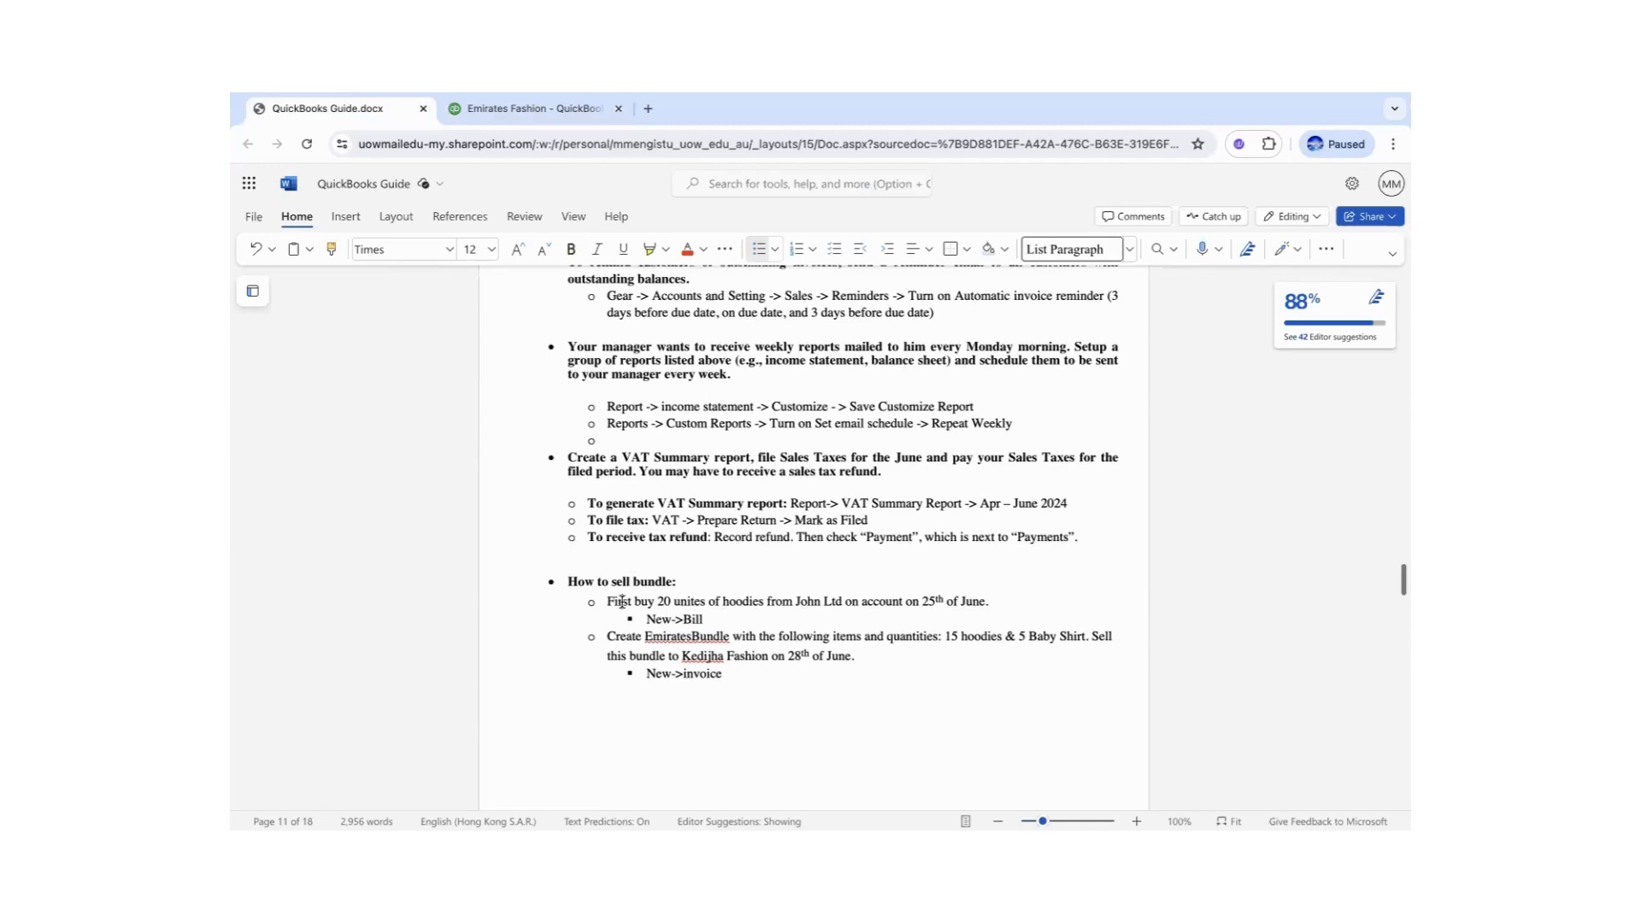
click(675, 581)
double_click(737, 601)
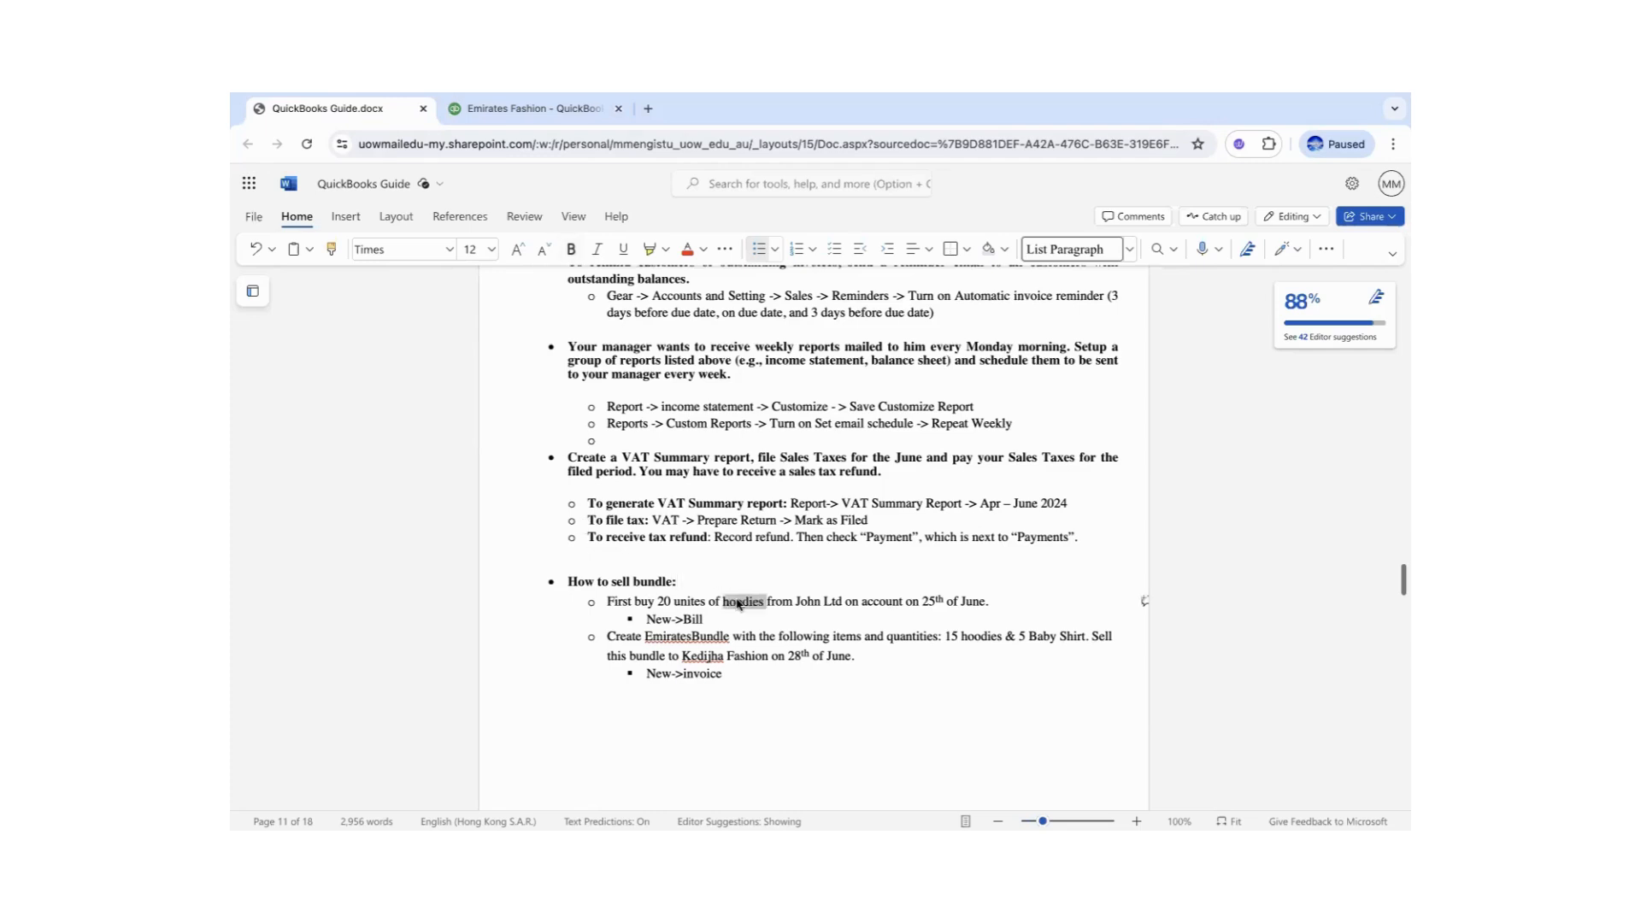
click(528, 128)
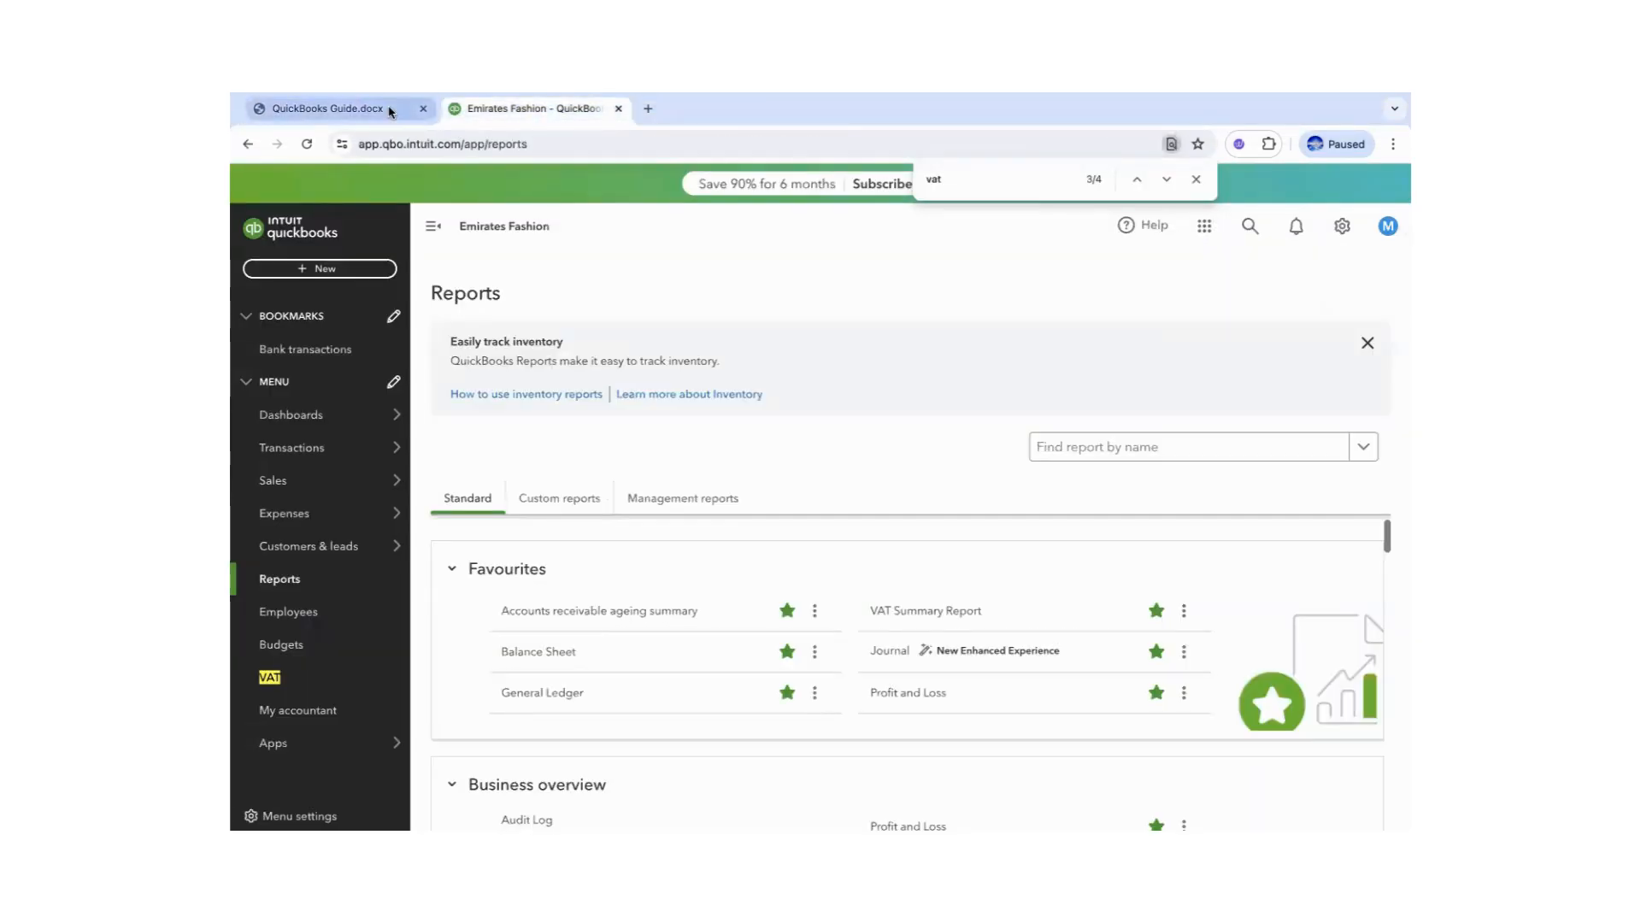
click(390, 111)
click(753, 602)
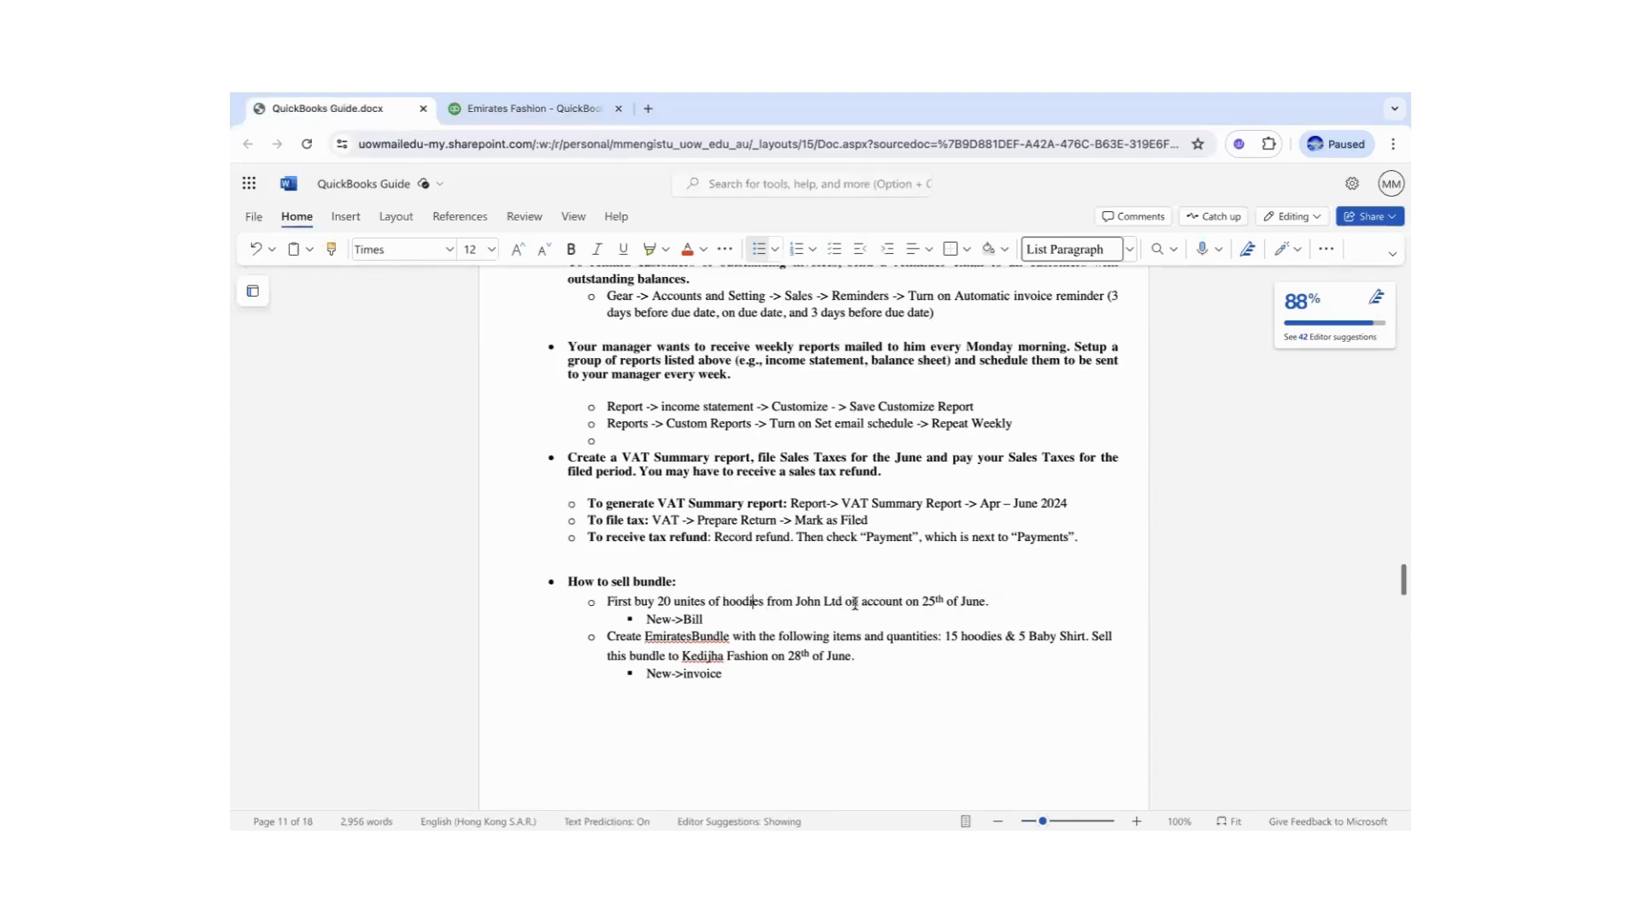
click(529, 108)
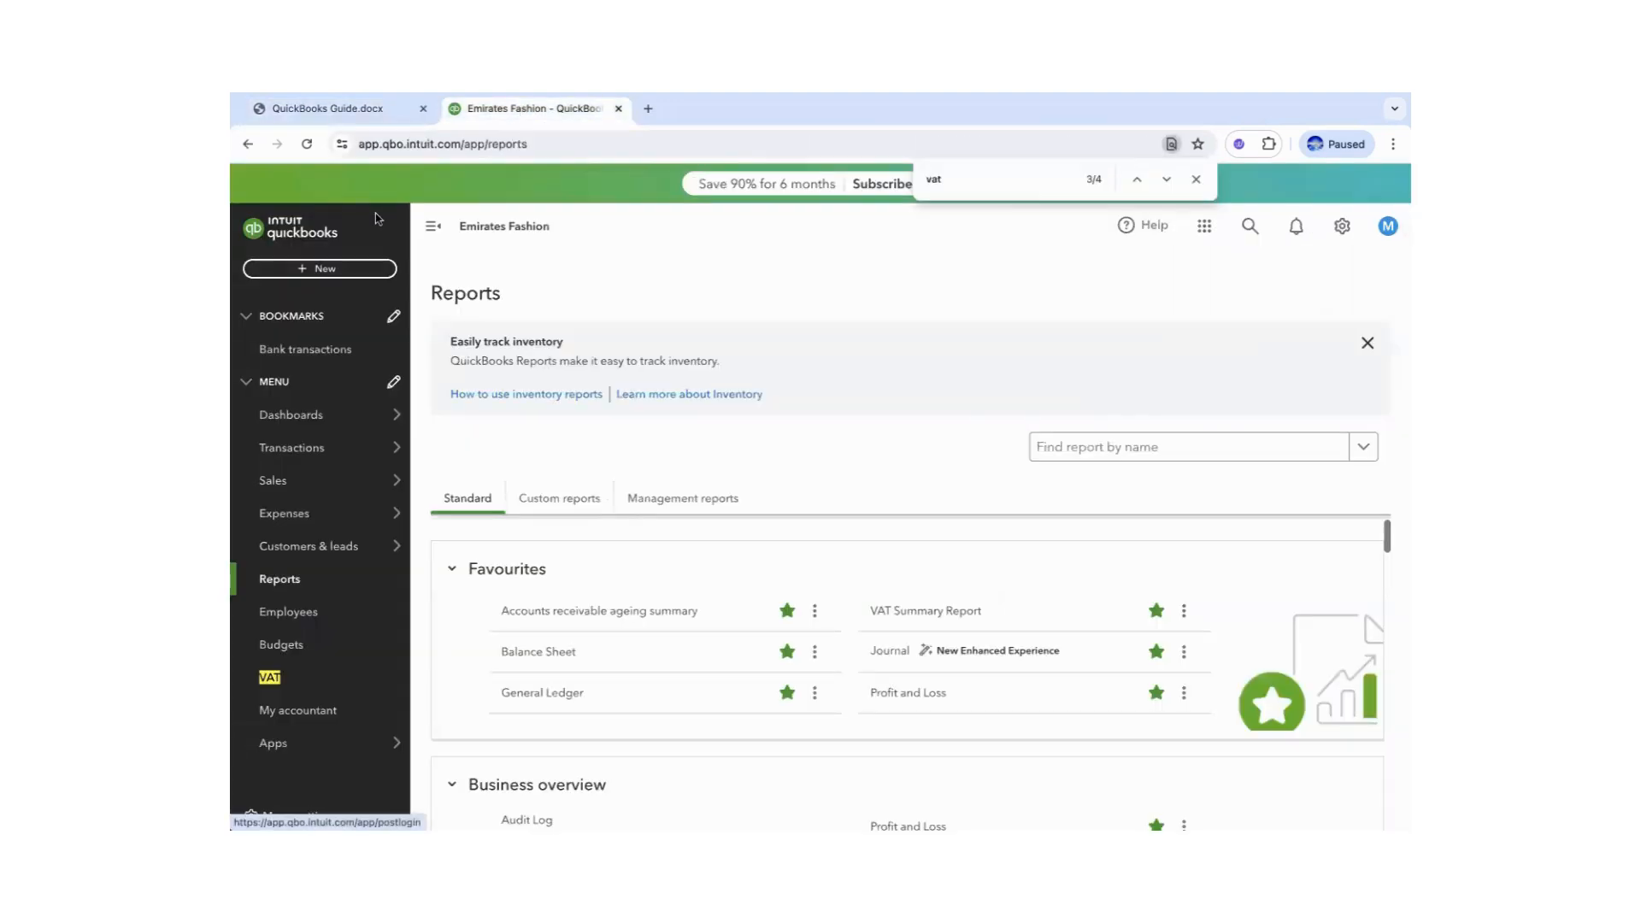
- Start a new bill for supplier John Ltd on Net 30 terms
click(327, 270)
click(441, 417)
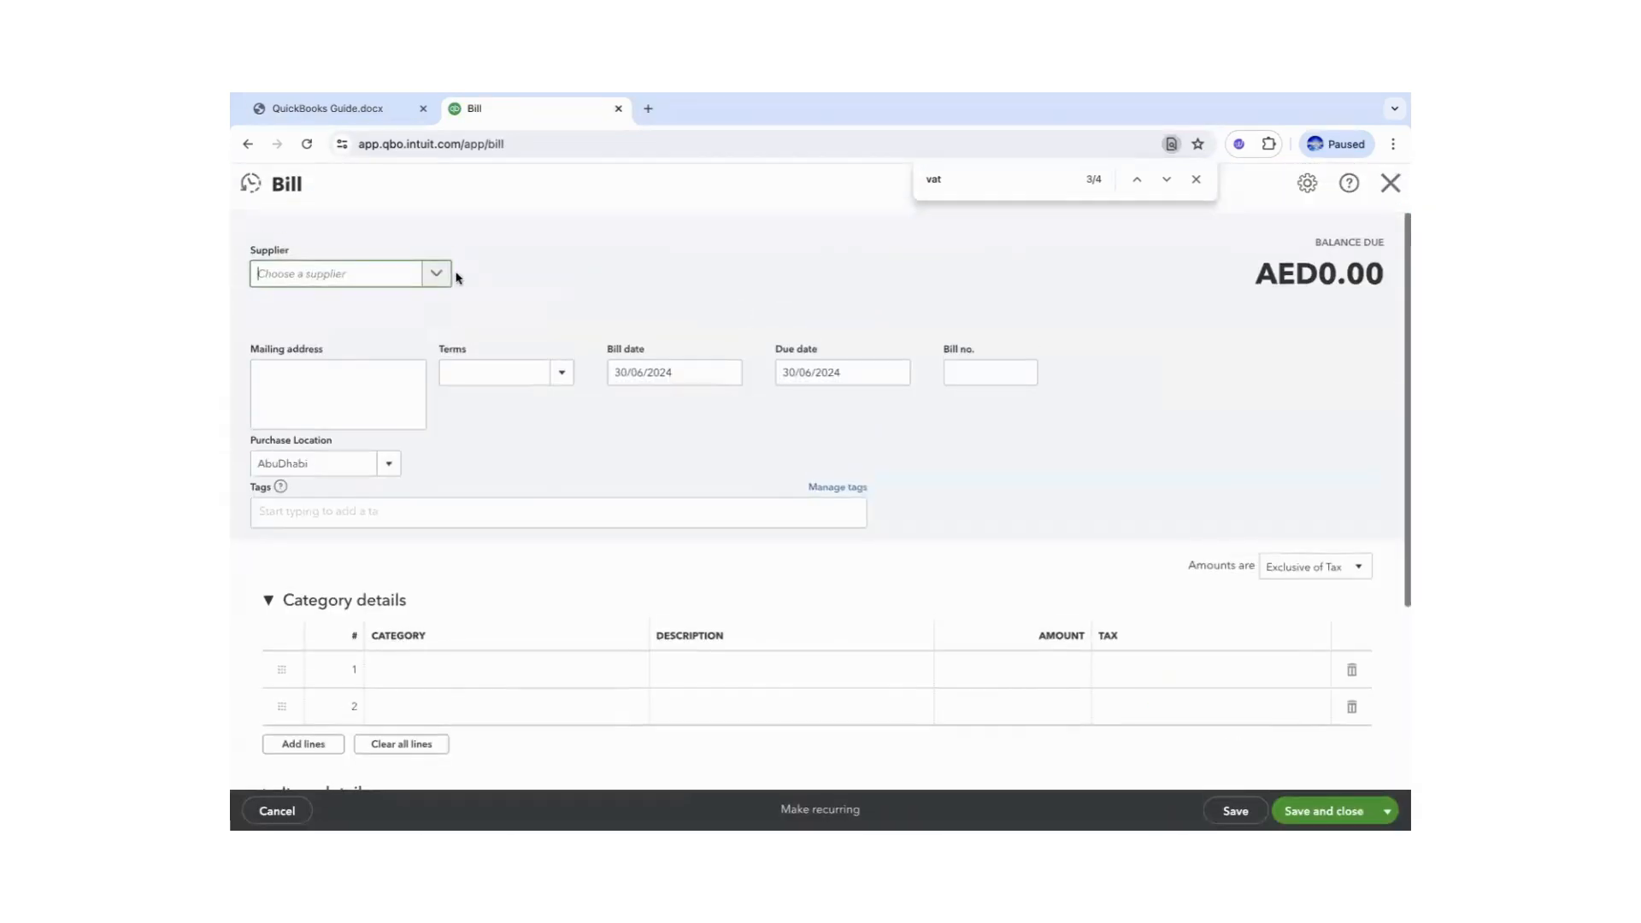
click(382, 274)
click(299, 411)
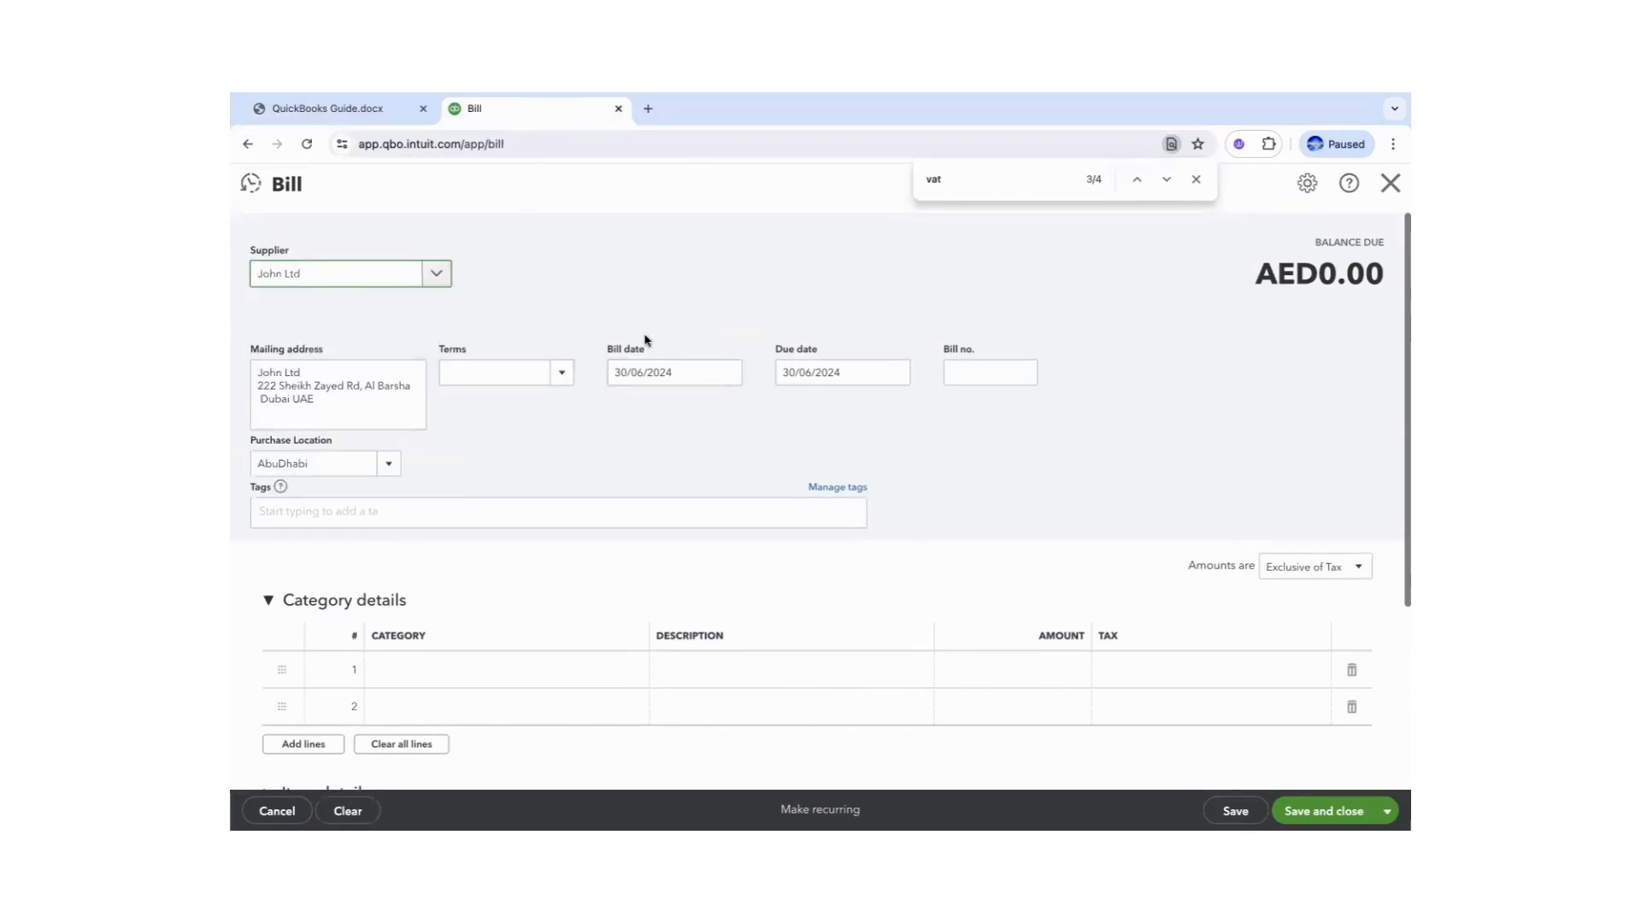
click(562, 373)
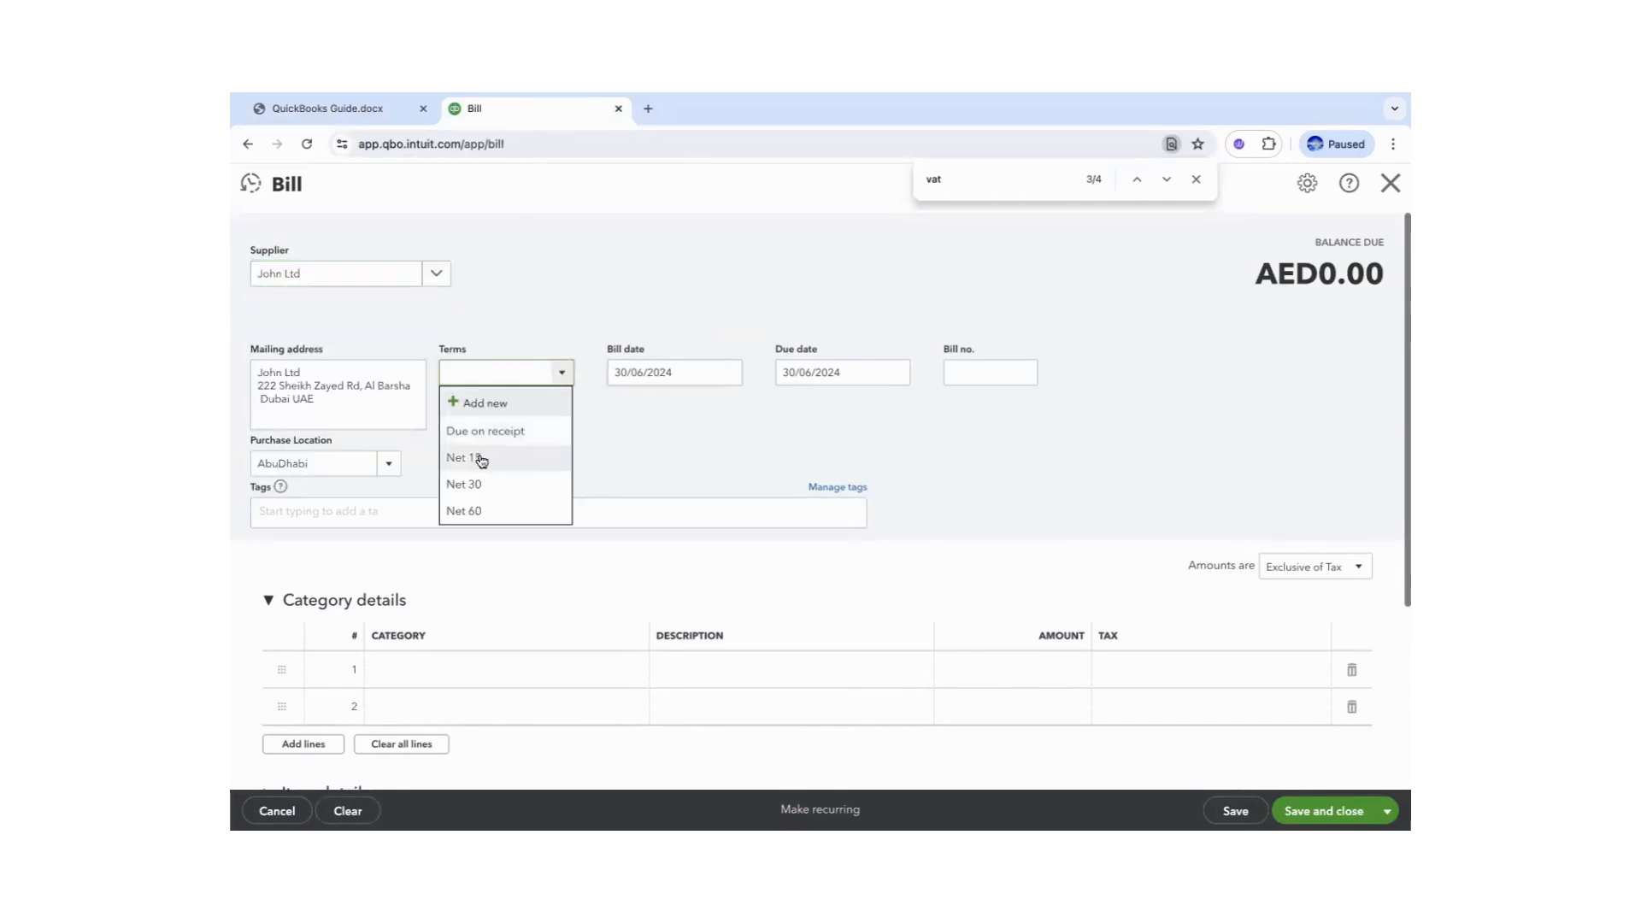
click(464, 484)
- Set the bill date to 28/06/2024 and the purchase location to Dubai
click(728, 372)
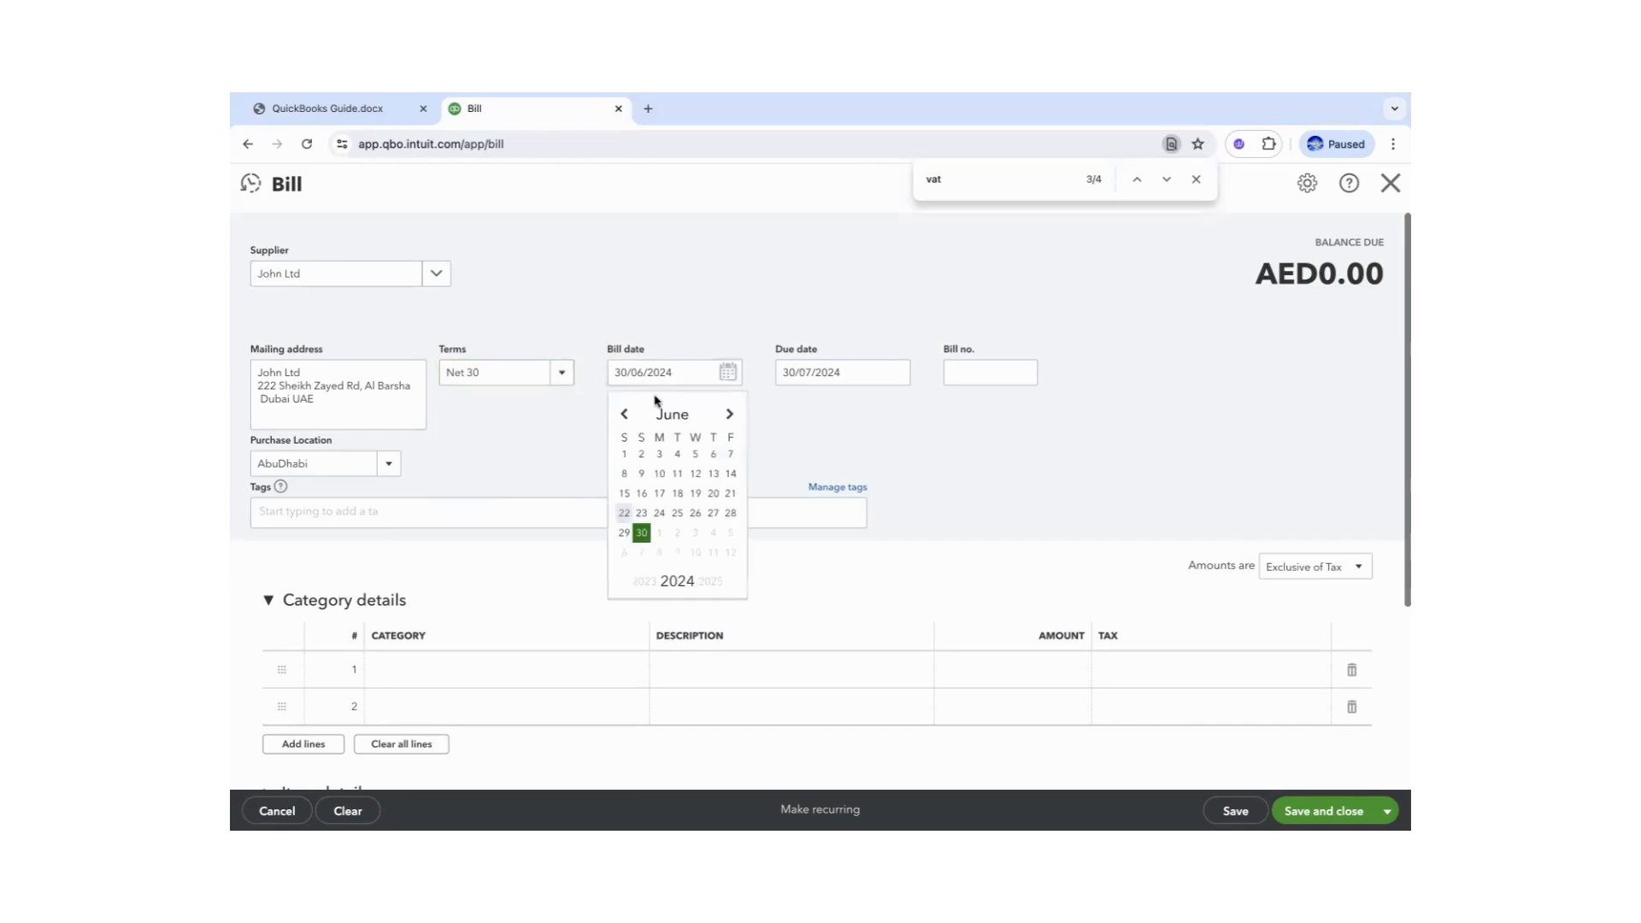
click(730, 513)
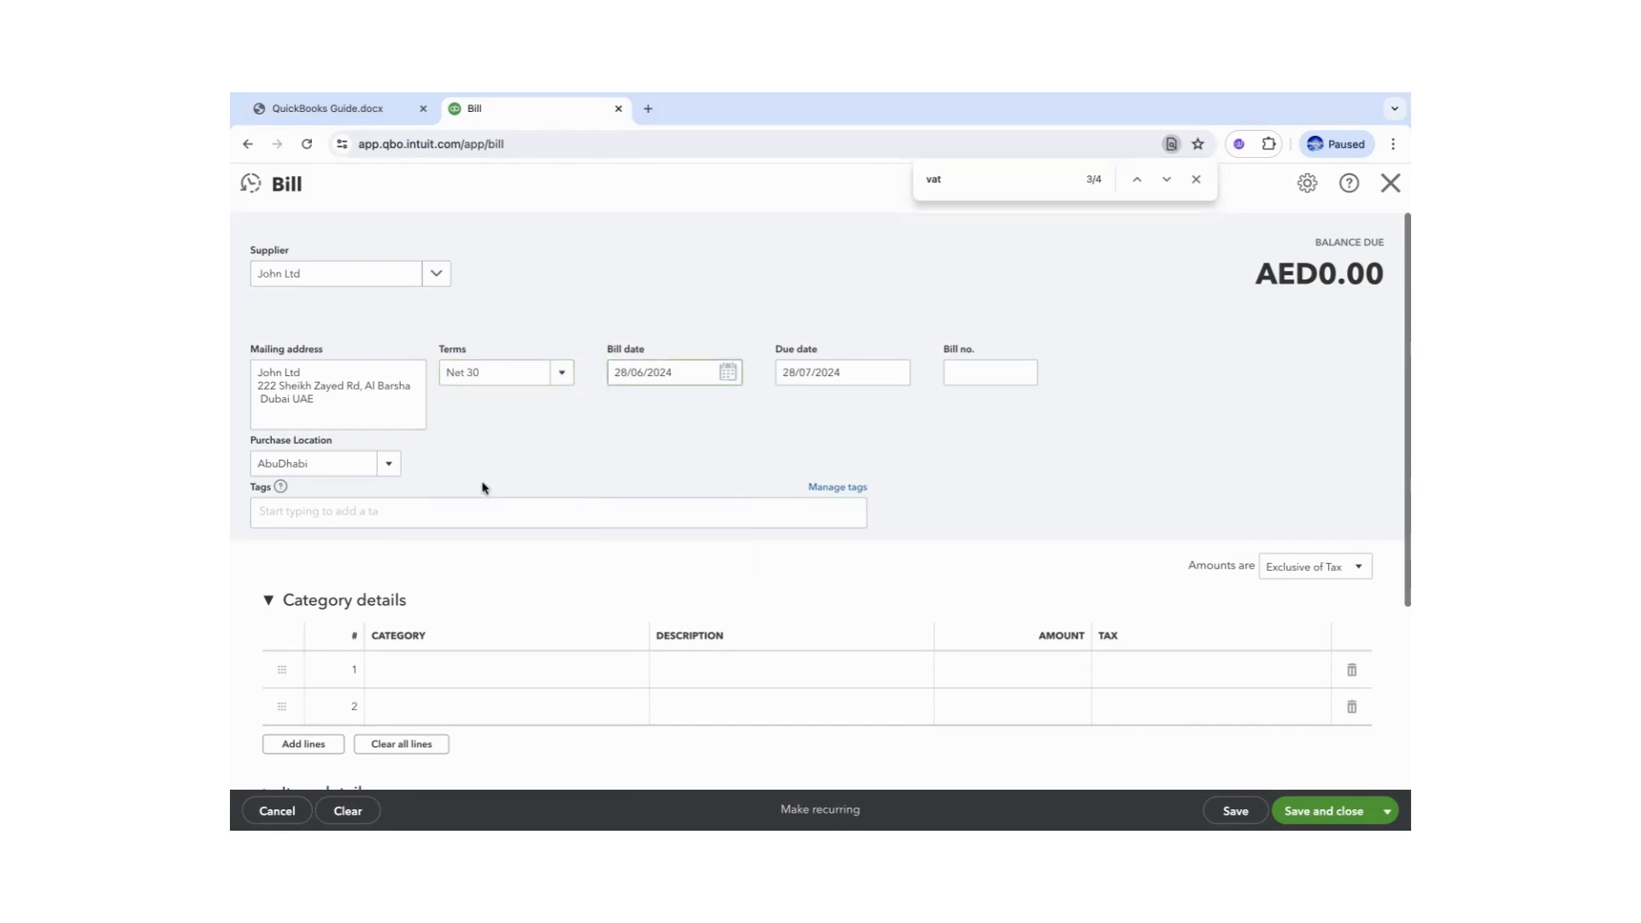
click(382, 472)
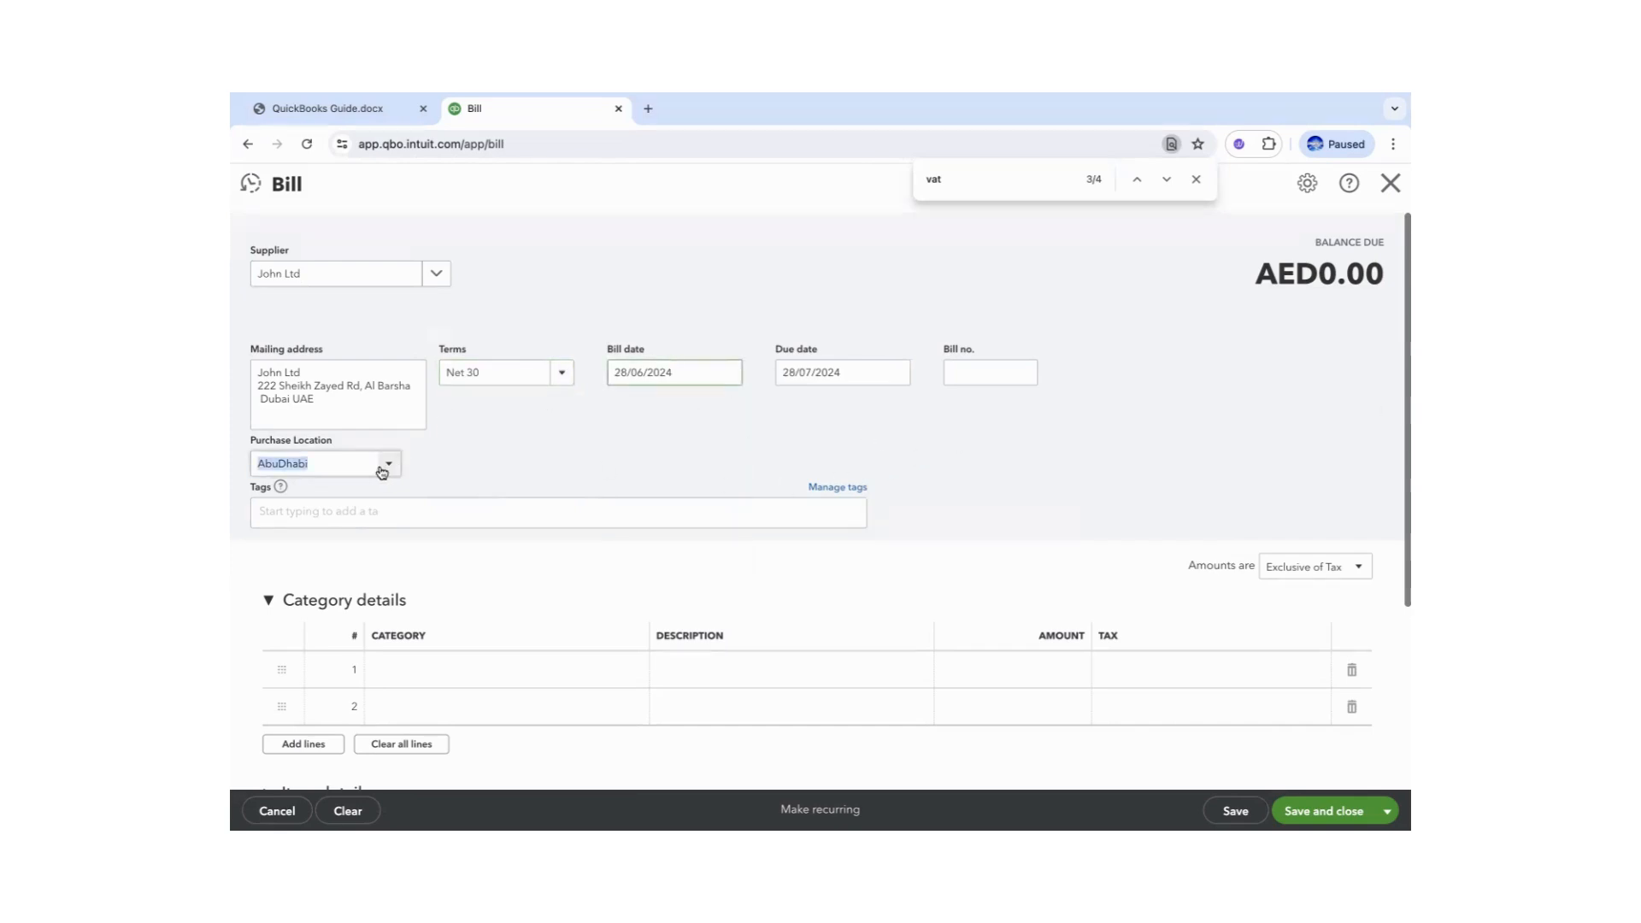
click(382, 472)
click(288, 569)
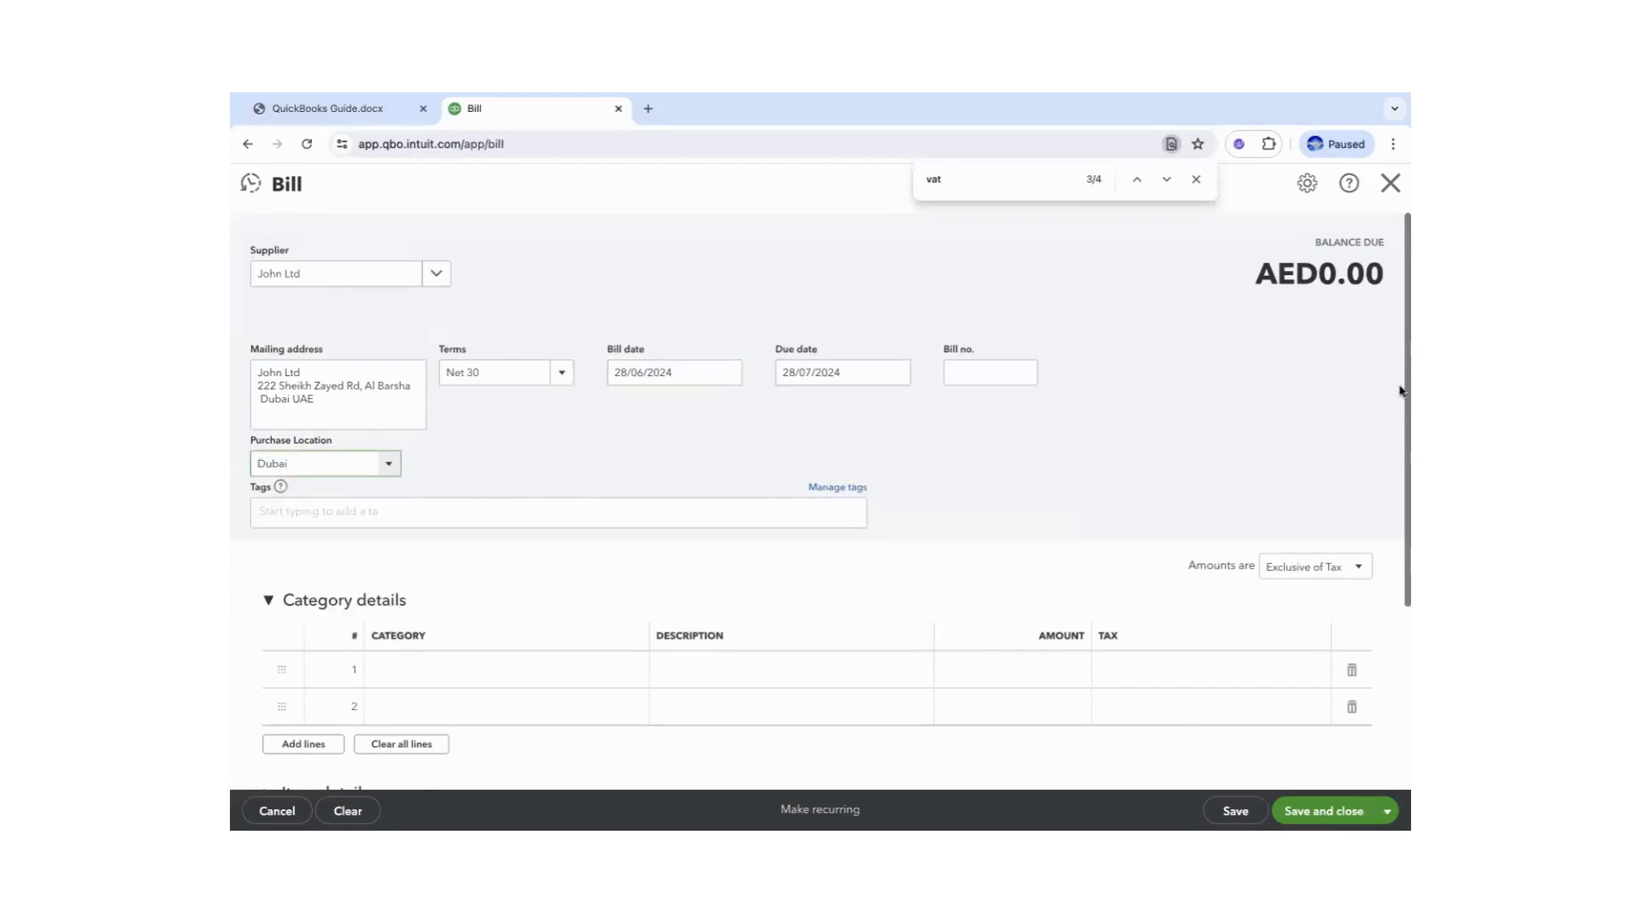
- Leave the first category line empty and collapse the Category details section
drag(1400, 404, 1399, 480)
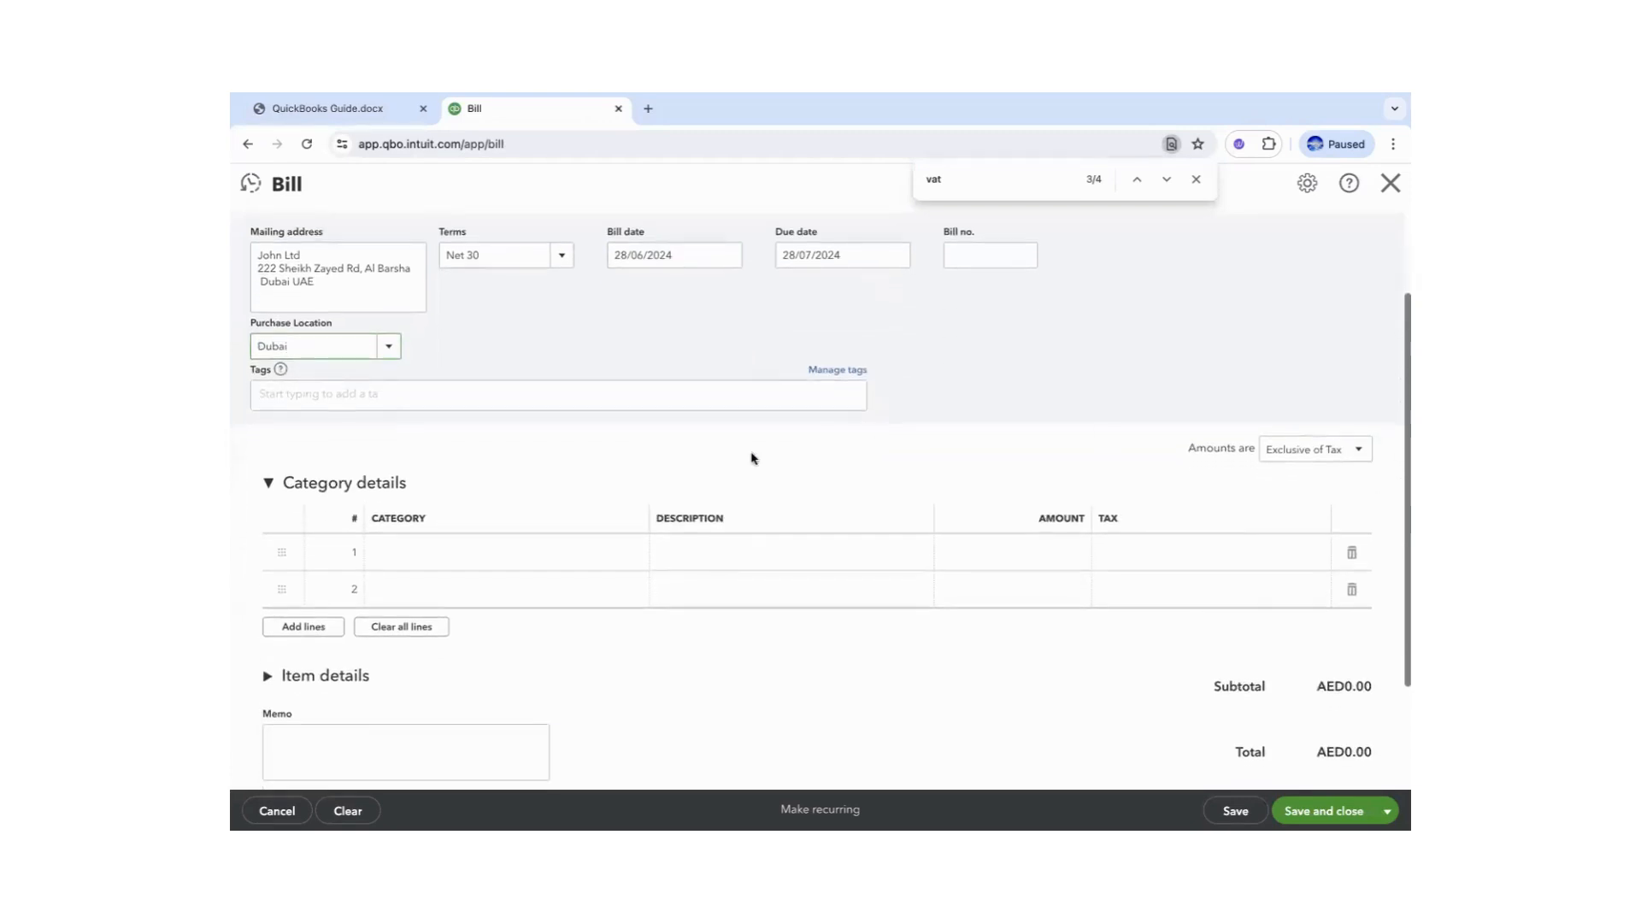
click(507, 552)
text(h)
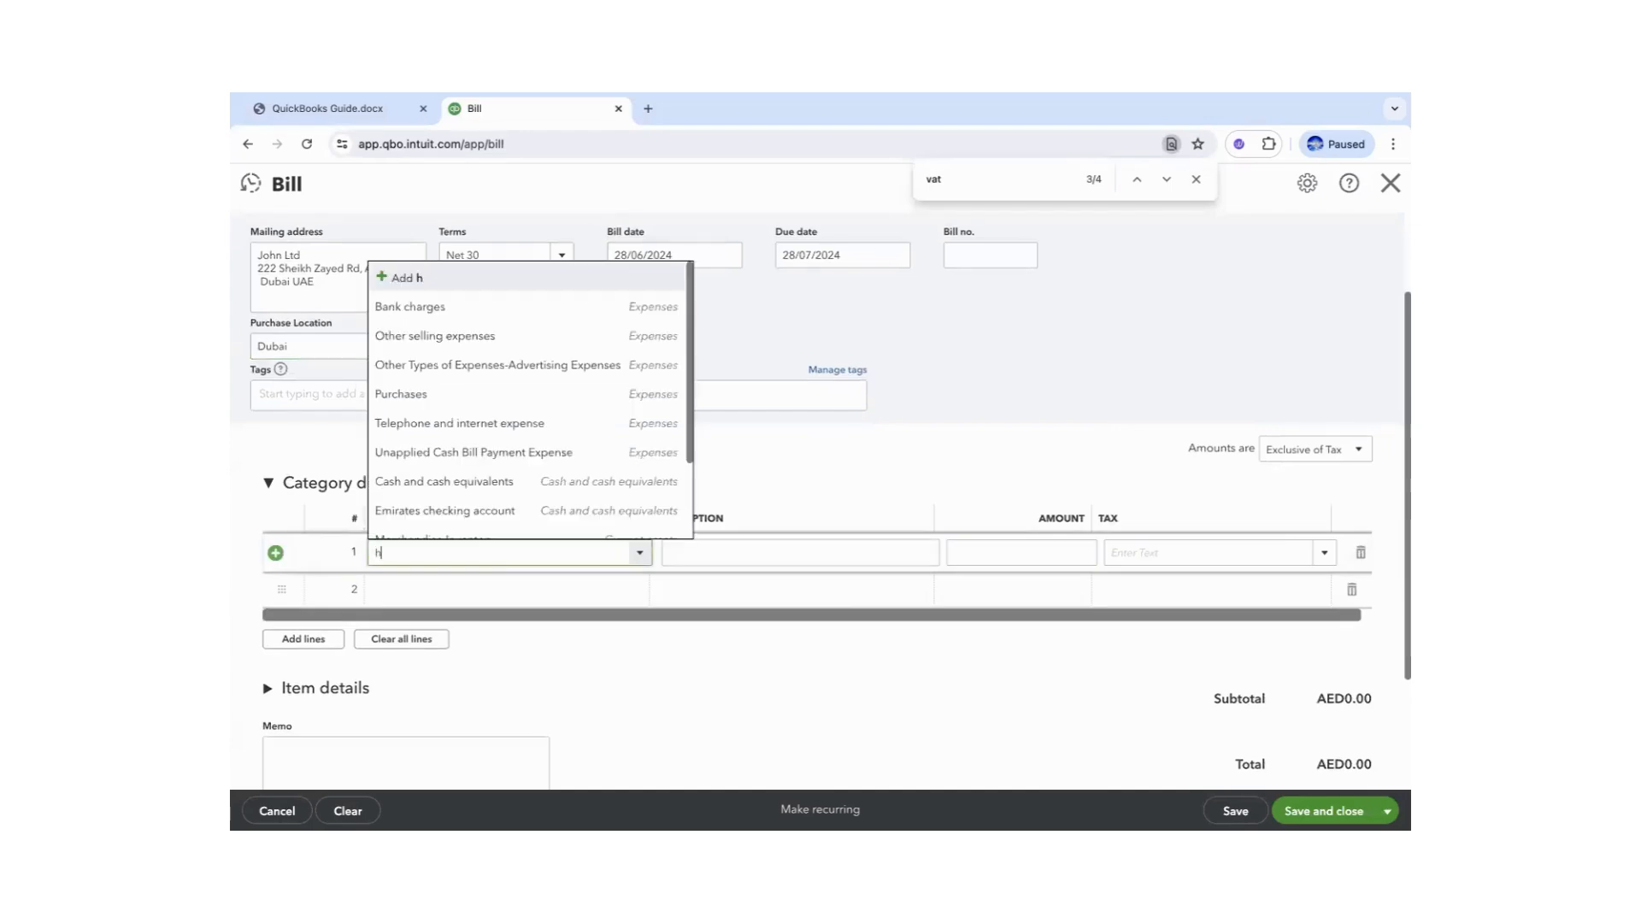
key(BackSpace)
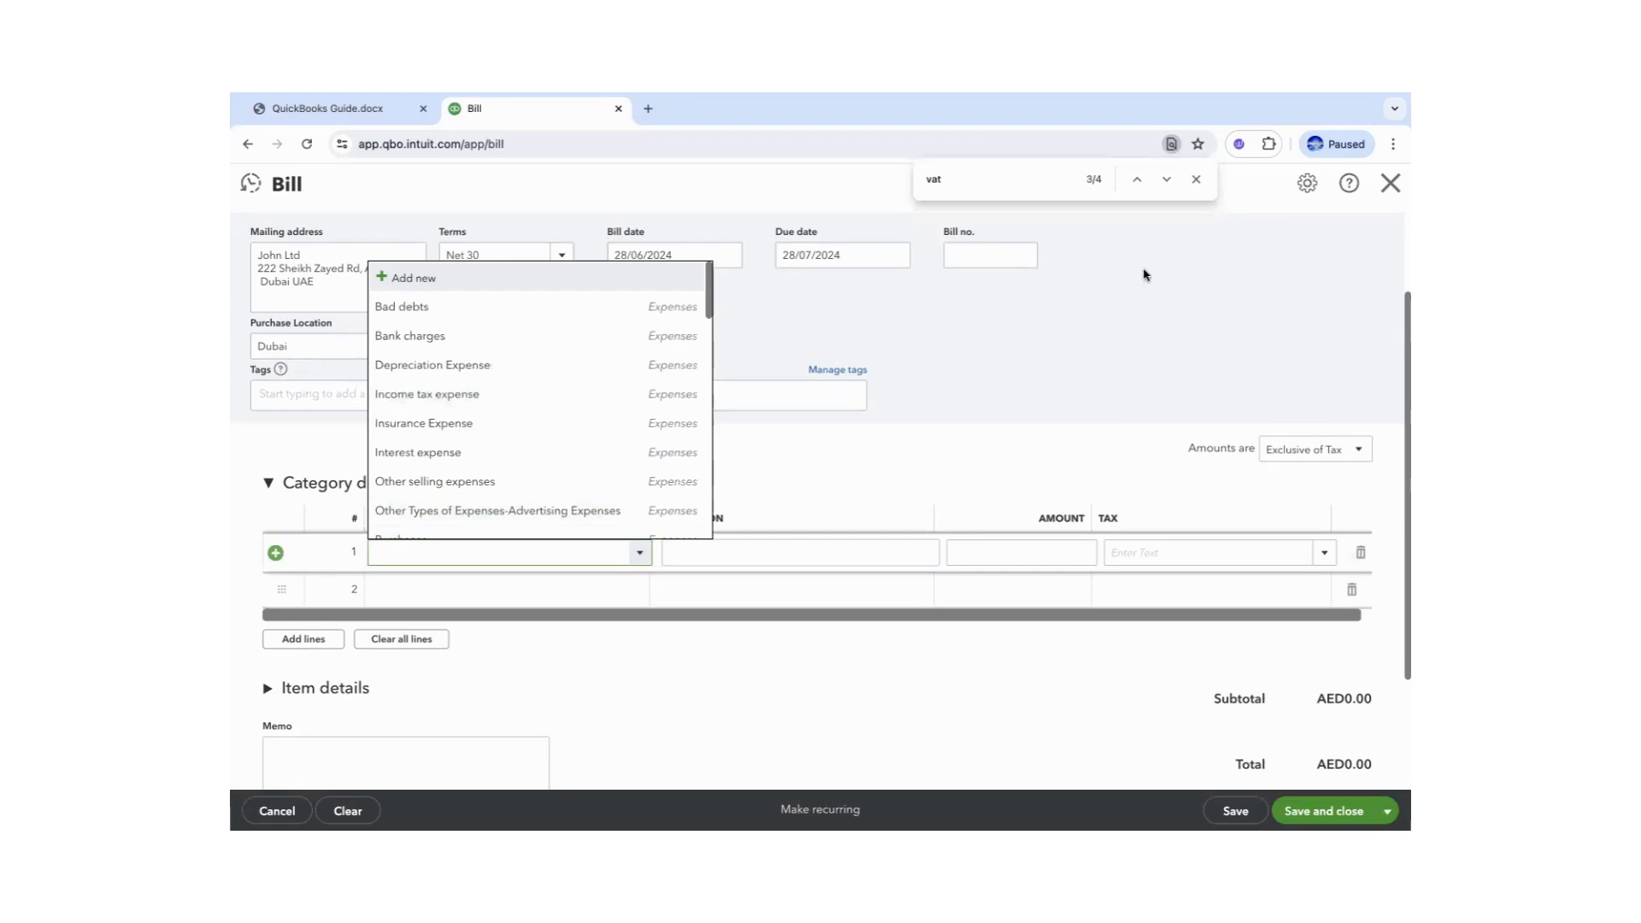
click(1124, 337)
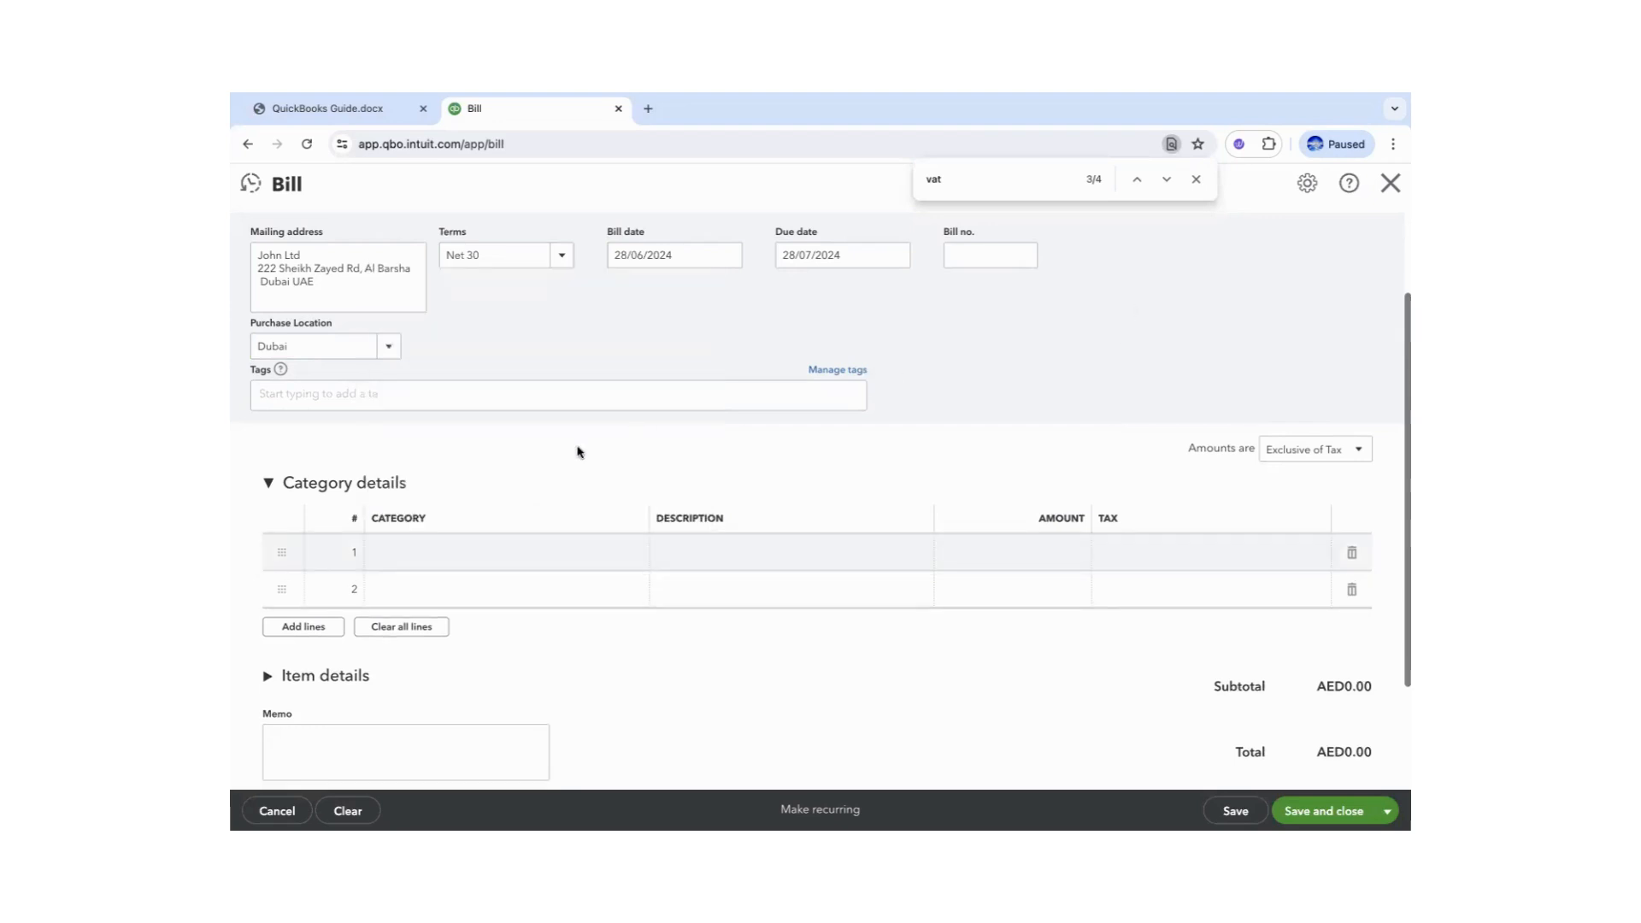
click(268, 483)
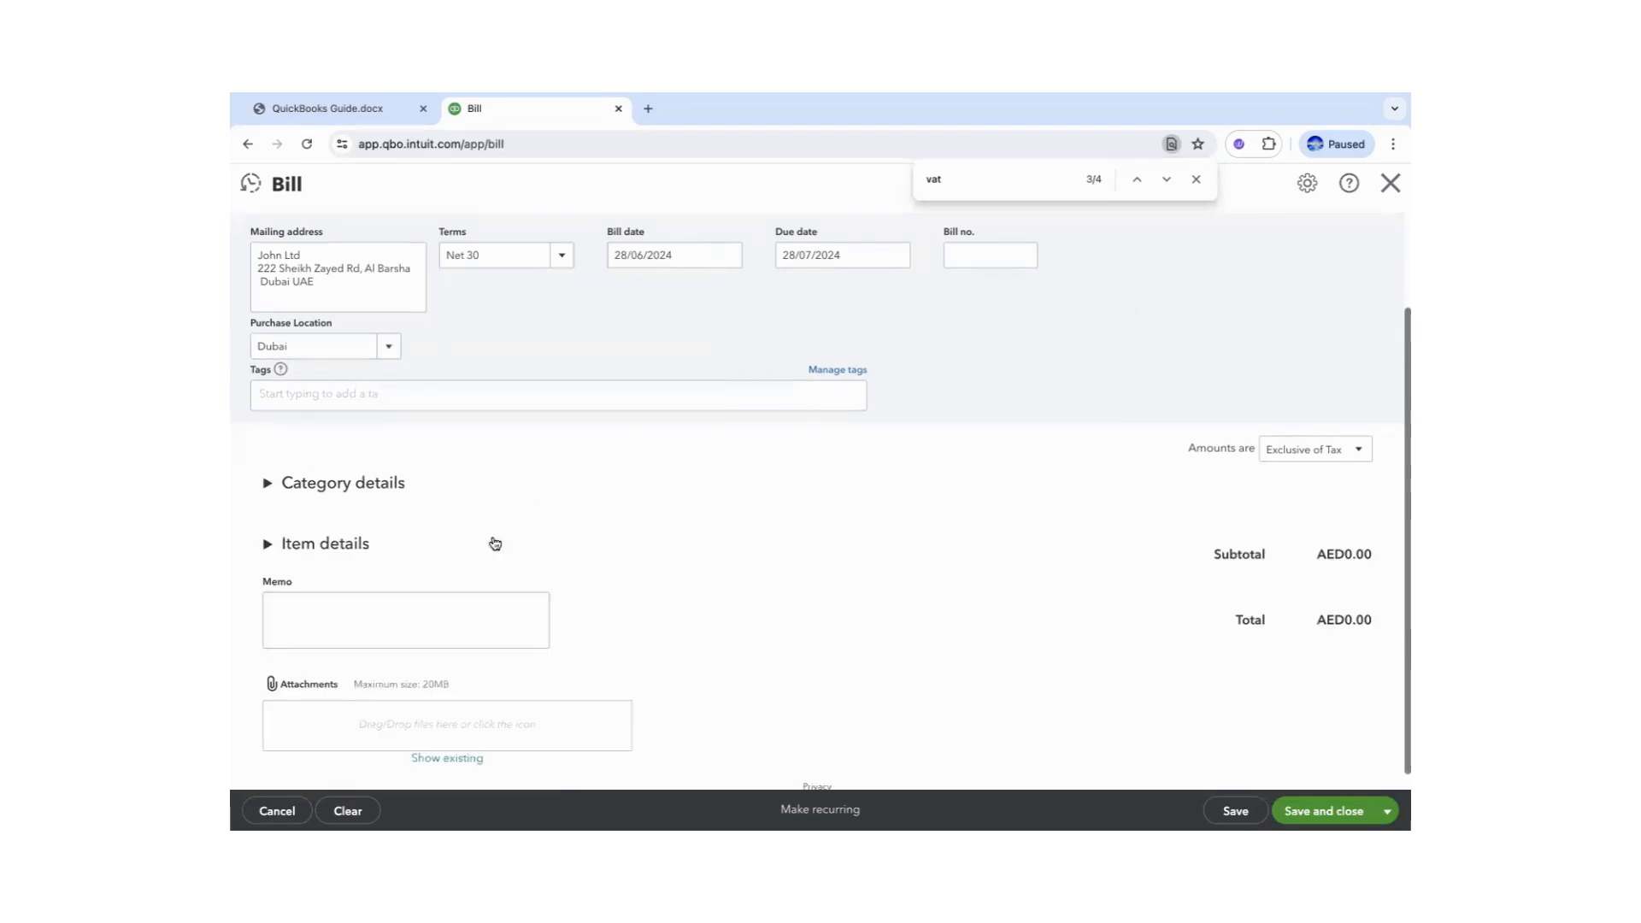
- Add Hoodie as item line 1 with quantity 20
click(281, 547)
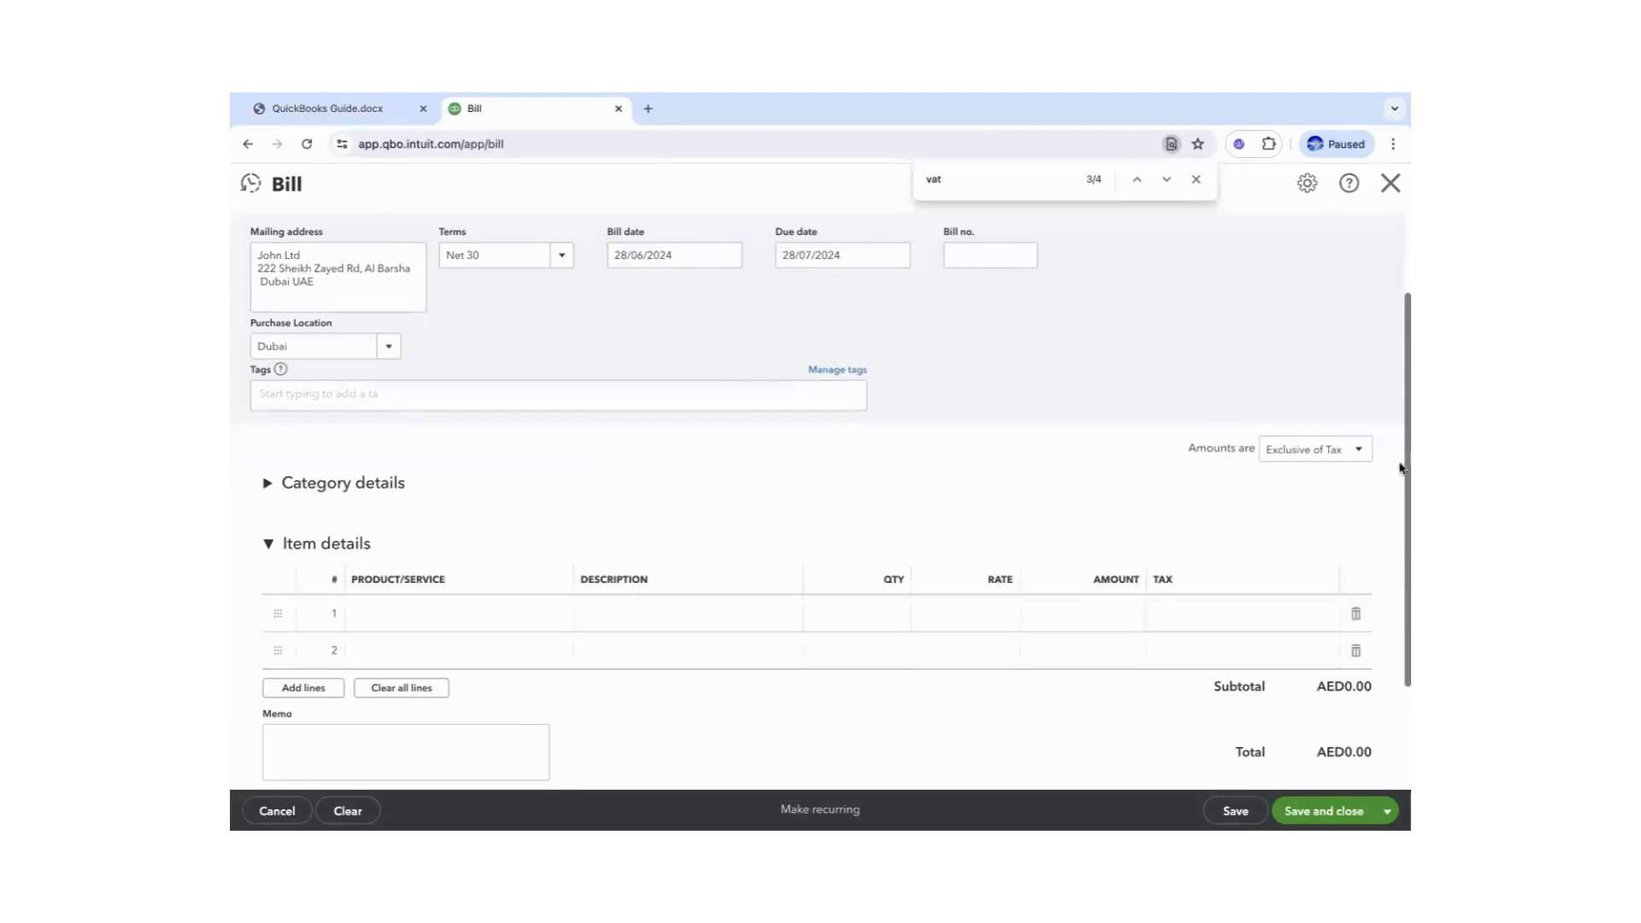
scroll(1400, 468, down, 1)
click(434, 561)
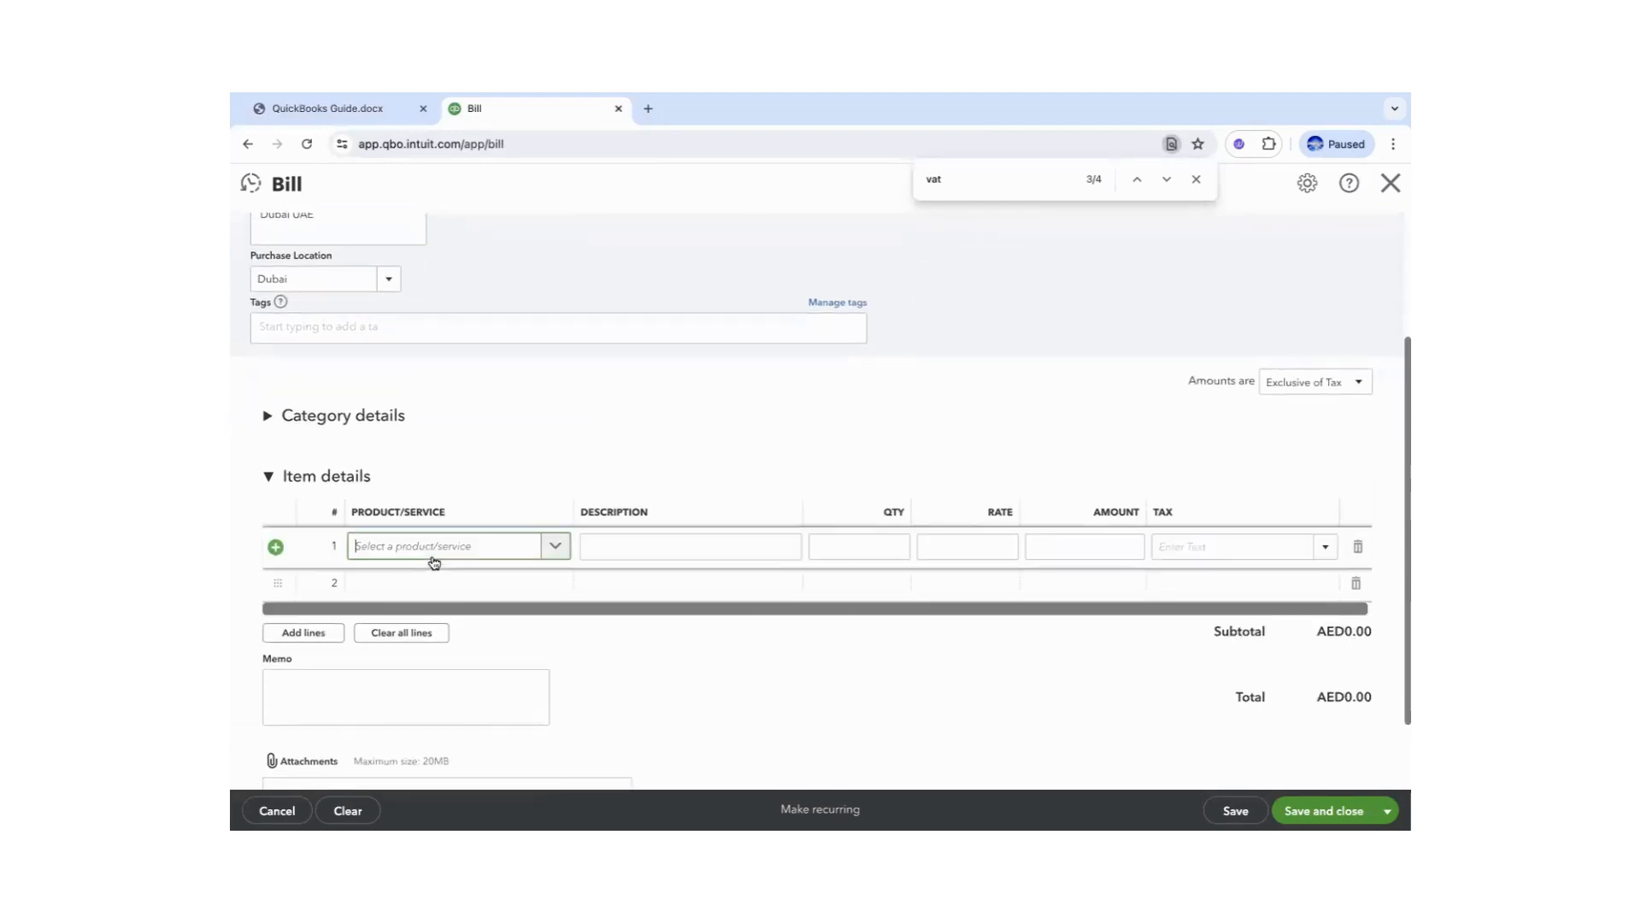
text(h)
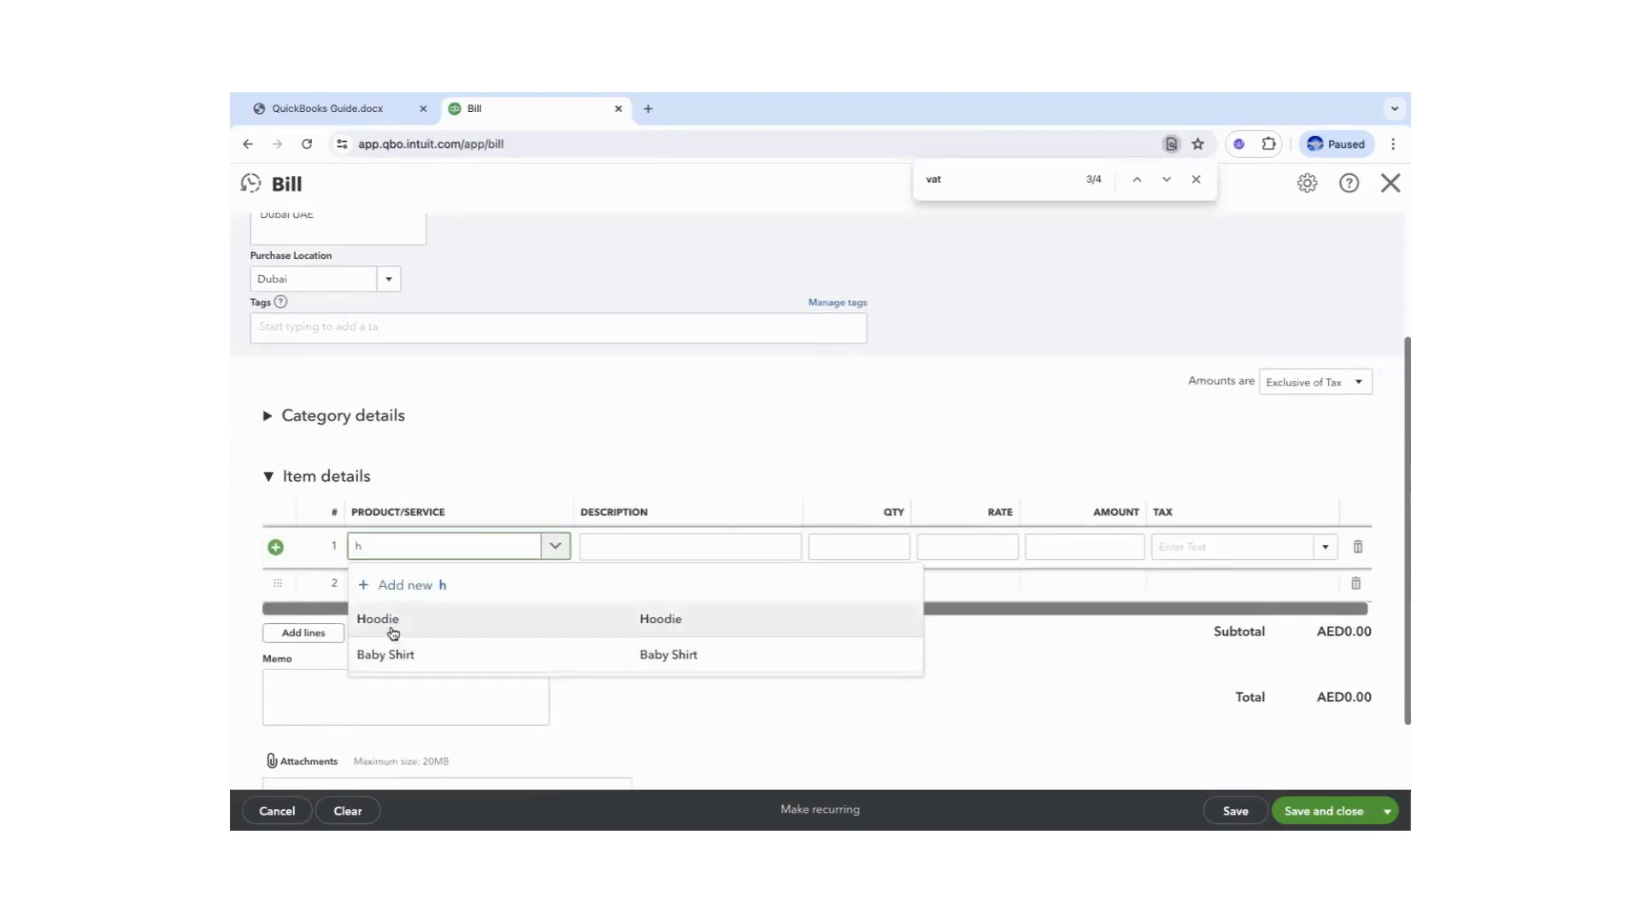
click(393, 622)
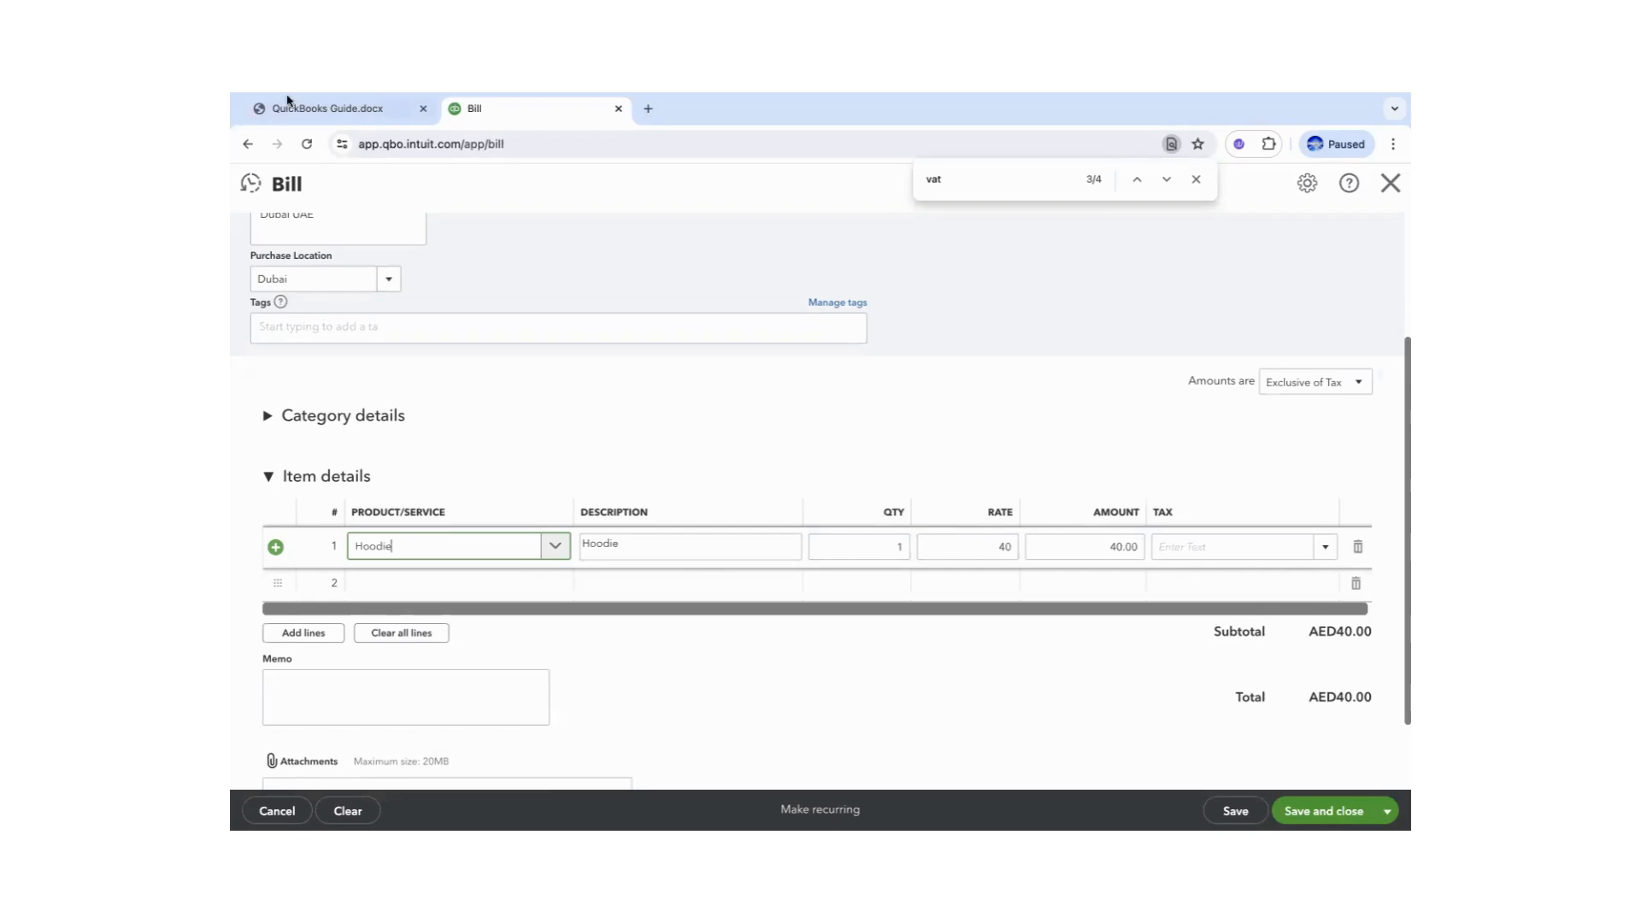
click(335, 110)
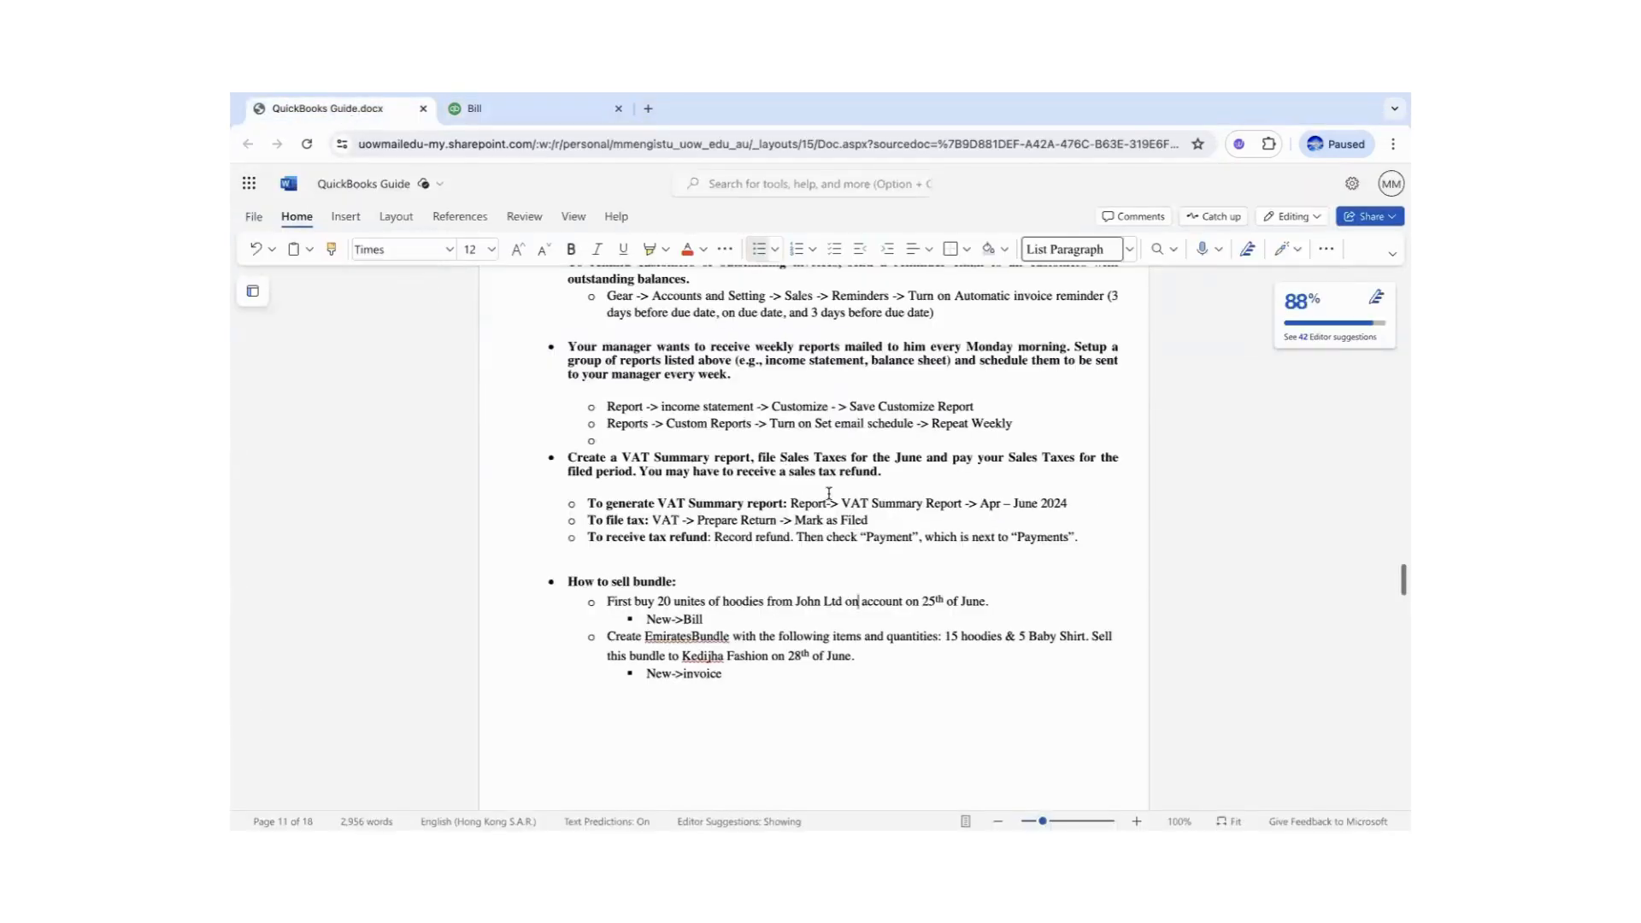
click(505, 113)
click(886, 551)
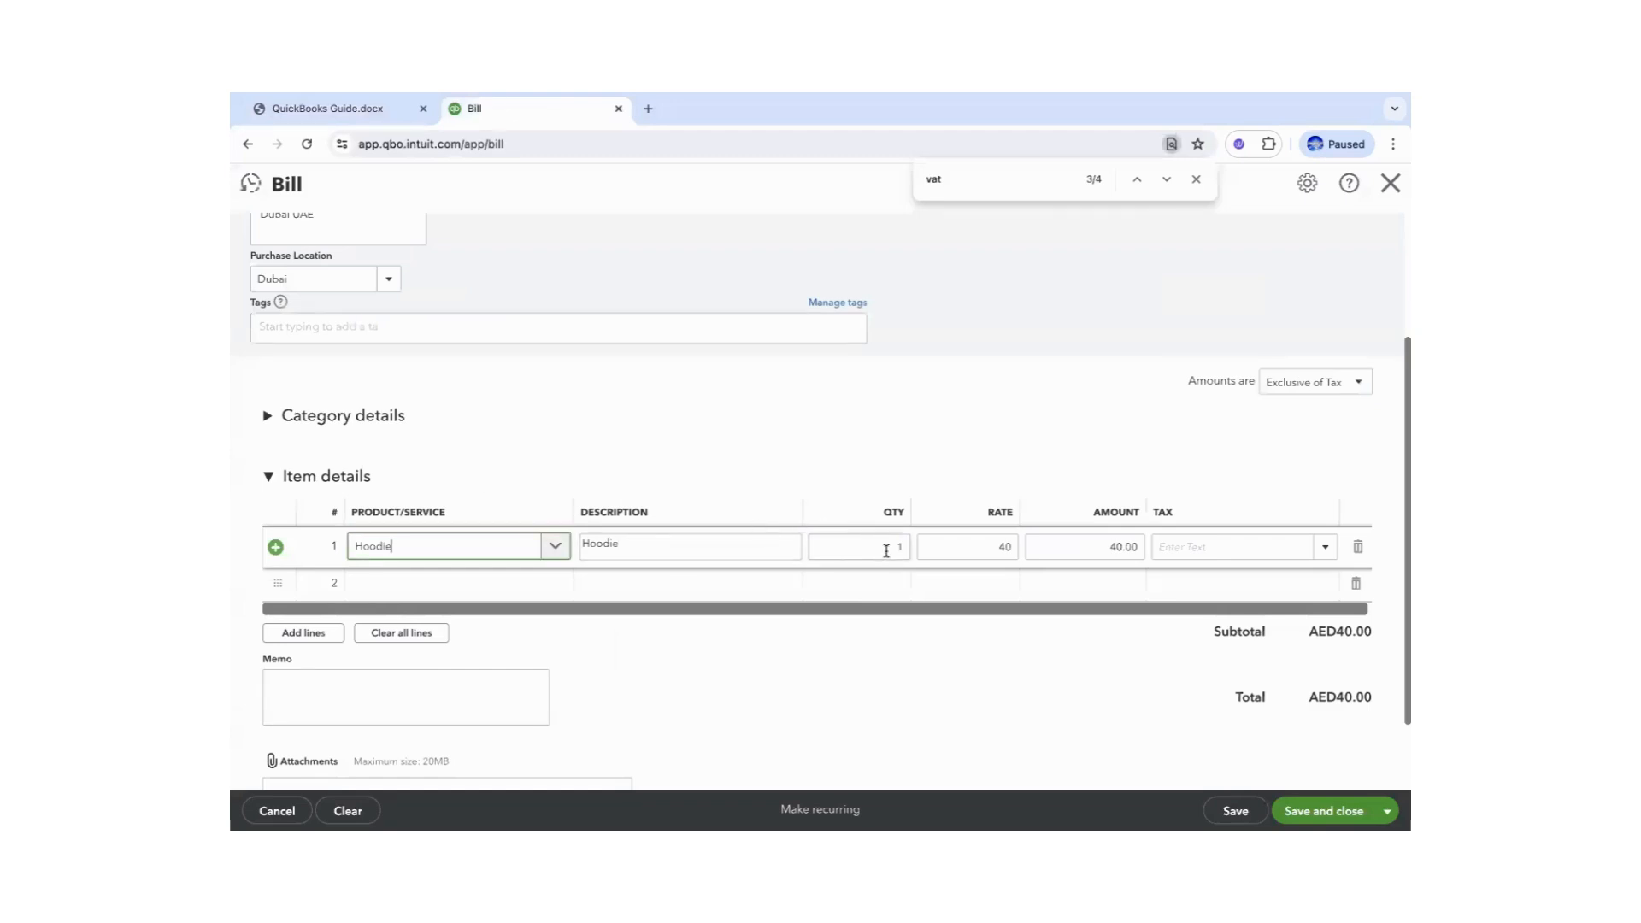
click(900, 548)
text(20)
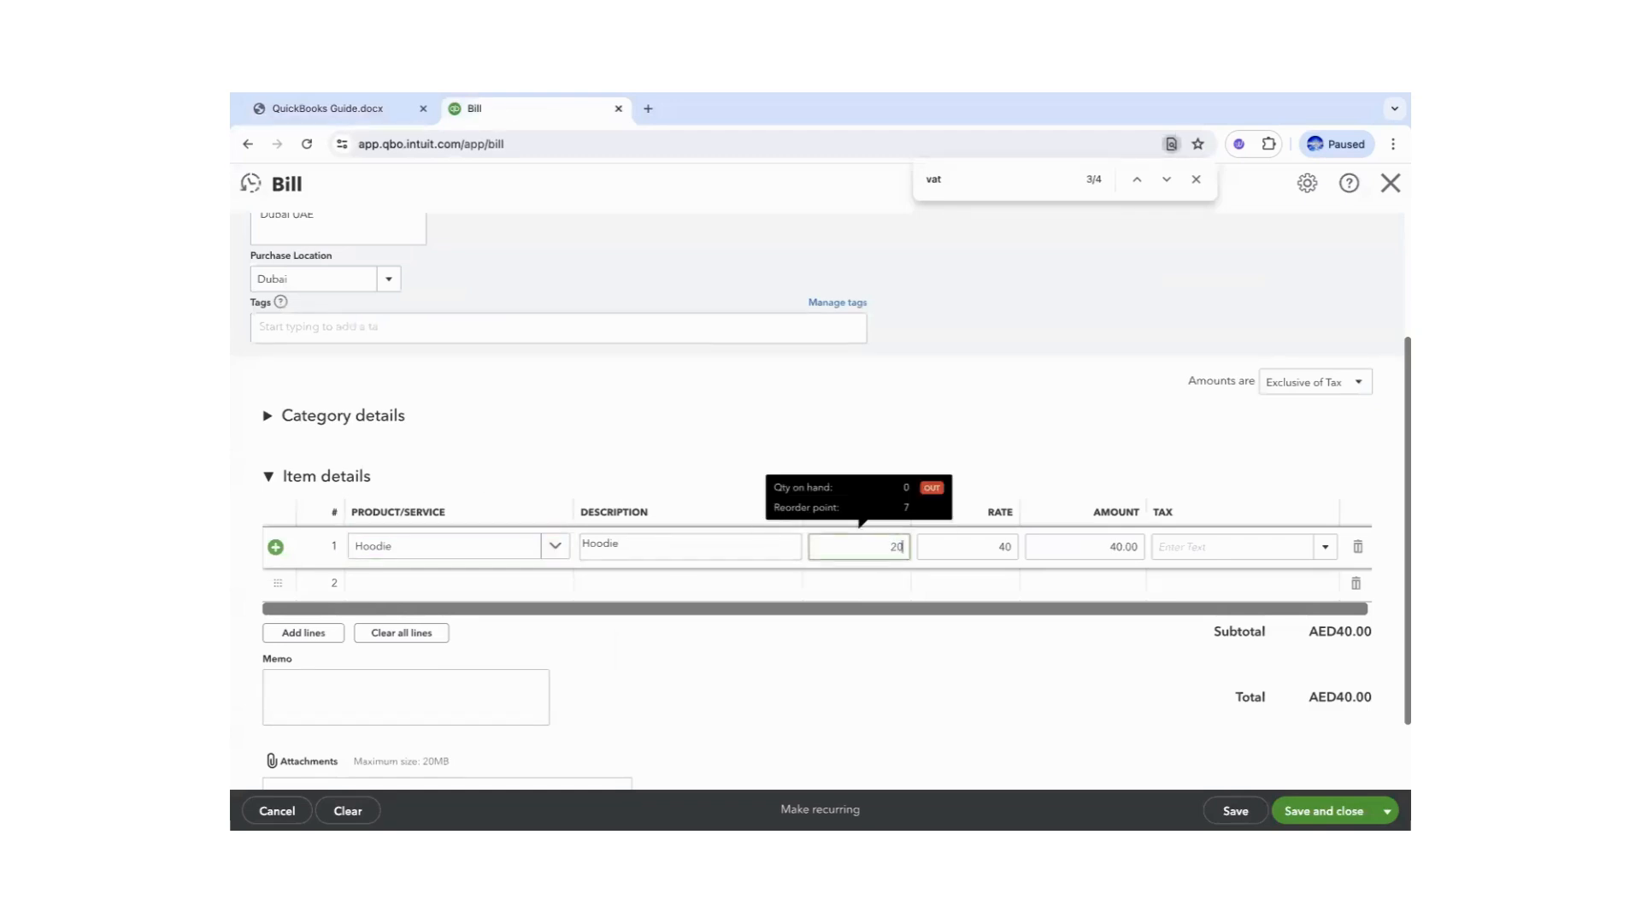
click(1110, 668)
- Apply SR Standard Rated VAT to the hoodie line and save the AED840.00 bill
click(1194, 560)
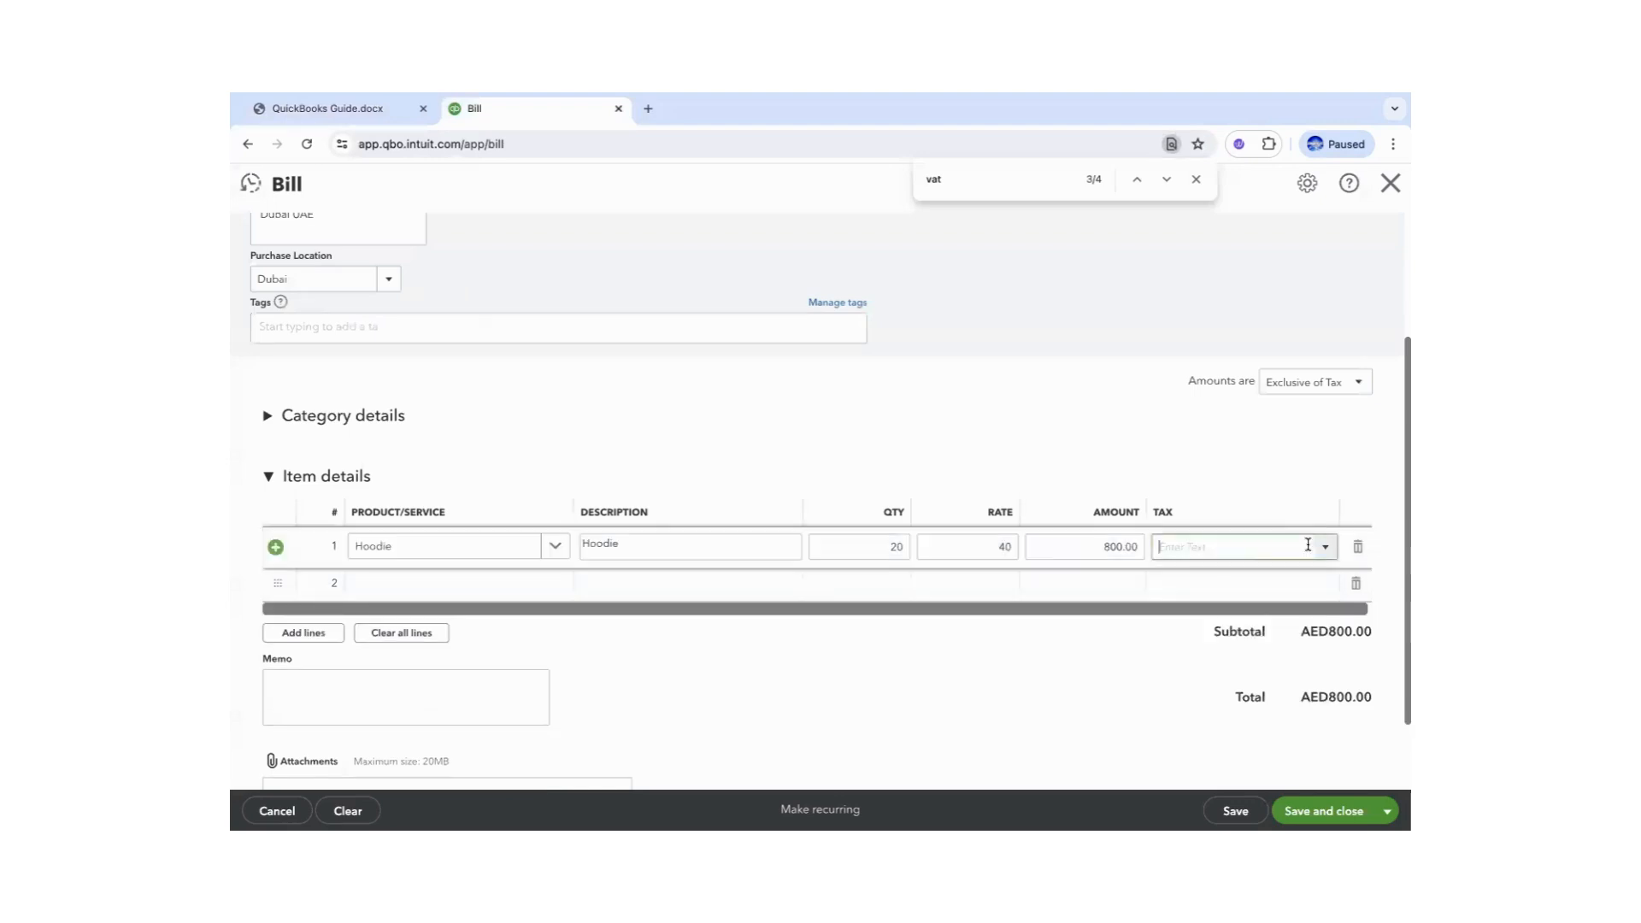
click(1323, 551)
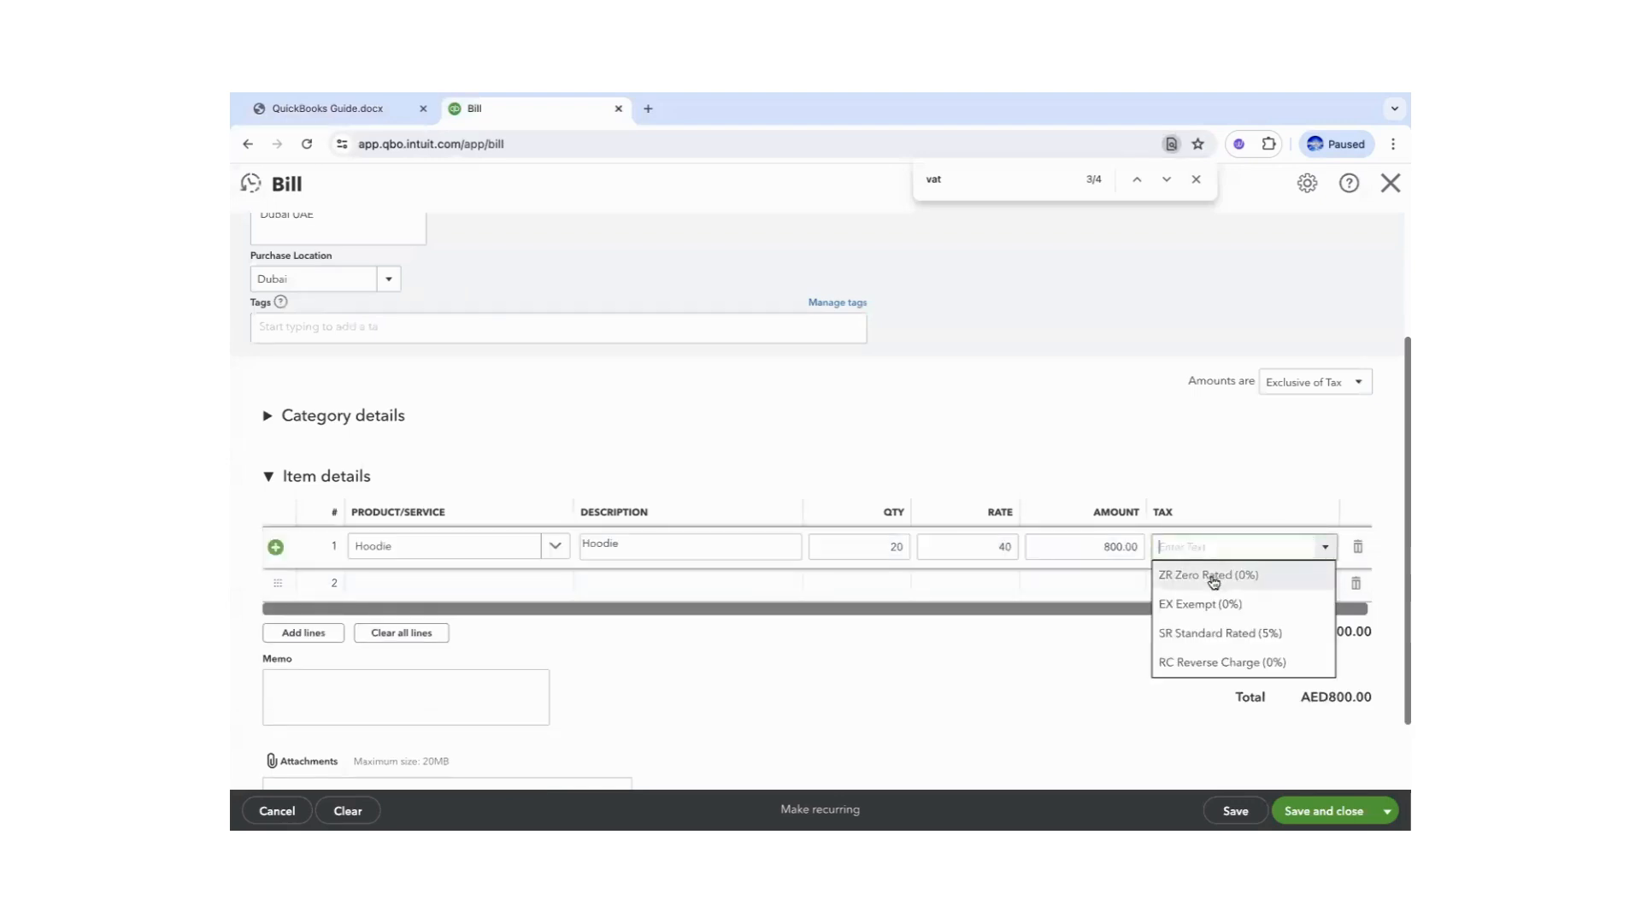
click(1243, 637)
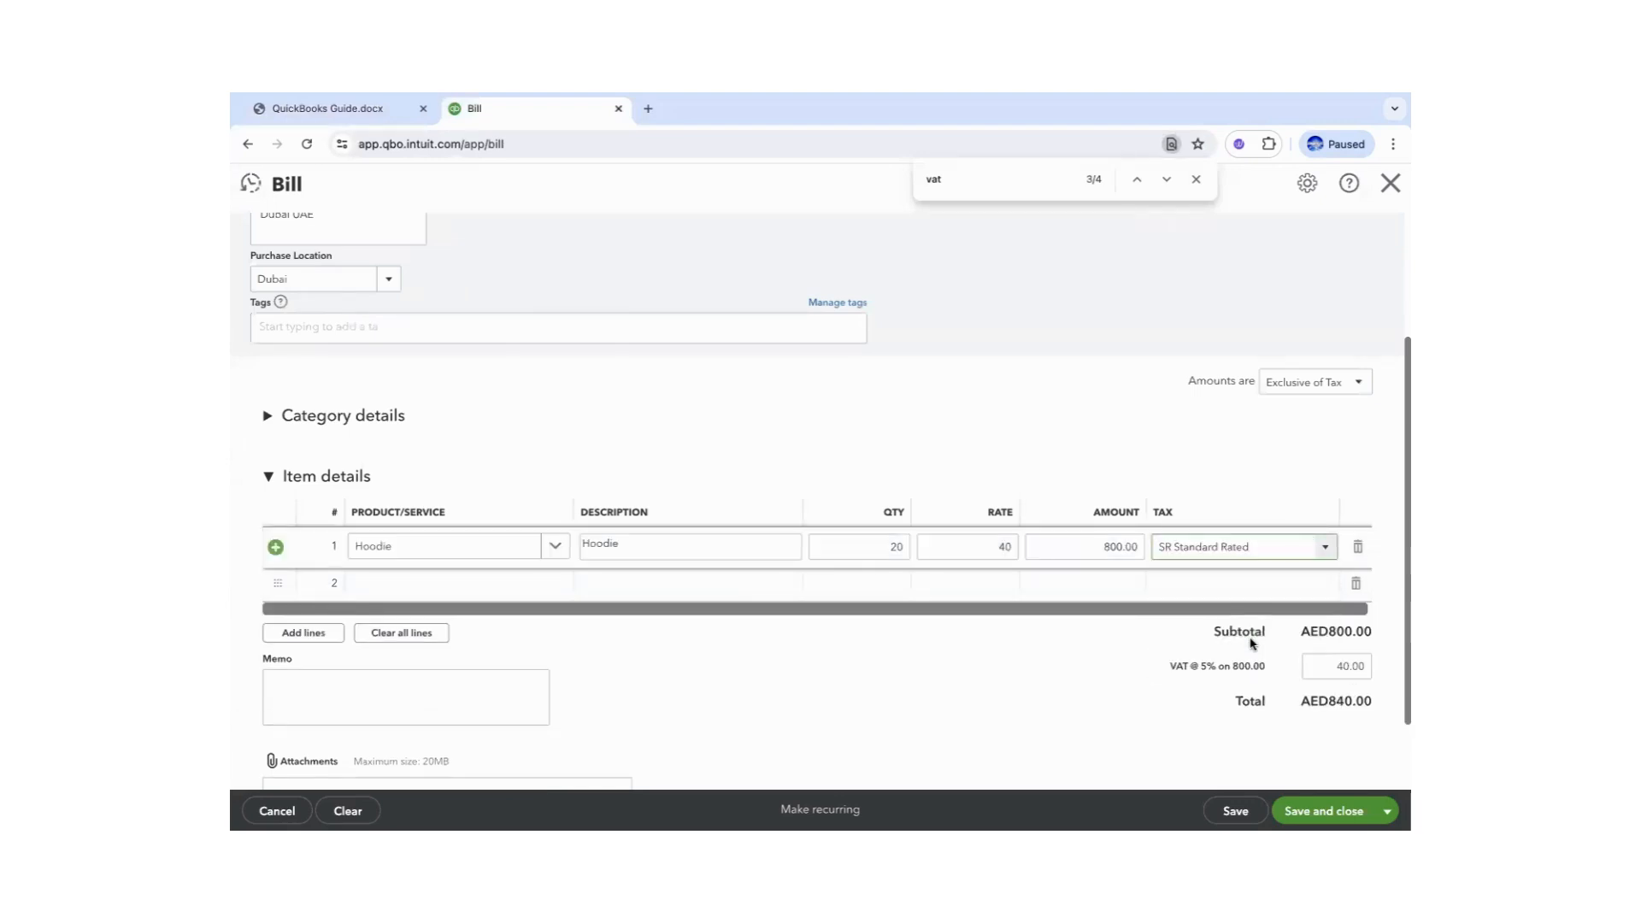
click(1401, 654)
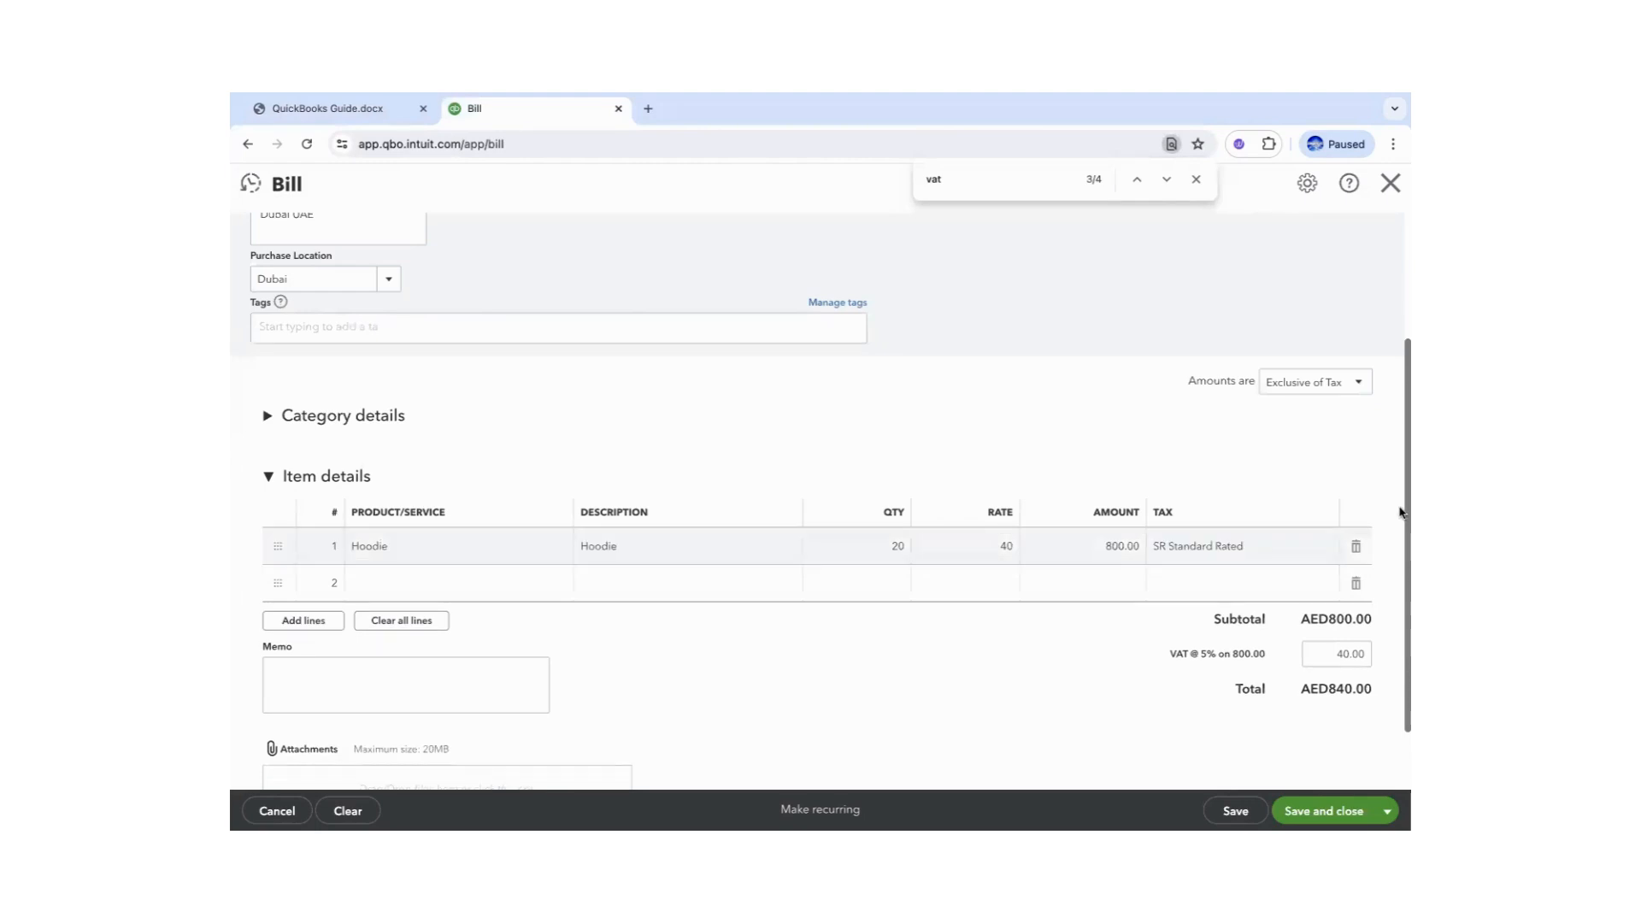
drag(1401, 511, 1402, 554)
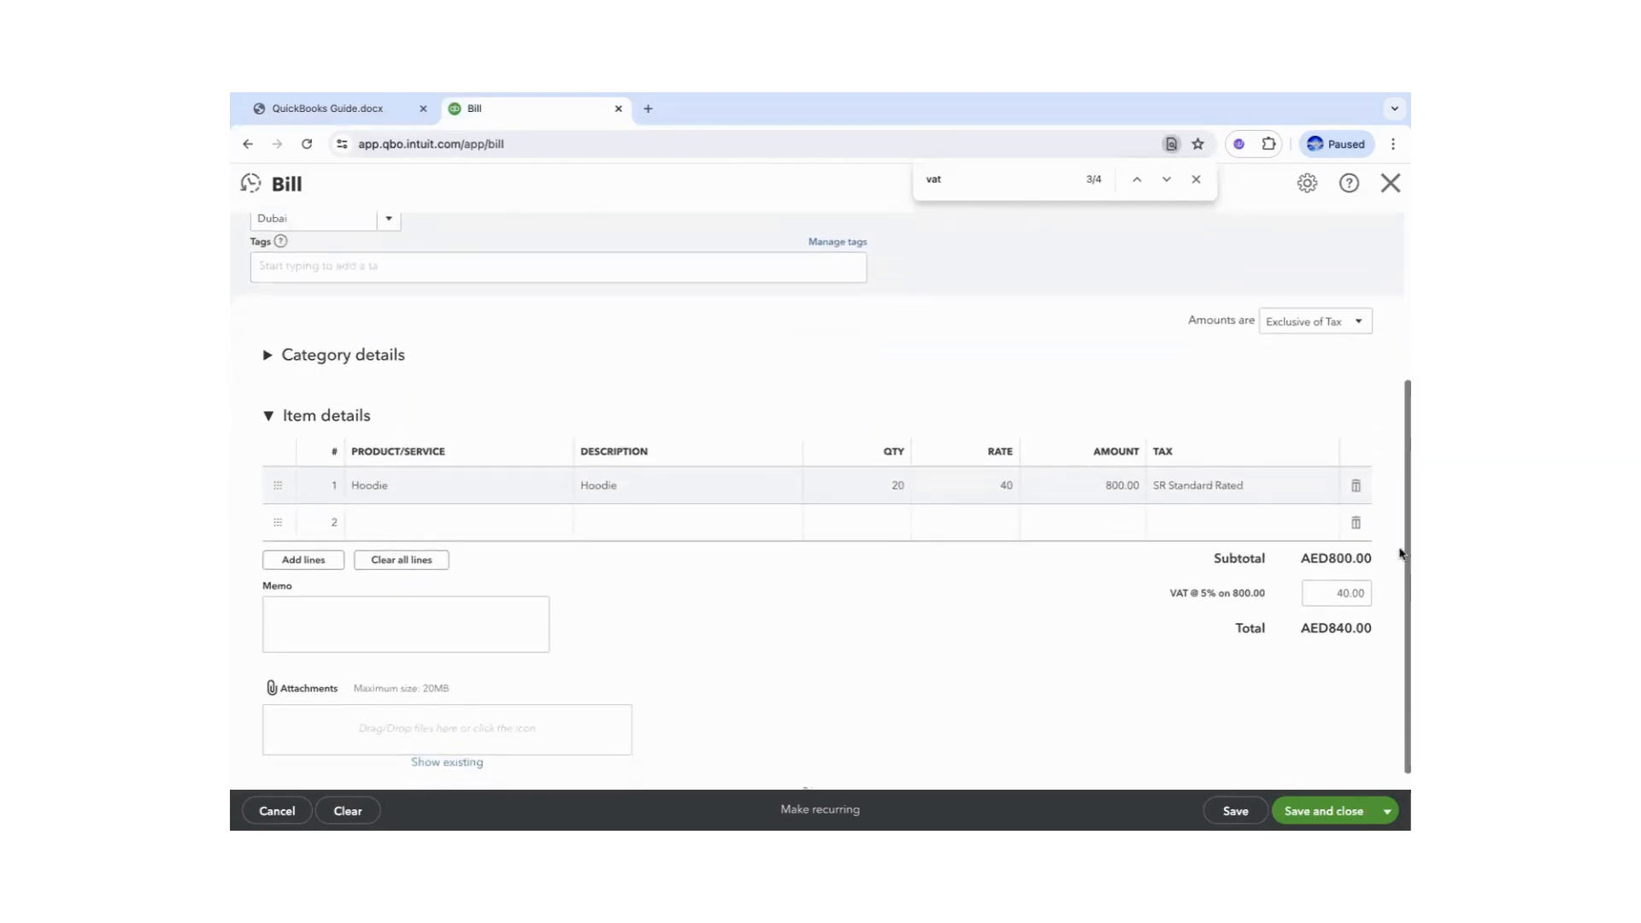
click(1320, 811)
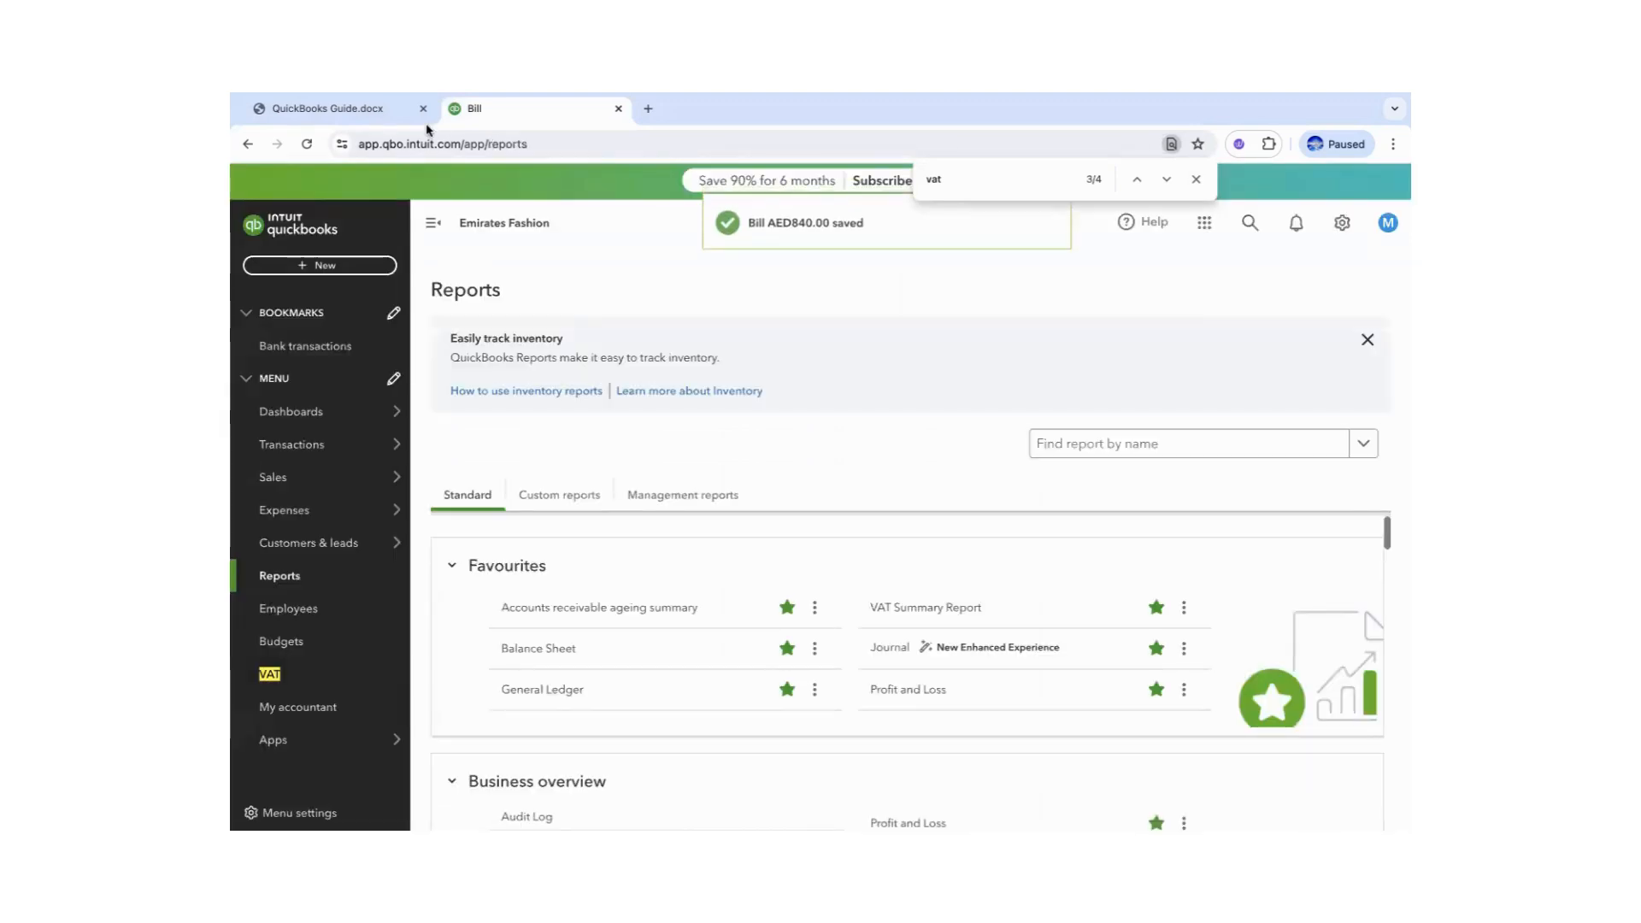
- Check the guide's next task, then start new invoice no.1004 in QuickBooks
click(328, 109)
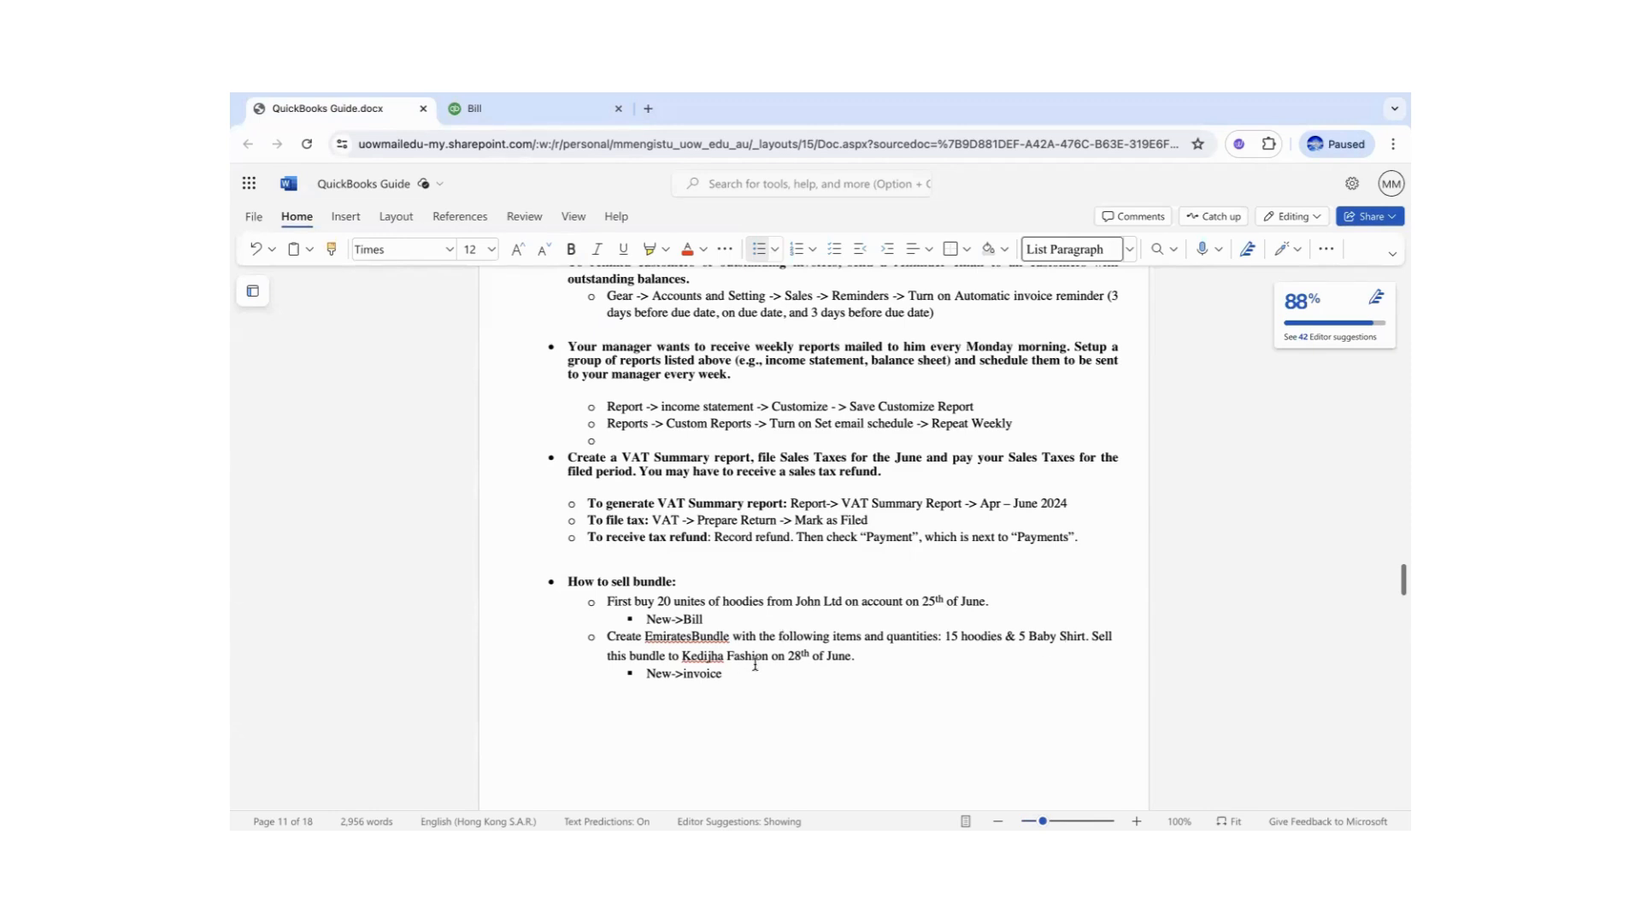
click(505, 109)
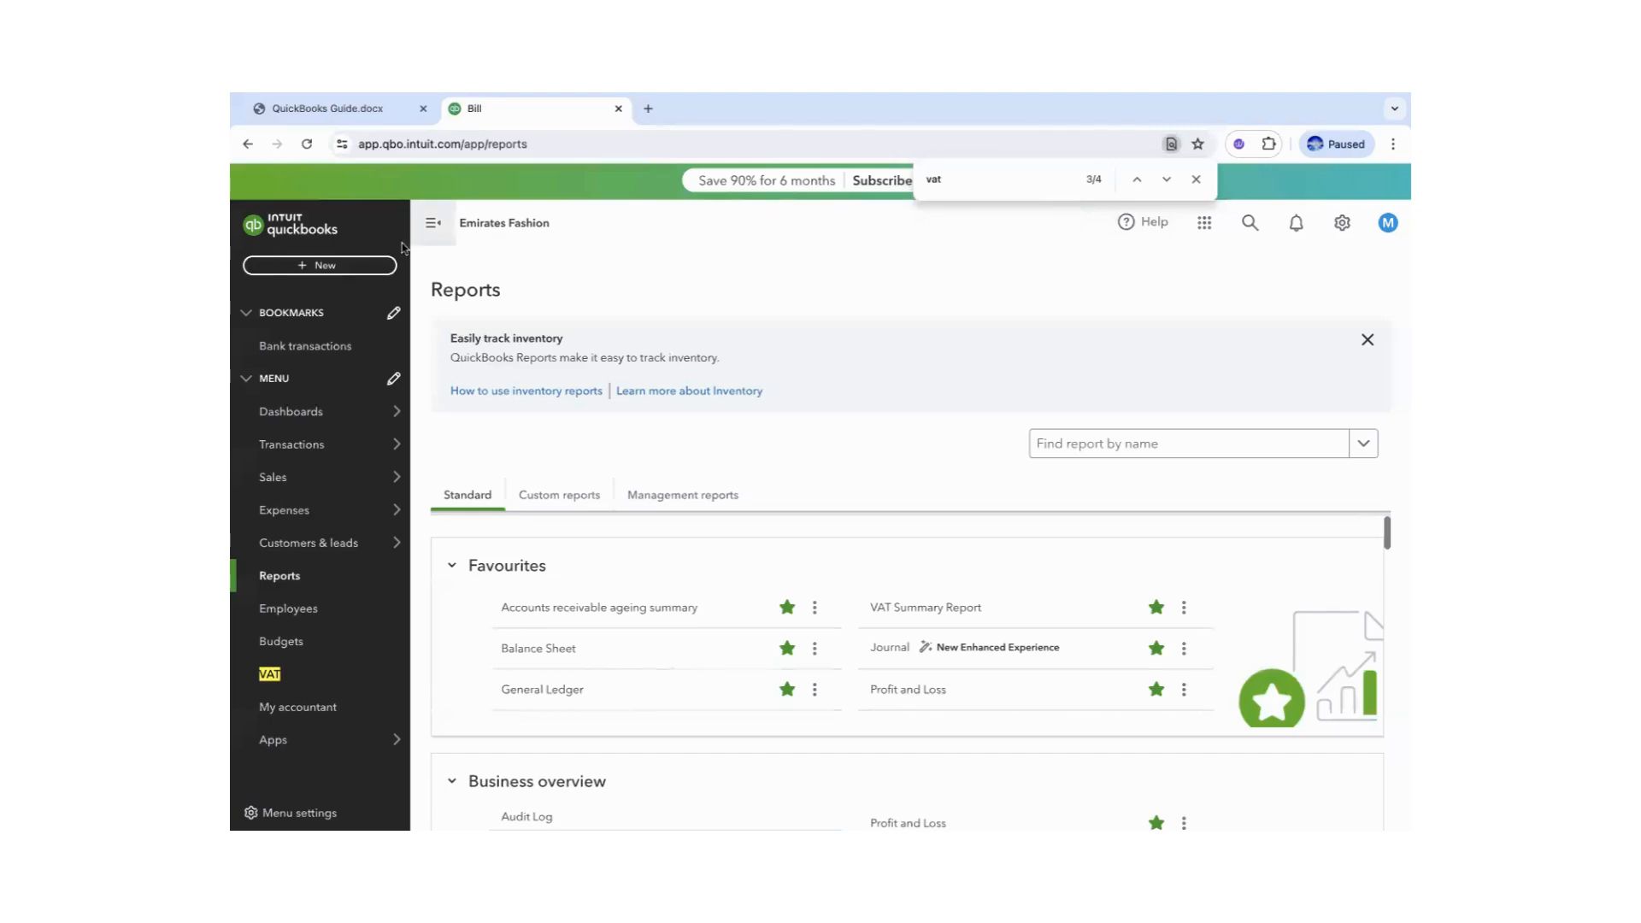
click(329, 265)
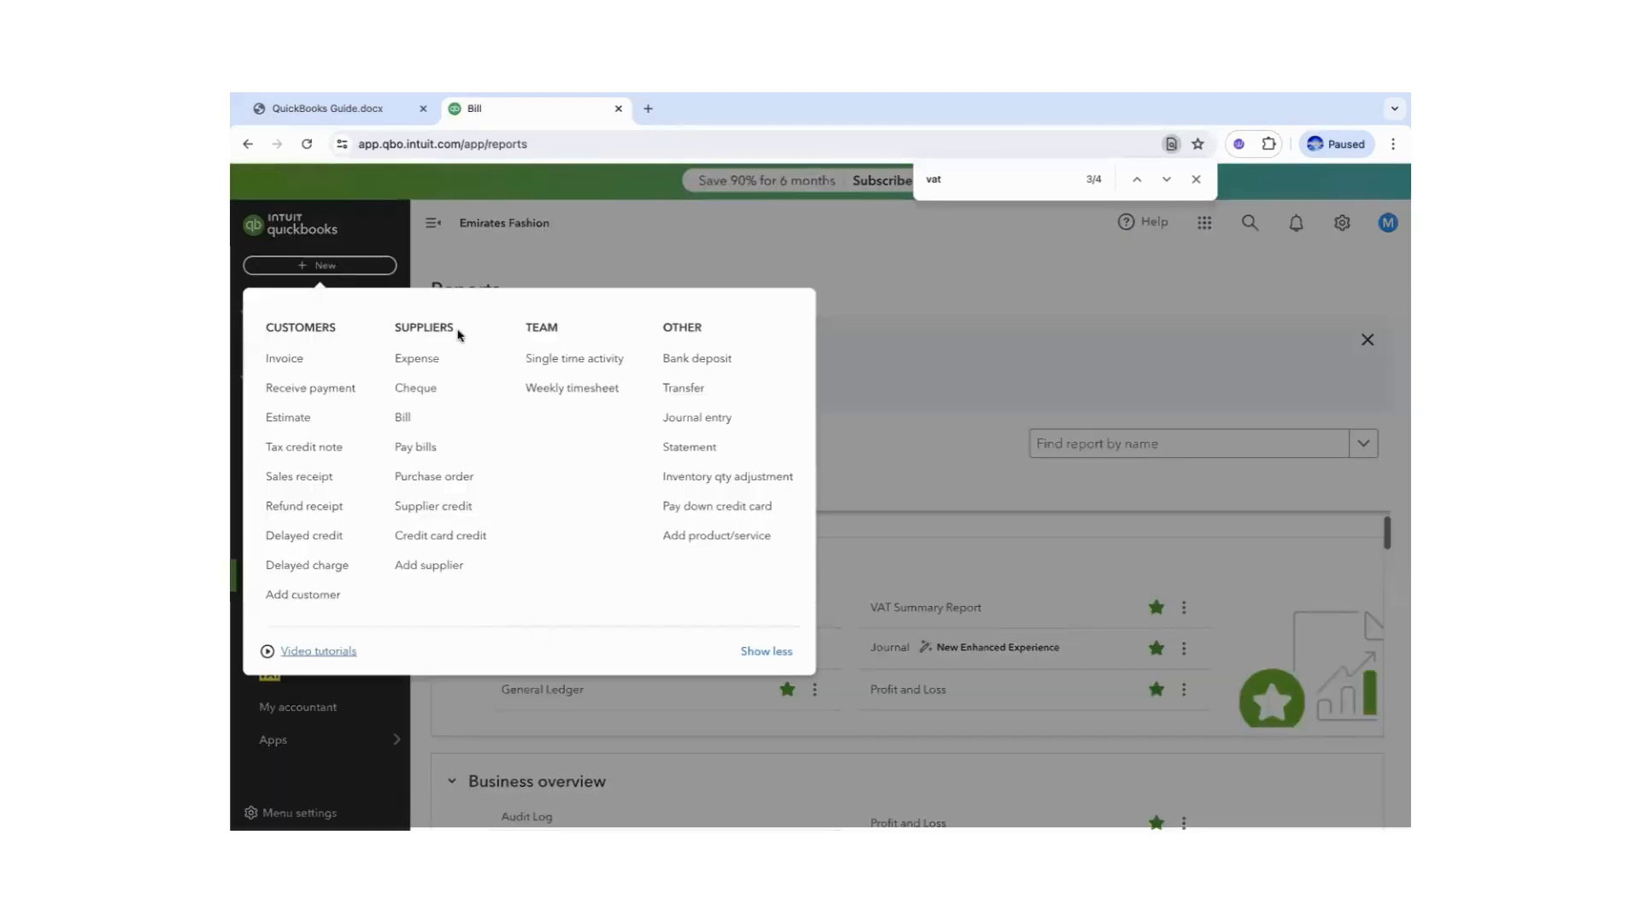
click(284, 358)
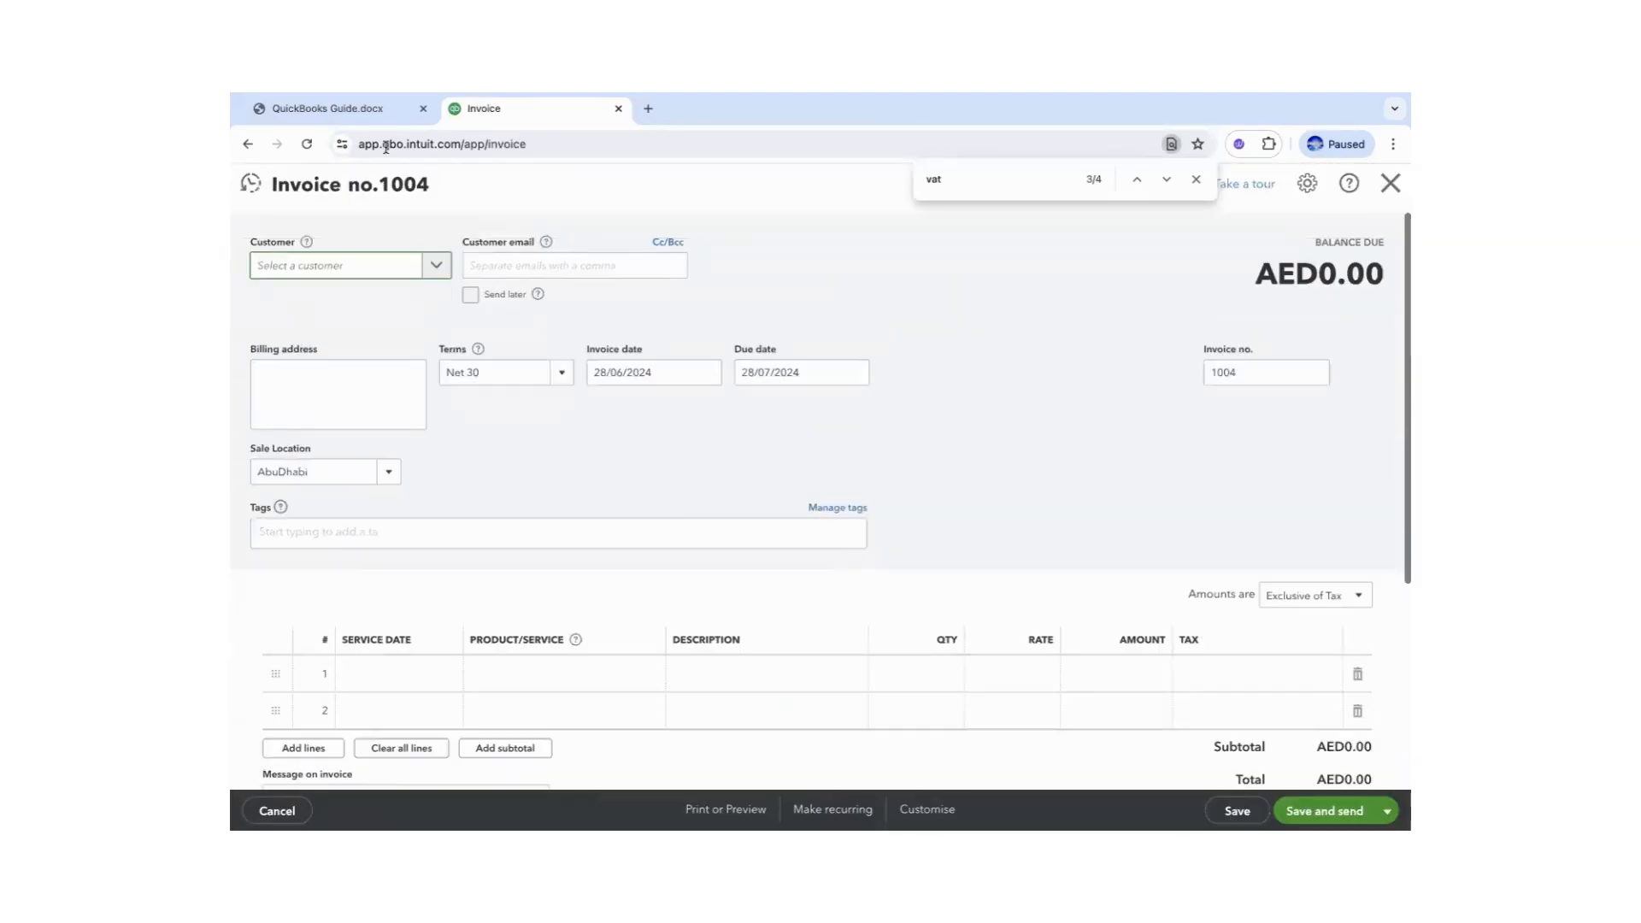
- Look up the bundle sale in the guide and select Kedijha Fashion as the invoice customer
click(346, 112)
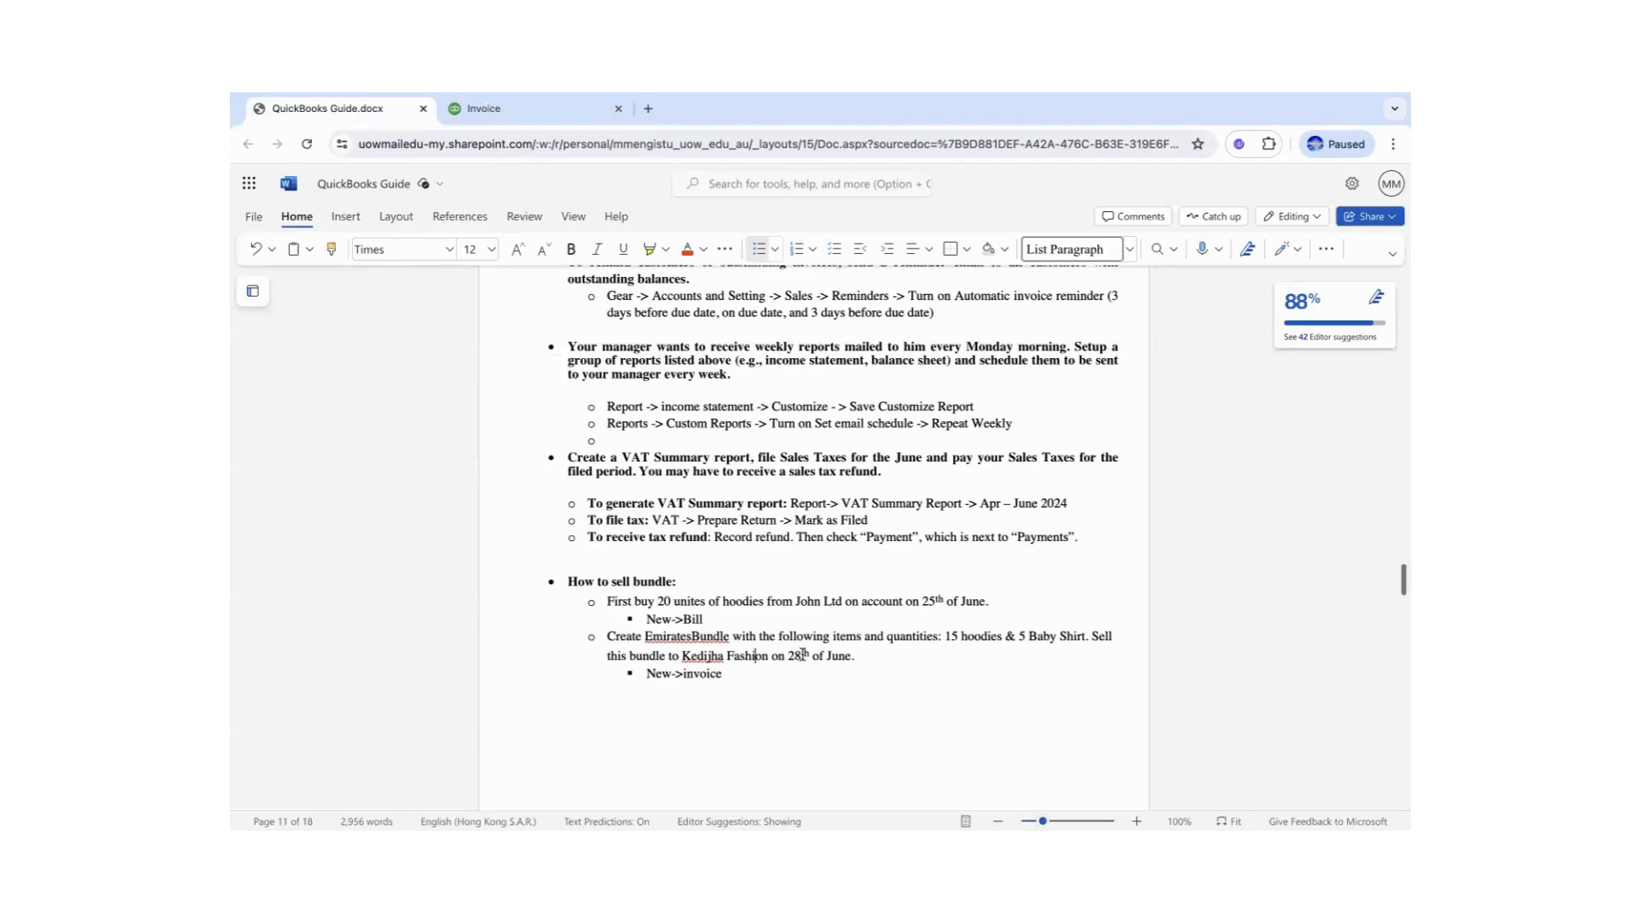
click(515, 112)
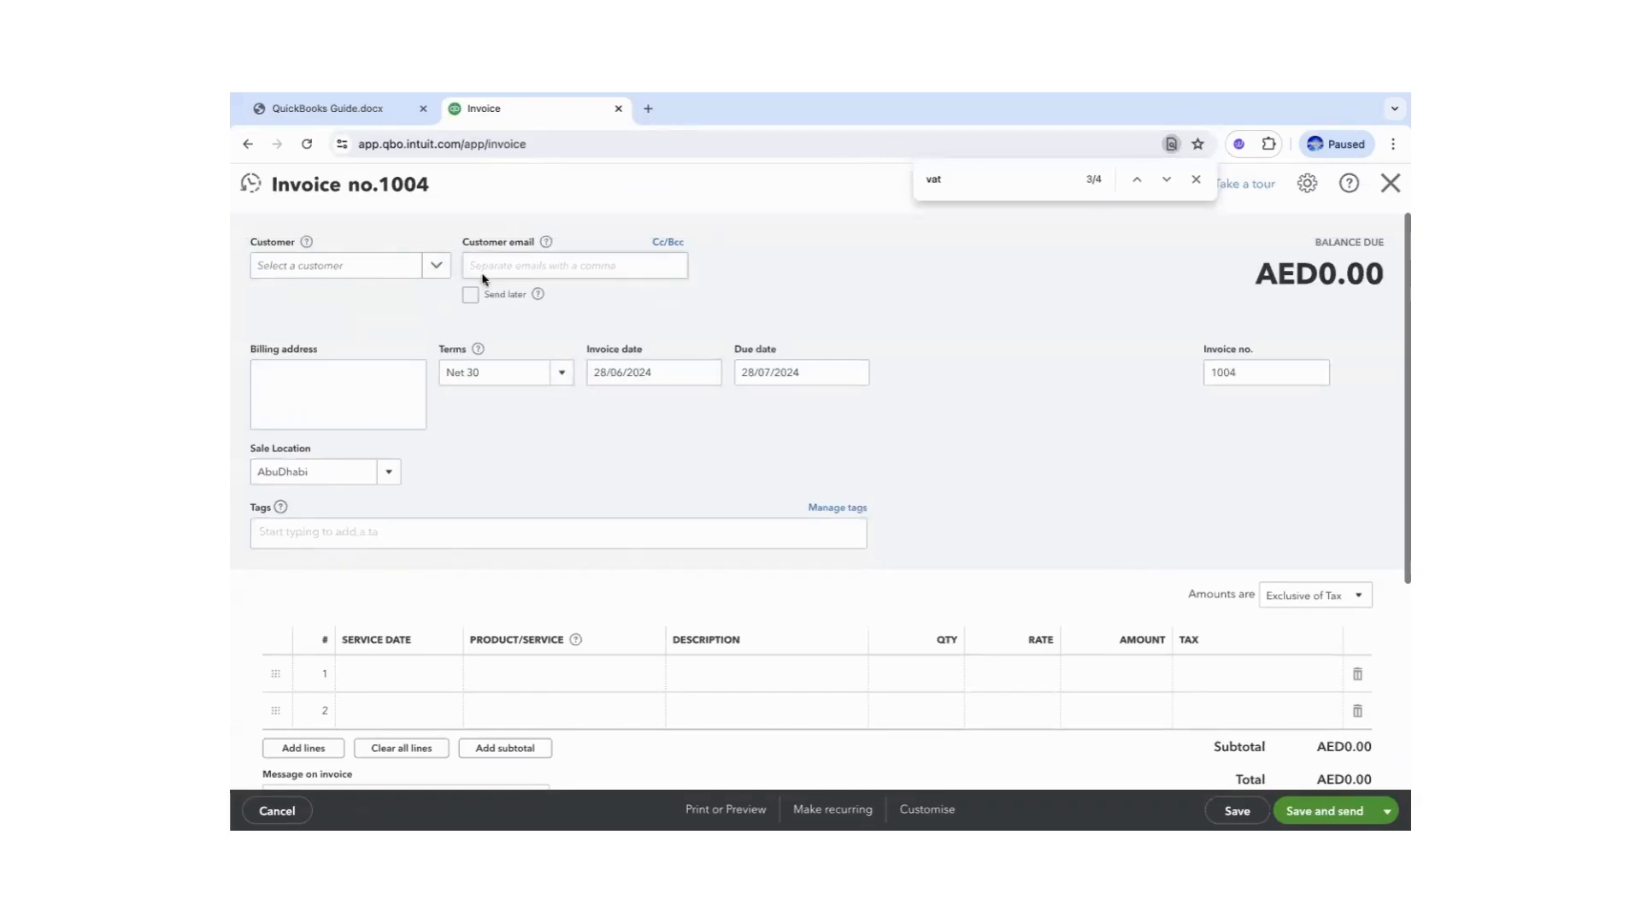
click(443, 272)
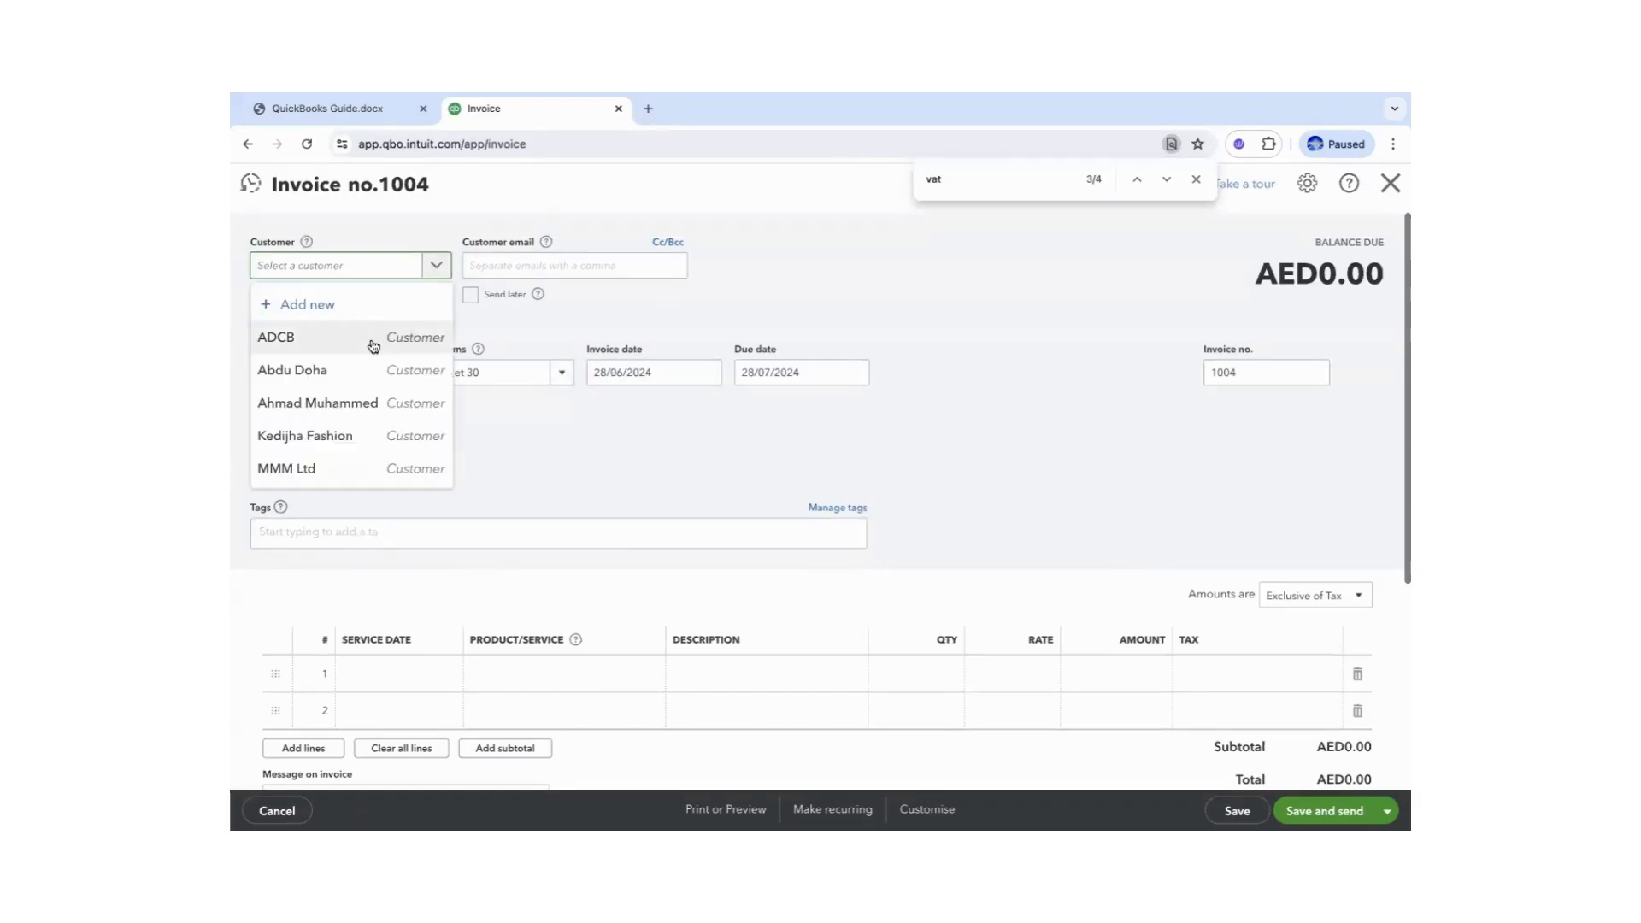
click(337, 435)
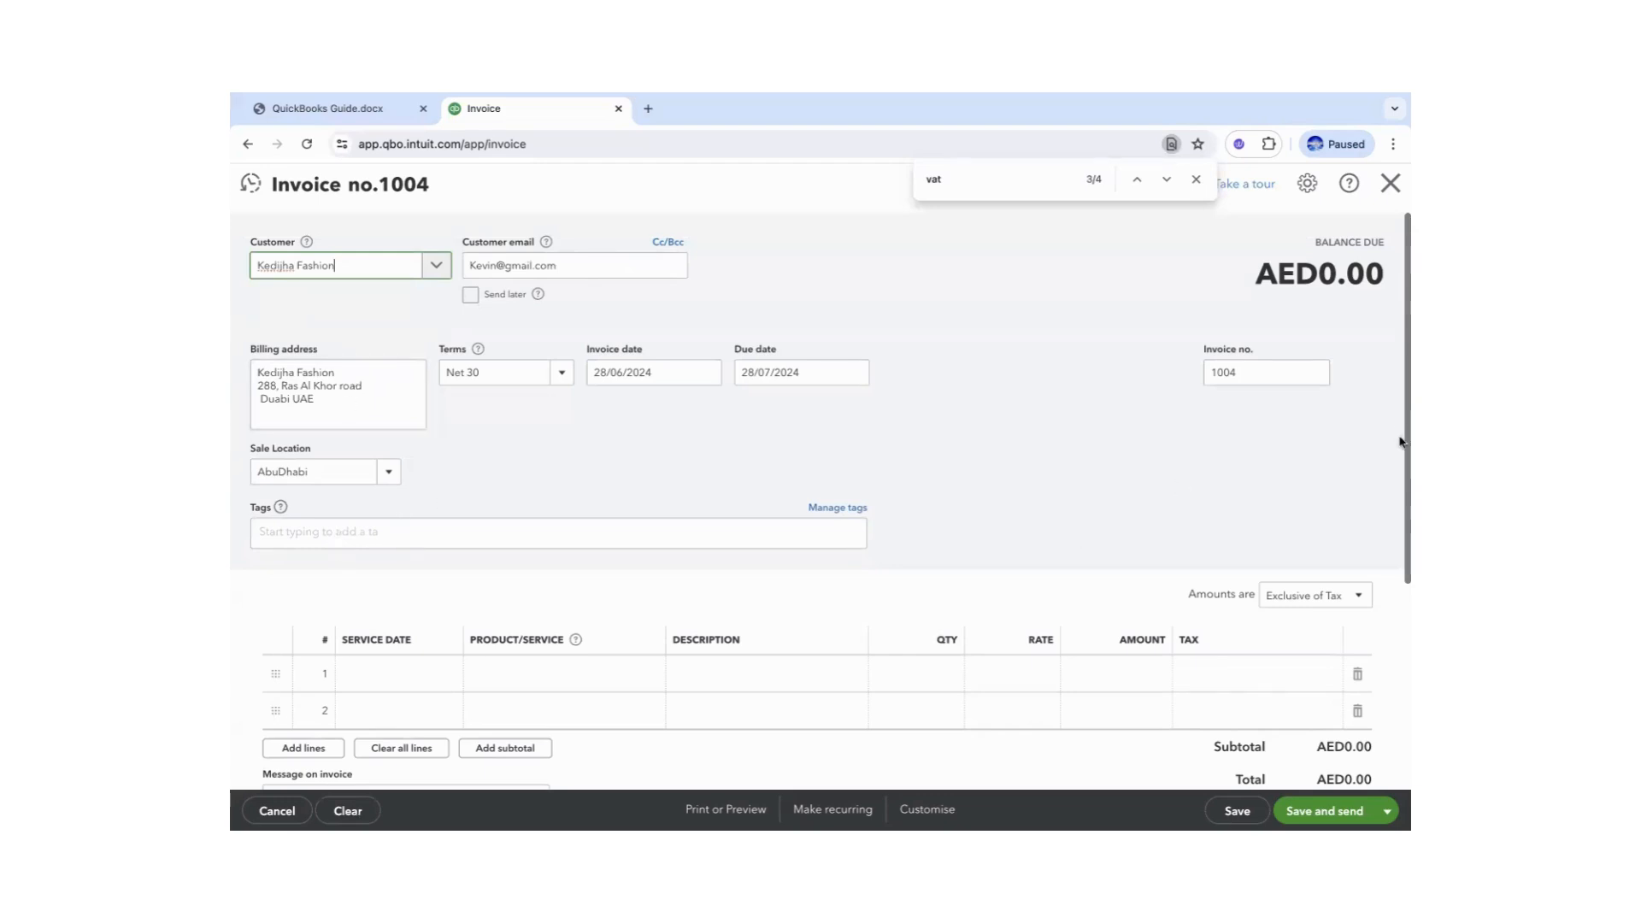
click(1400, 476)
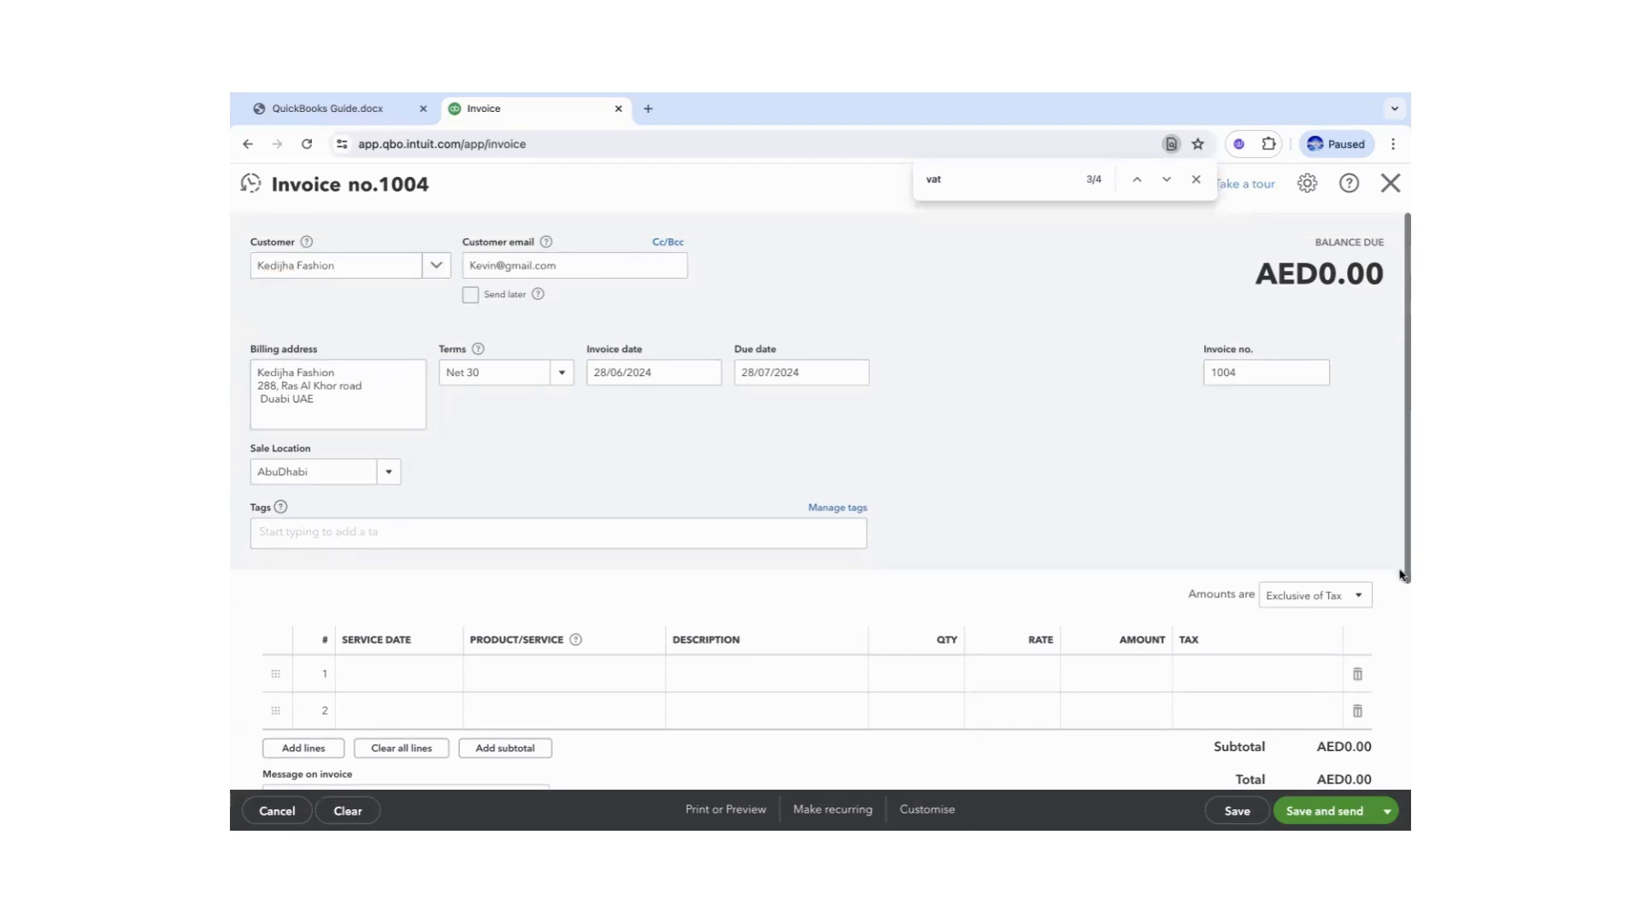
scroll(1401, 579, down, 1)
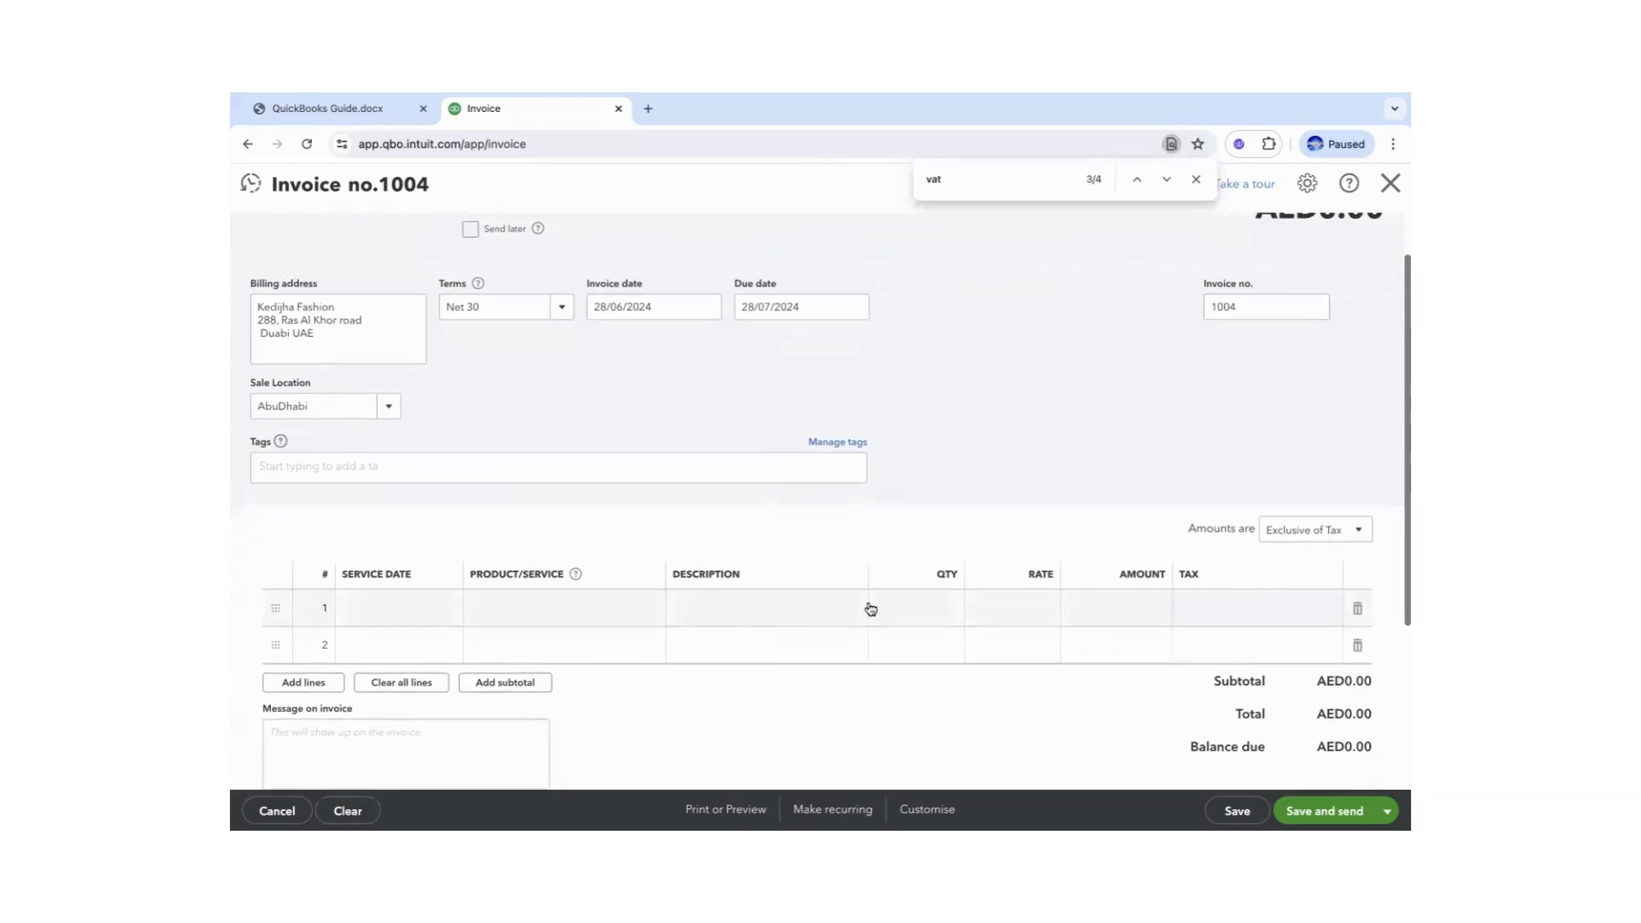
- Add invoice lines for 5 Baby Shirts and 15 Hoodies
click(450, 612)
click(550, 609)
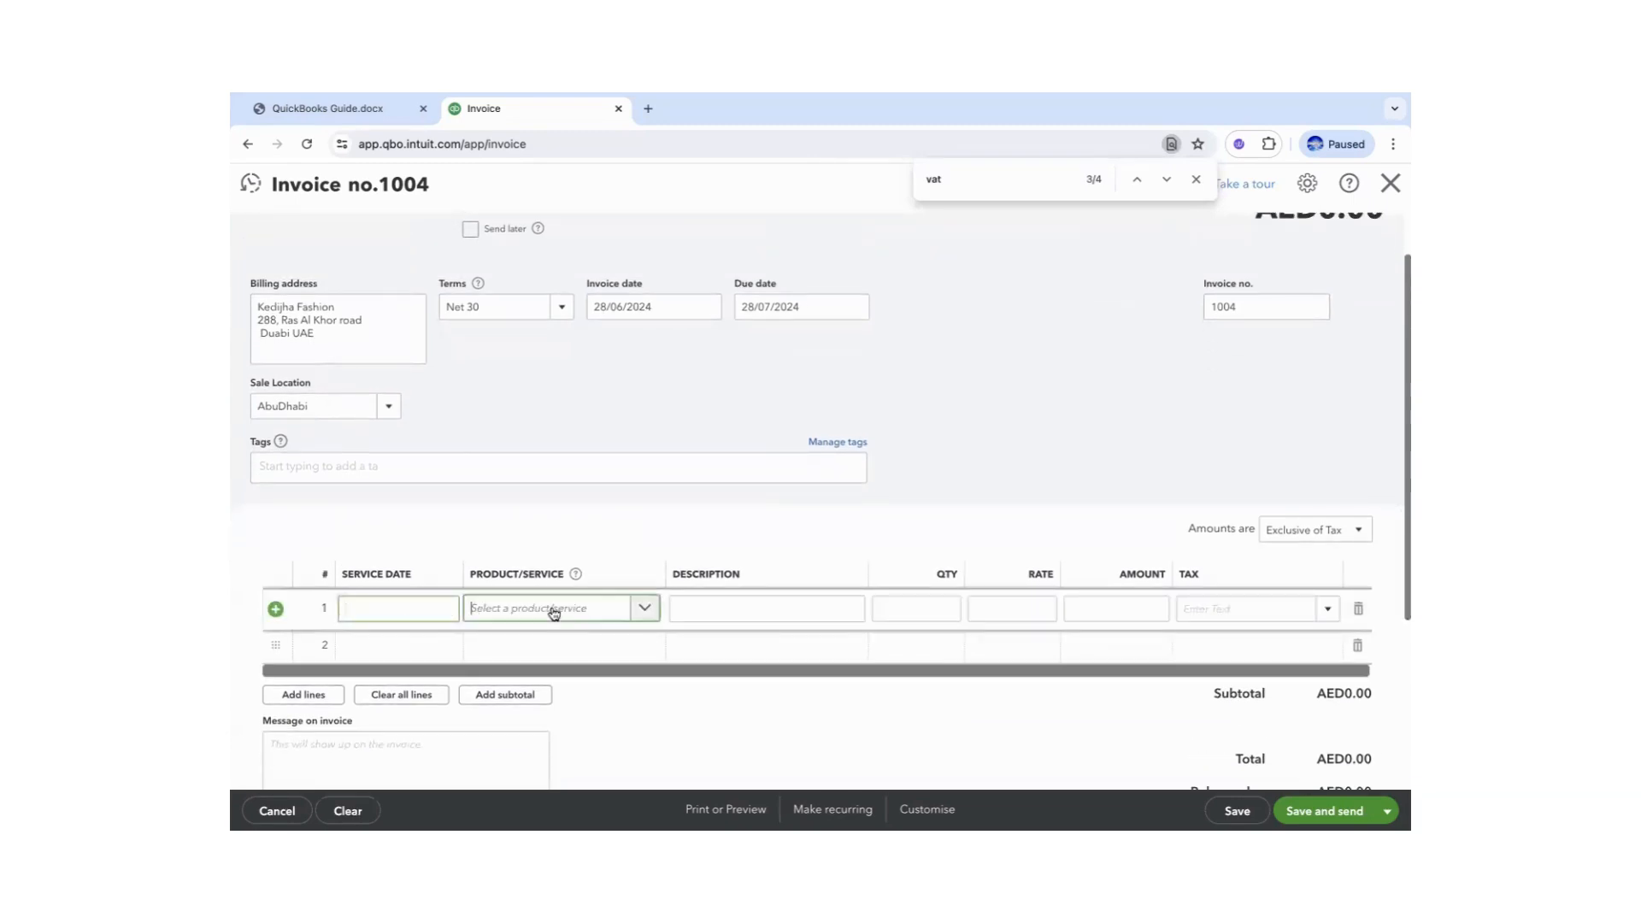
click(507, 403)
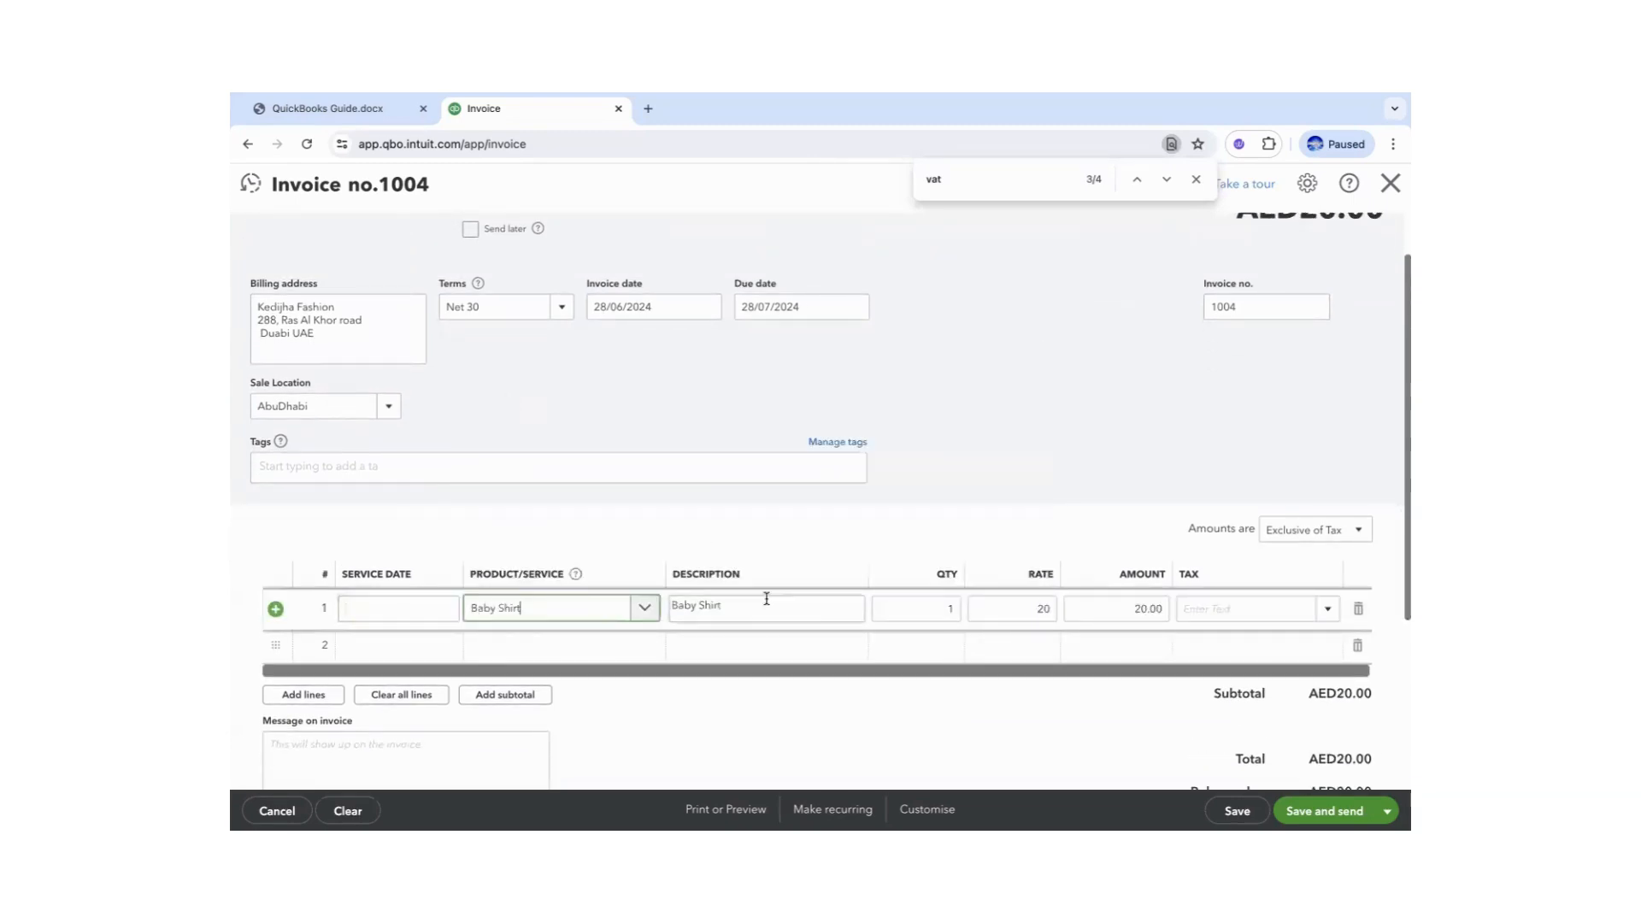
click(929, 610)
text(5)
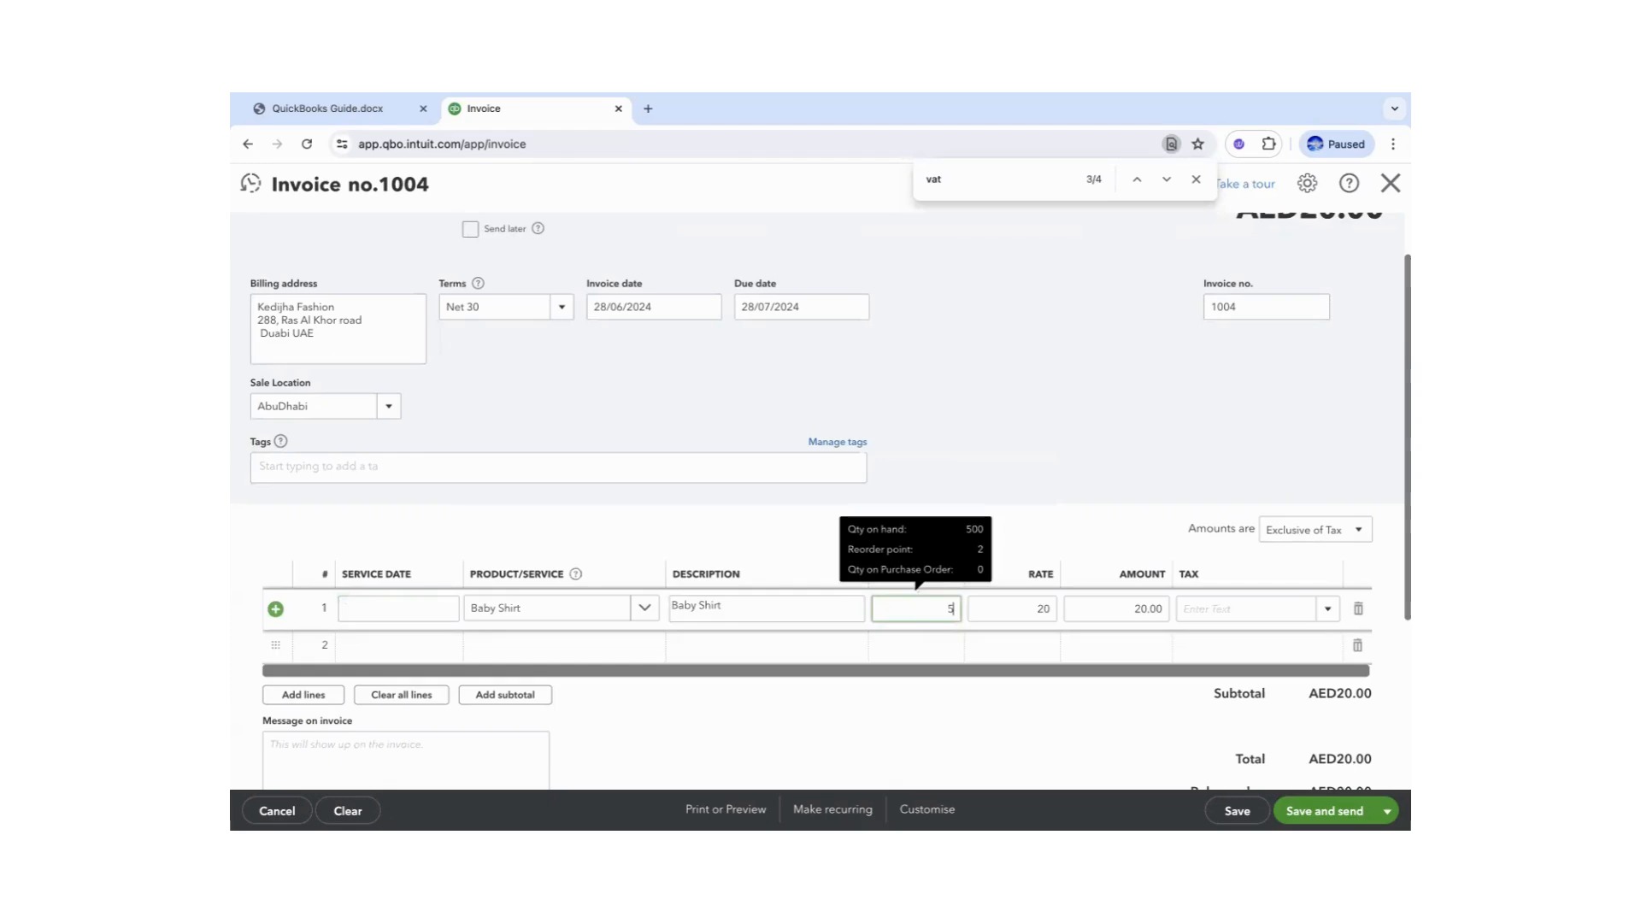
click(531, 646)
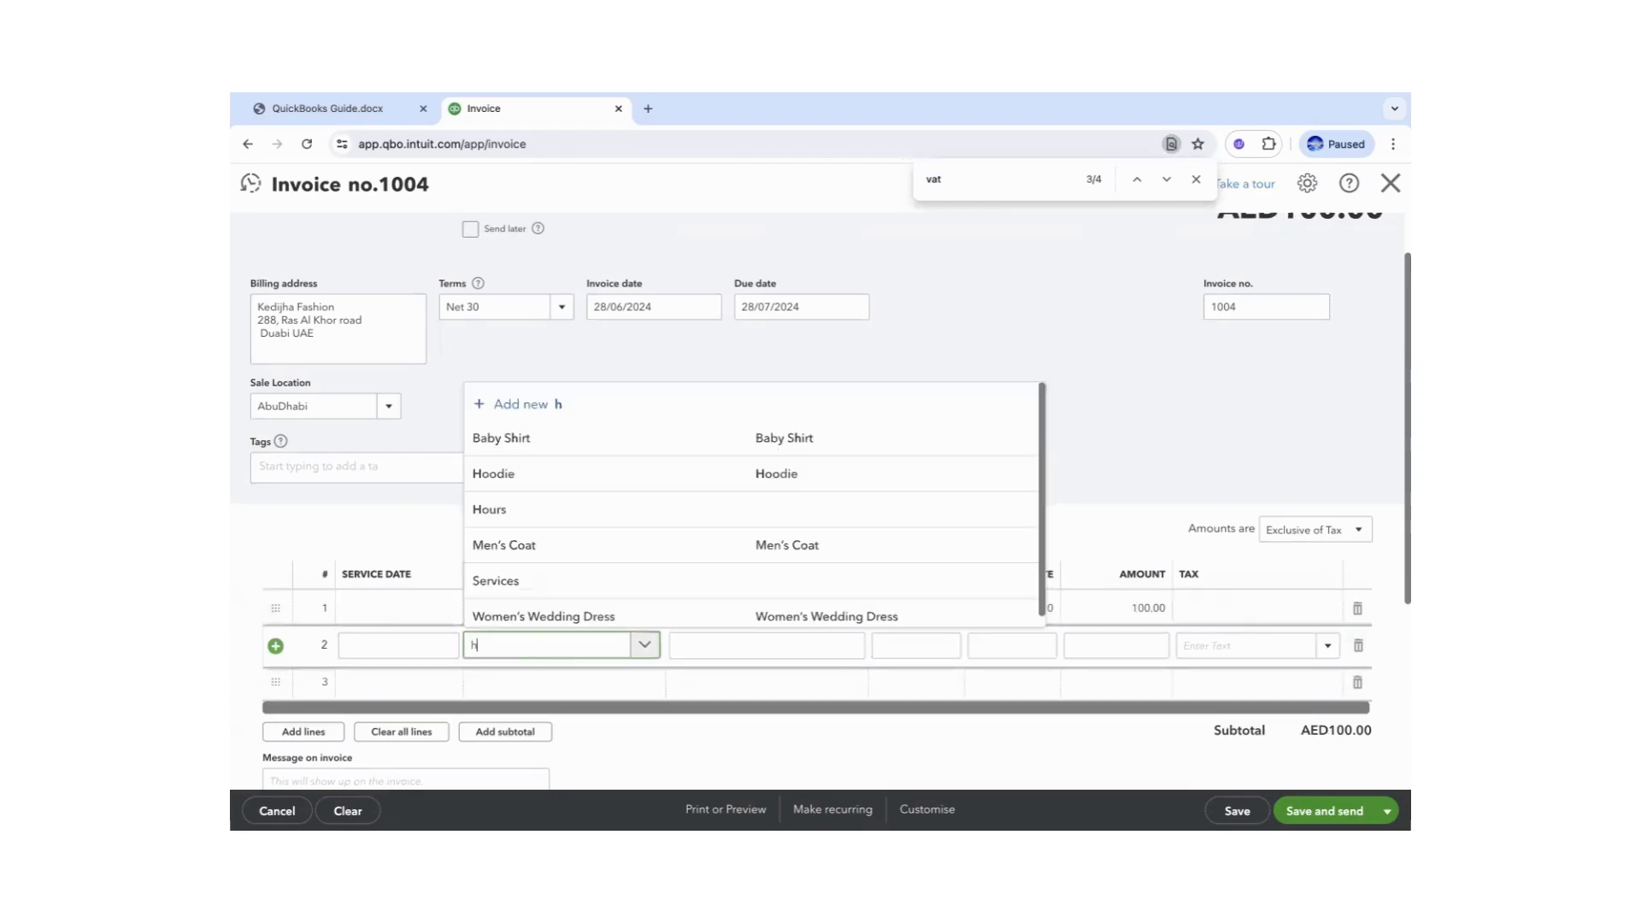
click(509, 470)
click(538, 644)
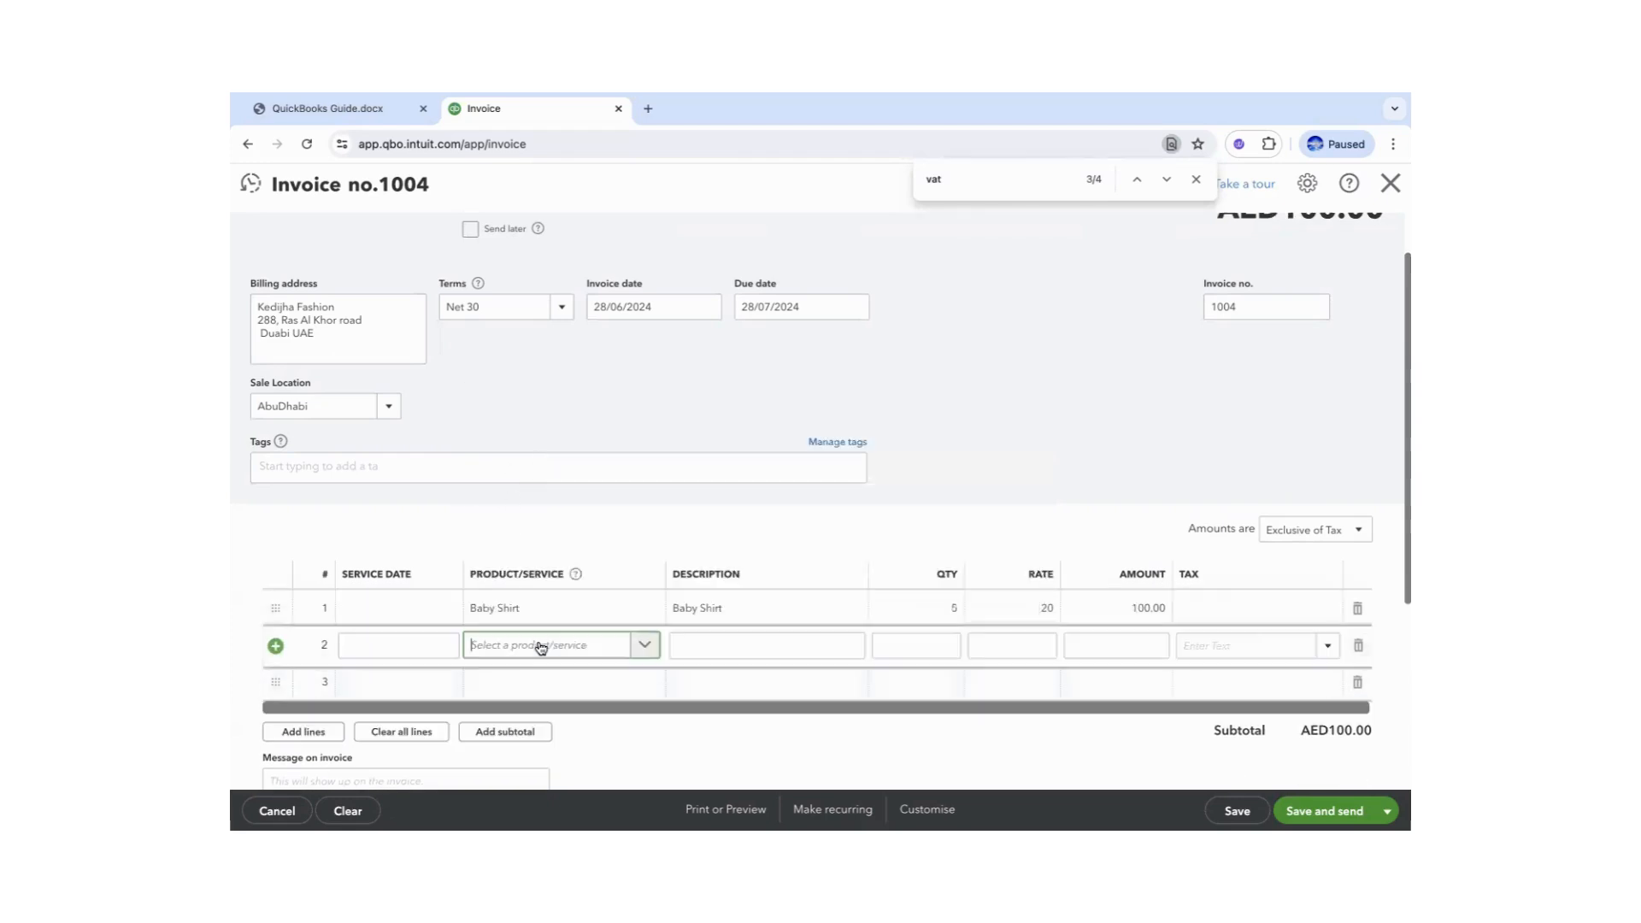
click(505, 476)
click(935, 643)
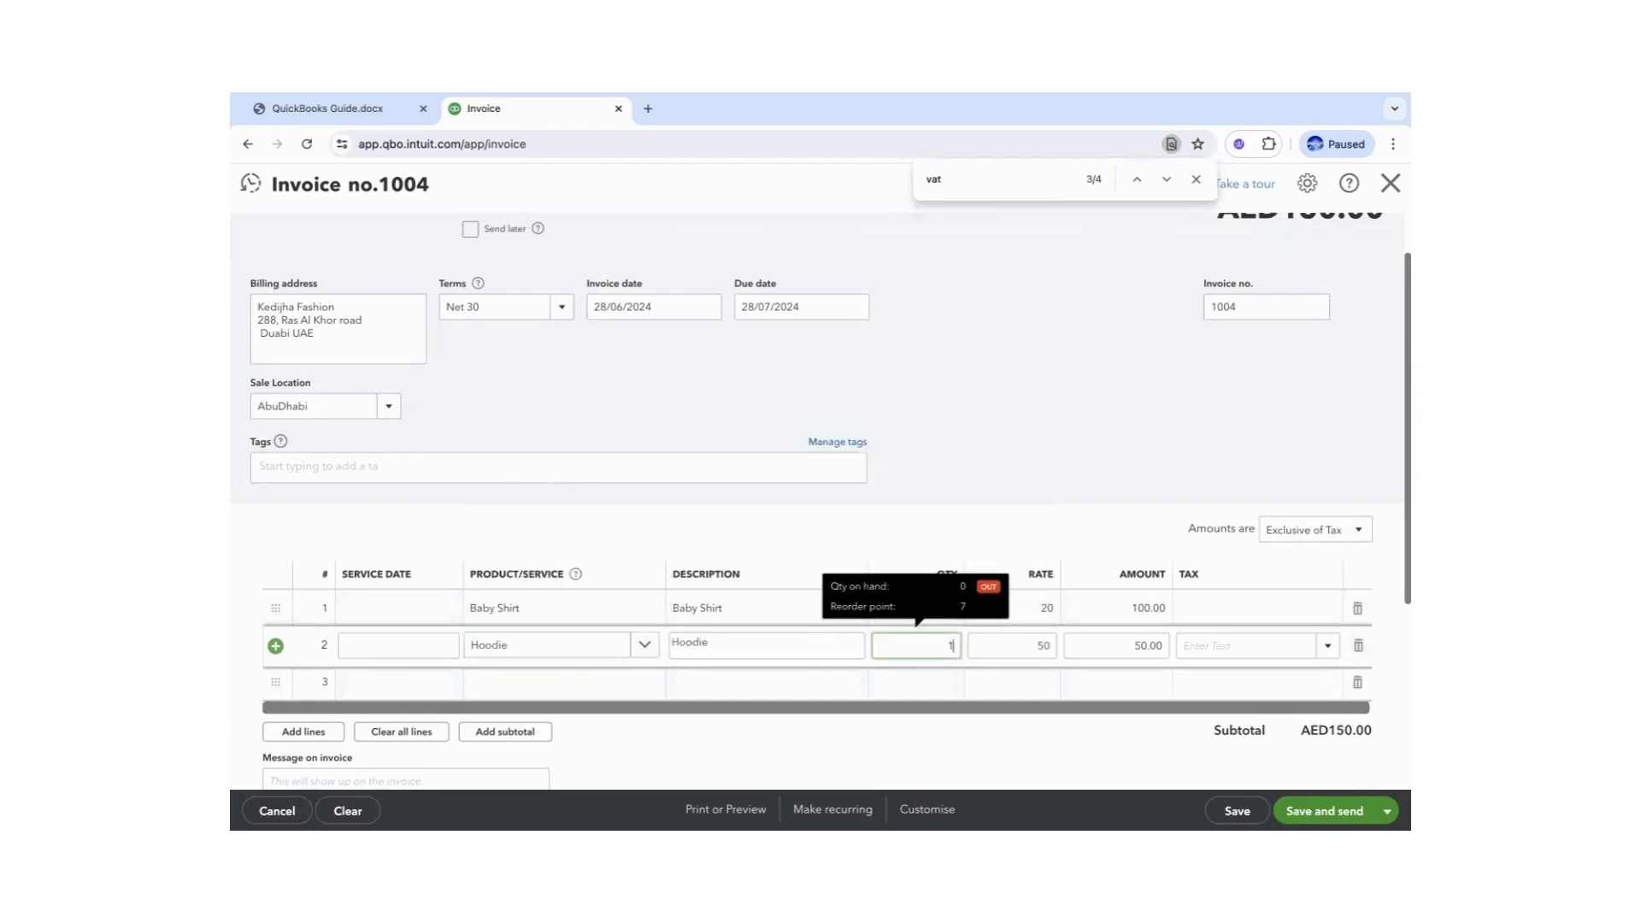
text(5)
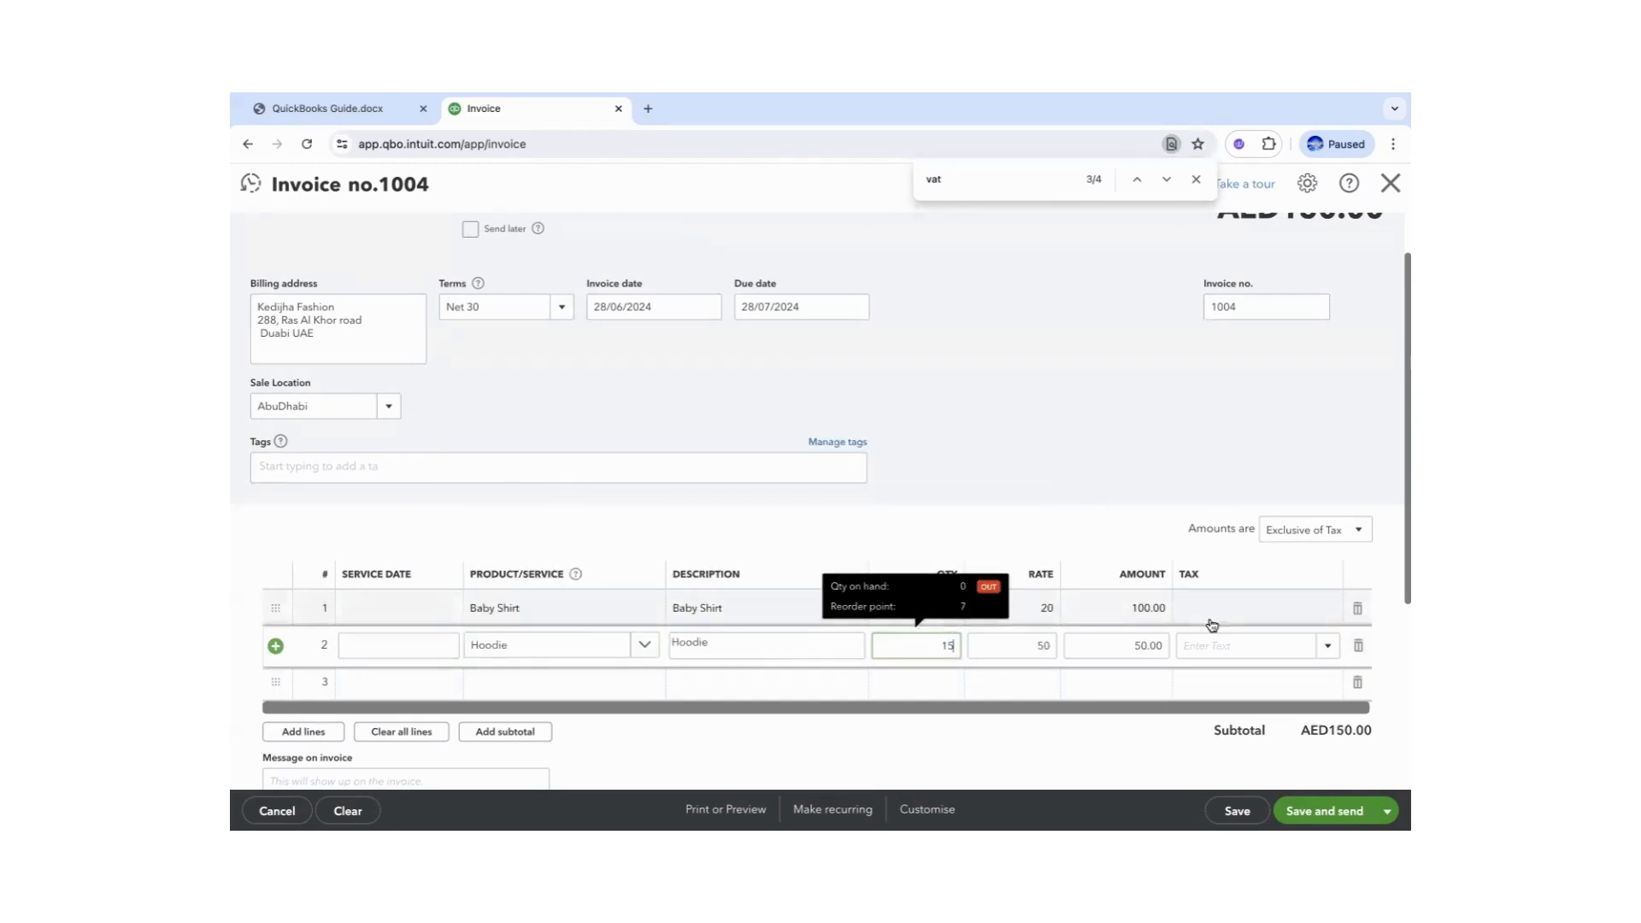
- Apply SR Standard Rated (AUH) tax to both invoice lines
click(1273, 608)
click(1327, 609)
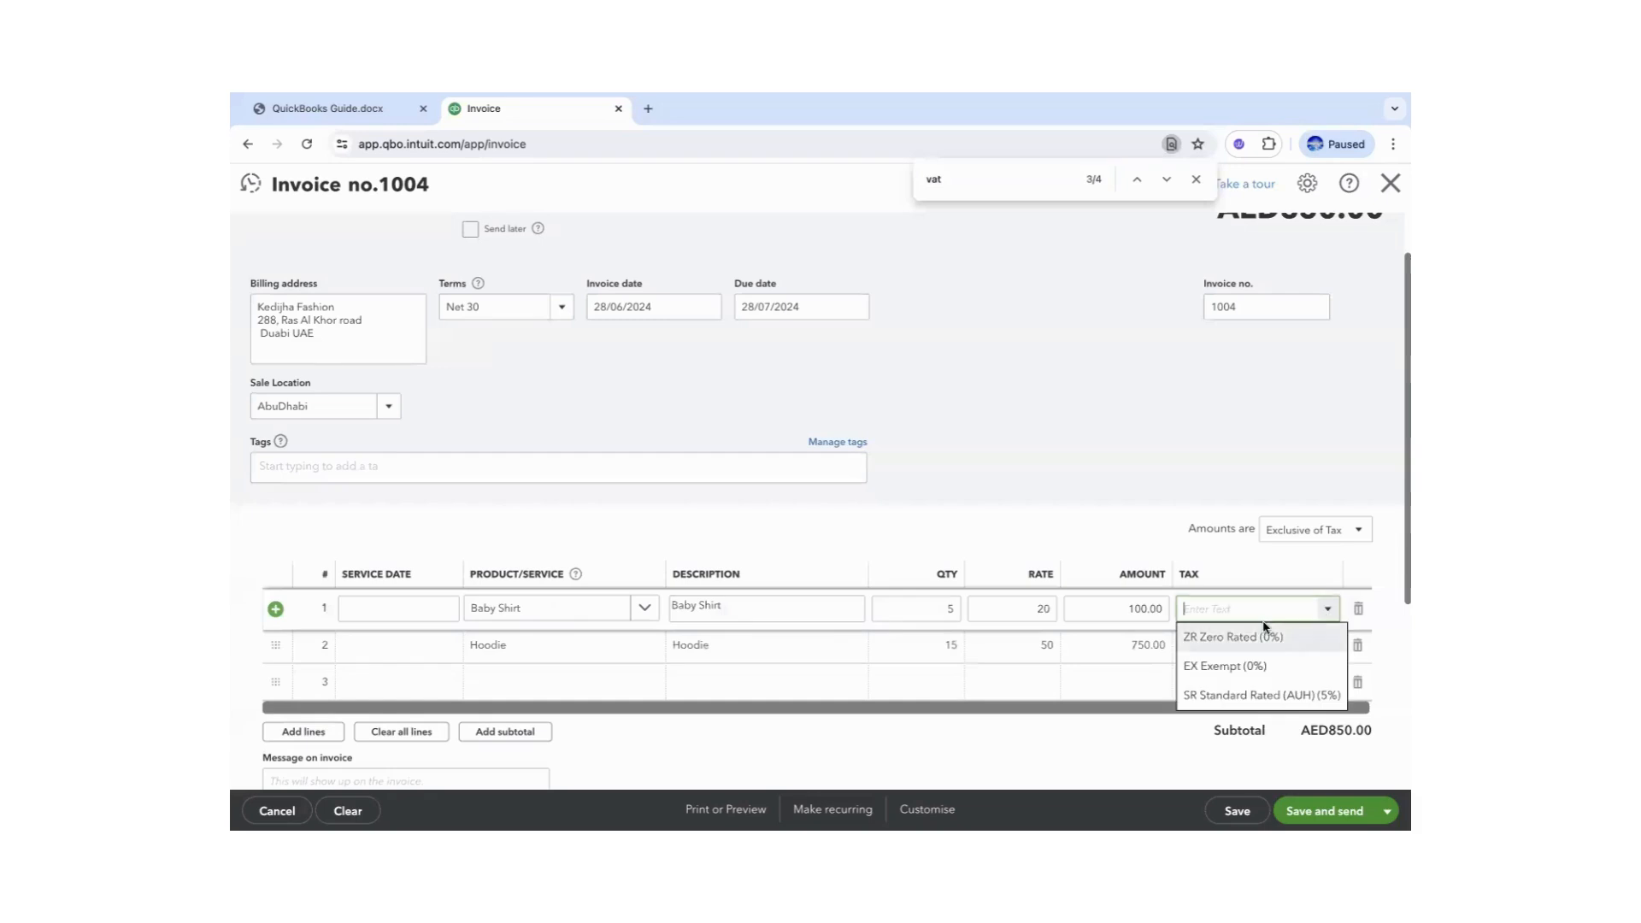
click(1260, 695)
click(1329, 655)
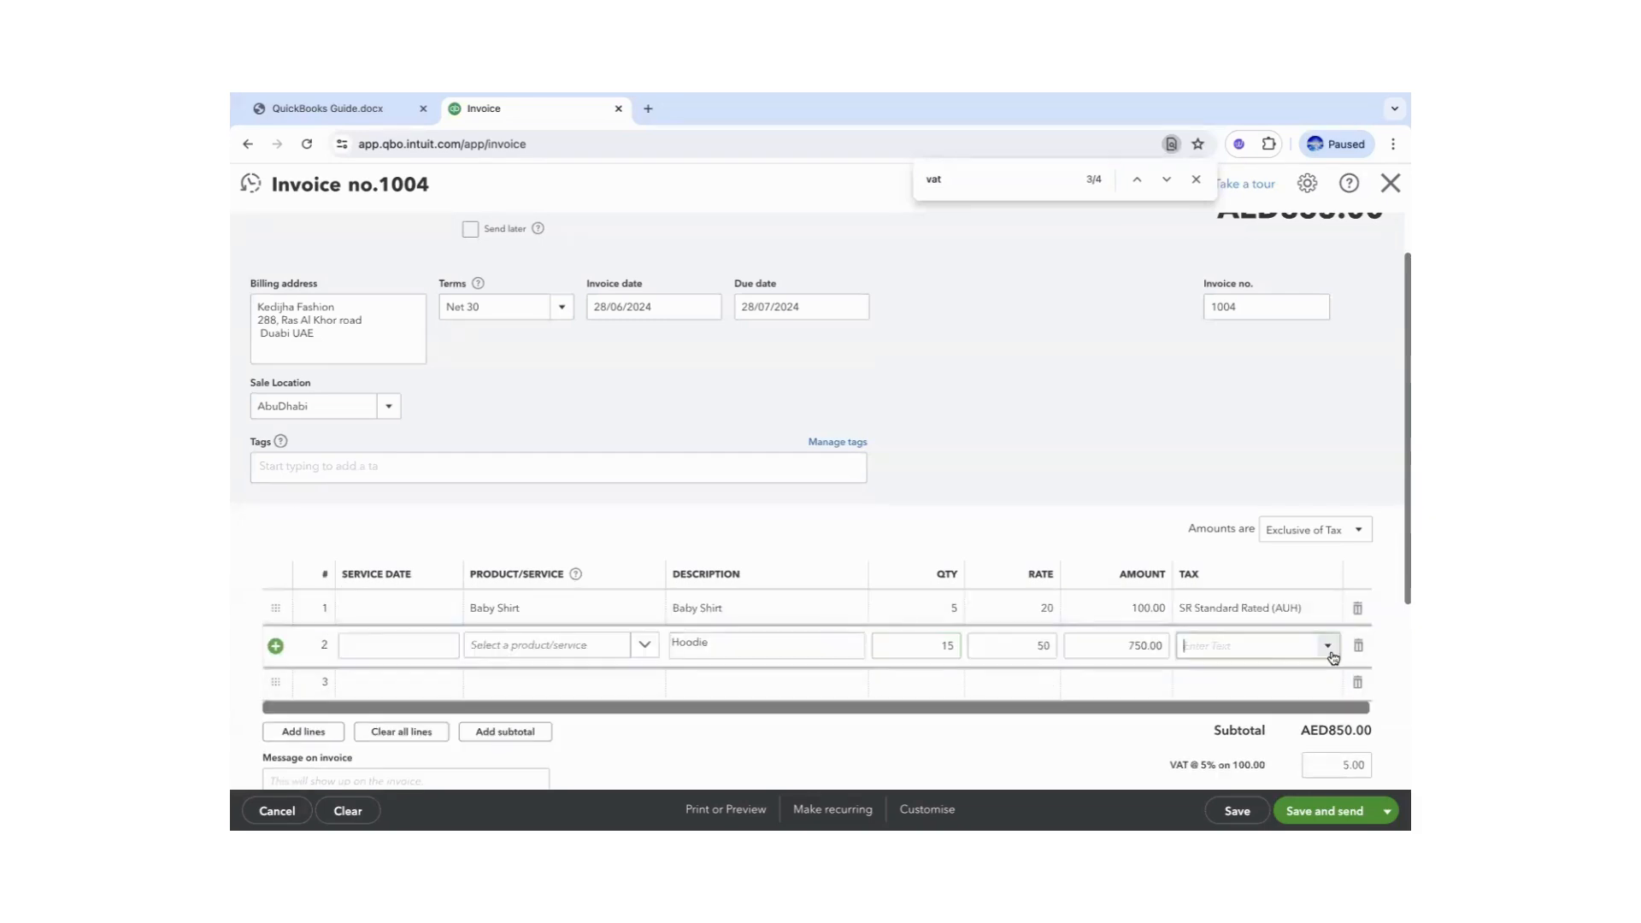
click(1332, 656)
click(1243, 729)
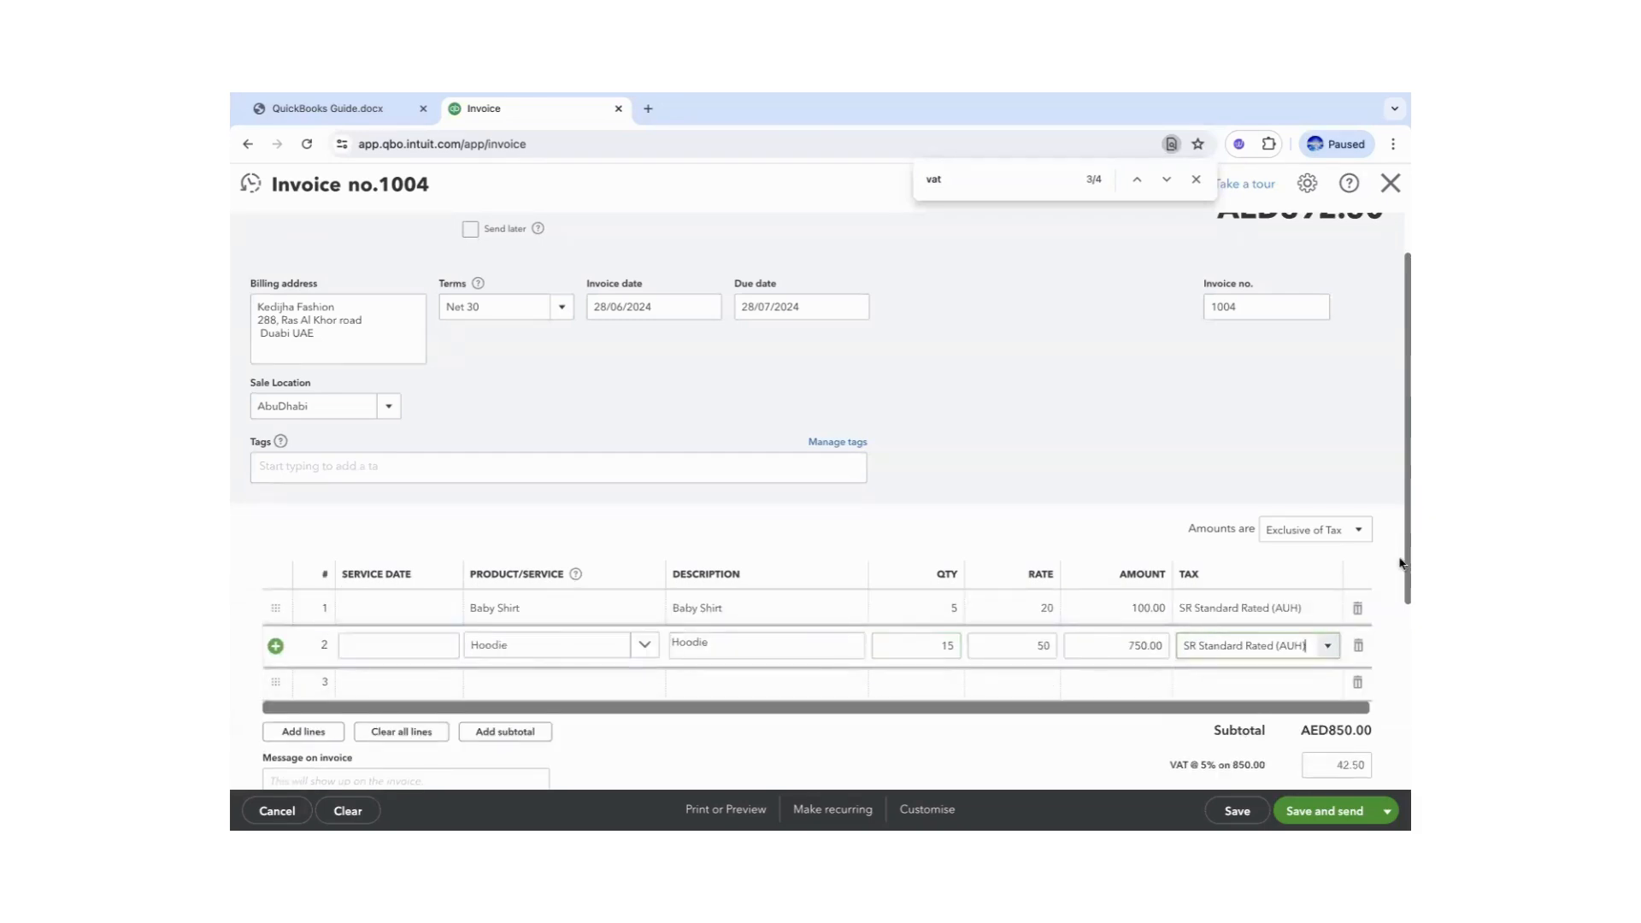
click(1400, 556)
drag(1400, 588, 1399, 644)
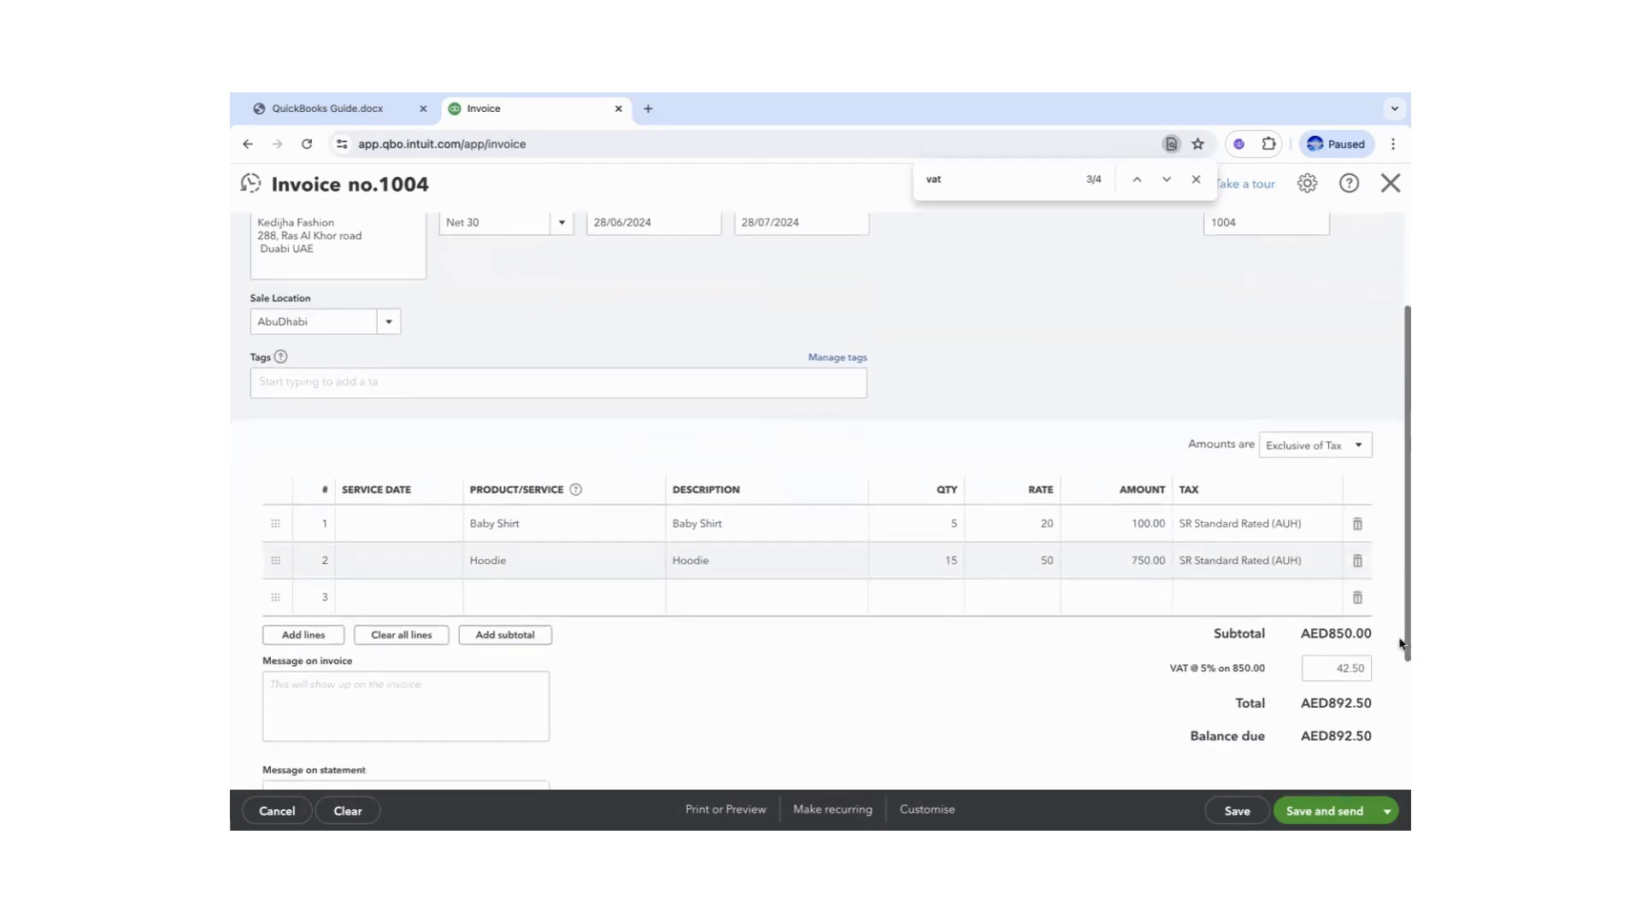
- Save invoice 1004 totalling AED892.50, dismiss the e-mail dialog, and close the invoice
click(342, 115)
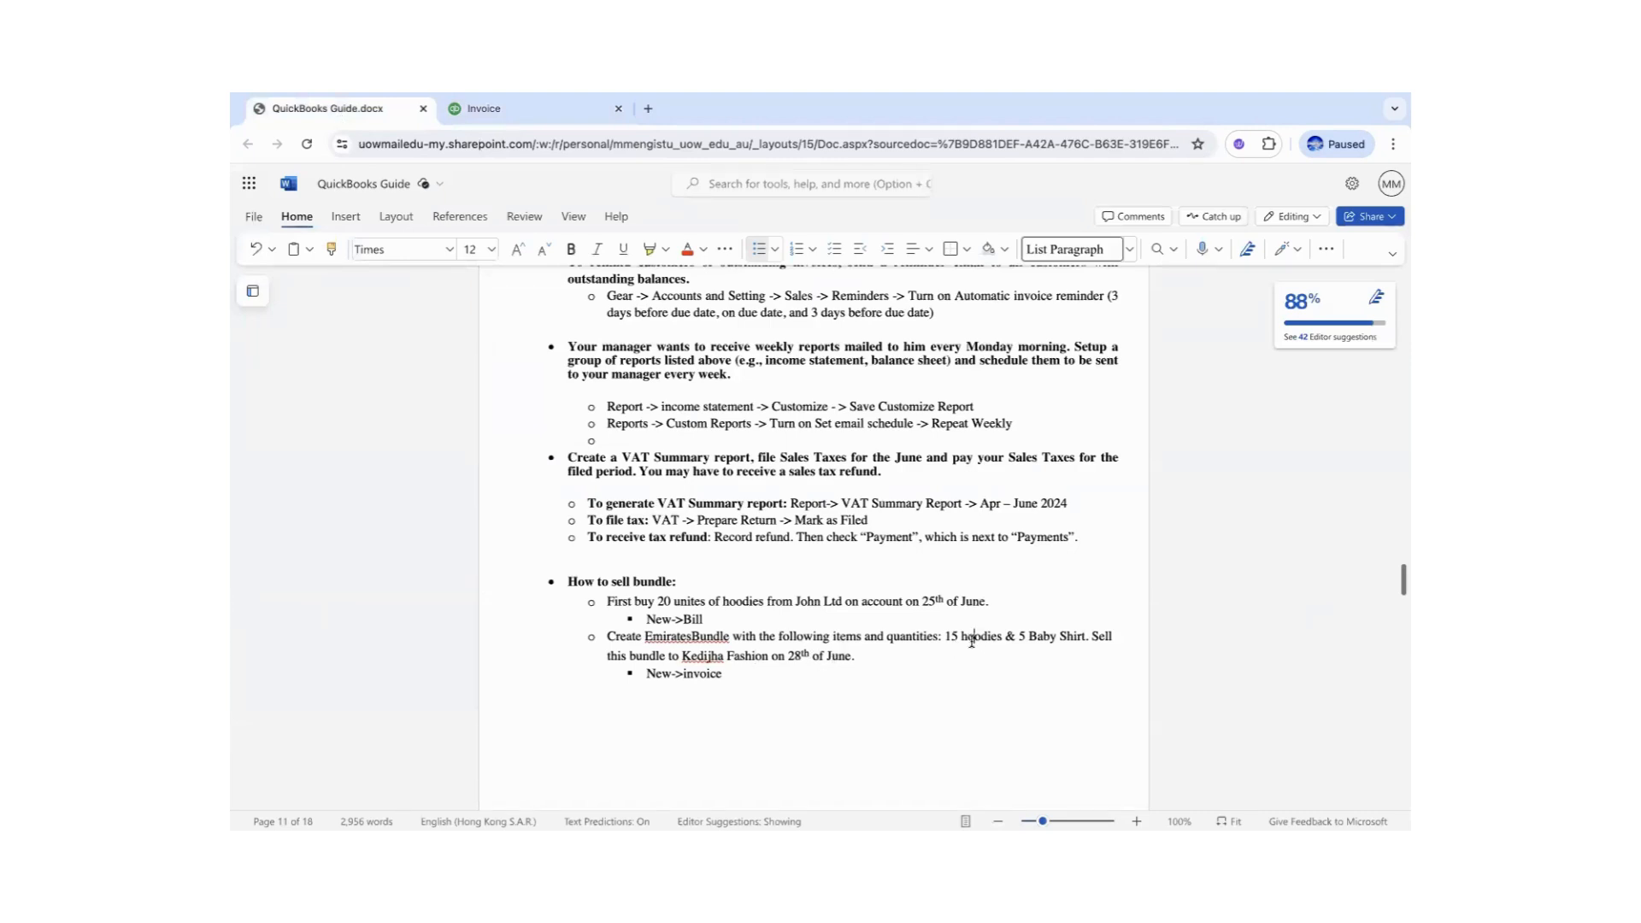
click(500, 110)
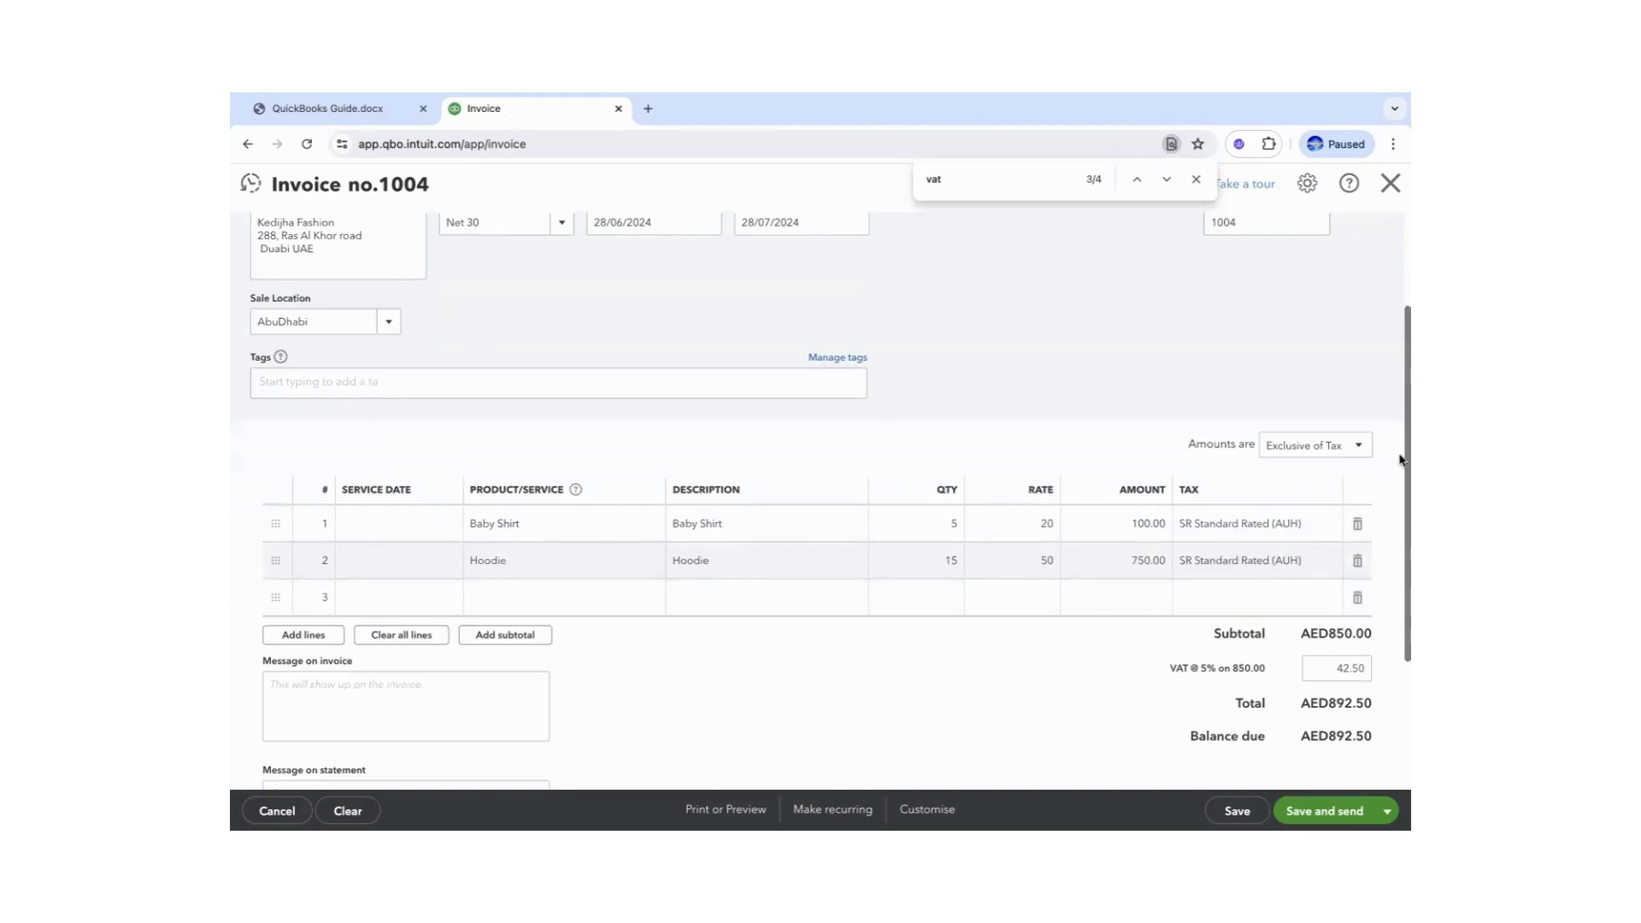
drag(1400, 394, 1400, 313)
scroll(1400, 312, down, 3)
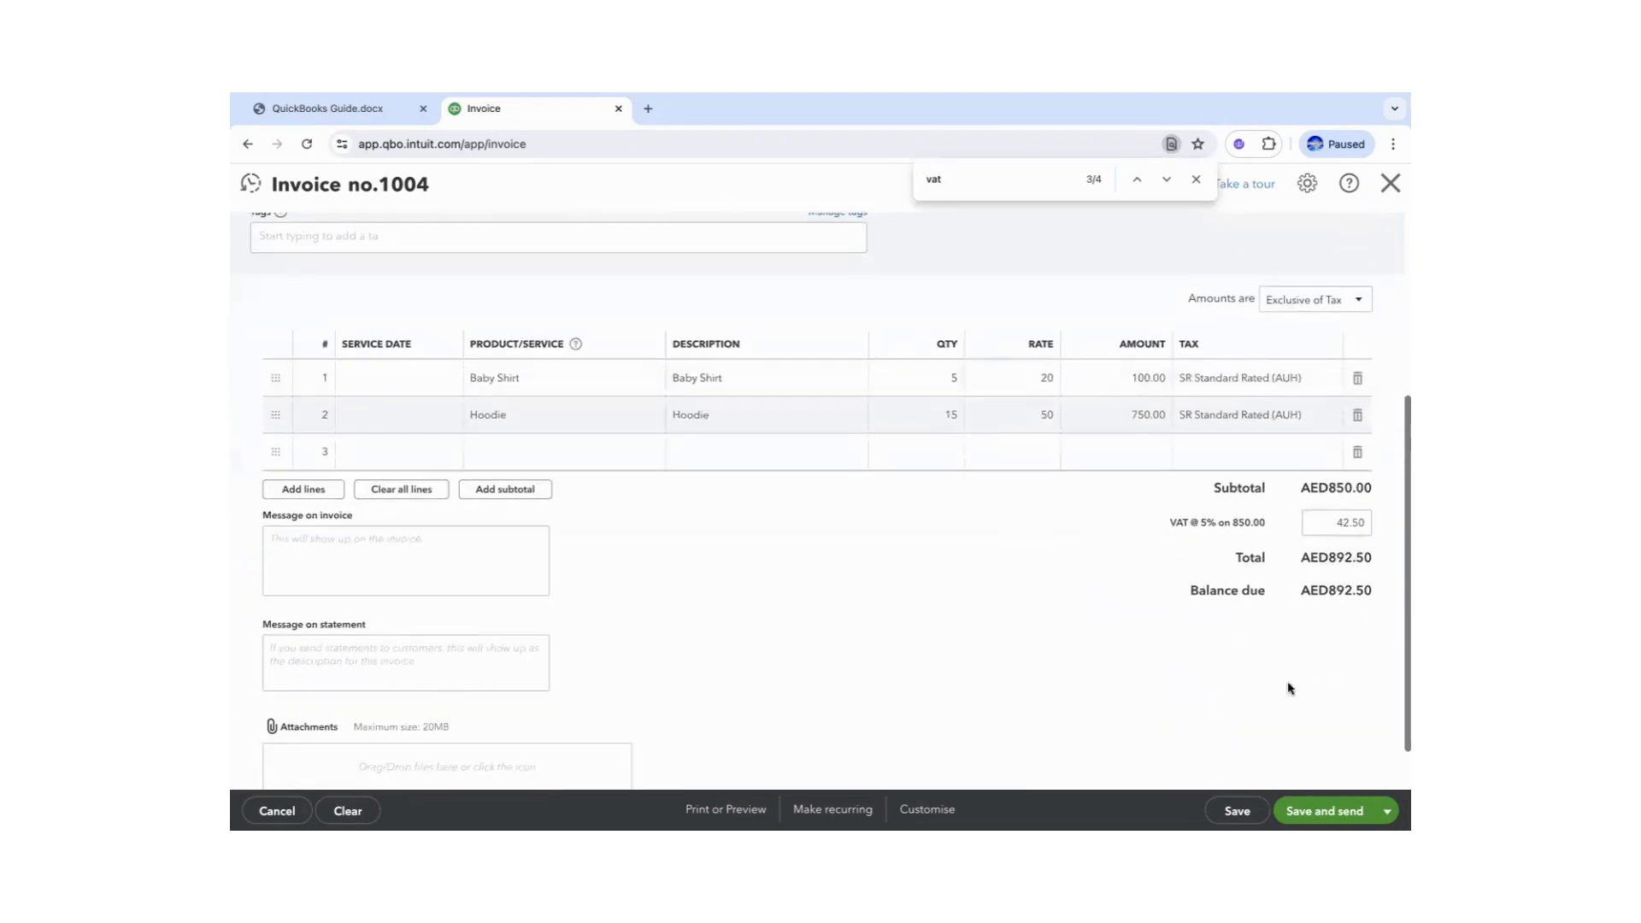
click(1308, 810)
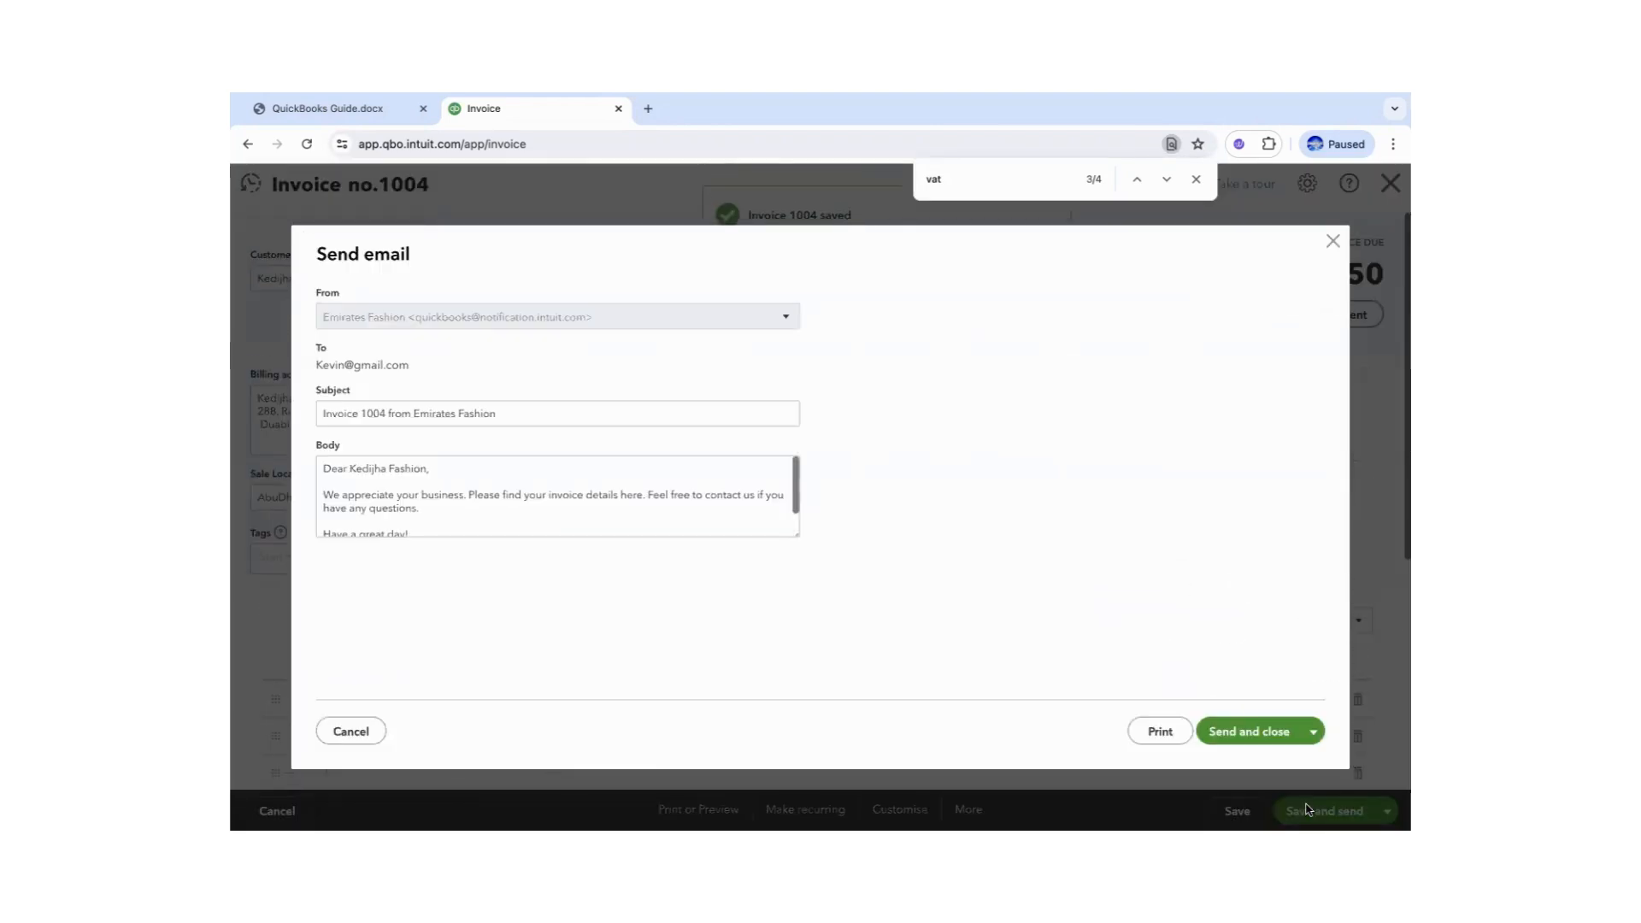
click(1332, 244)
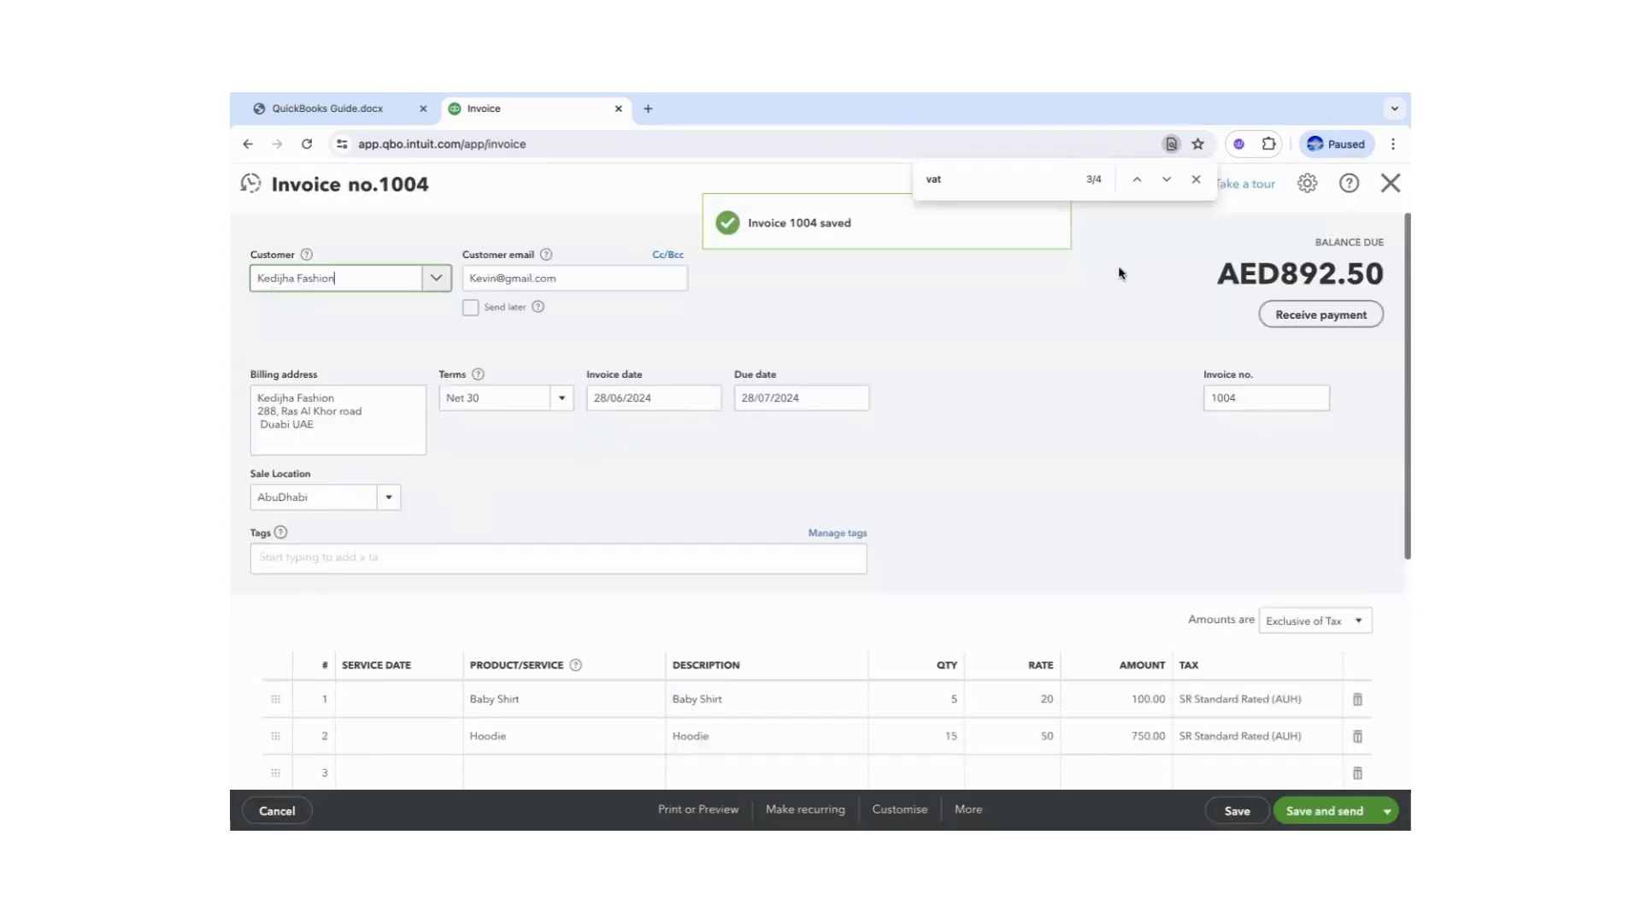
click(1391, 184)
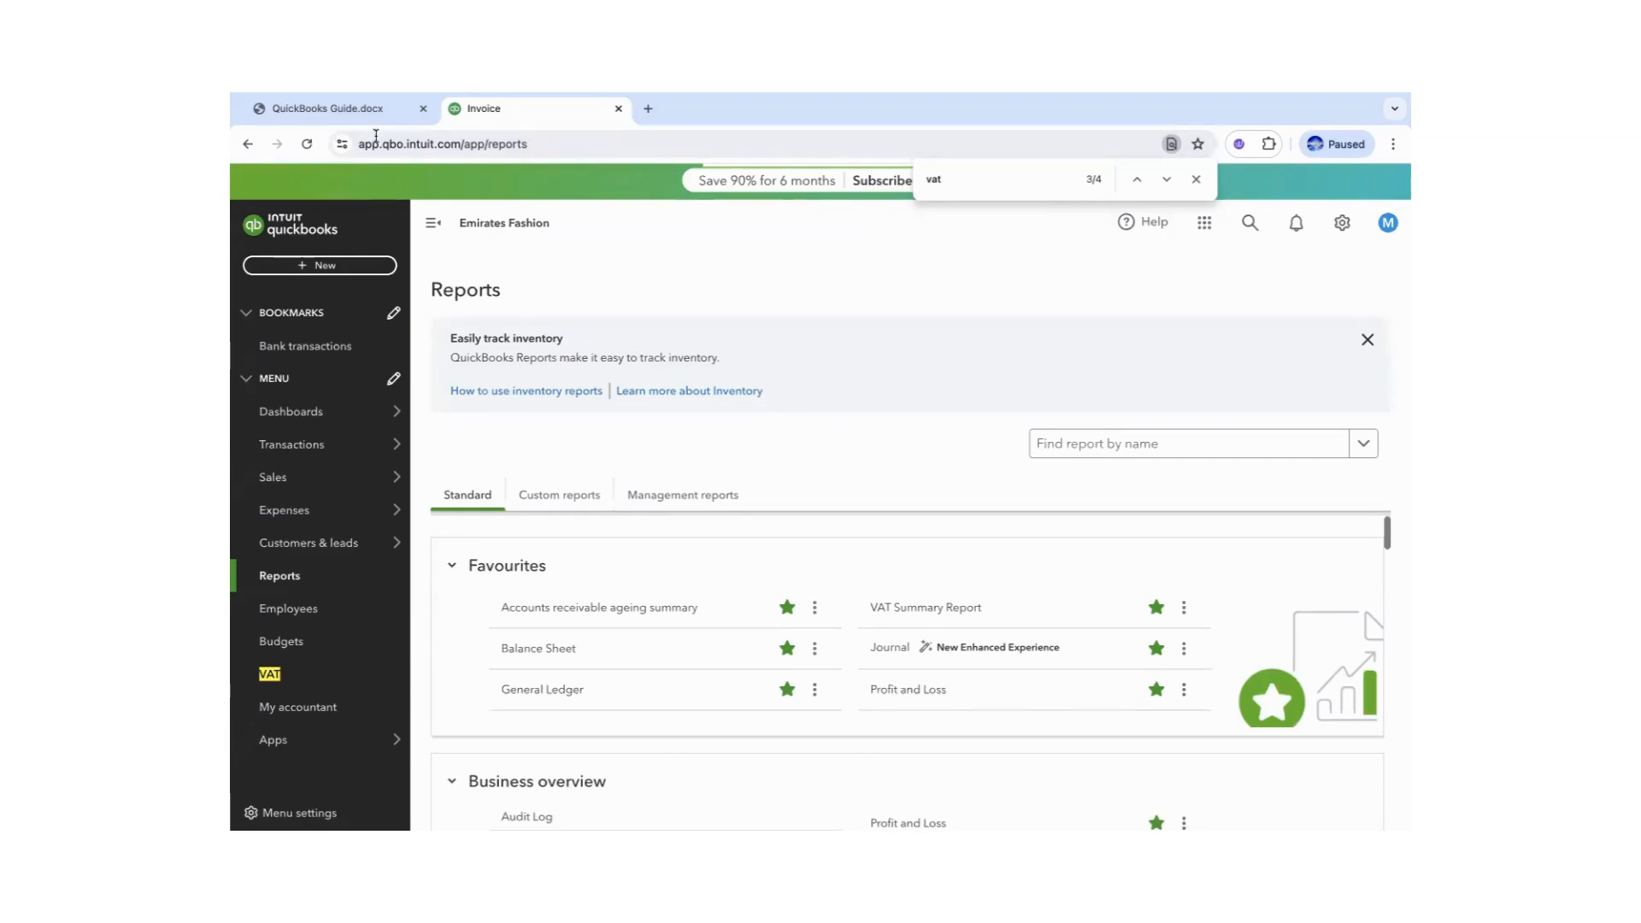
- Review the April–June 2024 VAT Summary Report and its export options, then open the VAT page
click(920, 612)
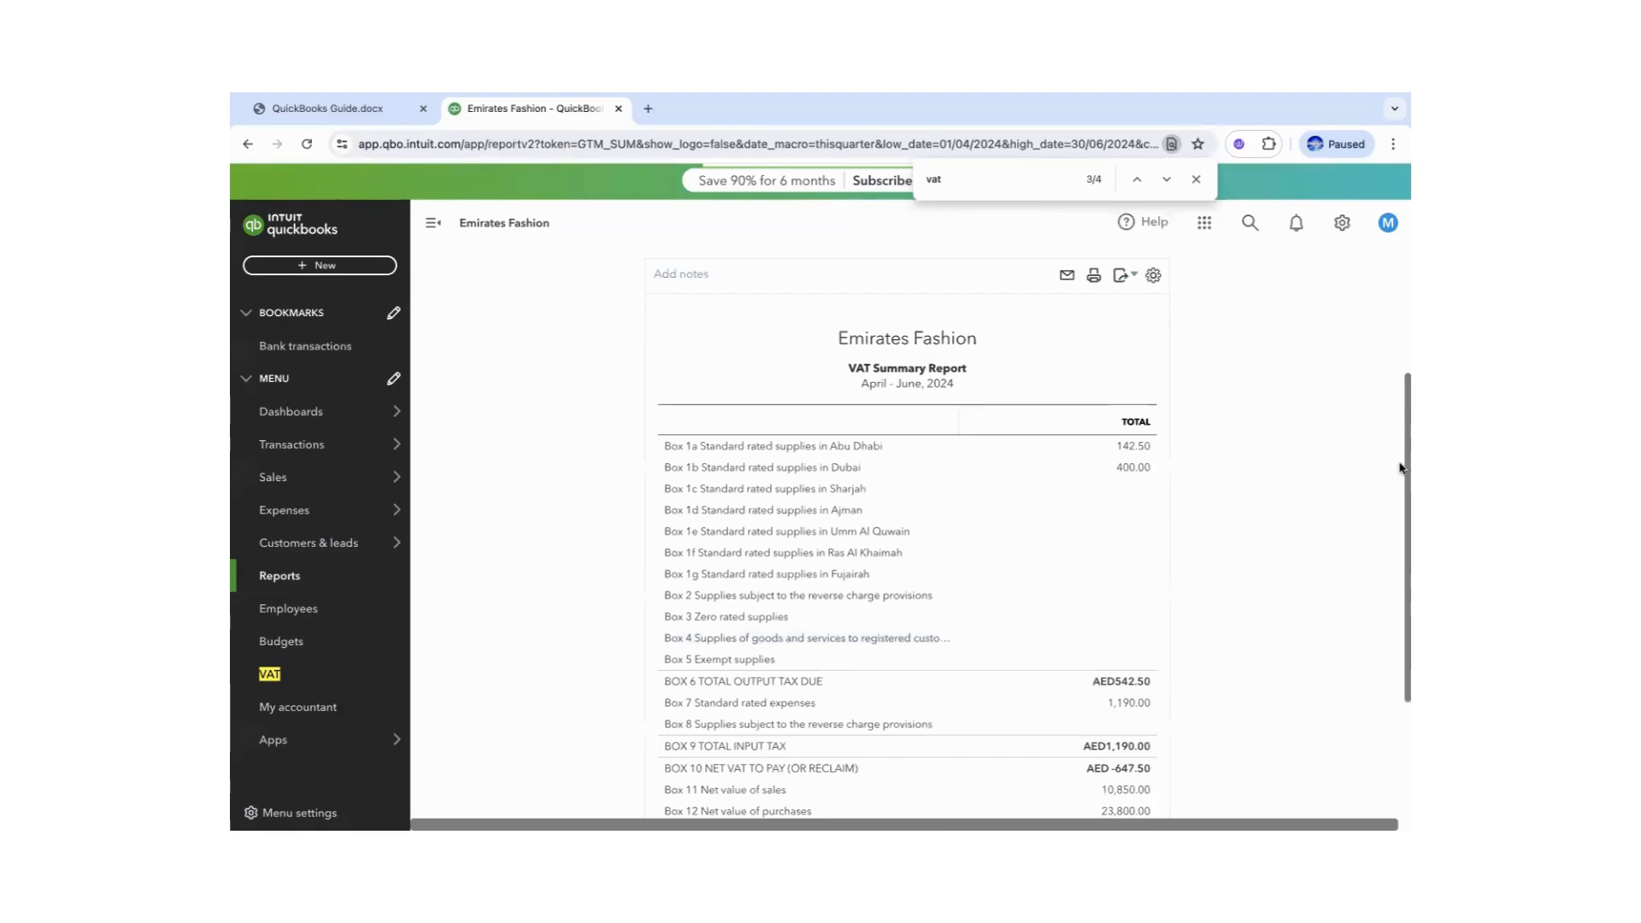
drag(1399, 467, 1399, 416)
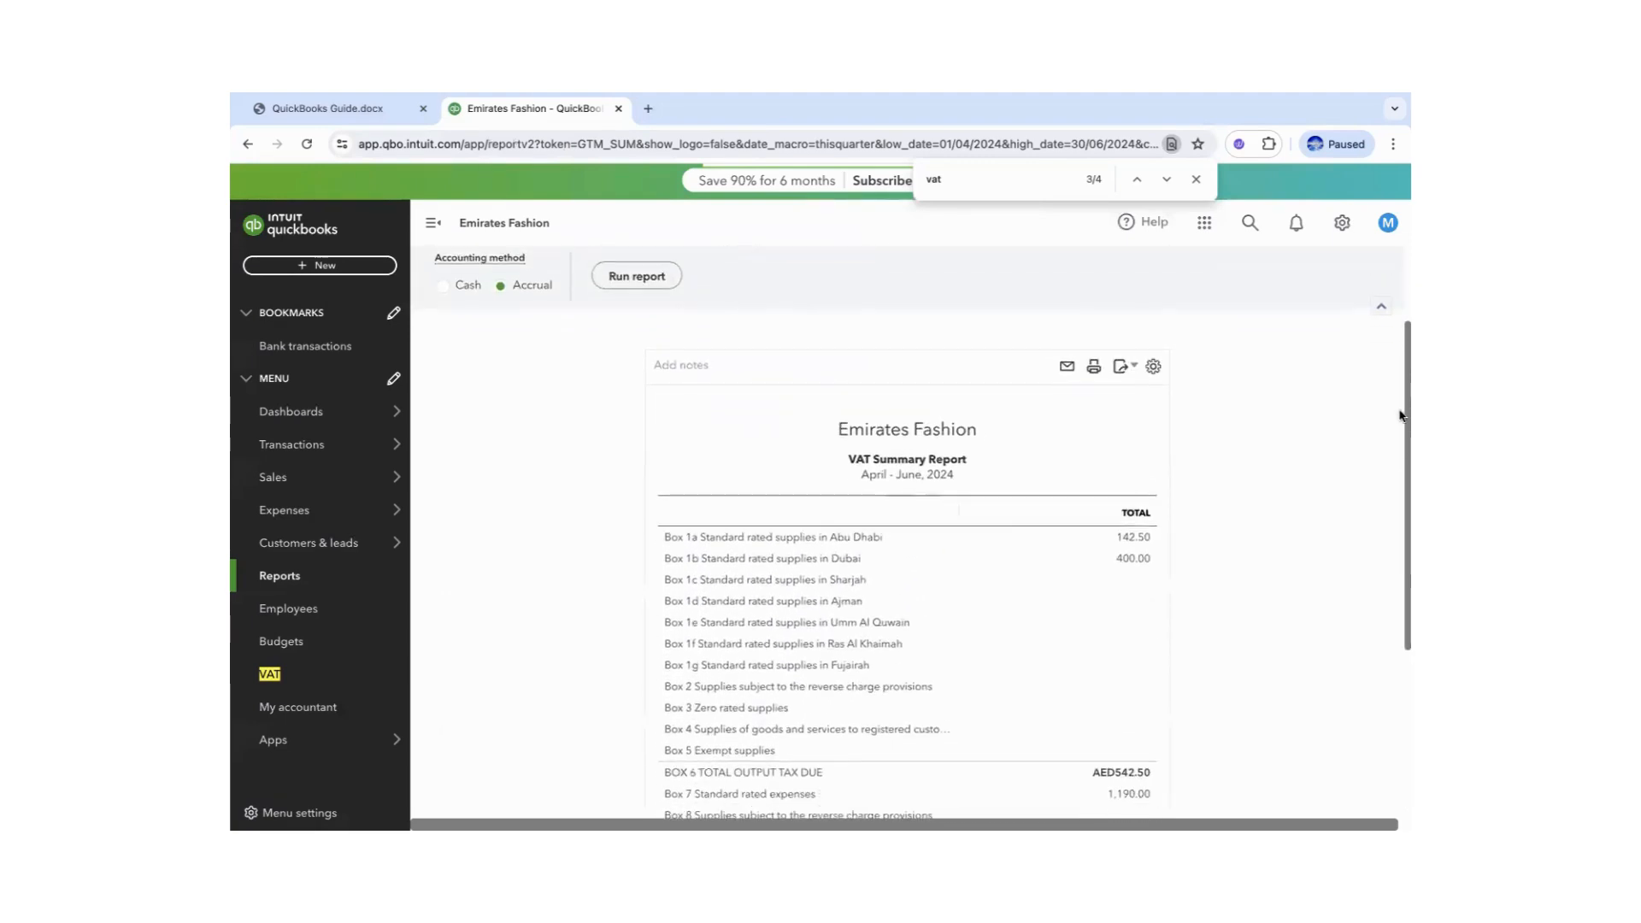
click(1125, 368)
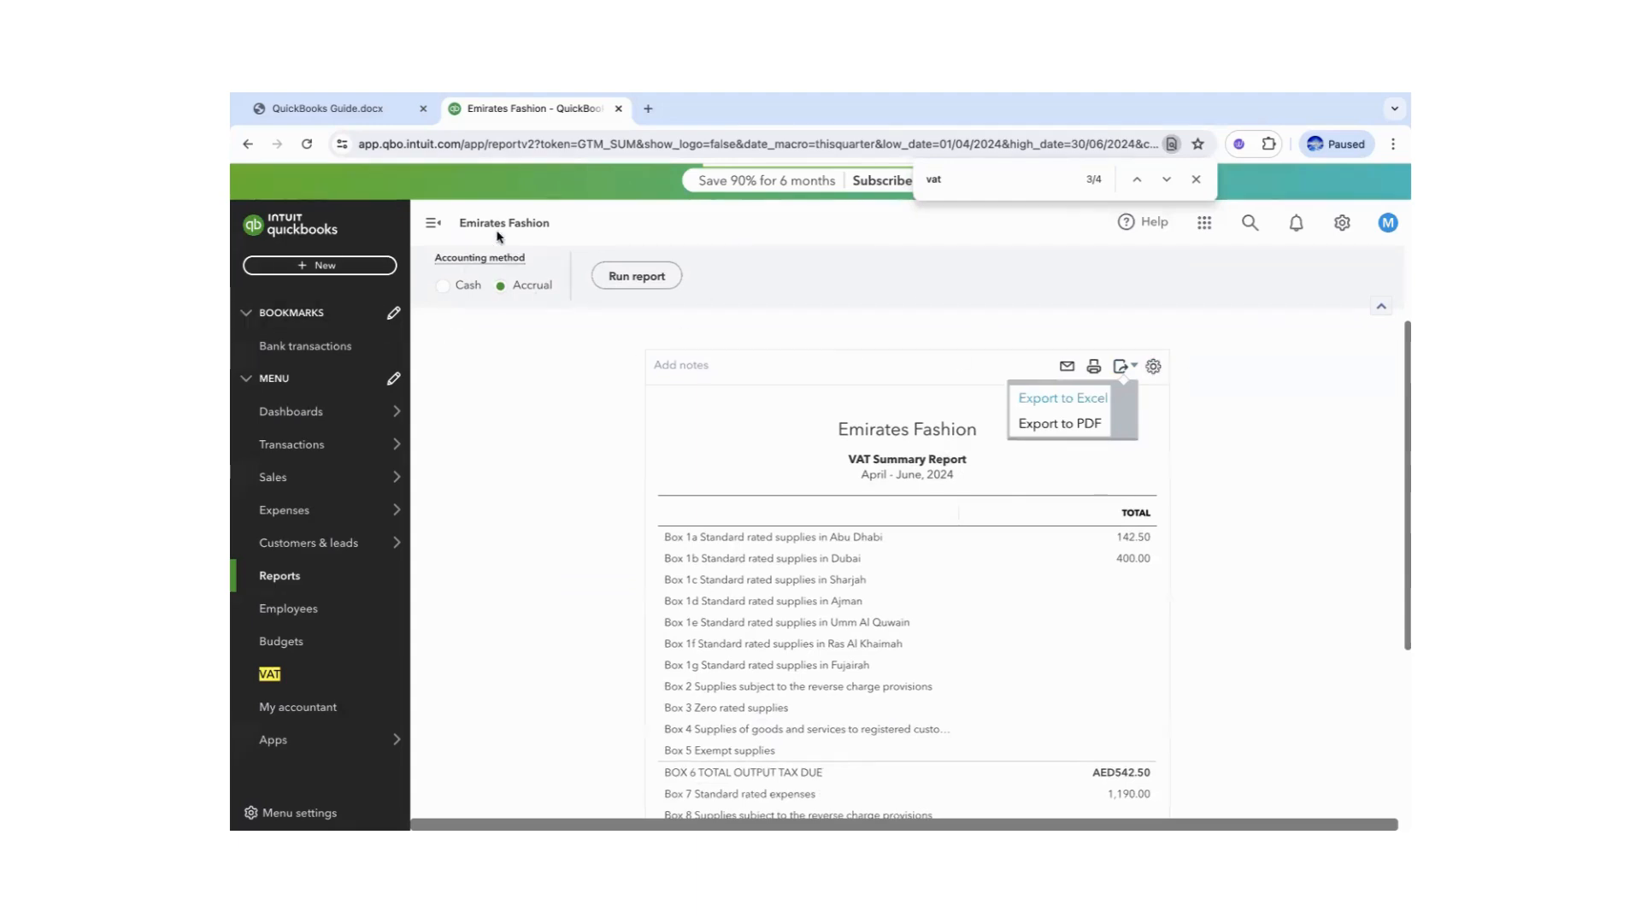
click(269, 675)
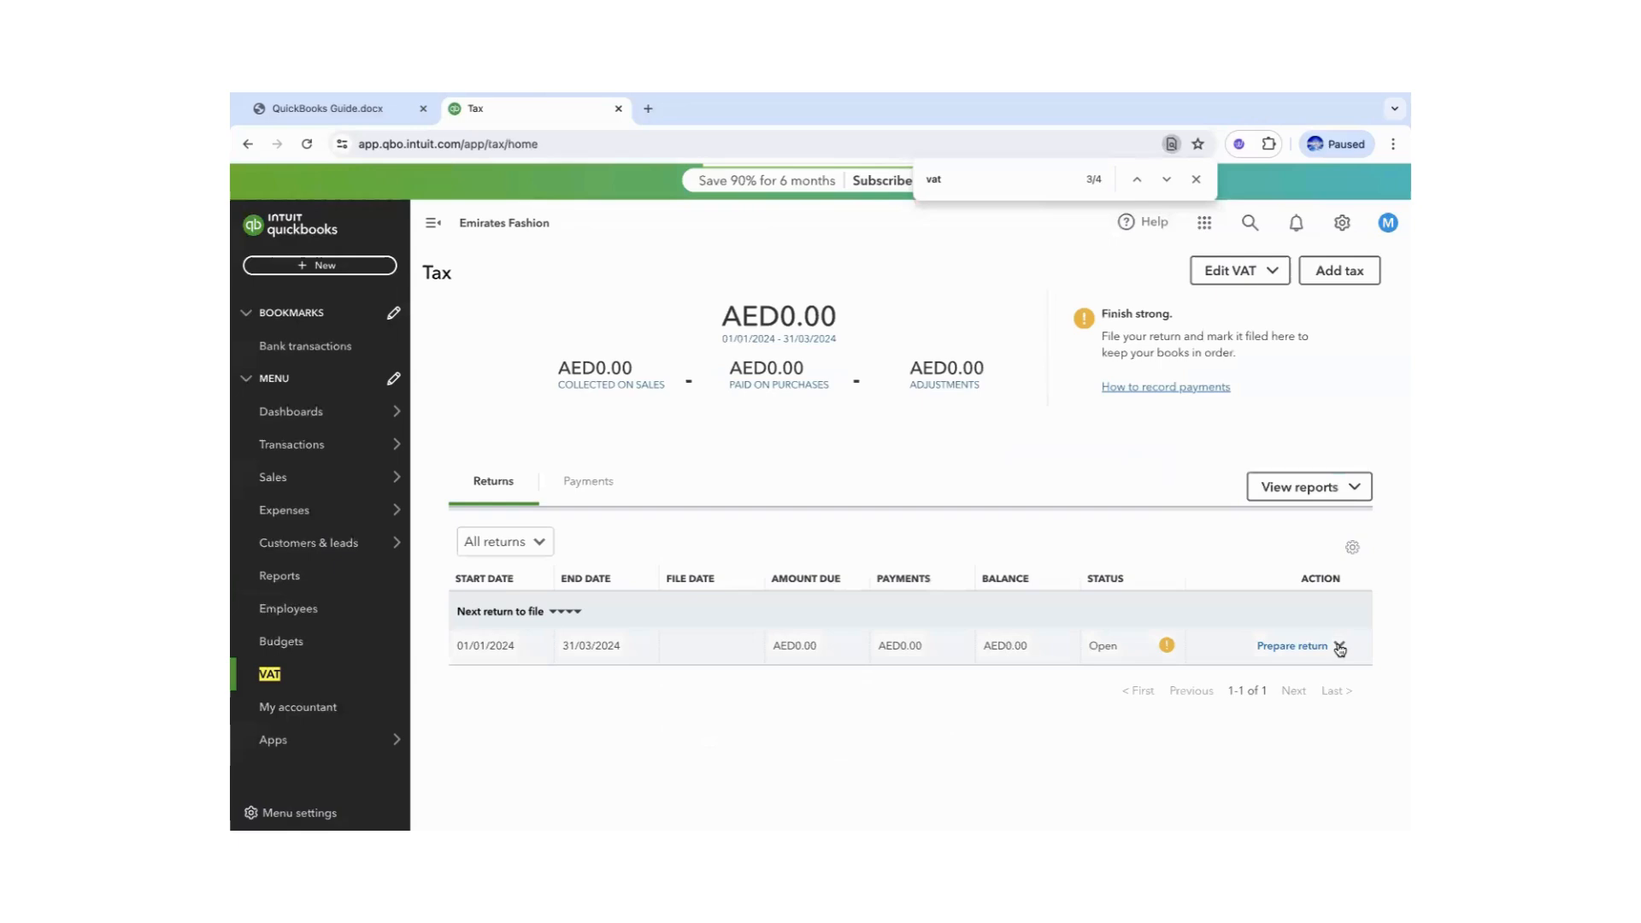
- Prepare the January–March 2024 VAT return, mark it as filed, and reload the Tax page
click(1316, 648)
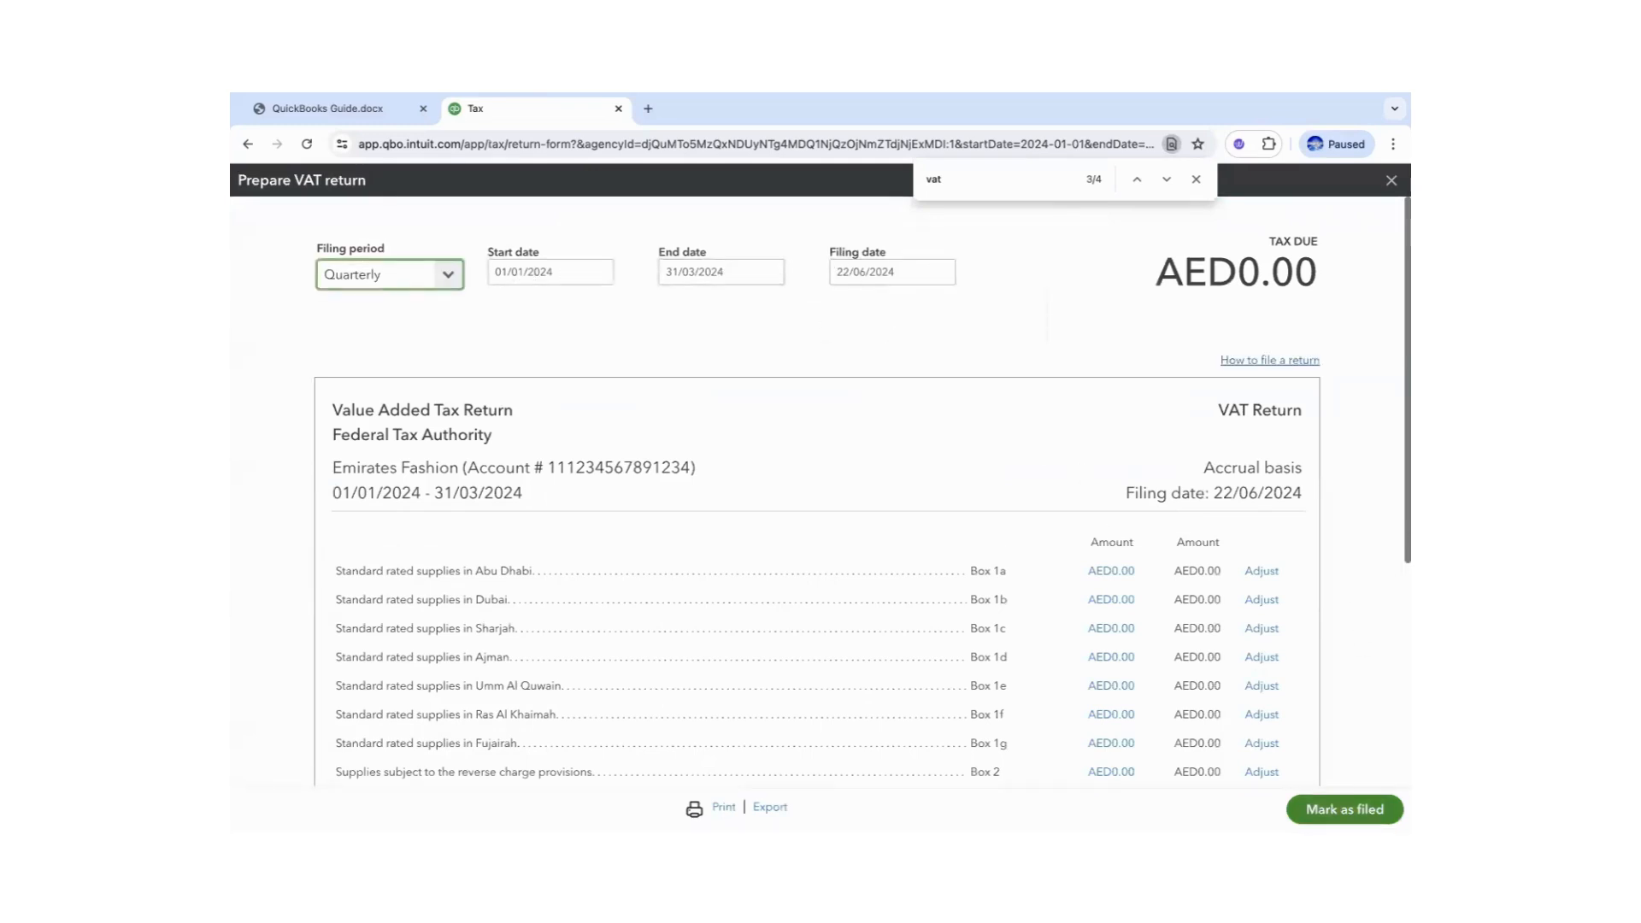
click(1345, 810)
click(964, 557)
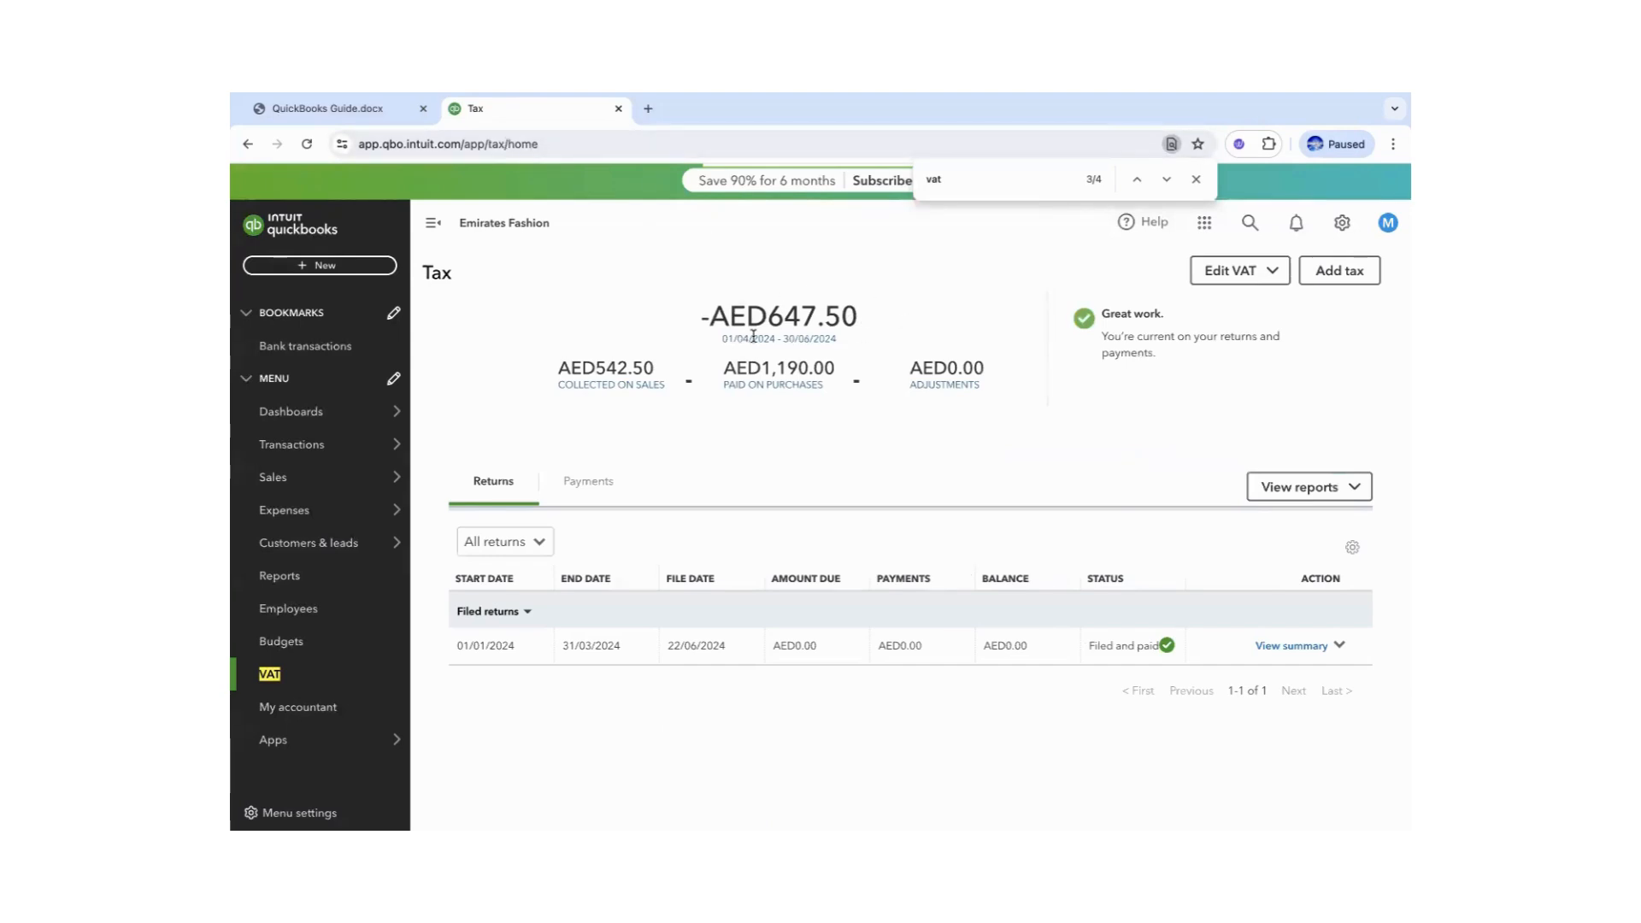
click(497, 138)
key(Return)
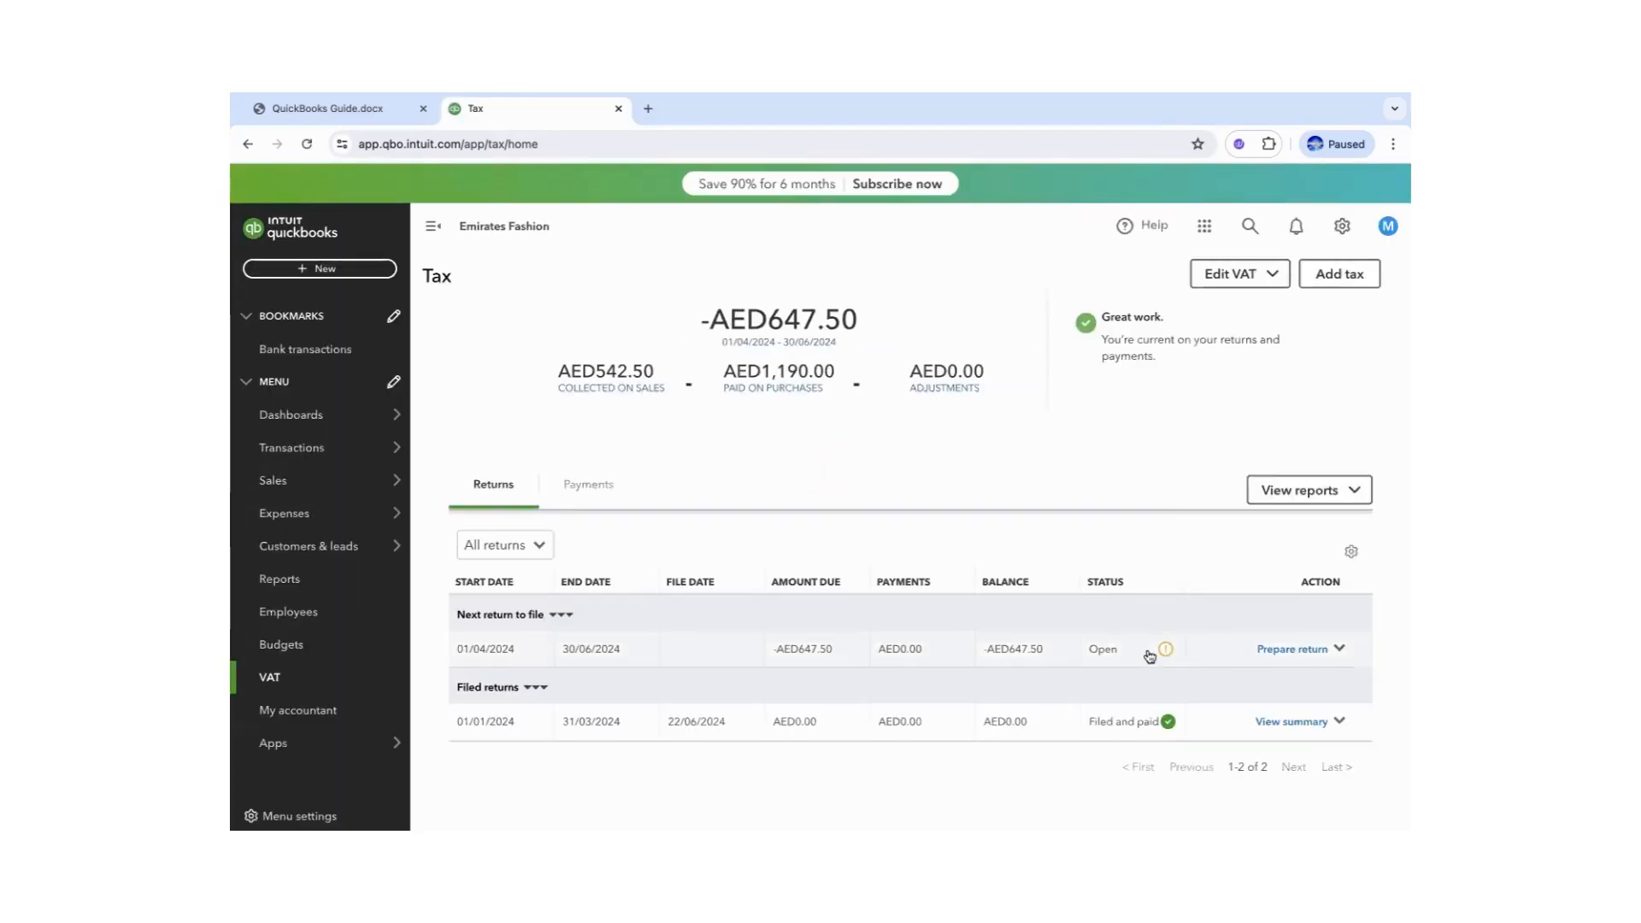
- Prepare the VAT return ending 22/06/2024 and mark the -AED450.00 return as filed
click(1266, 654)
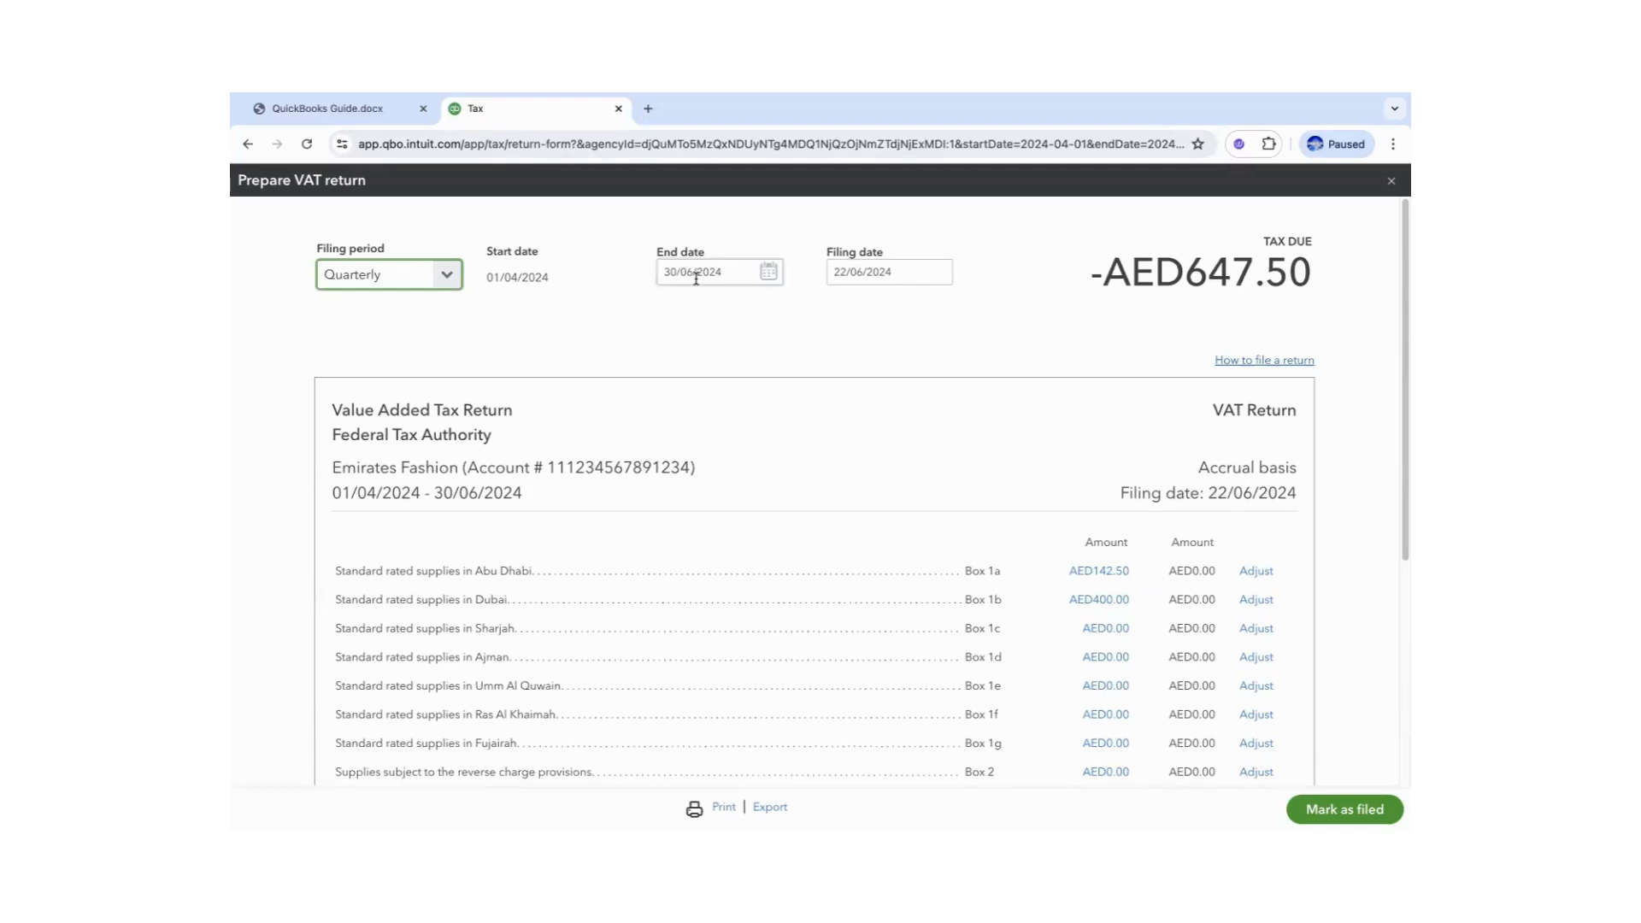
click(1346, 810)
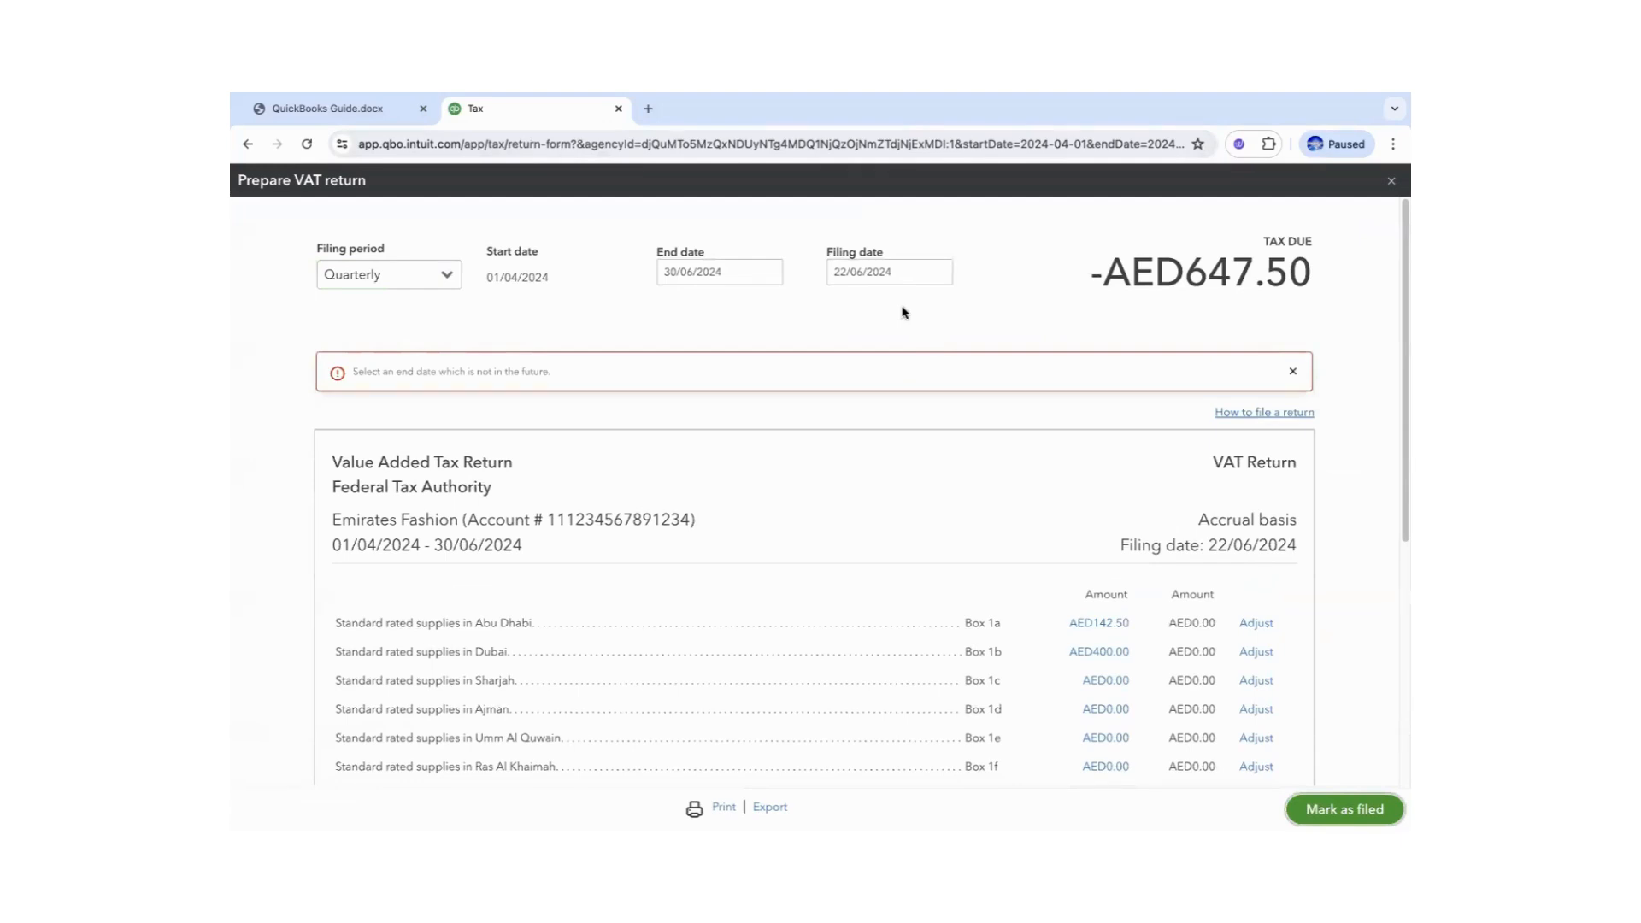
click(767, 272)
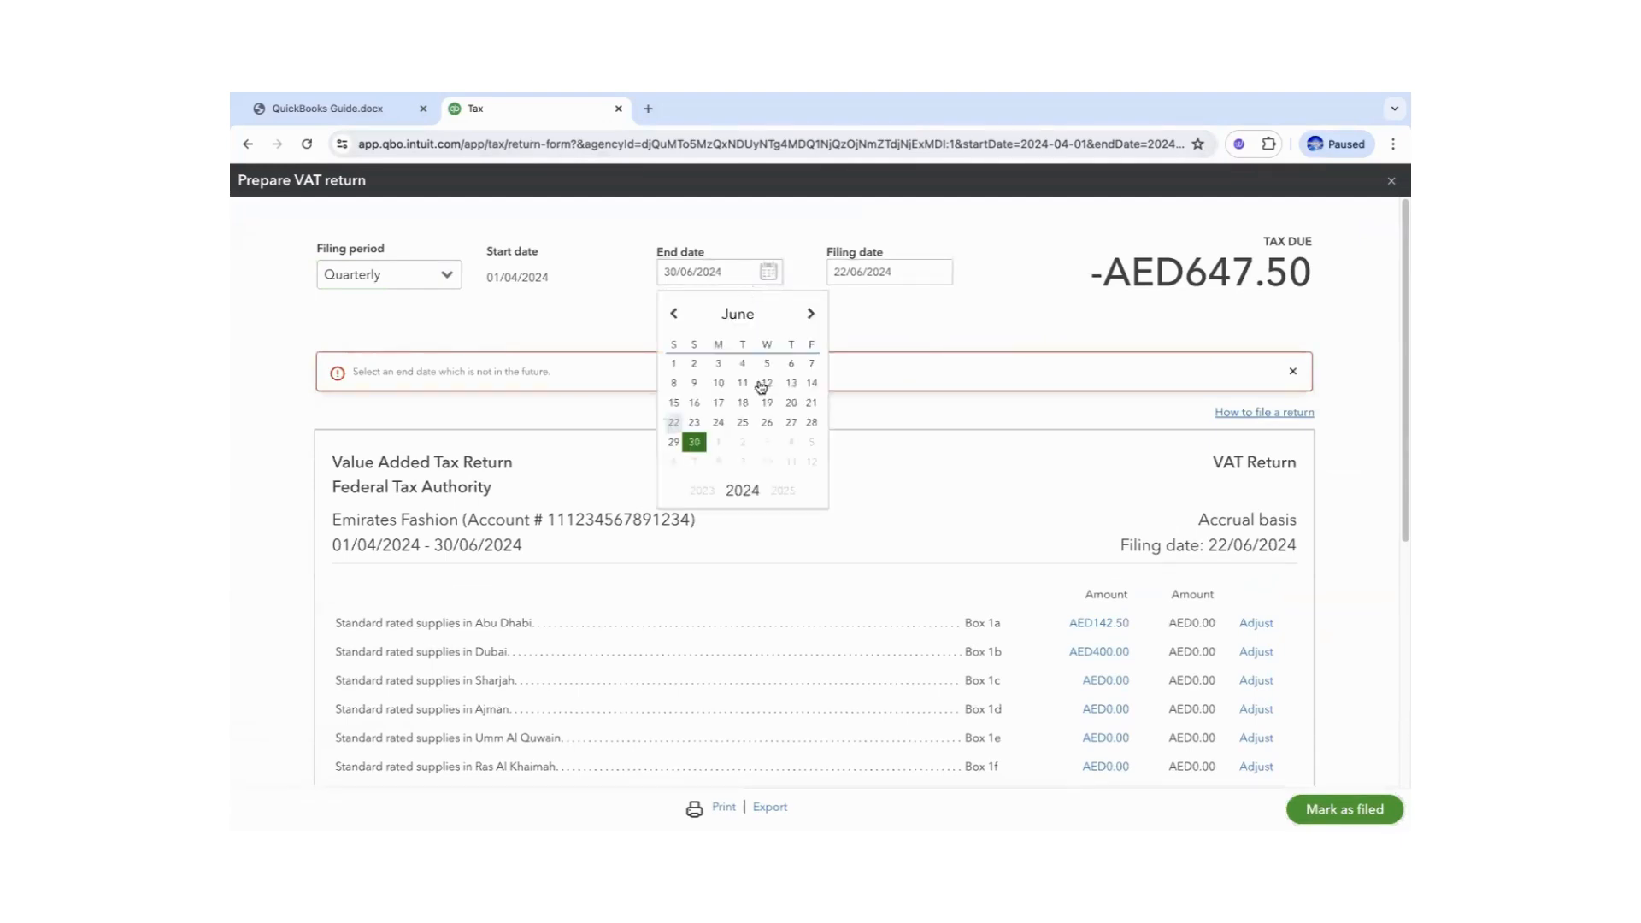
click(676, 421)
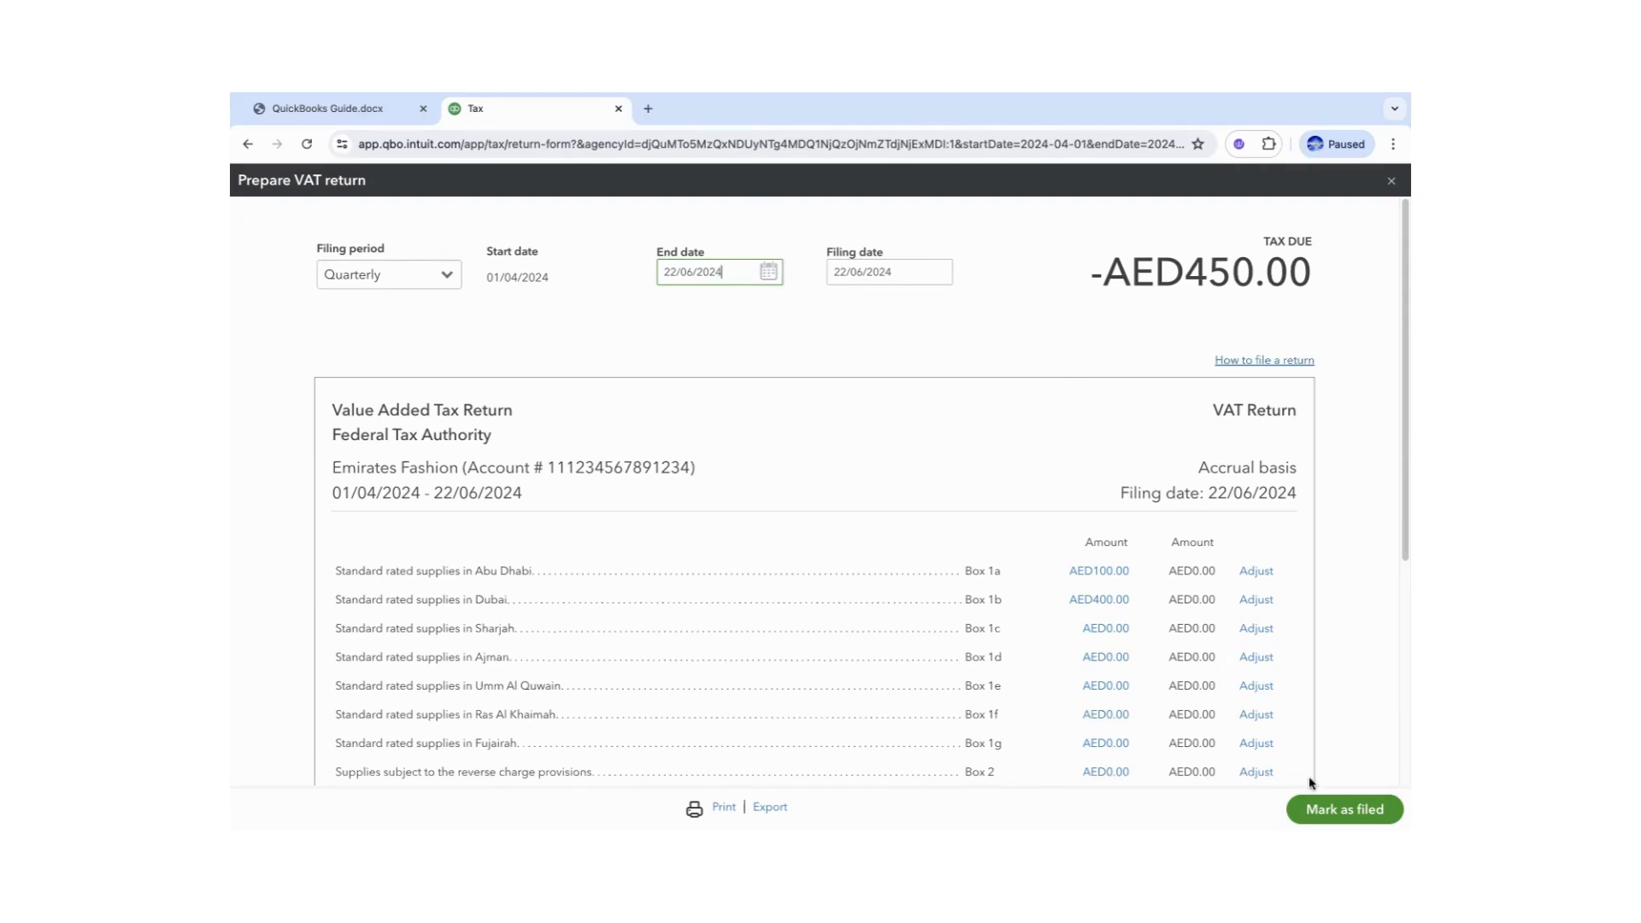
click(1329, 809)
click(979, 560)
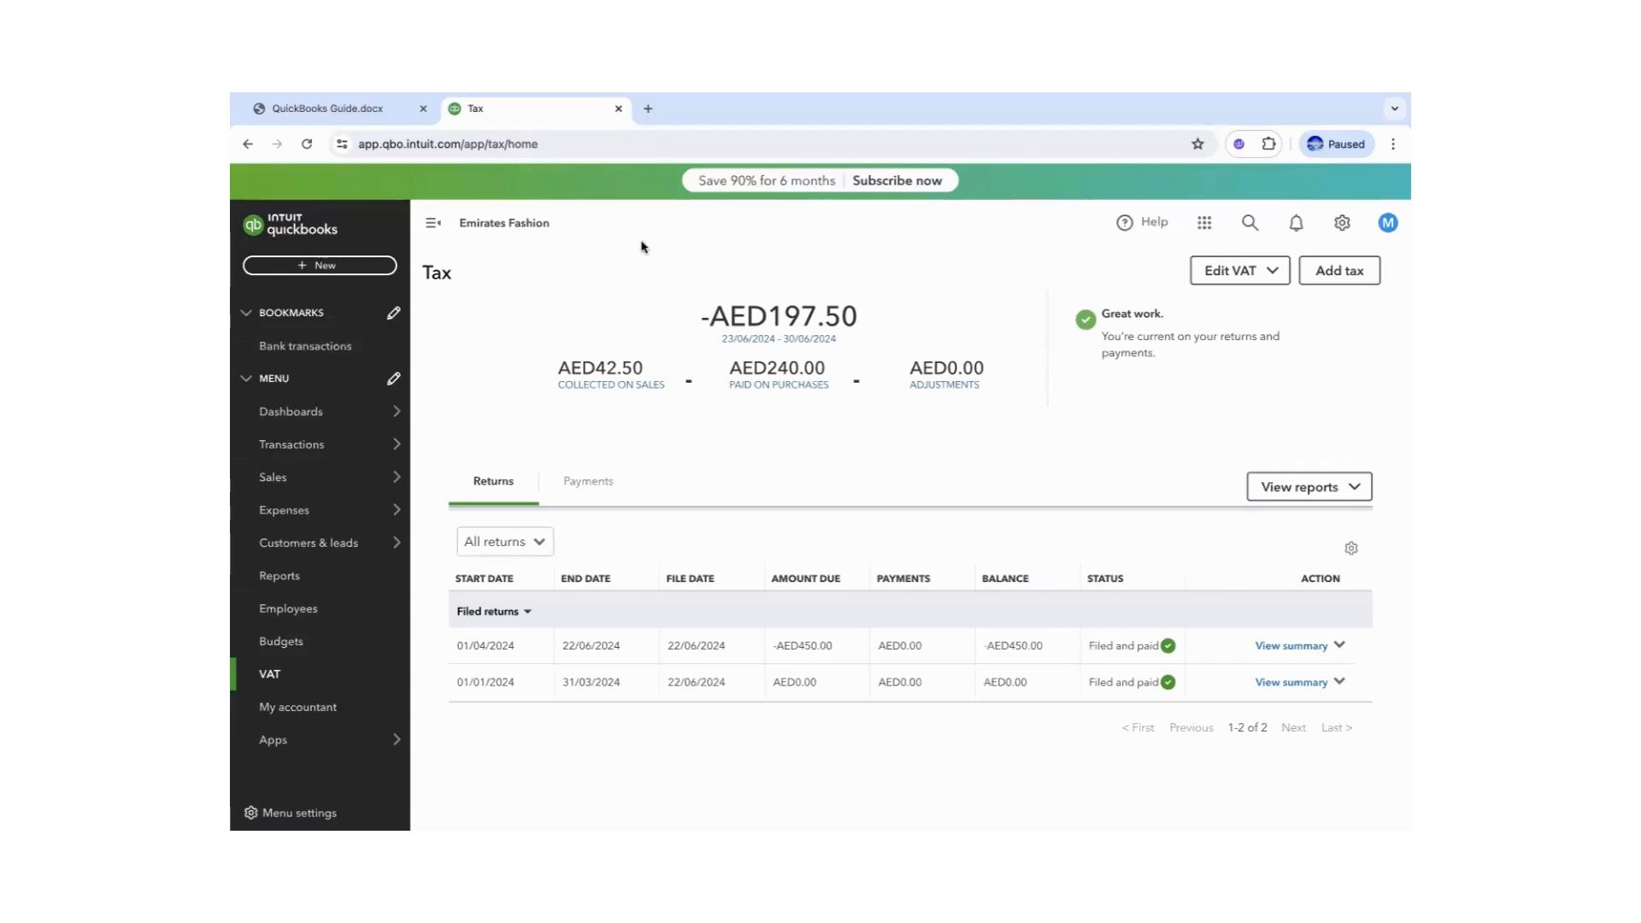
click(341, 110)
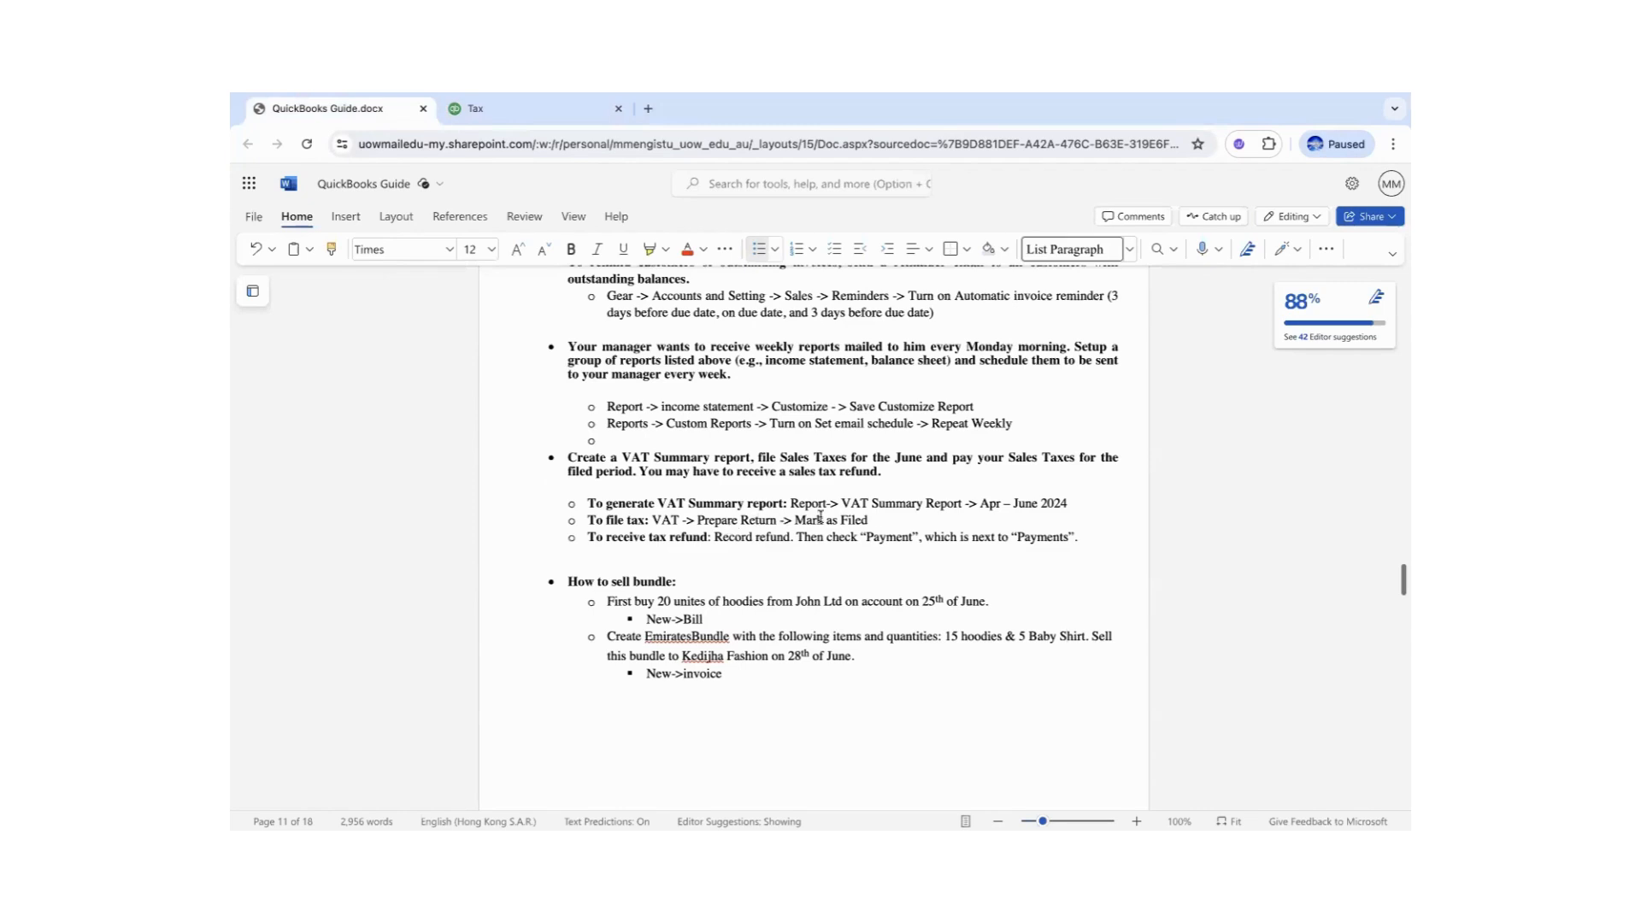
- Check the guide's 'To file tax' step, then return to the QuickBooks Tax page
click(643, 519)
click(547, 112)
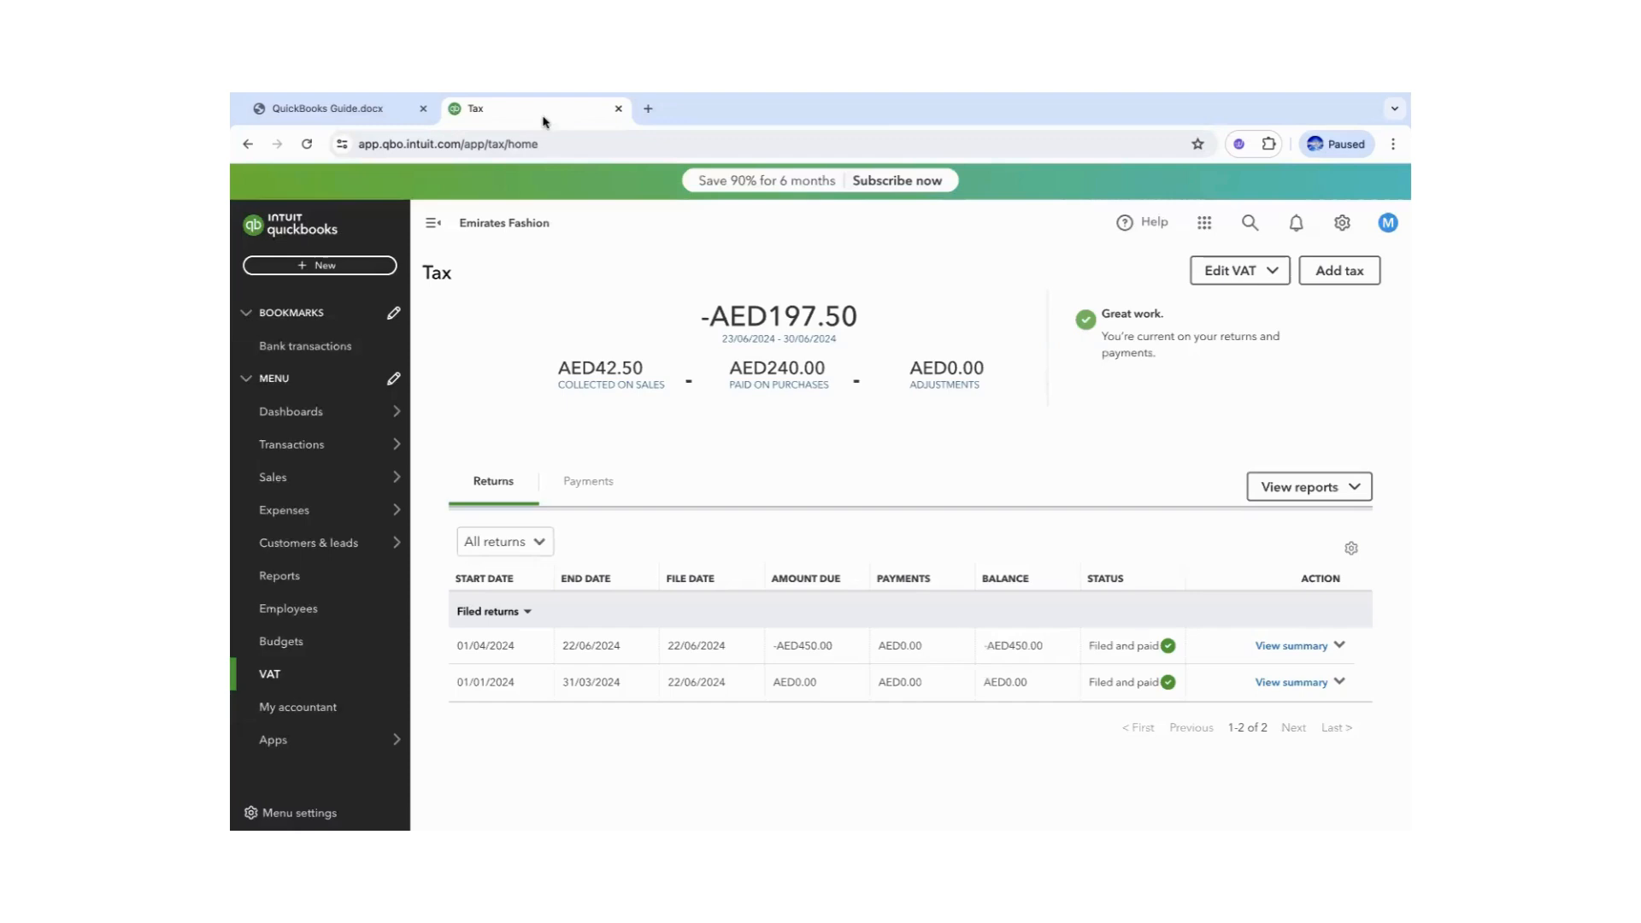
- Record a AED10.00 VAT refund against the April–June 2024 return
click(1339, 646)
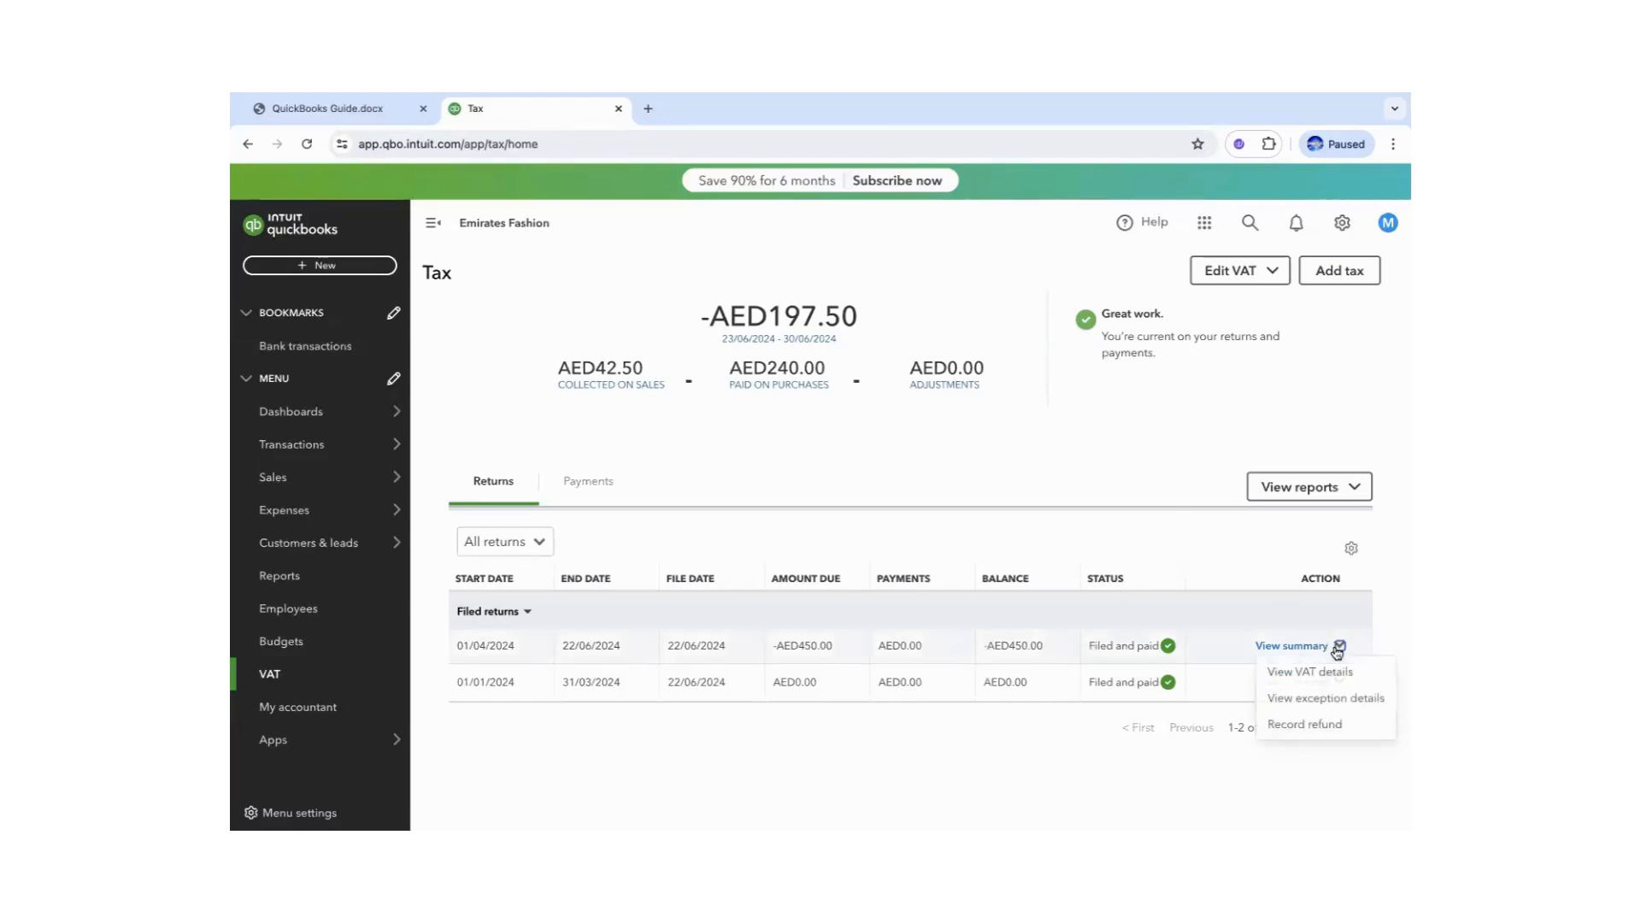
click(1301, 728)
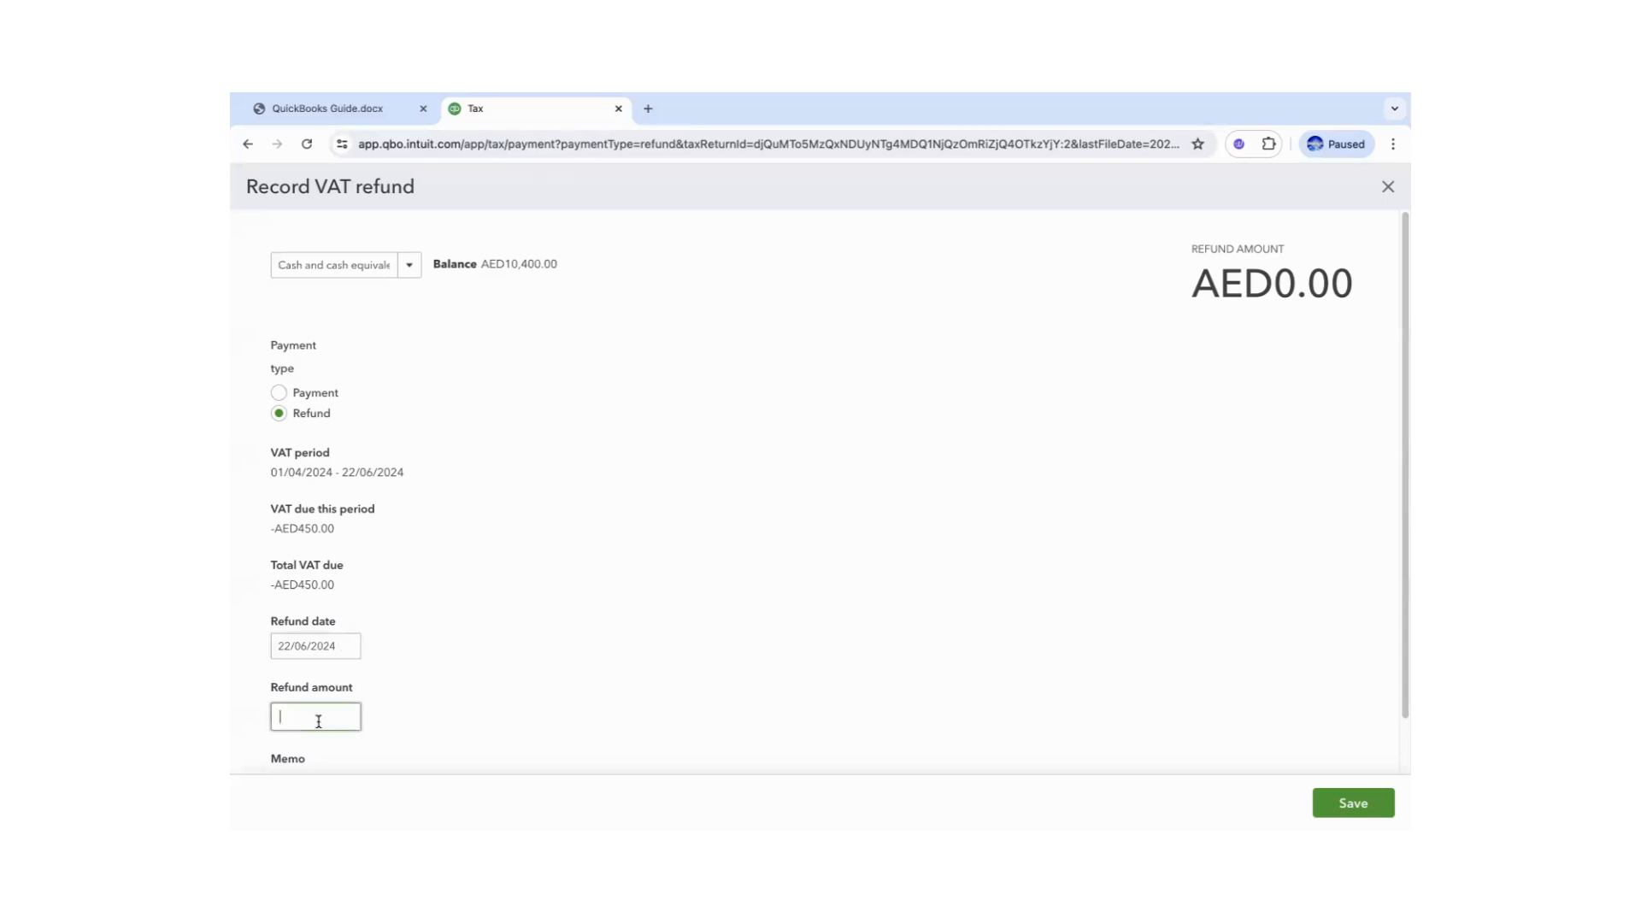
text(10)
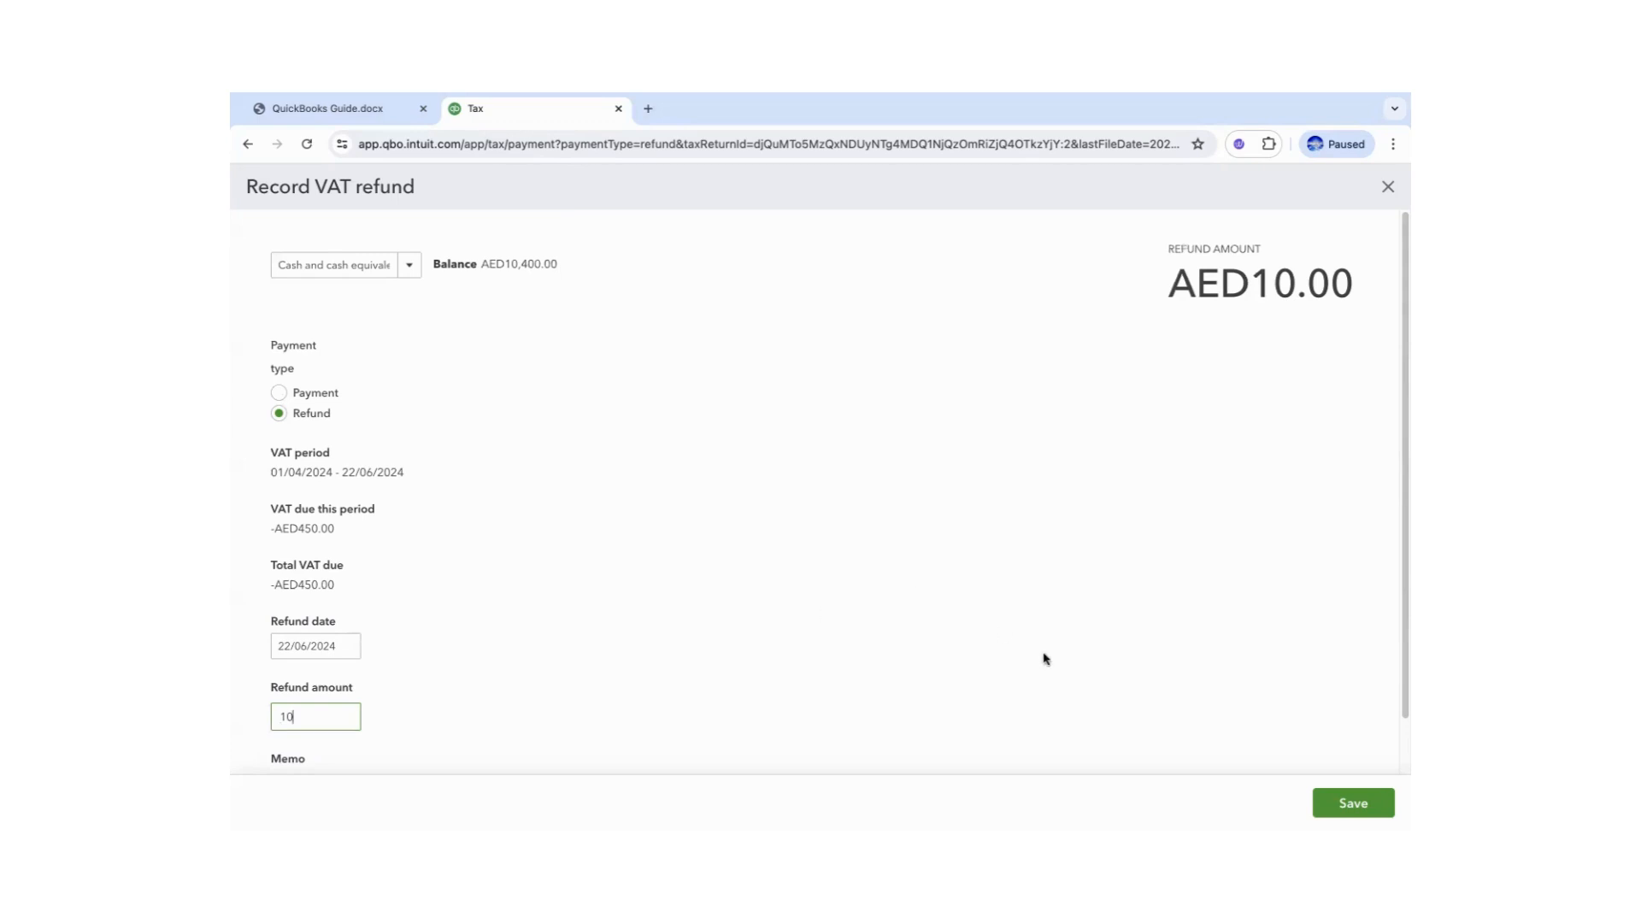
click(1320, 799)
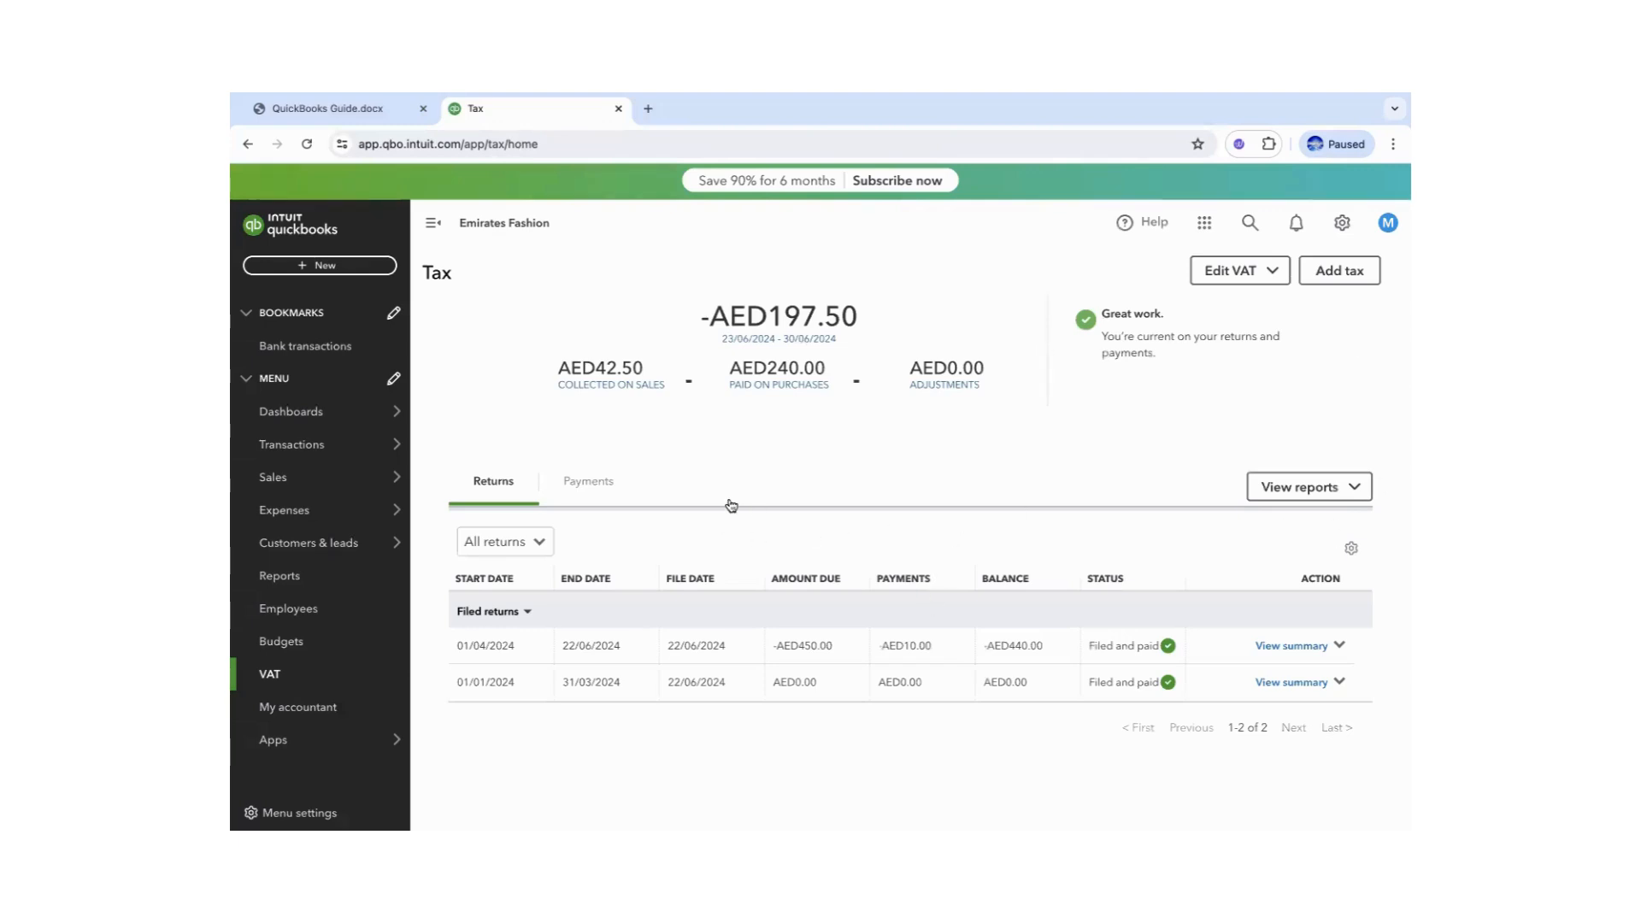
- Confirm the -AED10.00 refund in the Tax payments list, then go to Reports
click(589, 483)
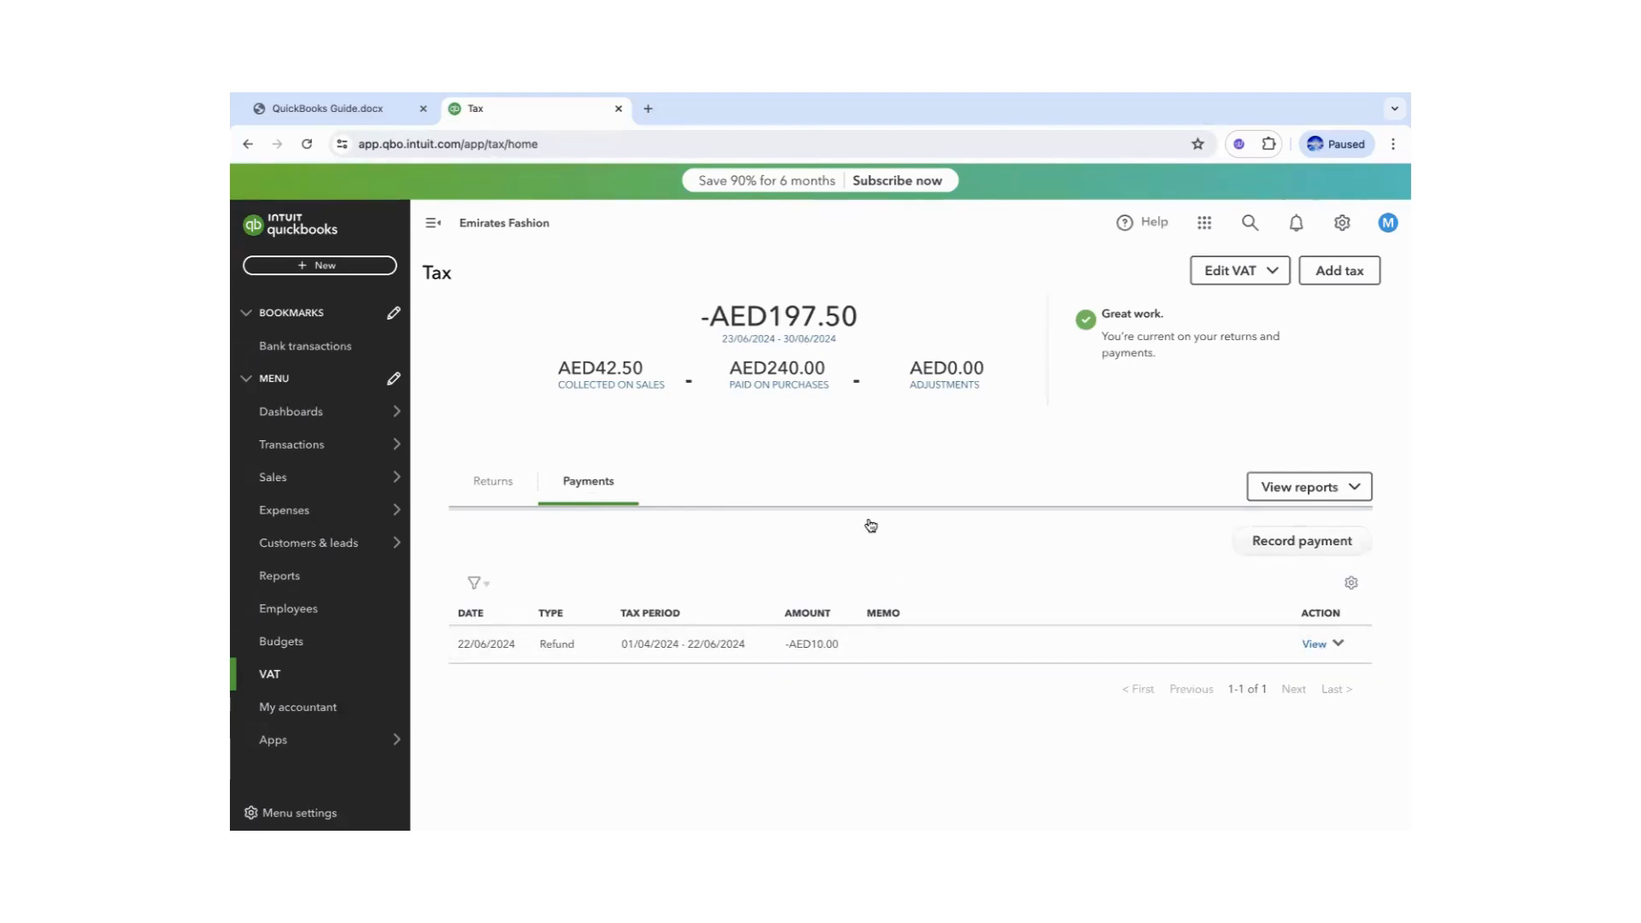
mouse_move(318, 411)
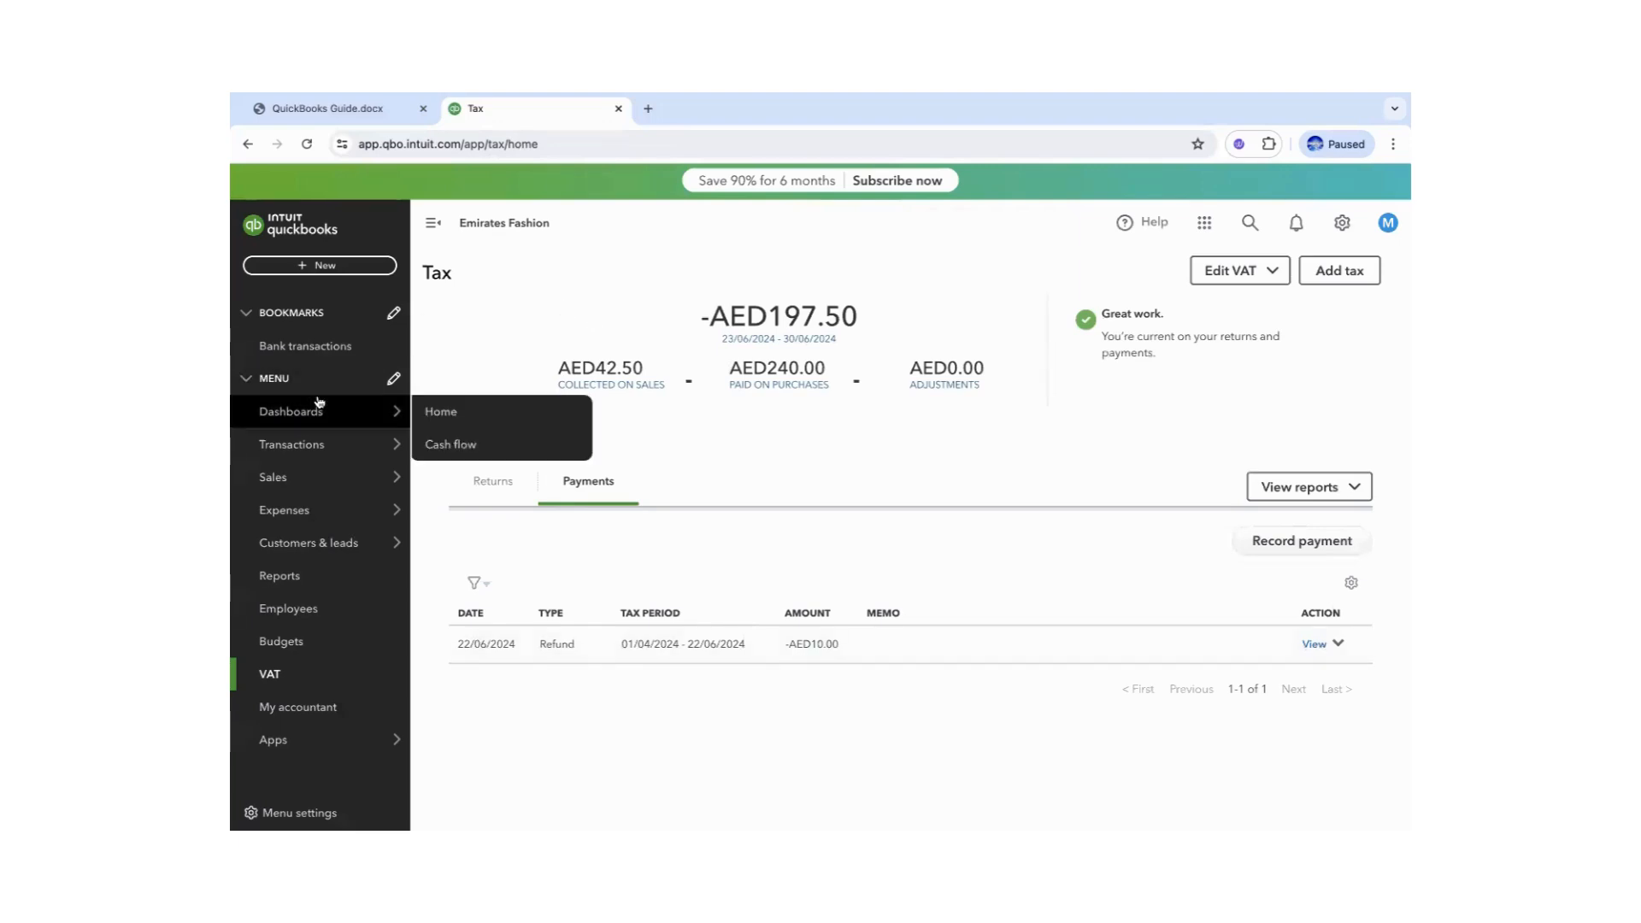
click(271, 674)
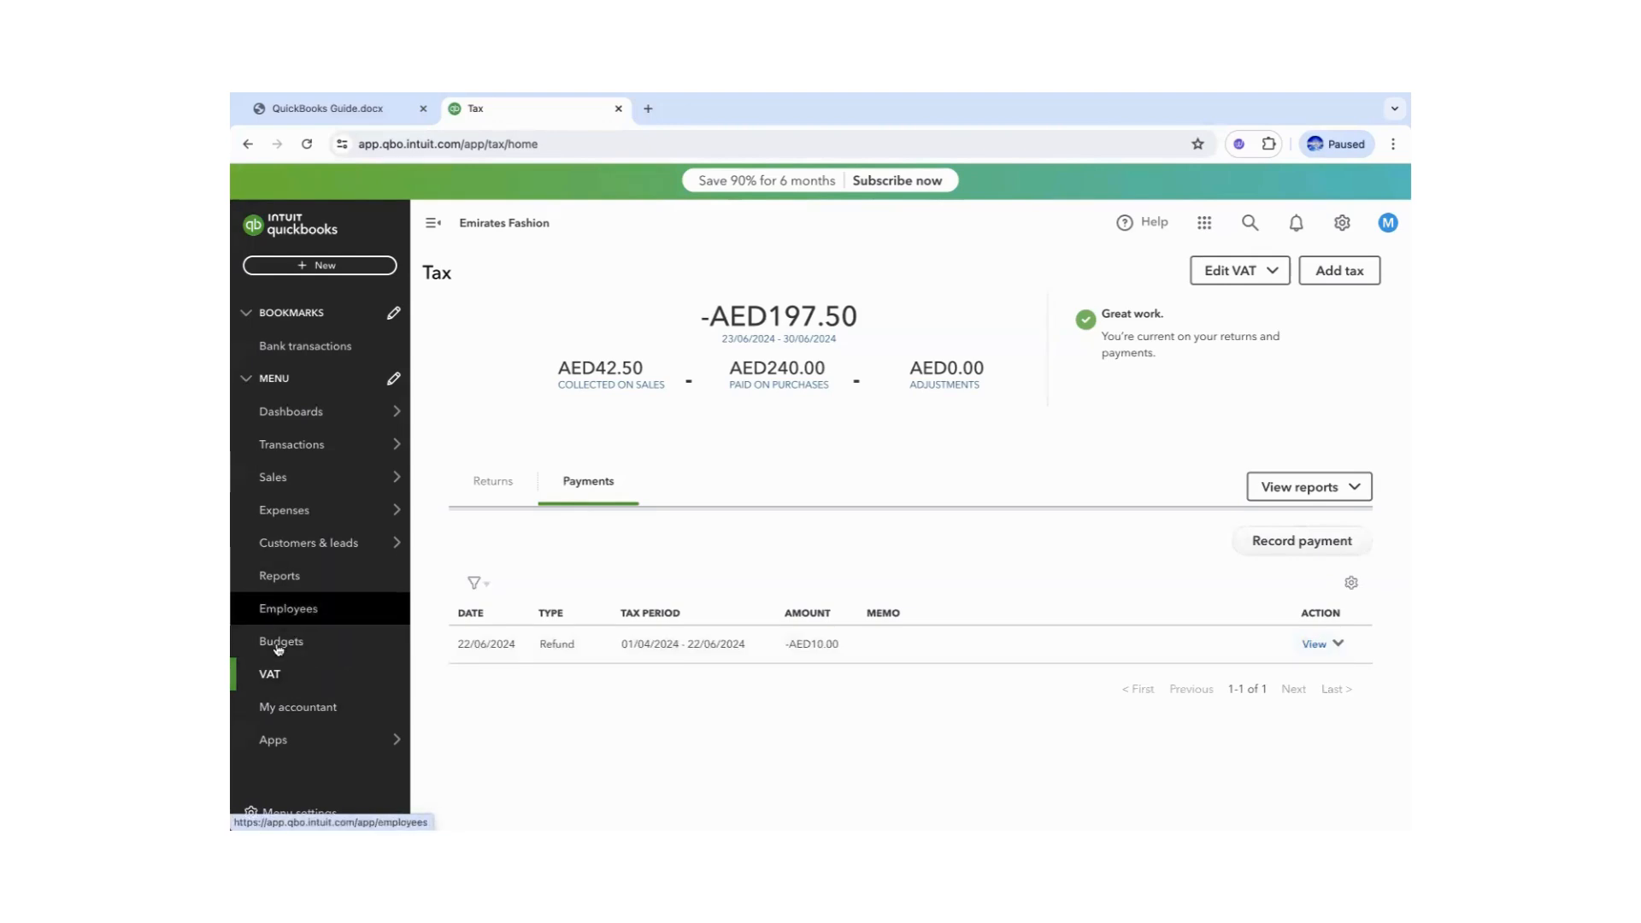
click(280, 575)
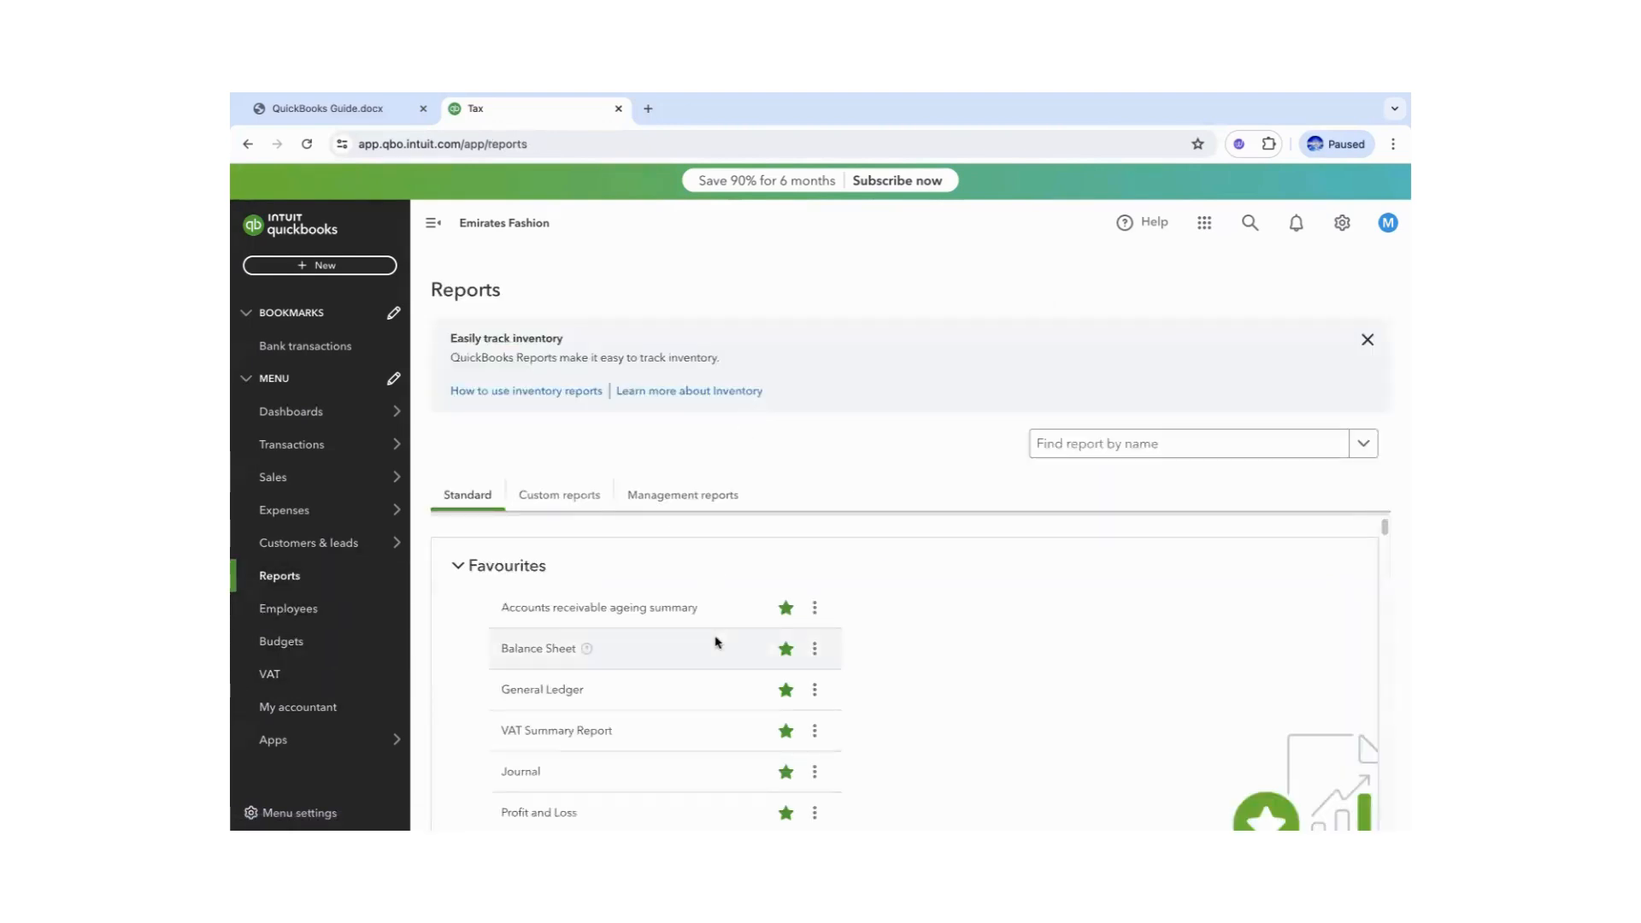
- Open the April–June 2024 VAT Summary Report and review its net VAT of AED -647.50
click(544, 731)
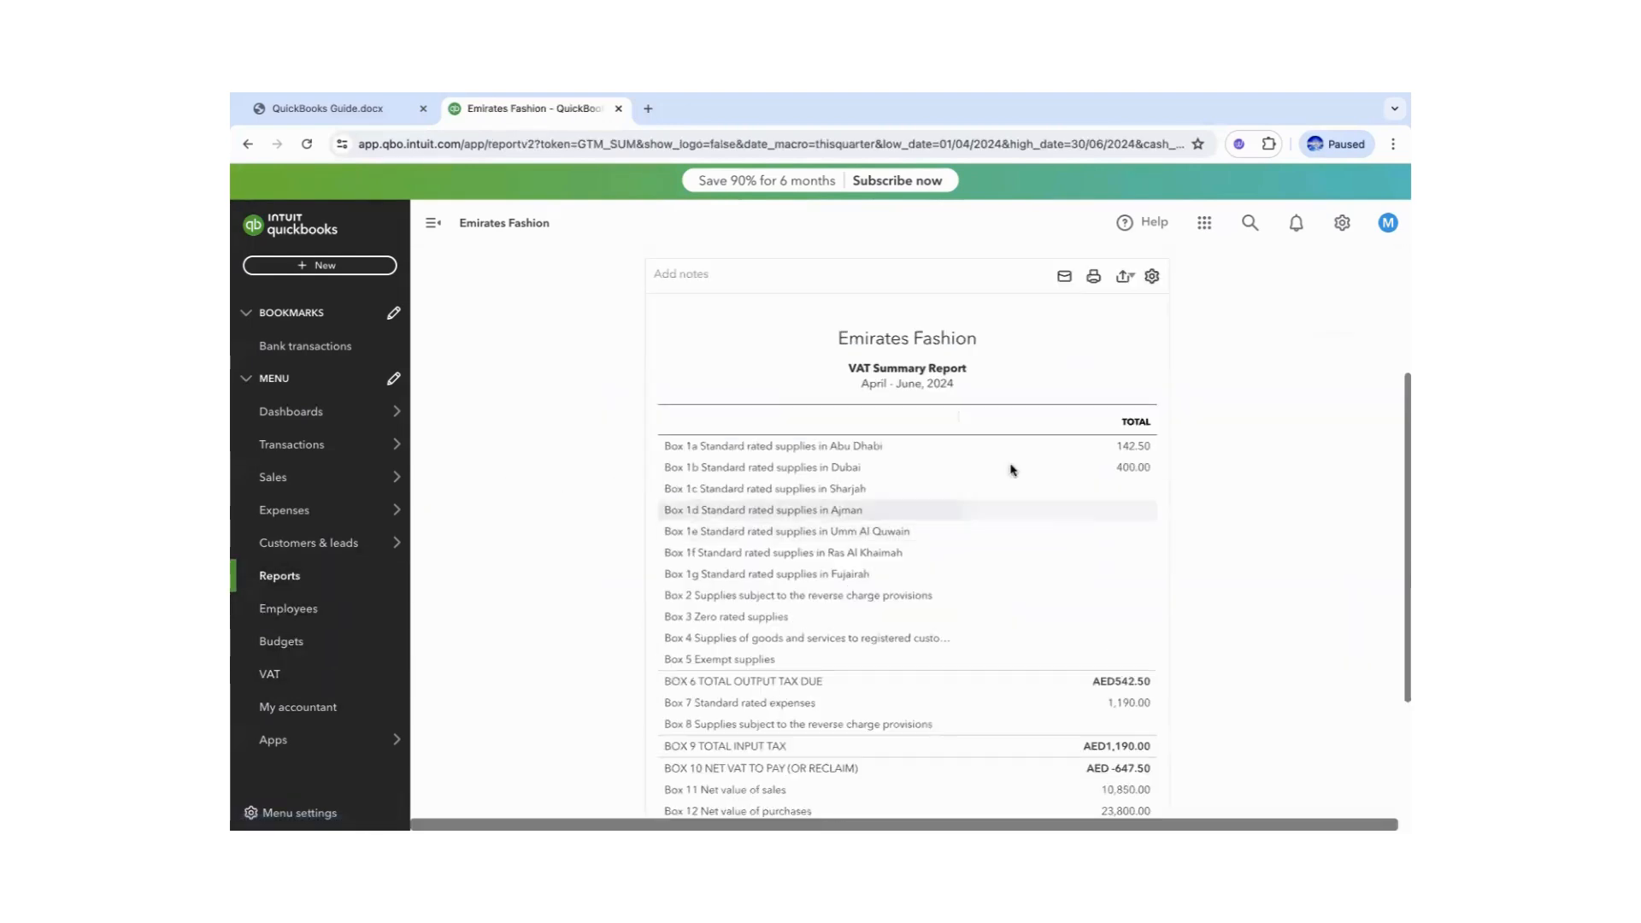
drag(1404, 412, 1402, 309)
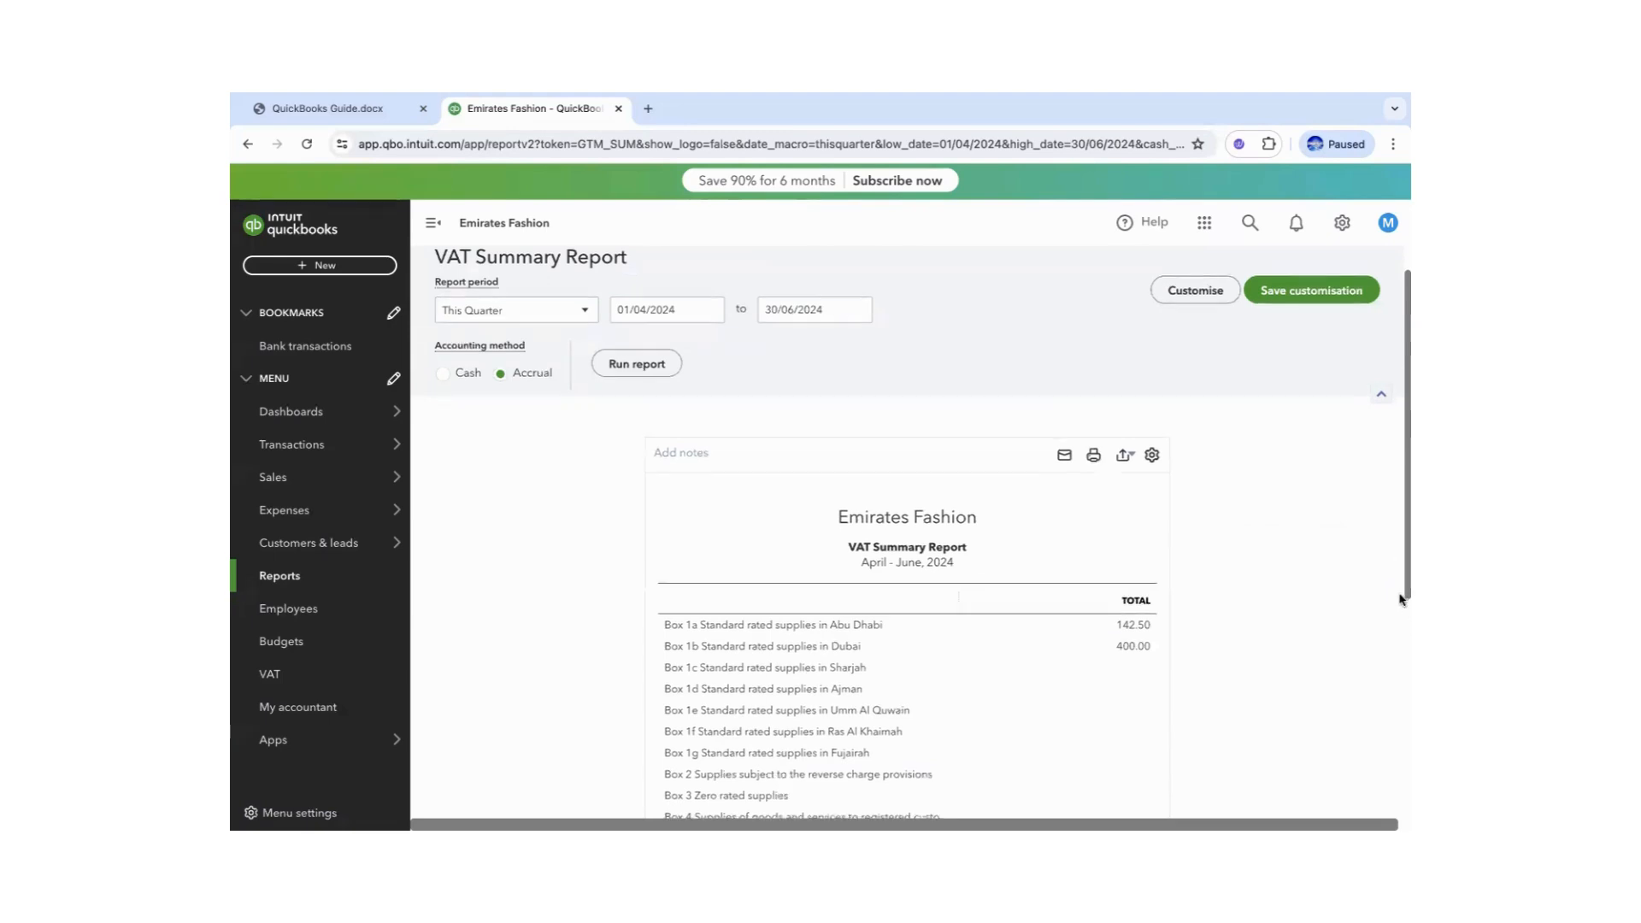
scroll(1401, 615, down, 2)
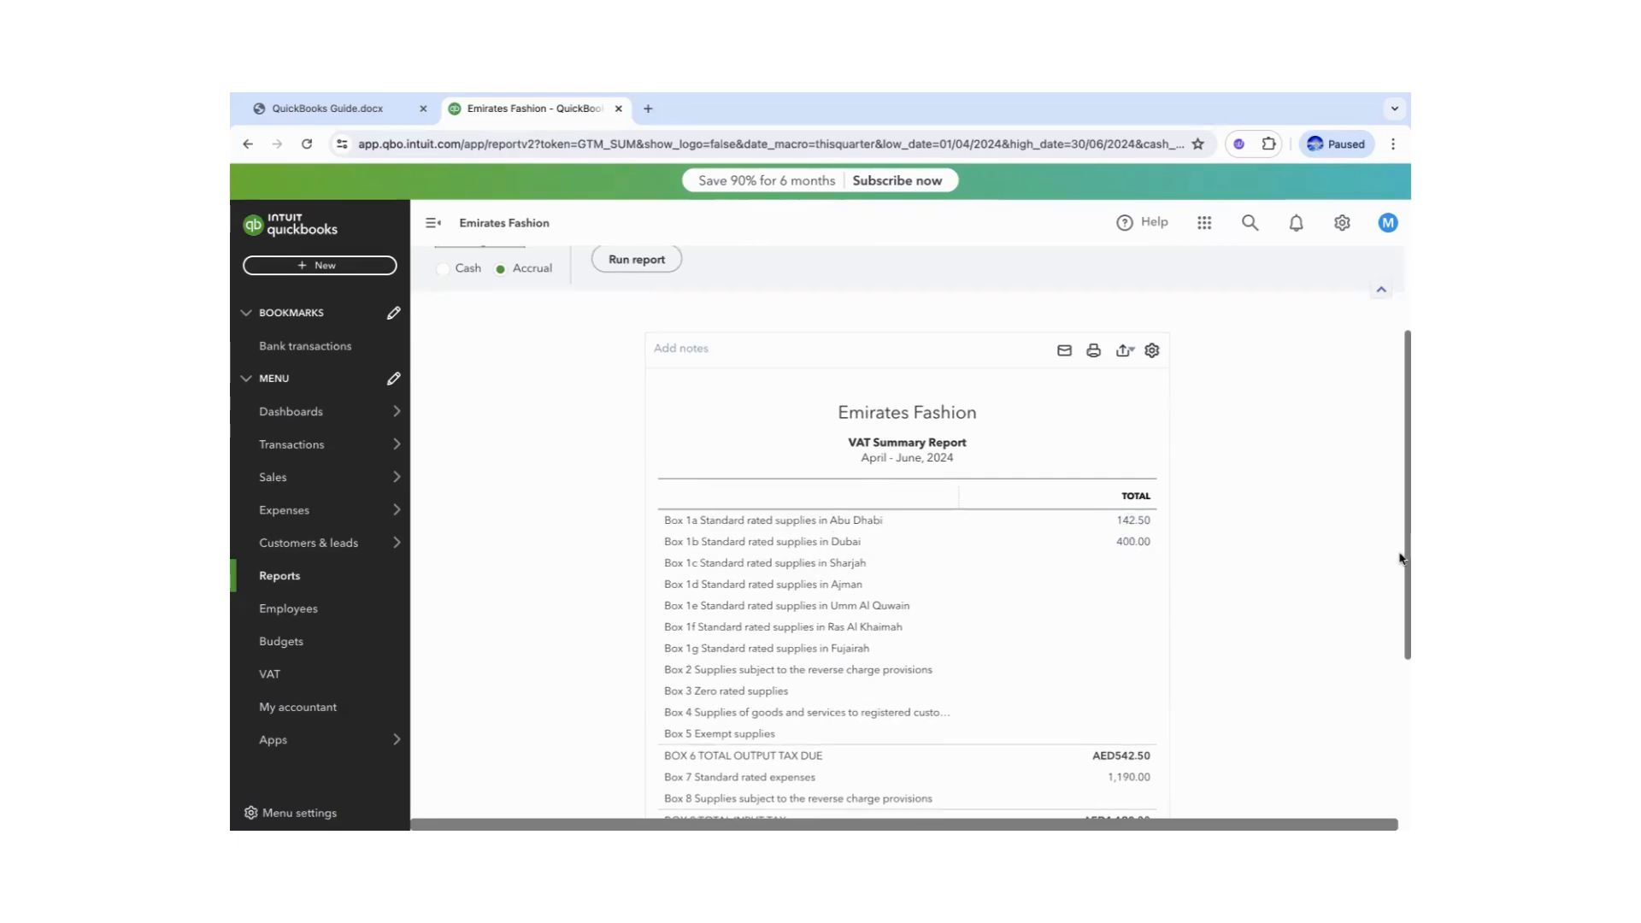
drag(1401, 558, 1401, 646)
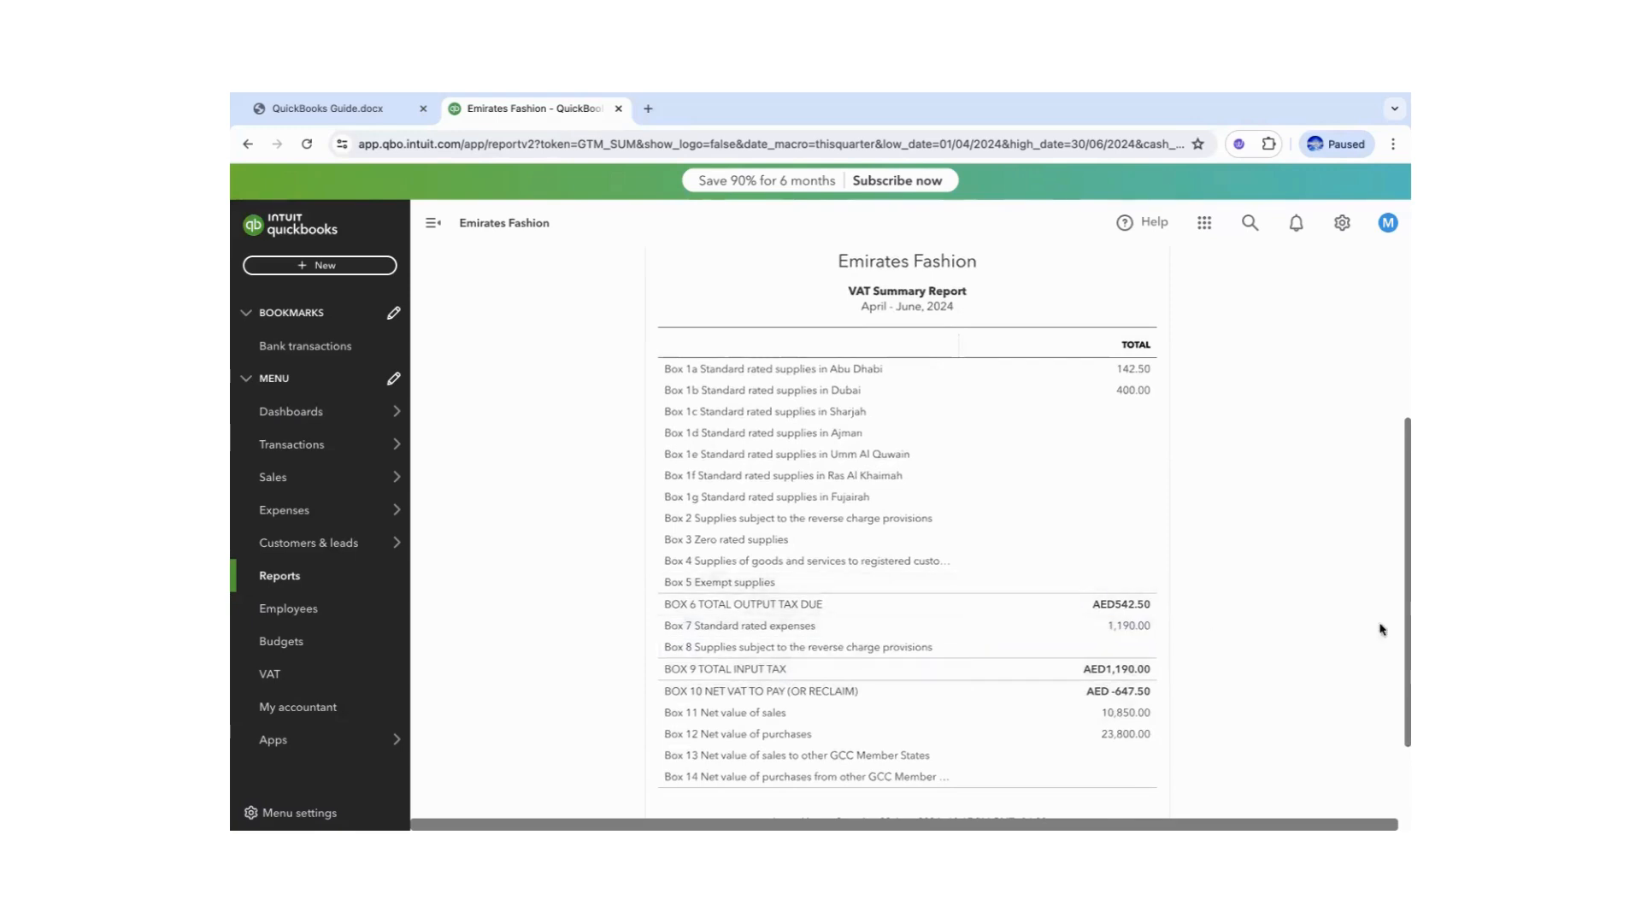
scroll(1400, 647, down, 2)
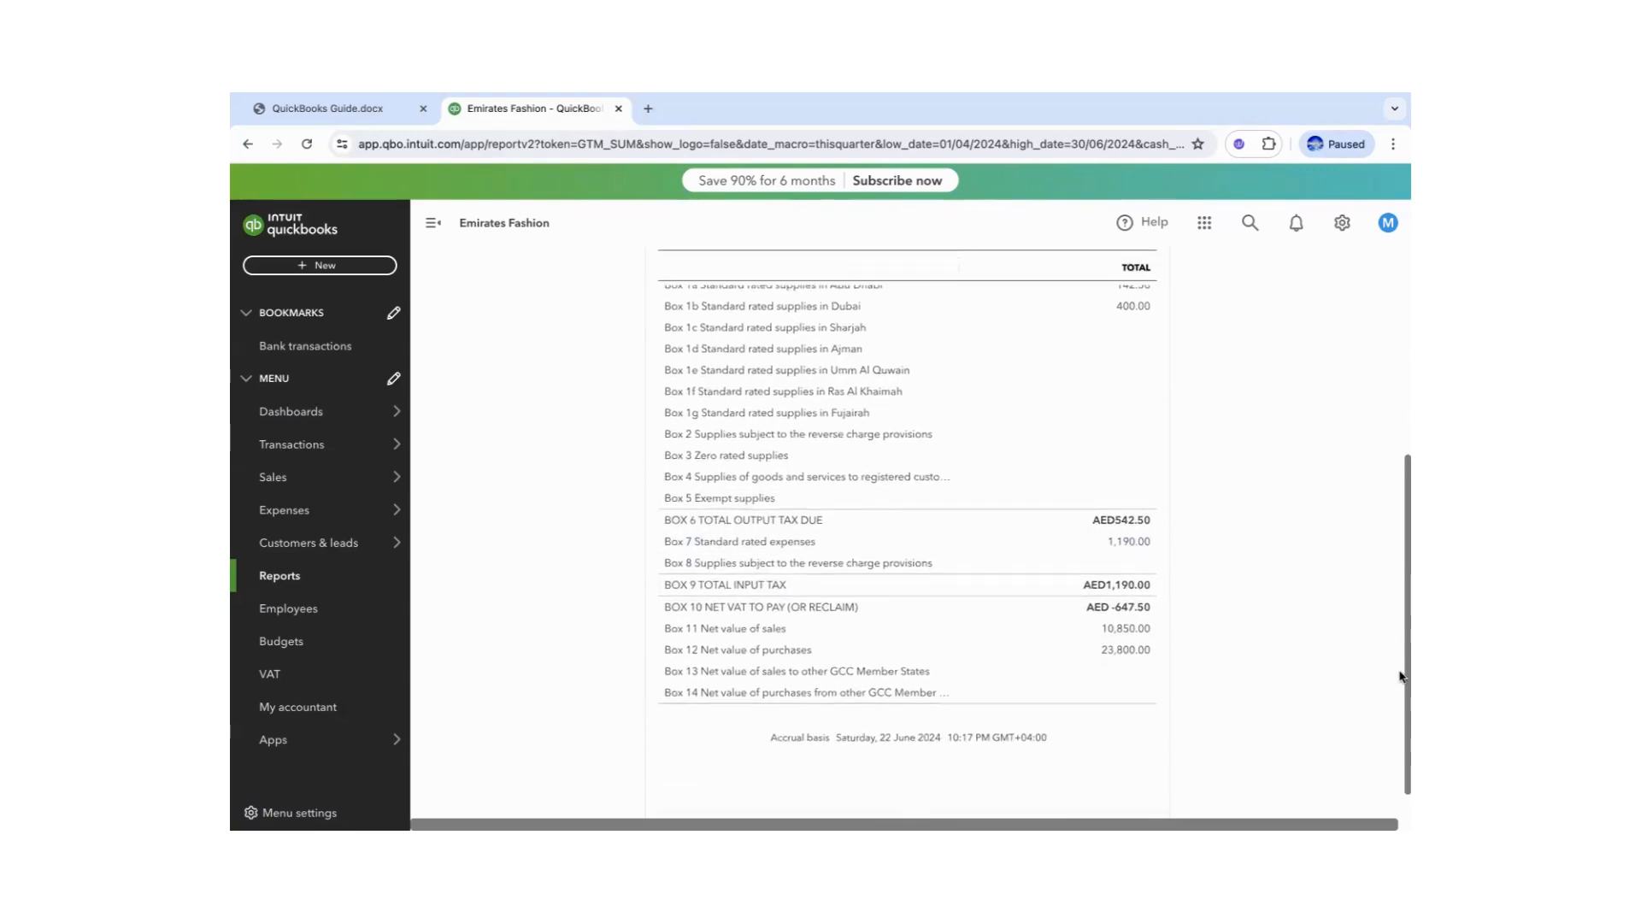
scroll(1400, 677, down, 1)
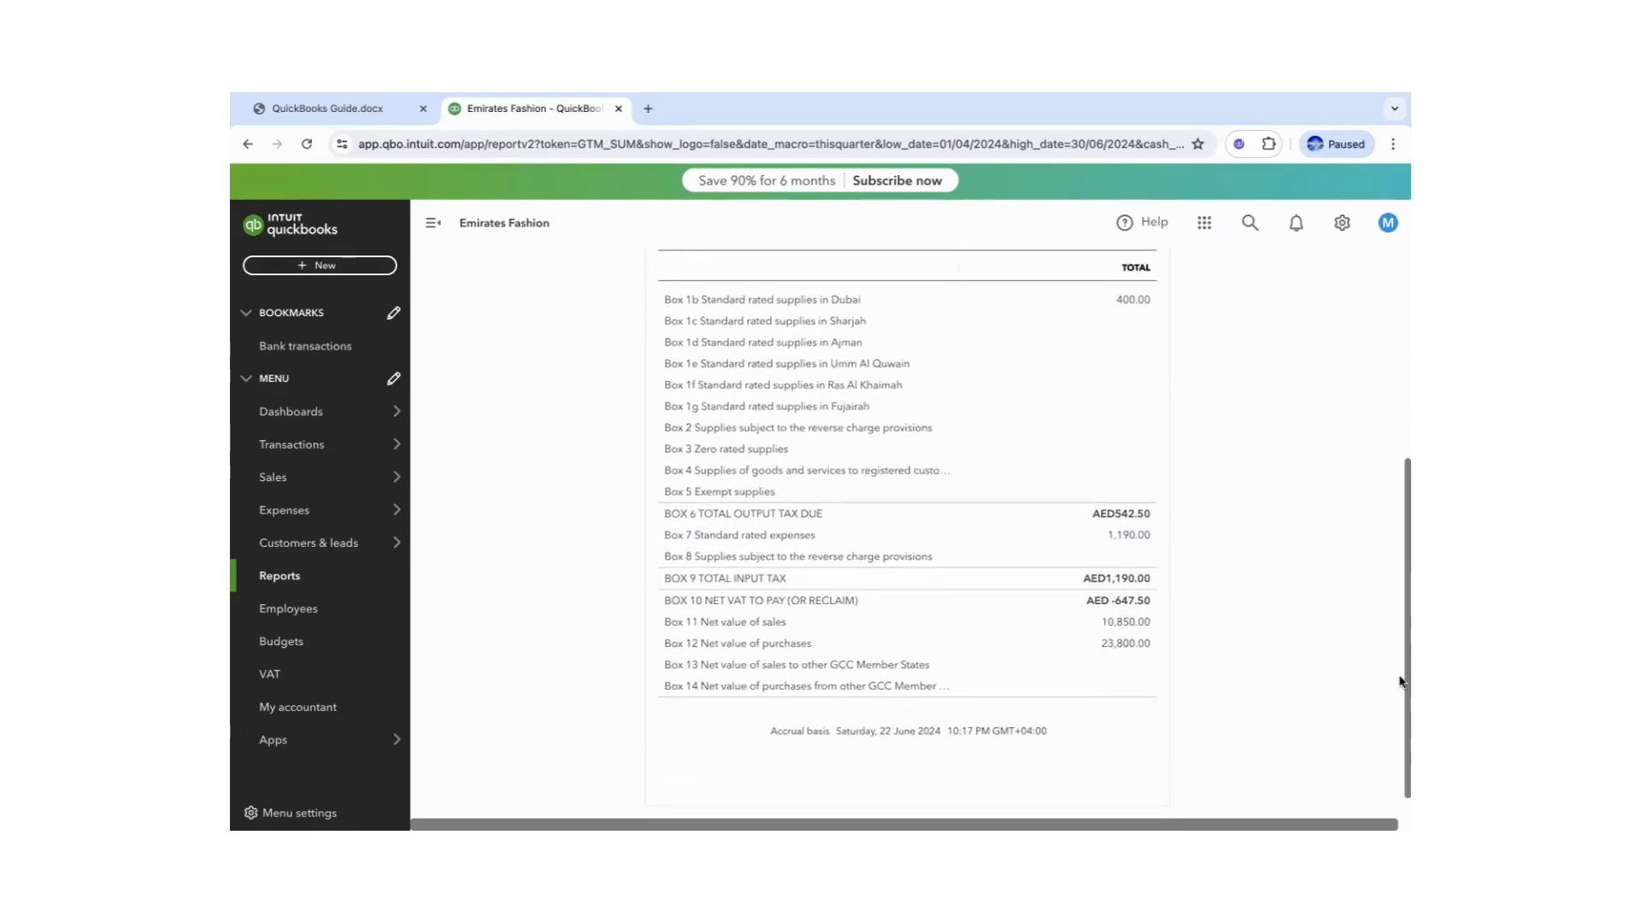
scroll(1400, 681, down, 1)
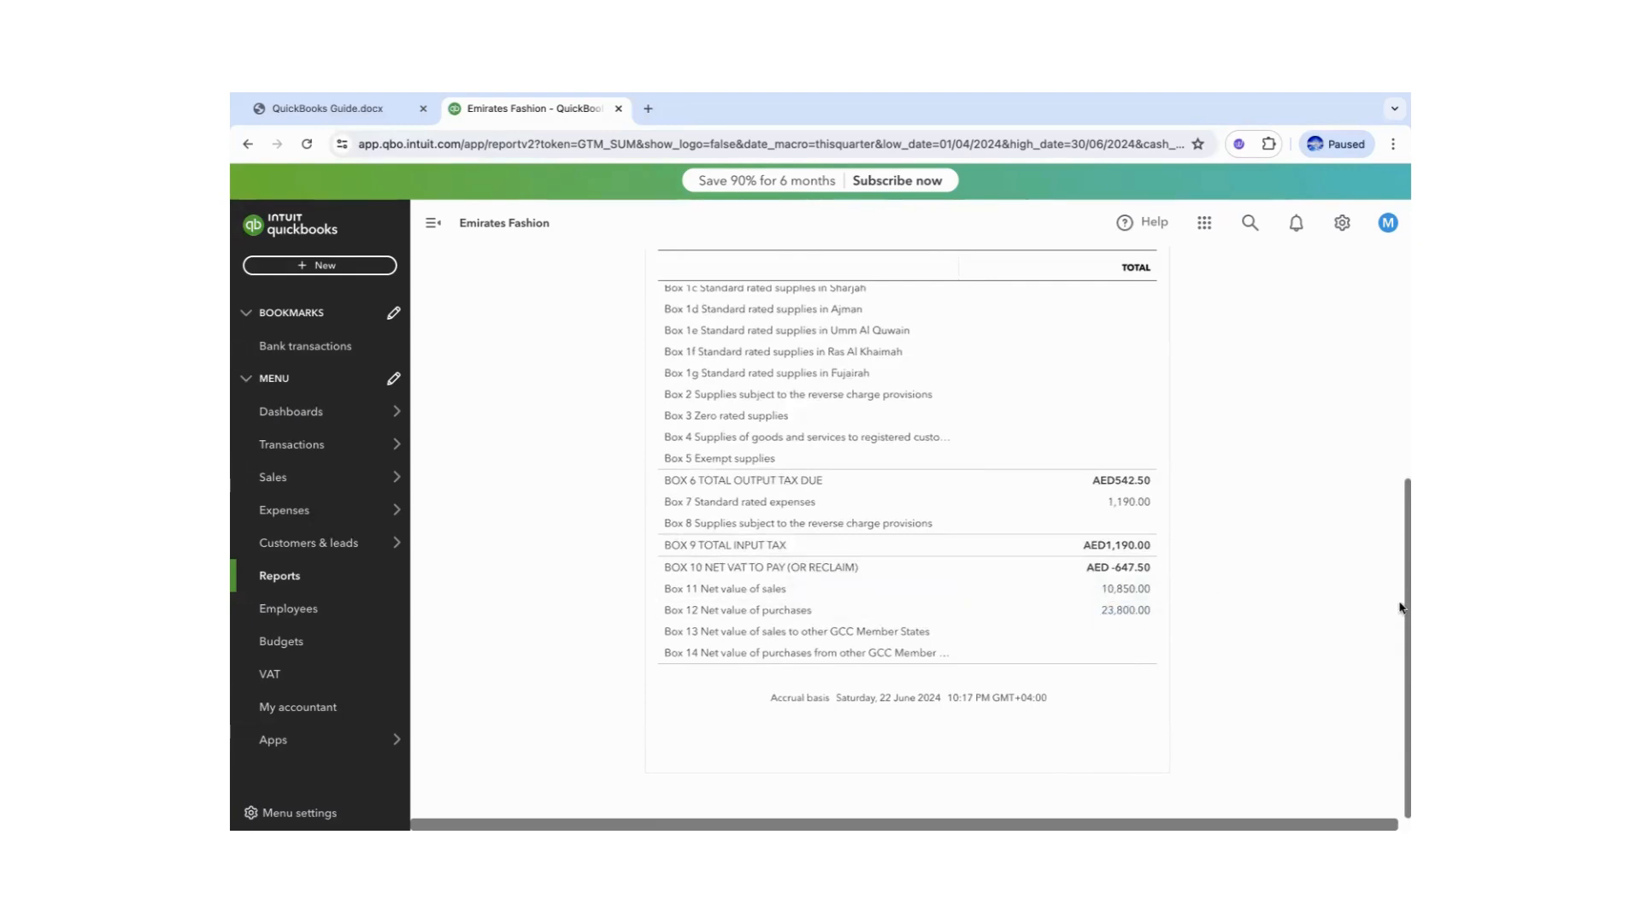
drag(1401, 496, 1398, 320)
click(1126, 404)
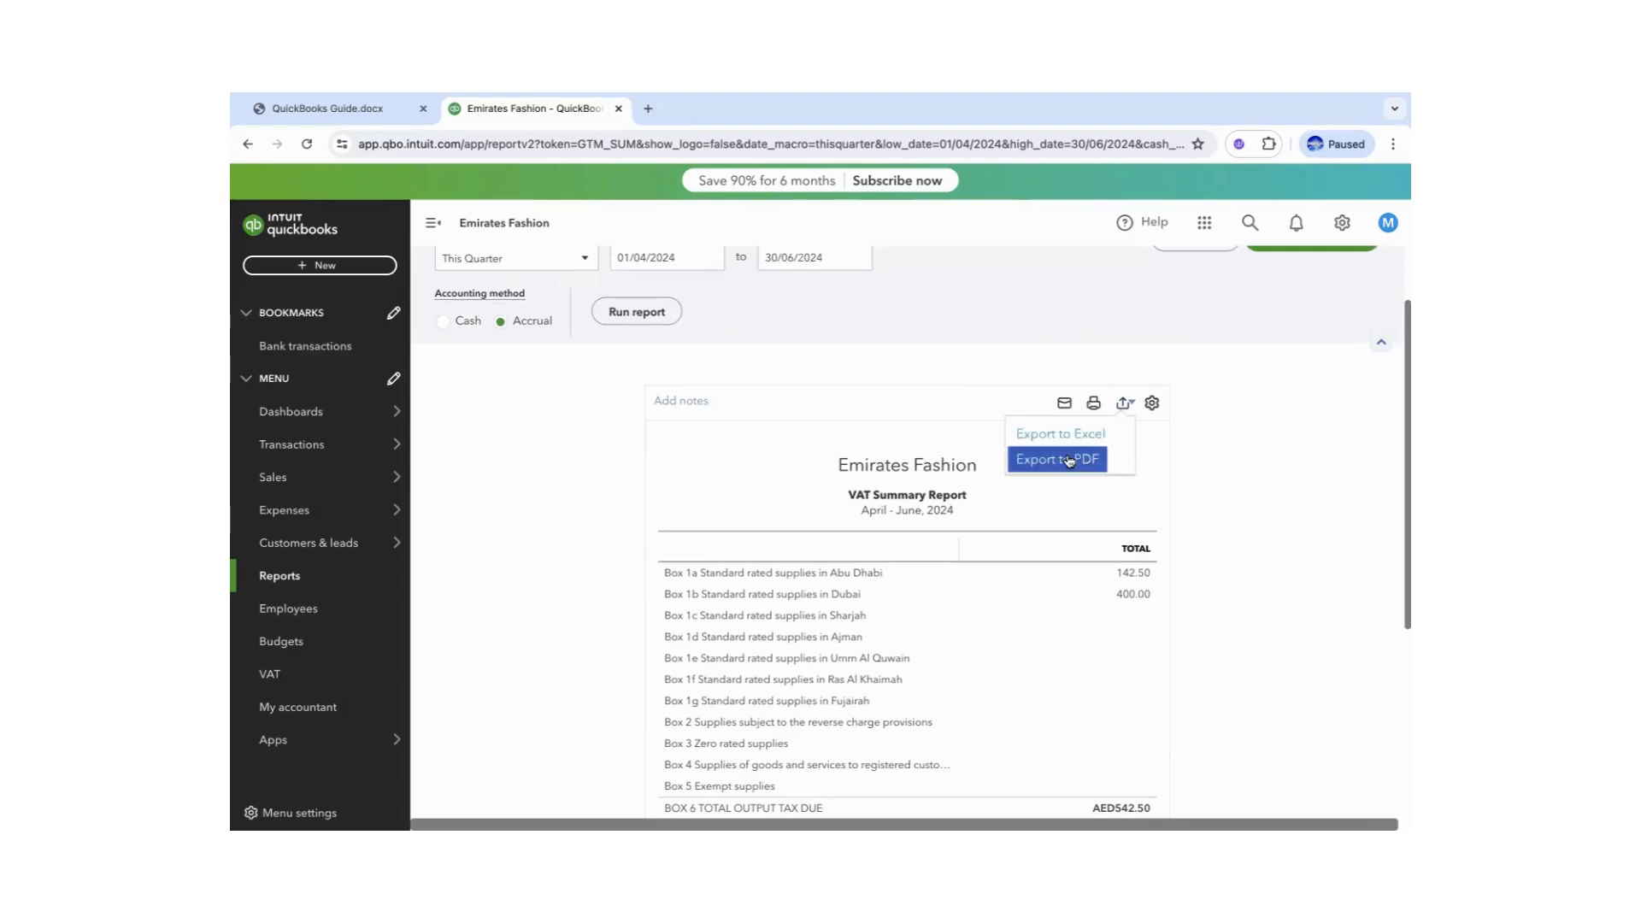
- Save the April–June VAT Summary Report as a PDF
click(1069, 460)
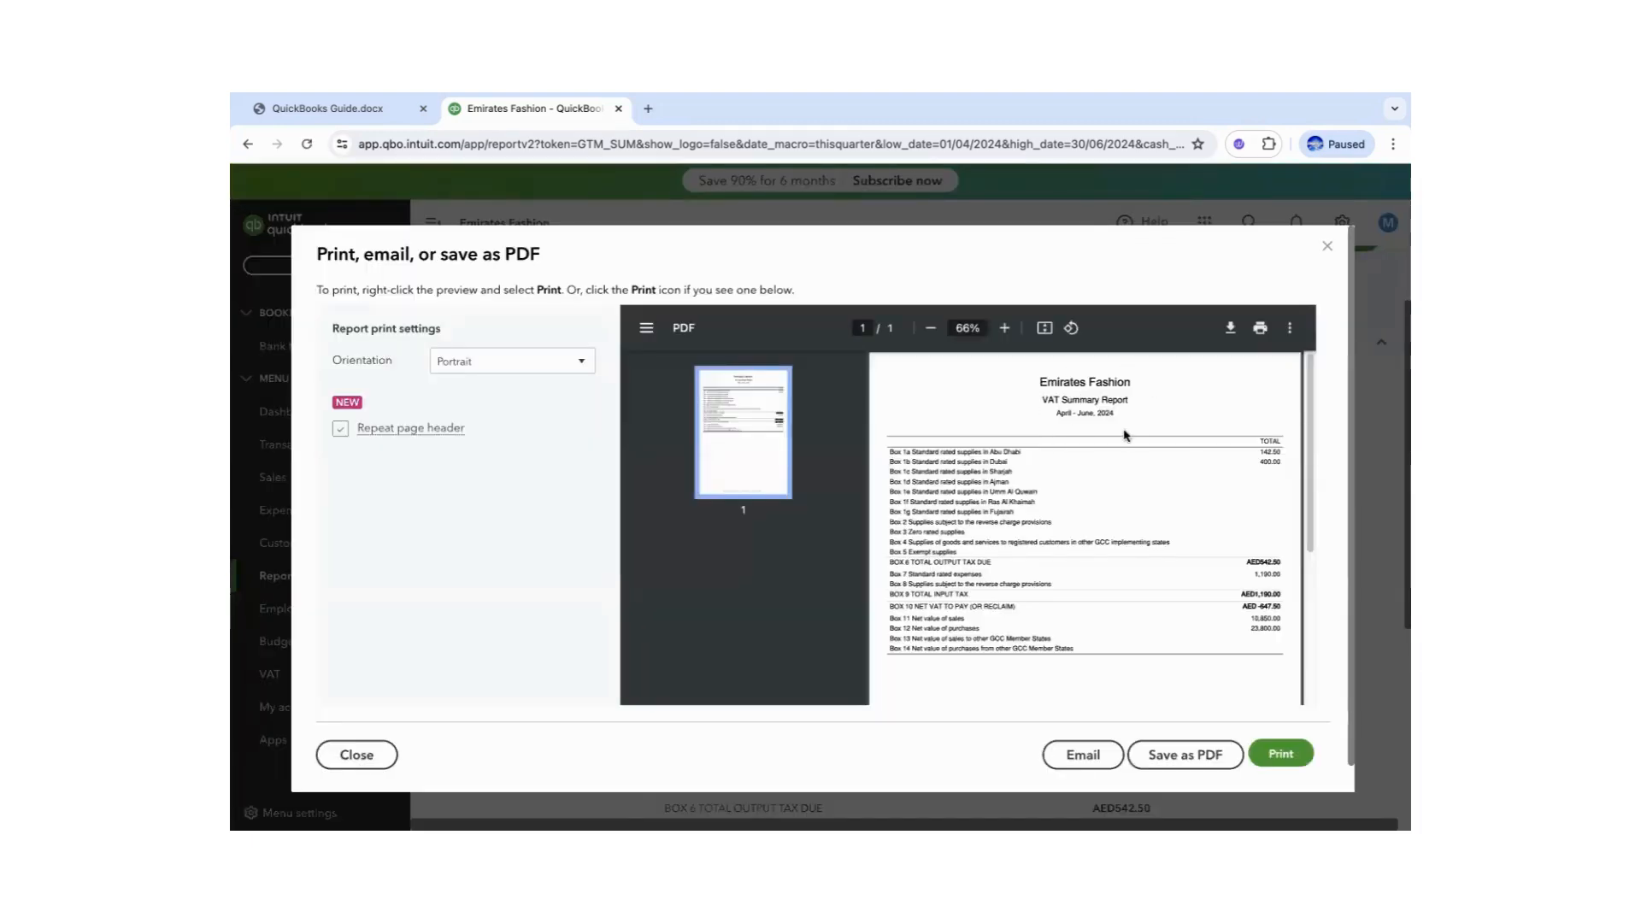
click(1193, 756)
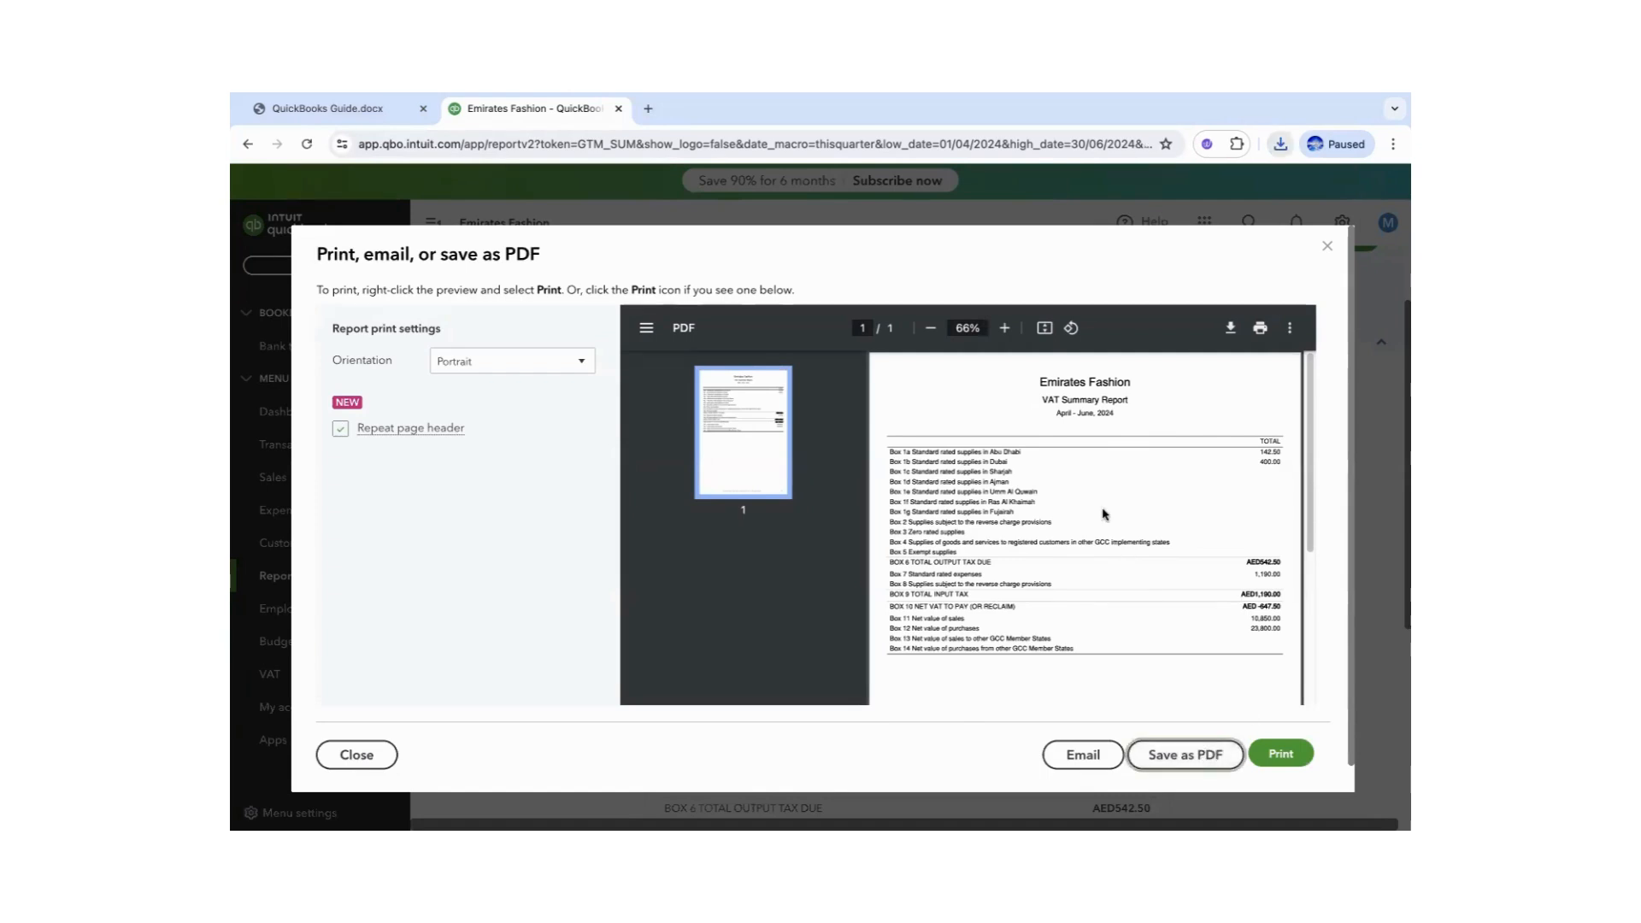
click(1328, 249)
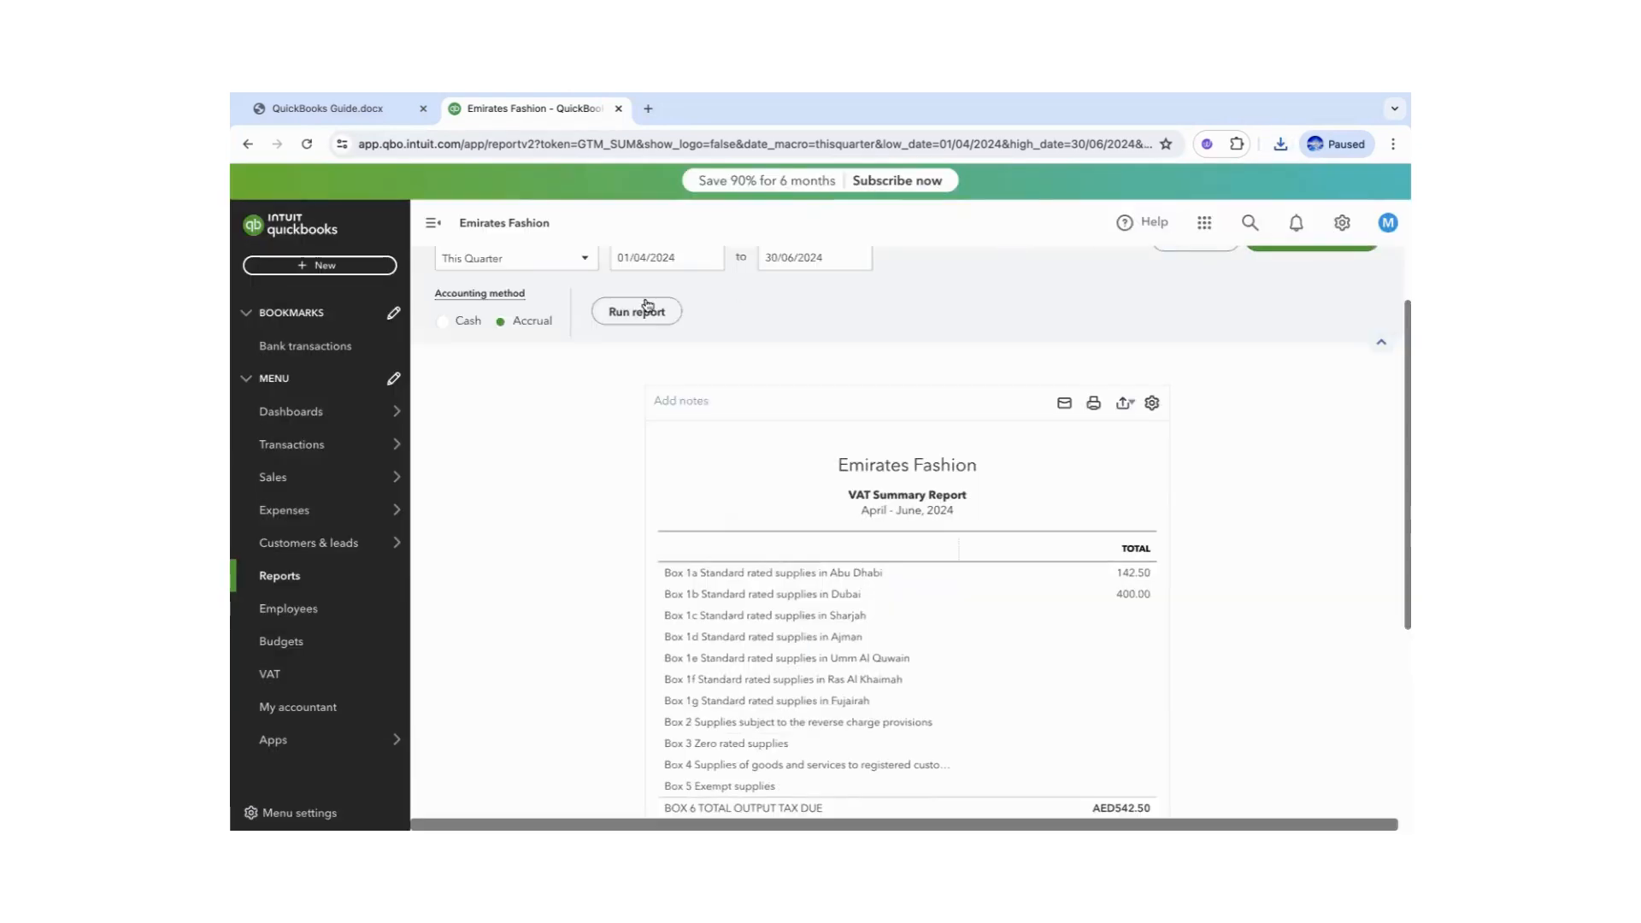
drag(1403, 322, 1395, 224)
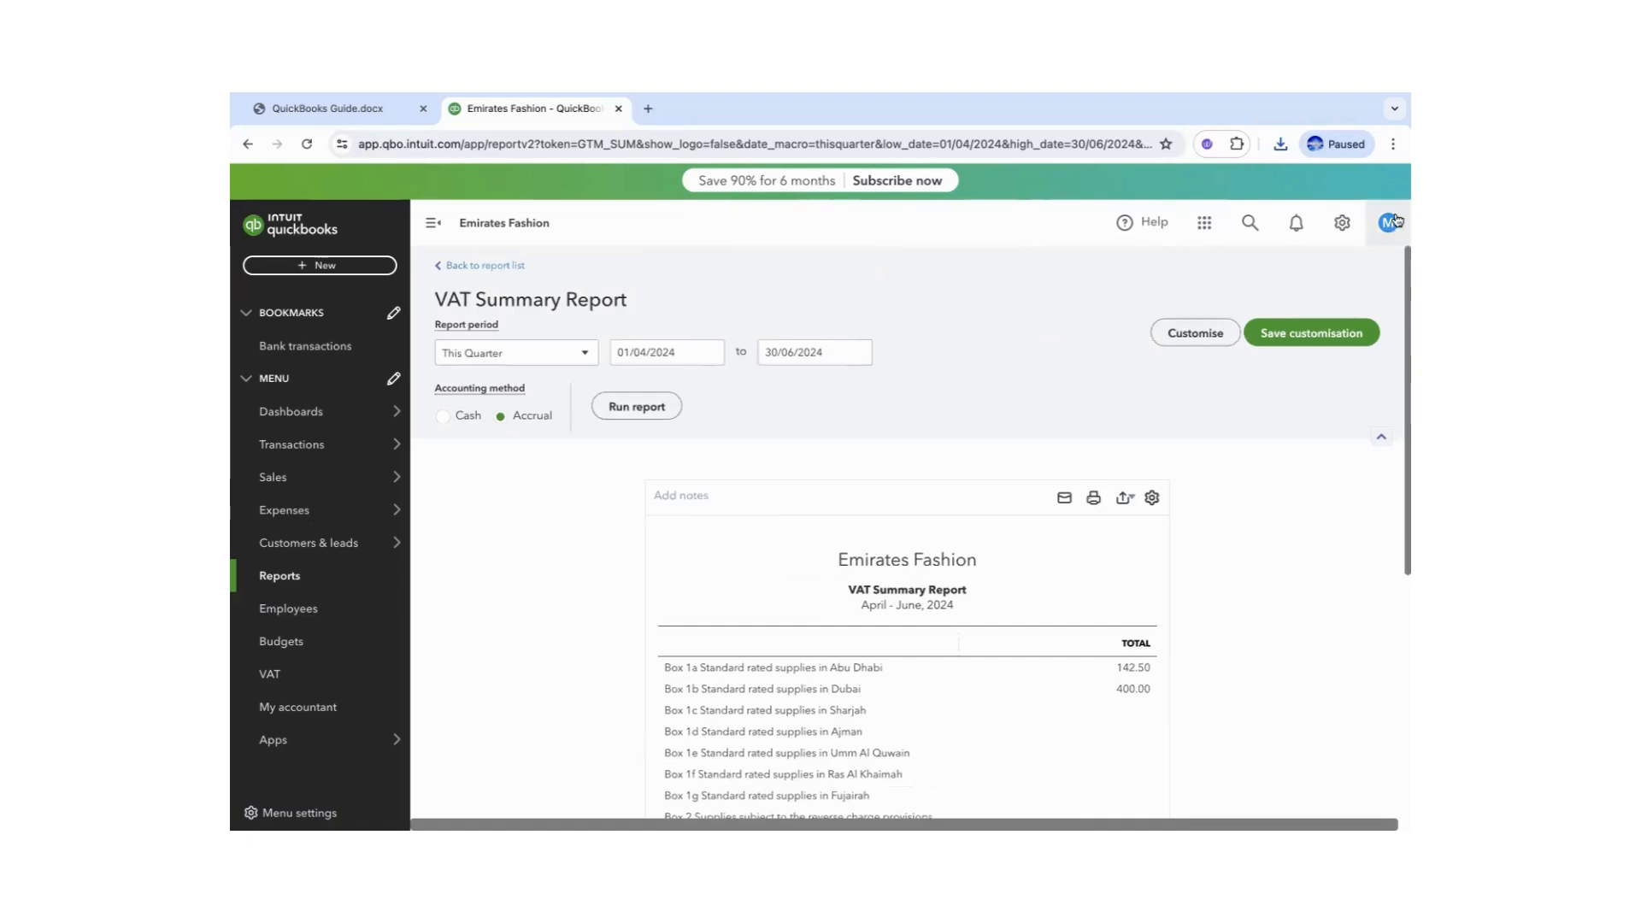
click(309, 112)
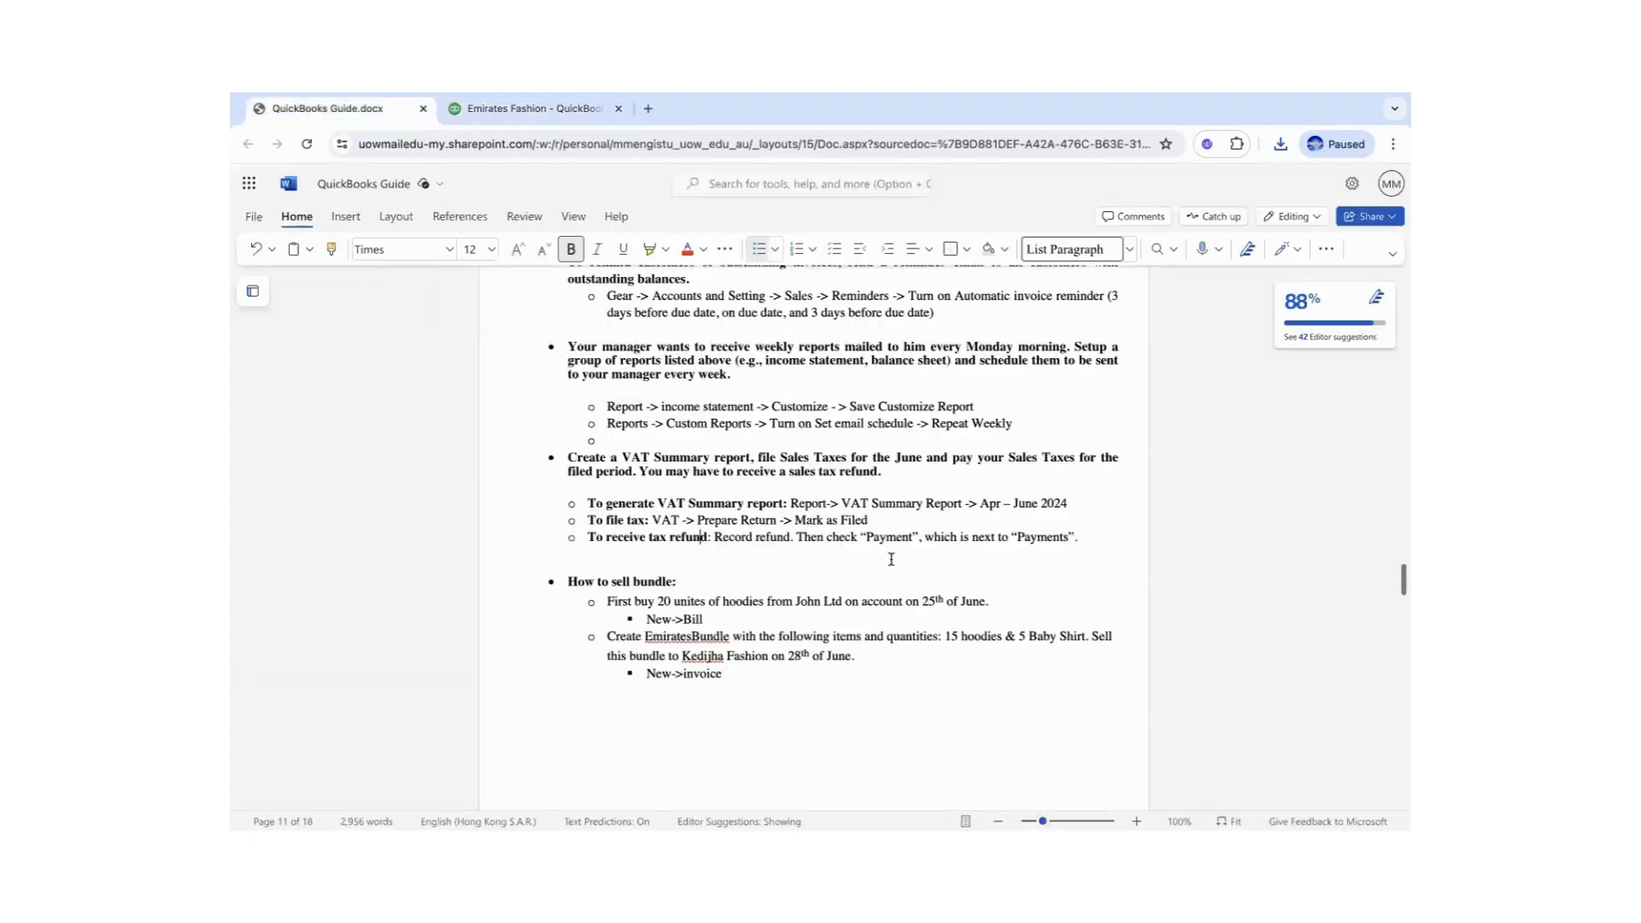
- Read the guide's task on writing off damaged Hoodies to an Inventory Write-Off expense account
click(981, 539)
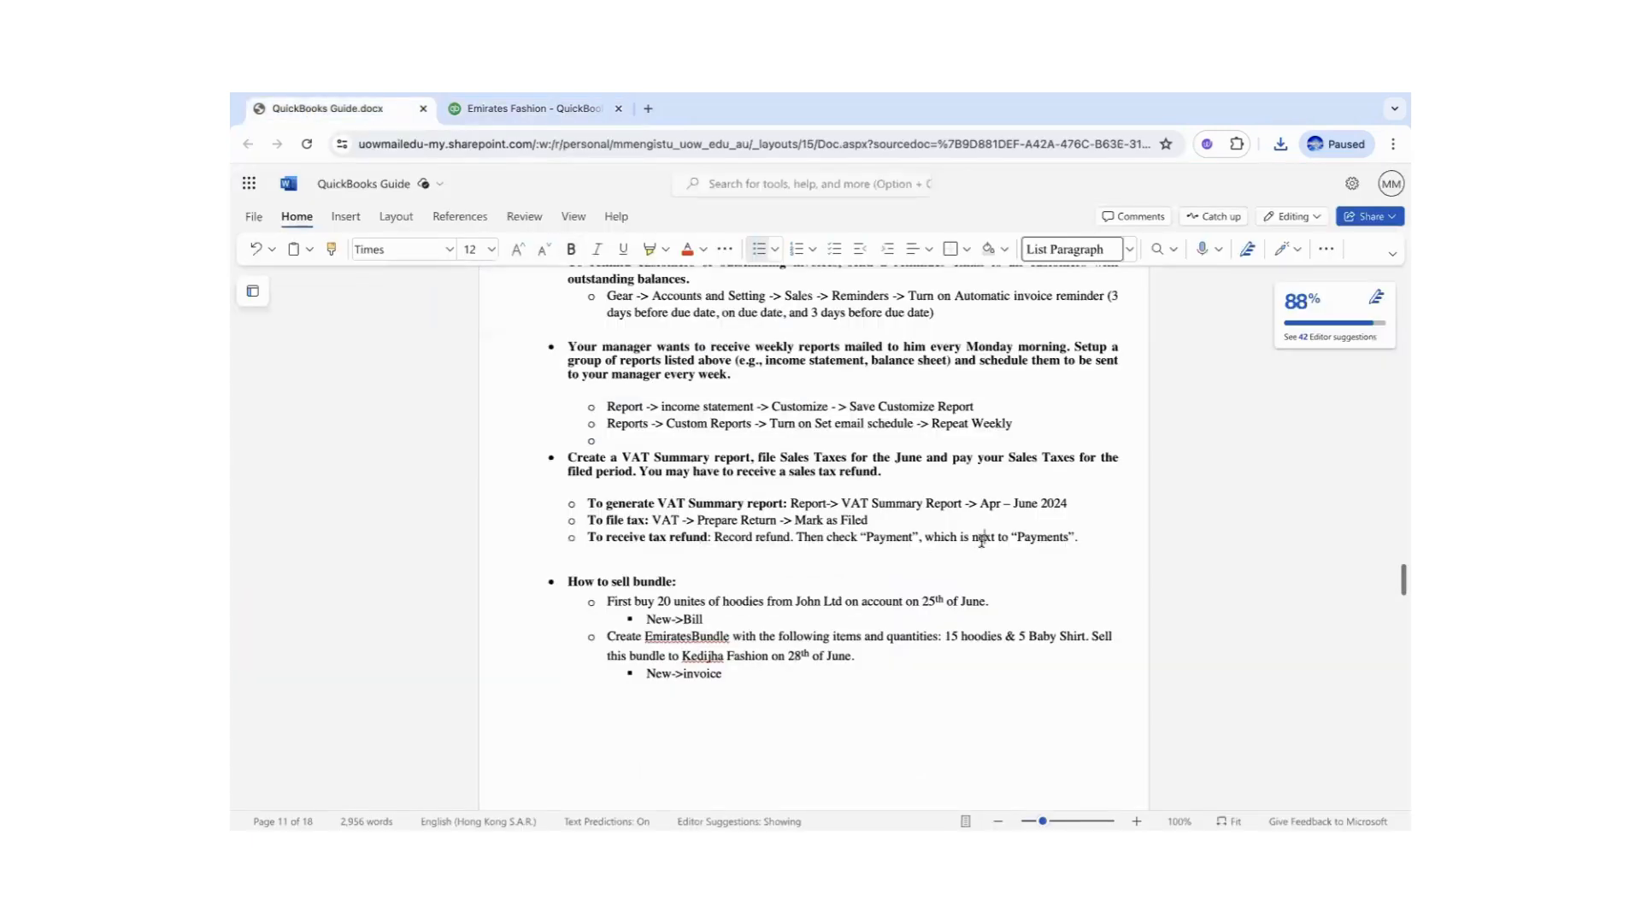
click(692, 580)
drag(1401, 586, 1398, 626)
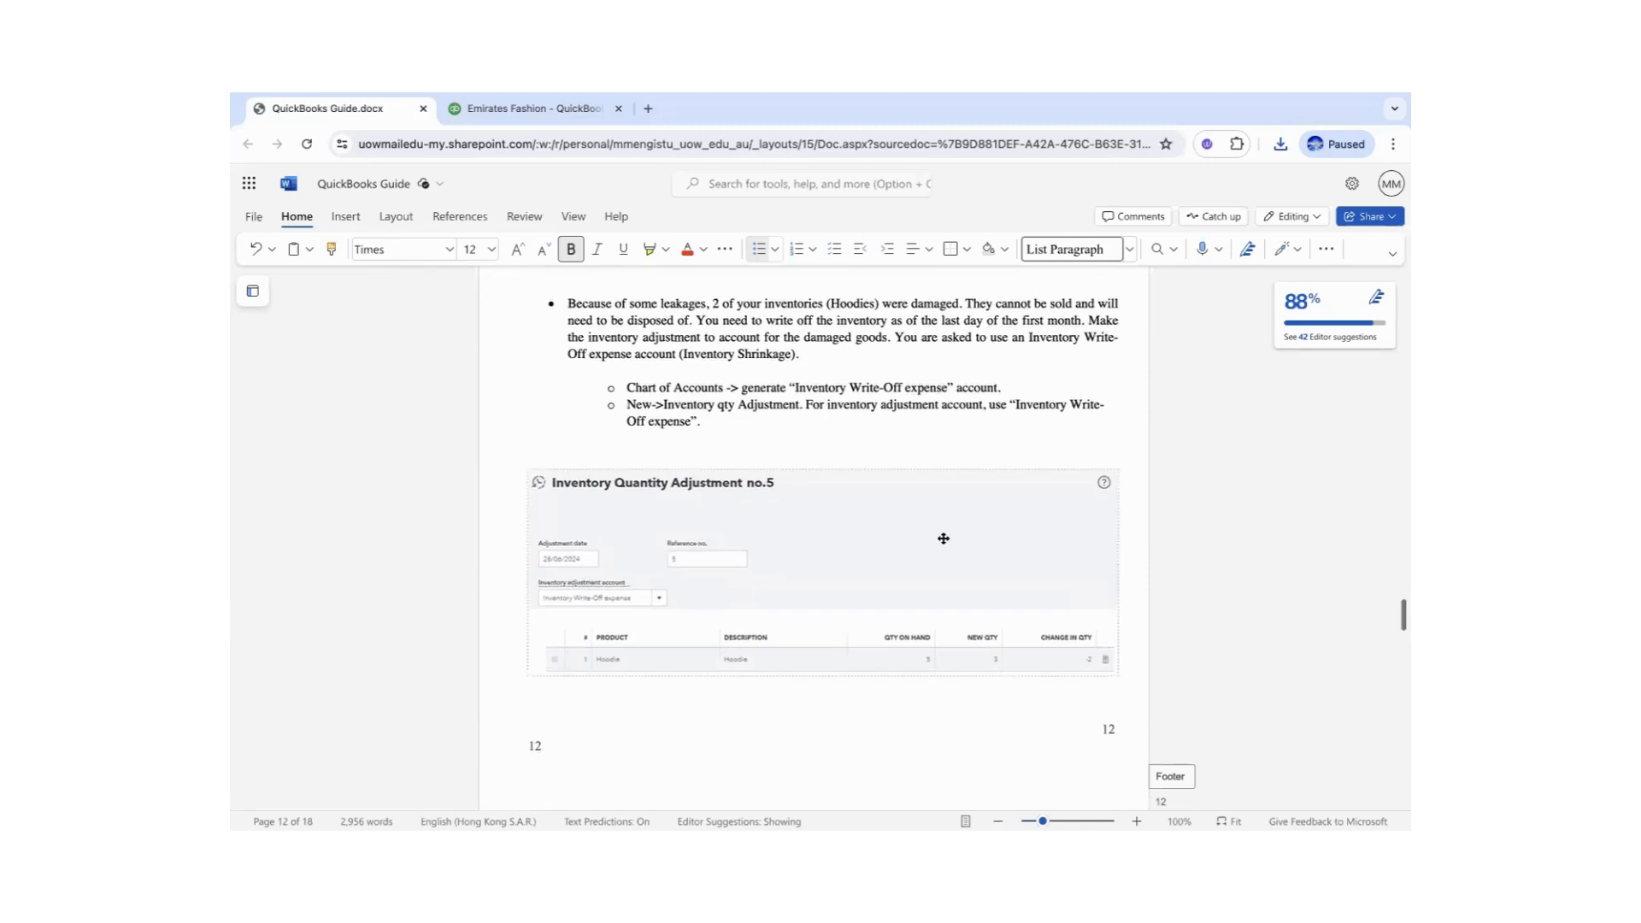
click(687, 299)
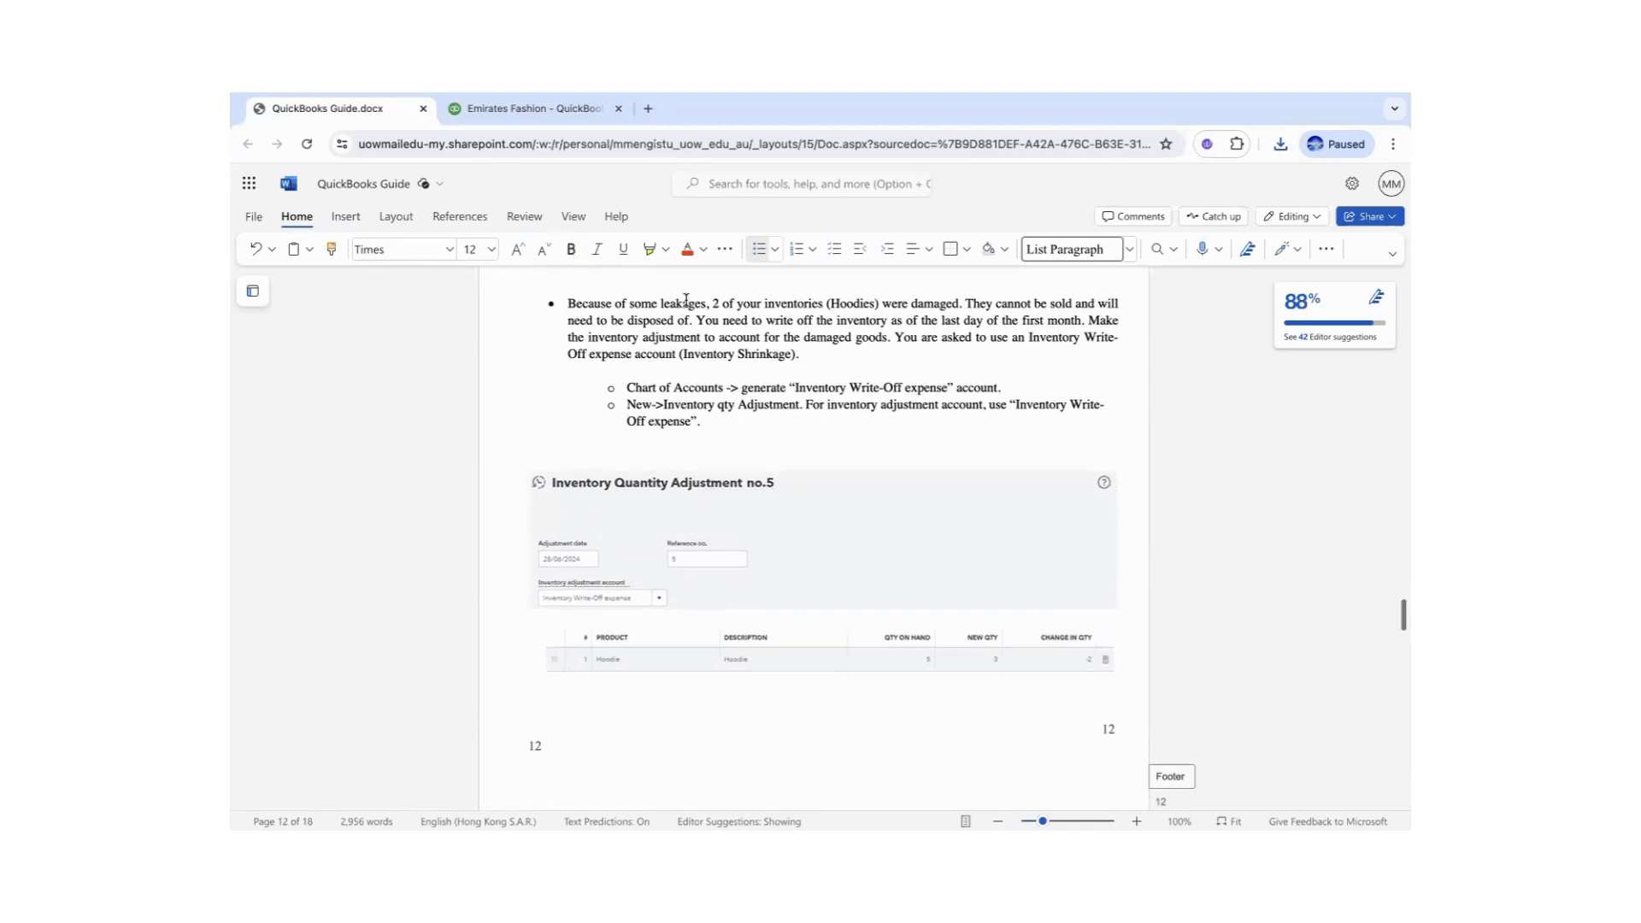
drag(641, 305, 704, 305)
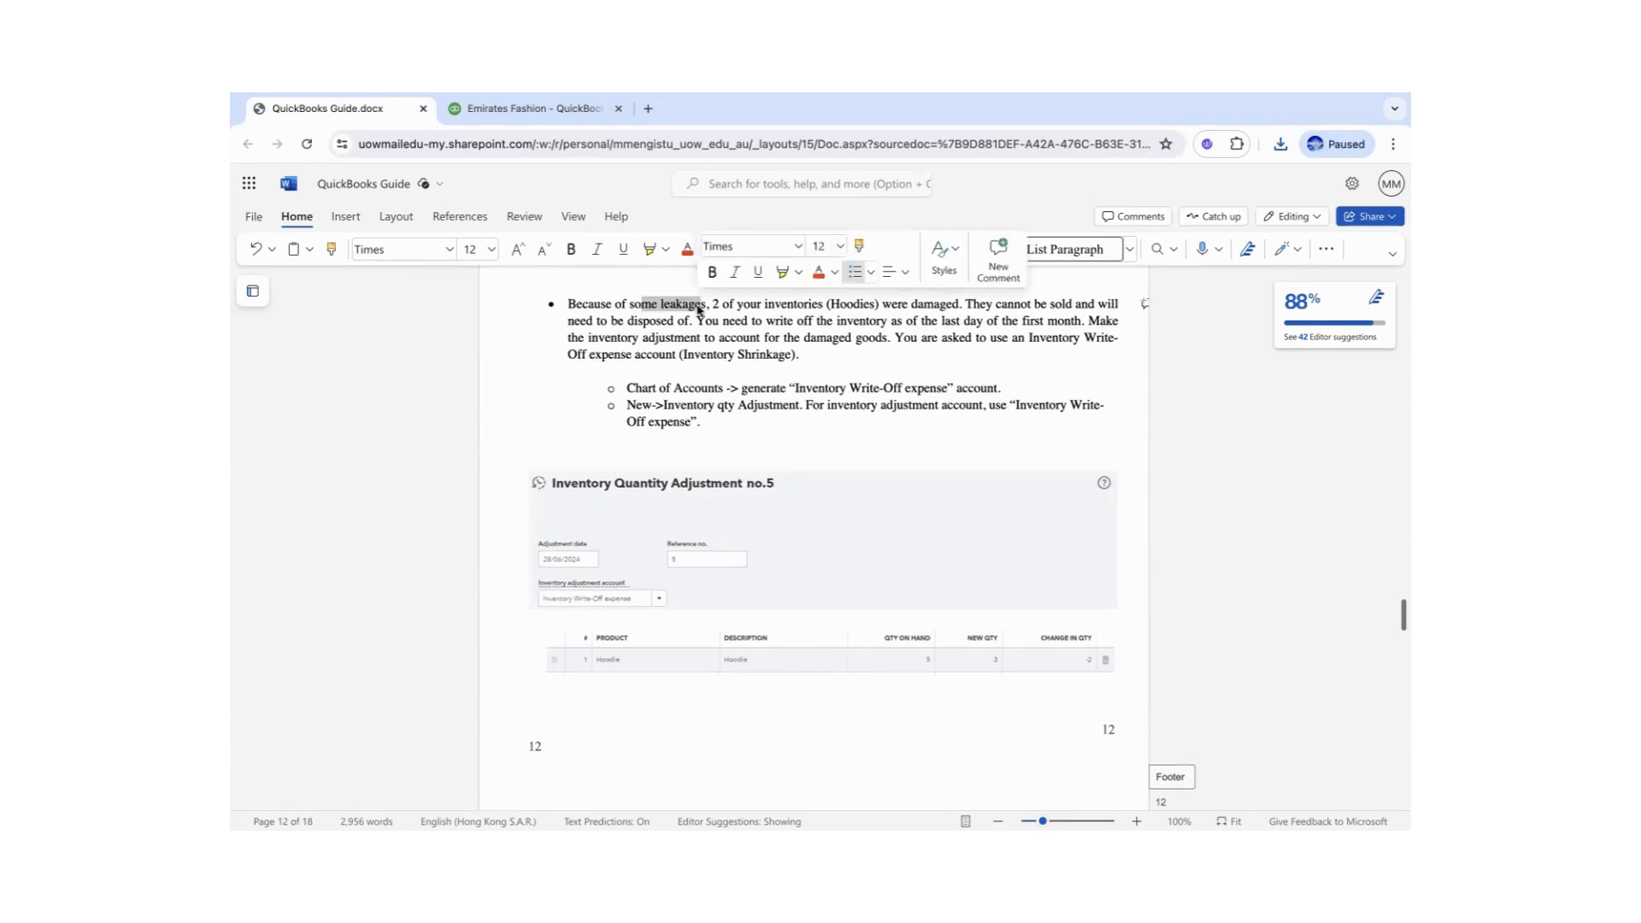
drag(954, 305, 710, 300)
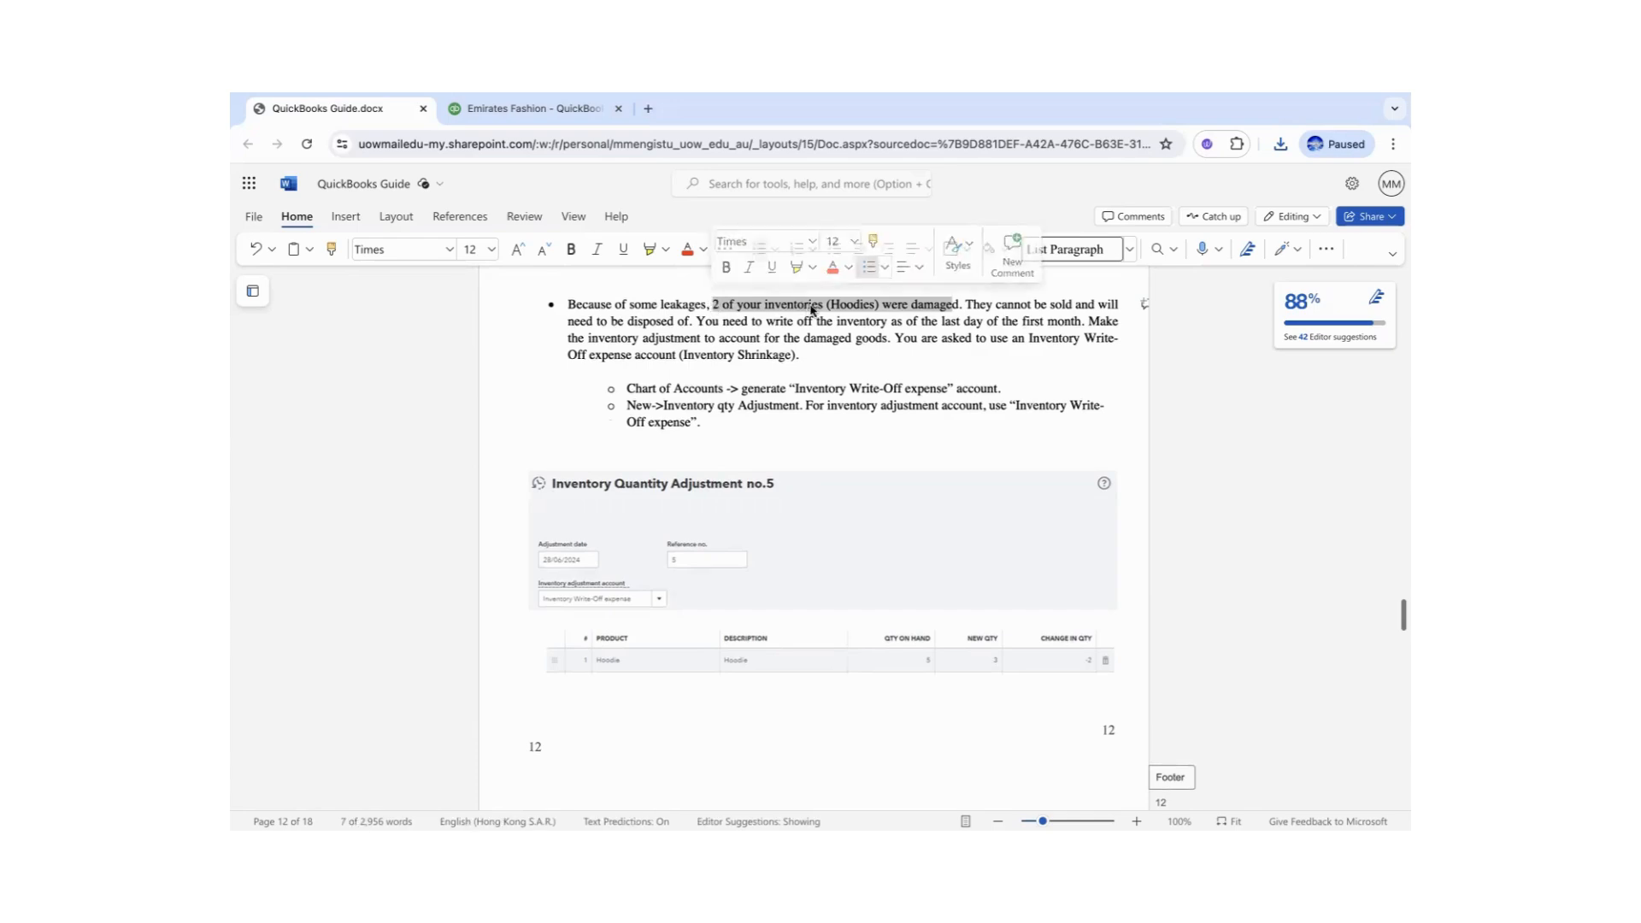
click(866, 299)
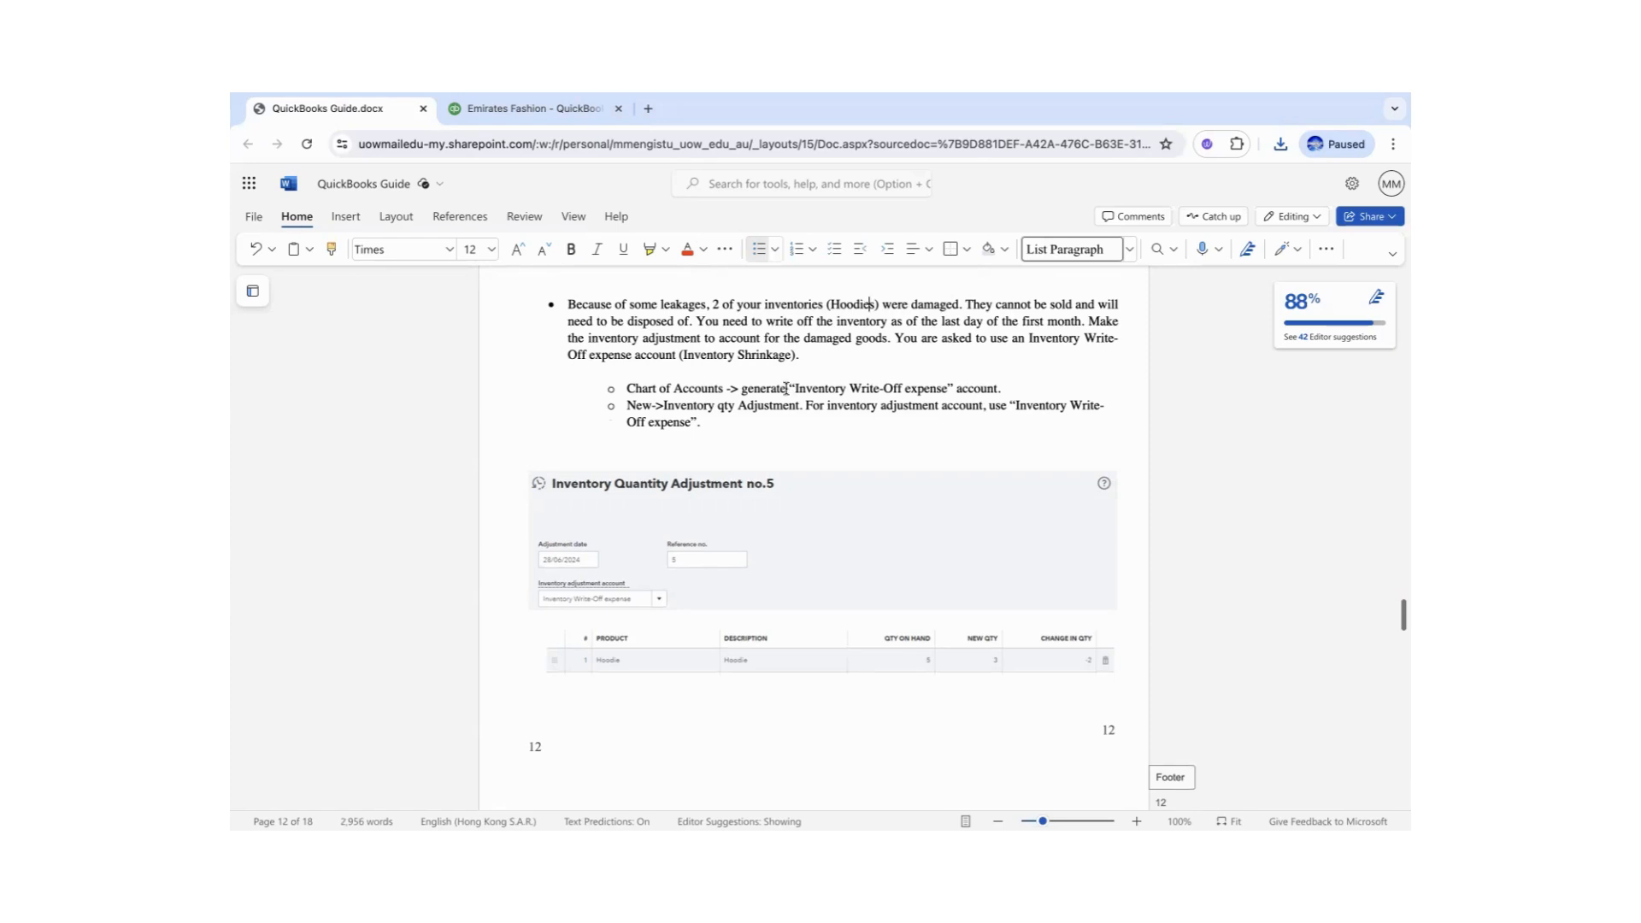
drag(796, 384, 949, 391)
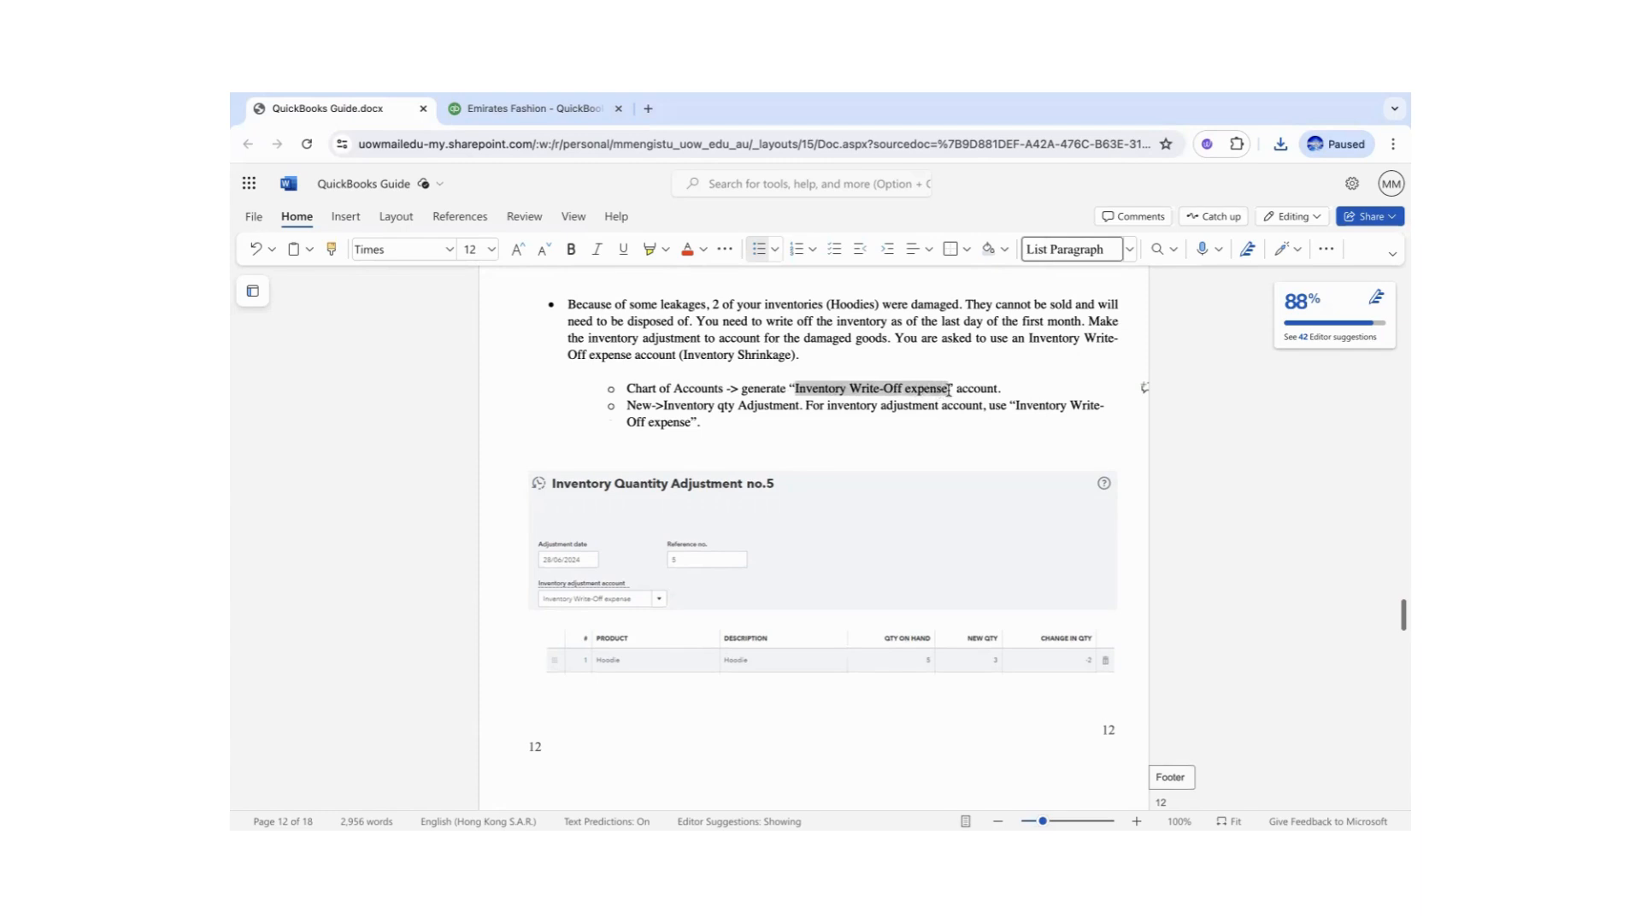
click(508, 111)
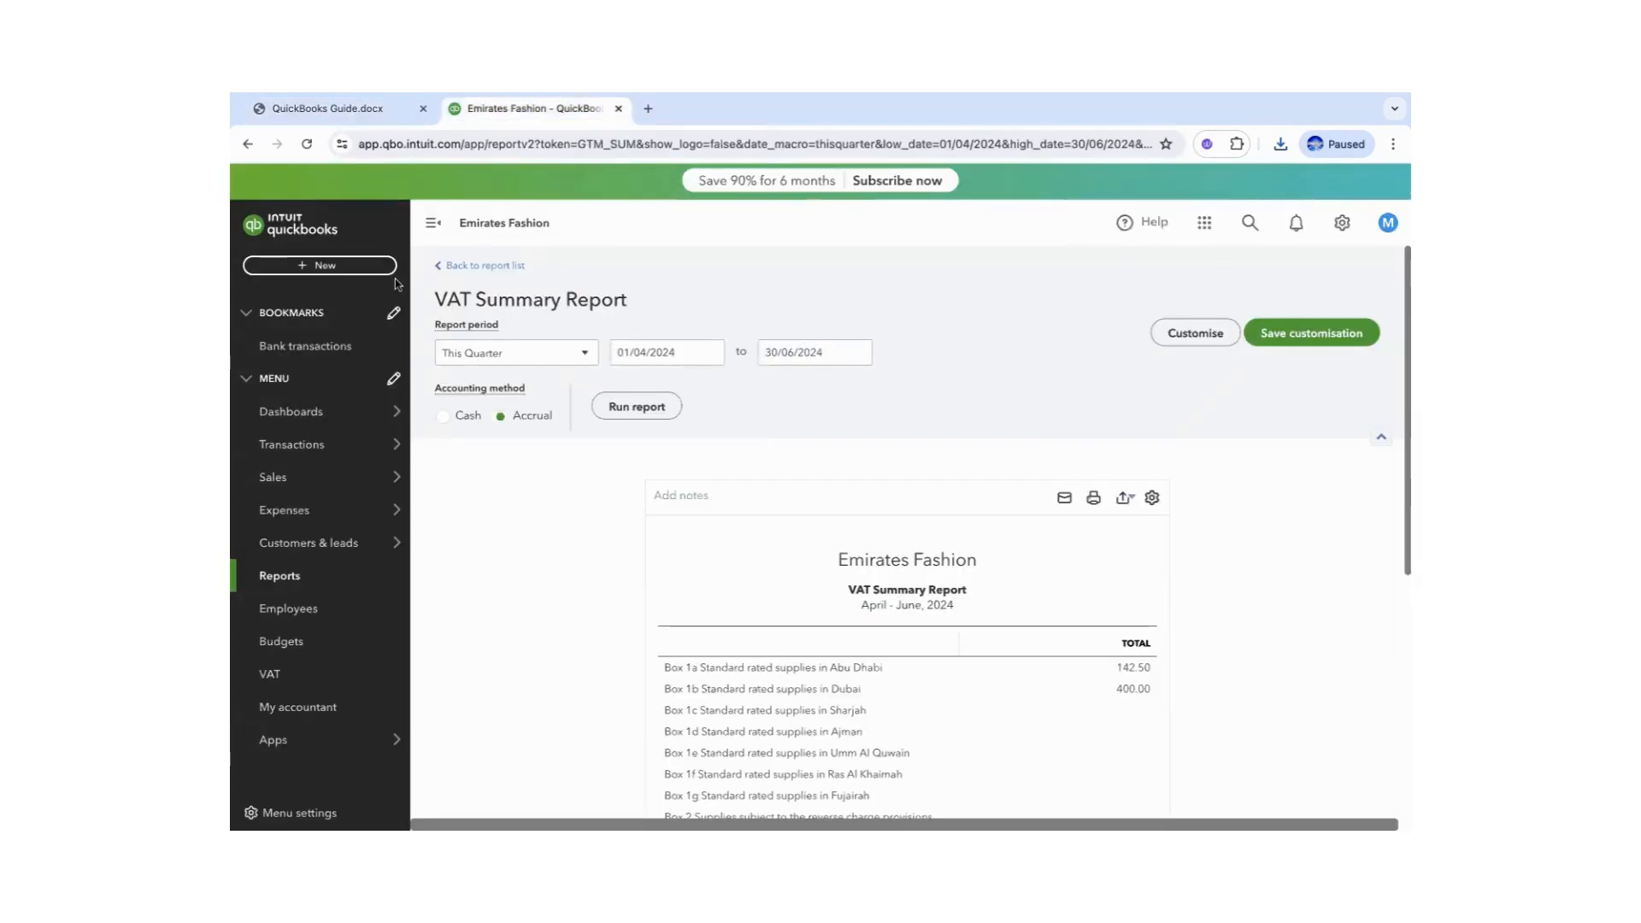
- Create the Expenses account 'Inventory Write-Off expense' with detail type Bad debts
mouse_move(335, 454)
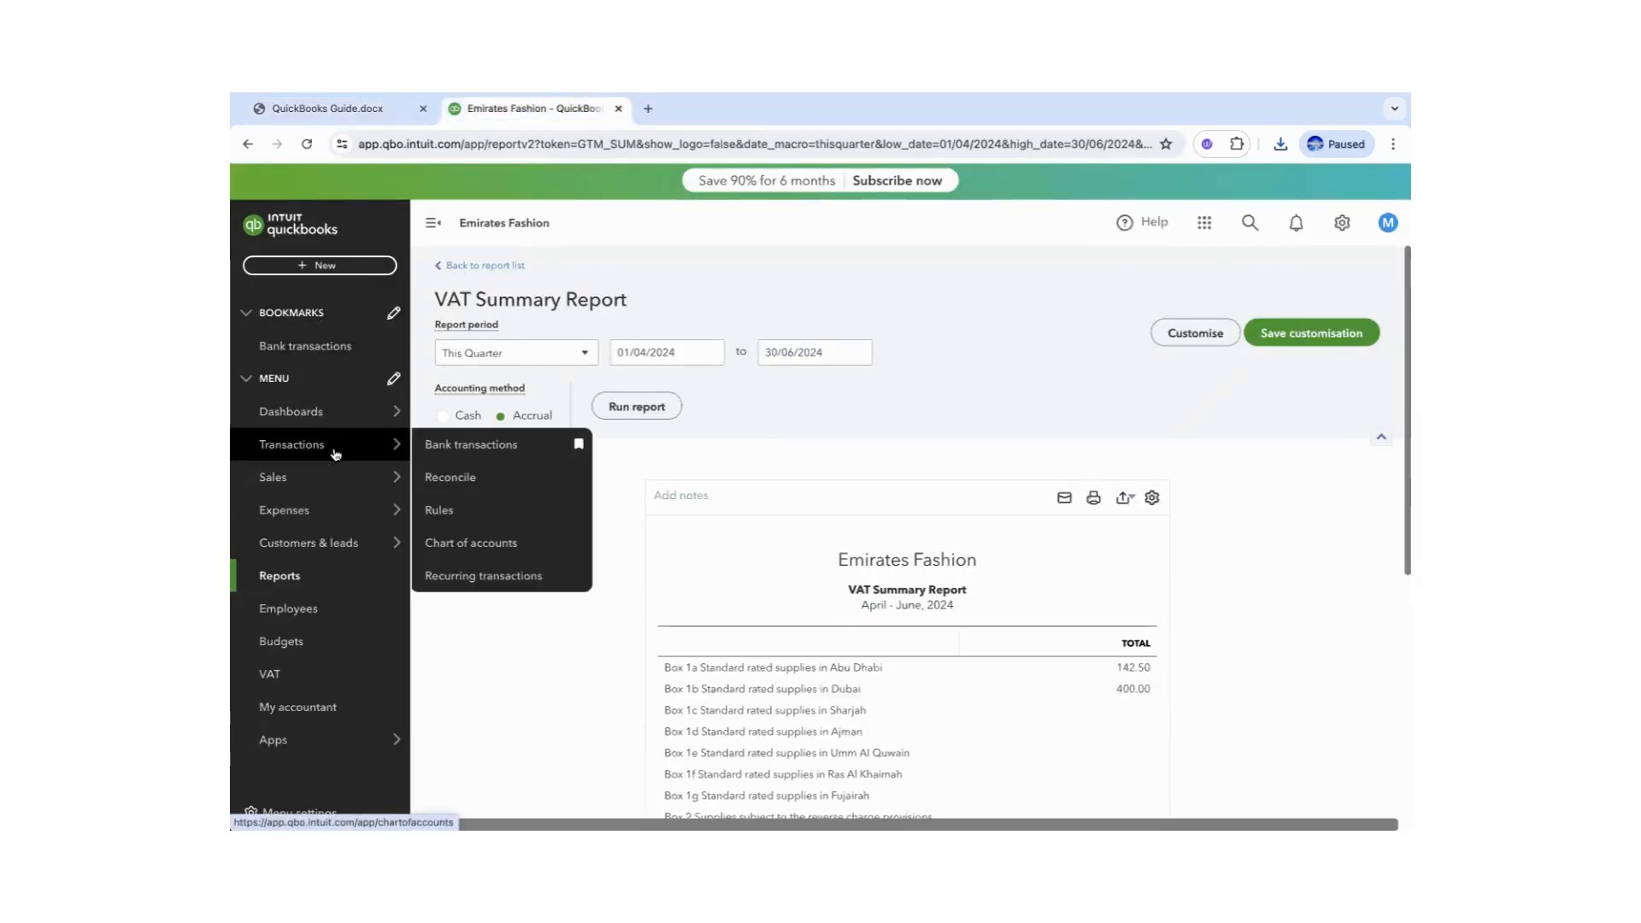
click(473, 542)
scroll(1119, 368, down, 8)
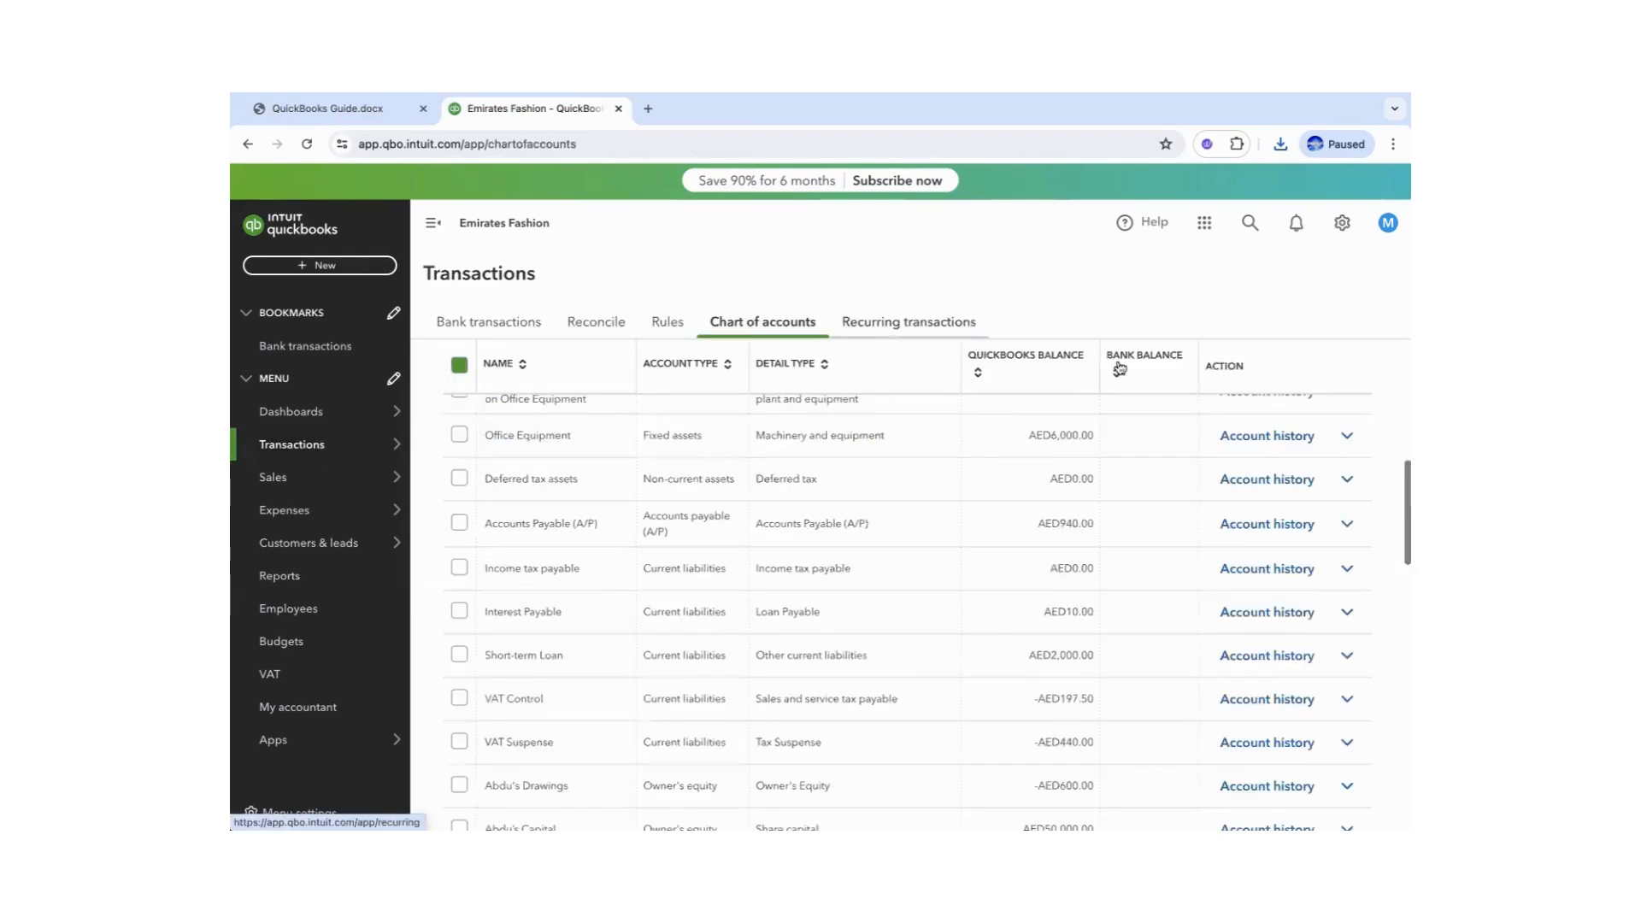
drag(1402, 492, 1400, 291)
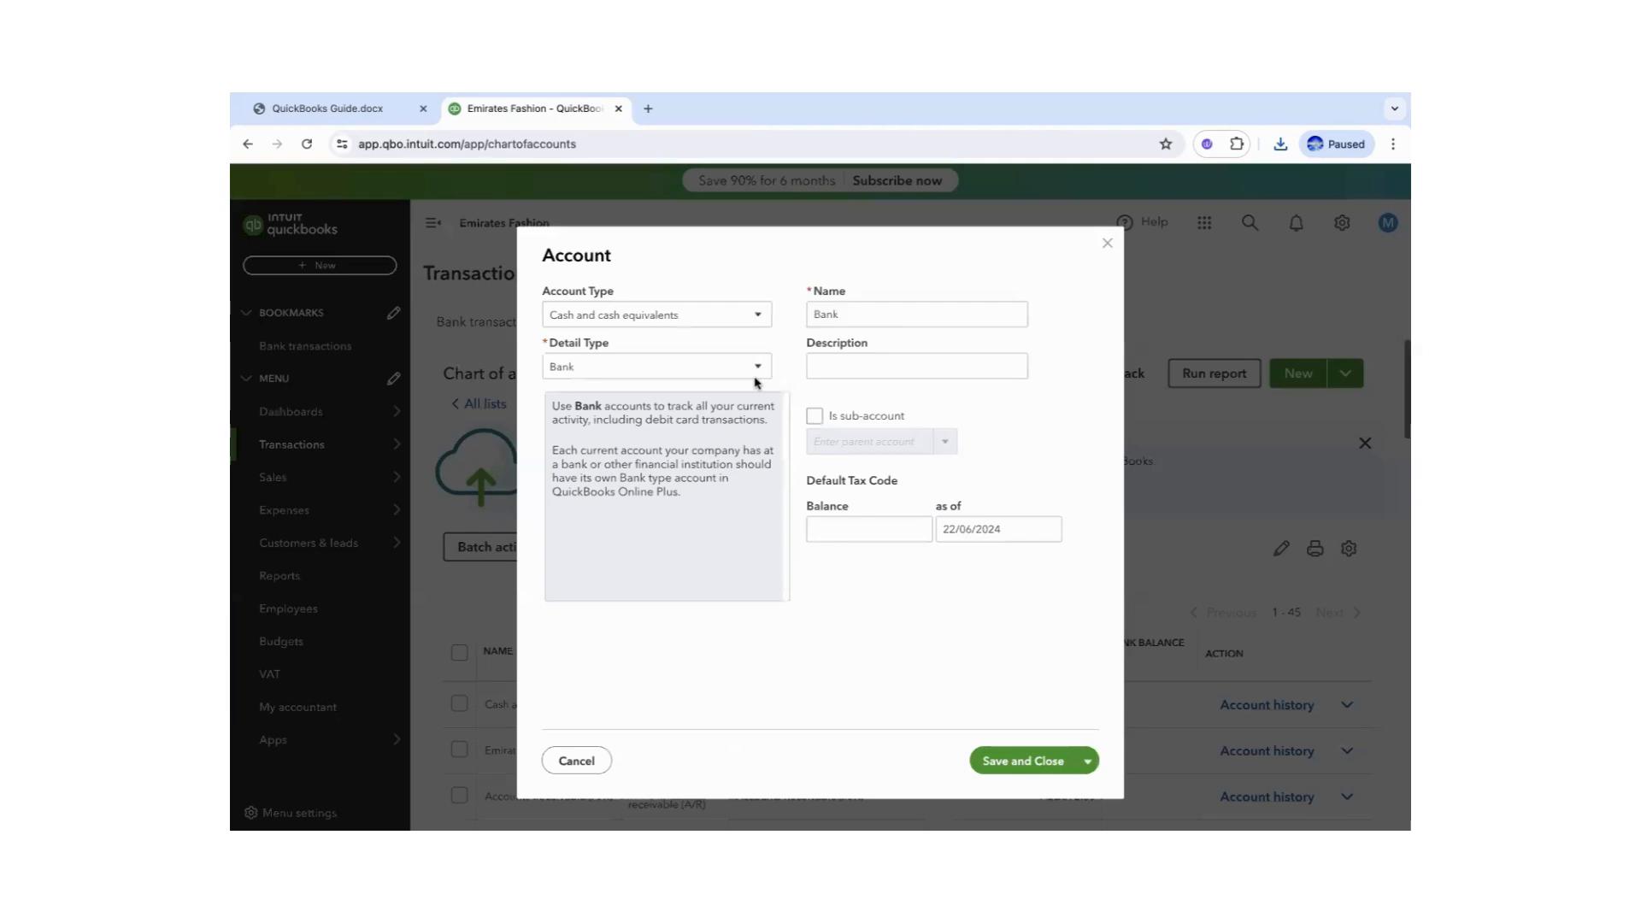
click(737, 316)
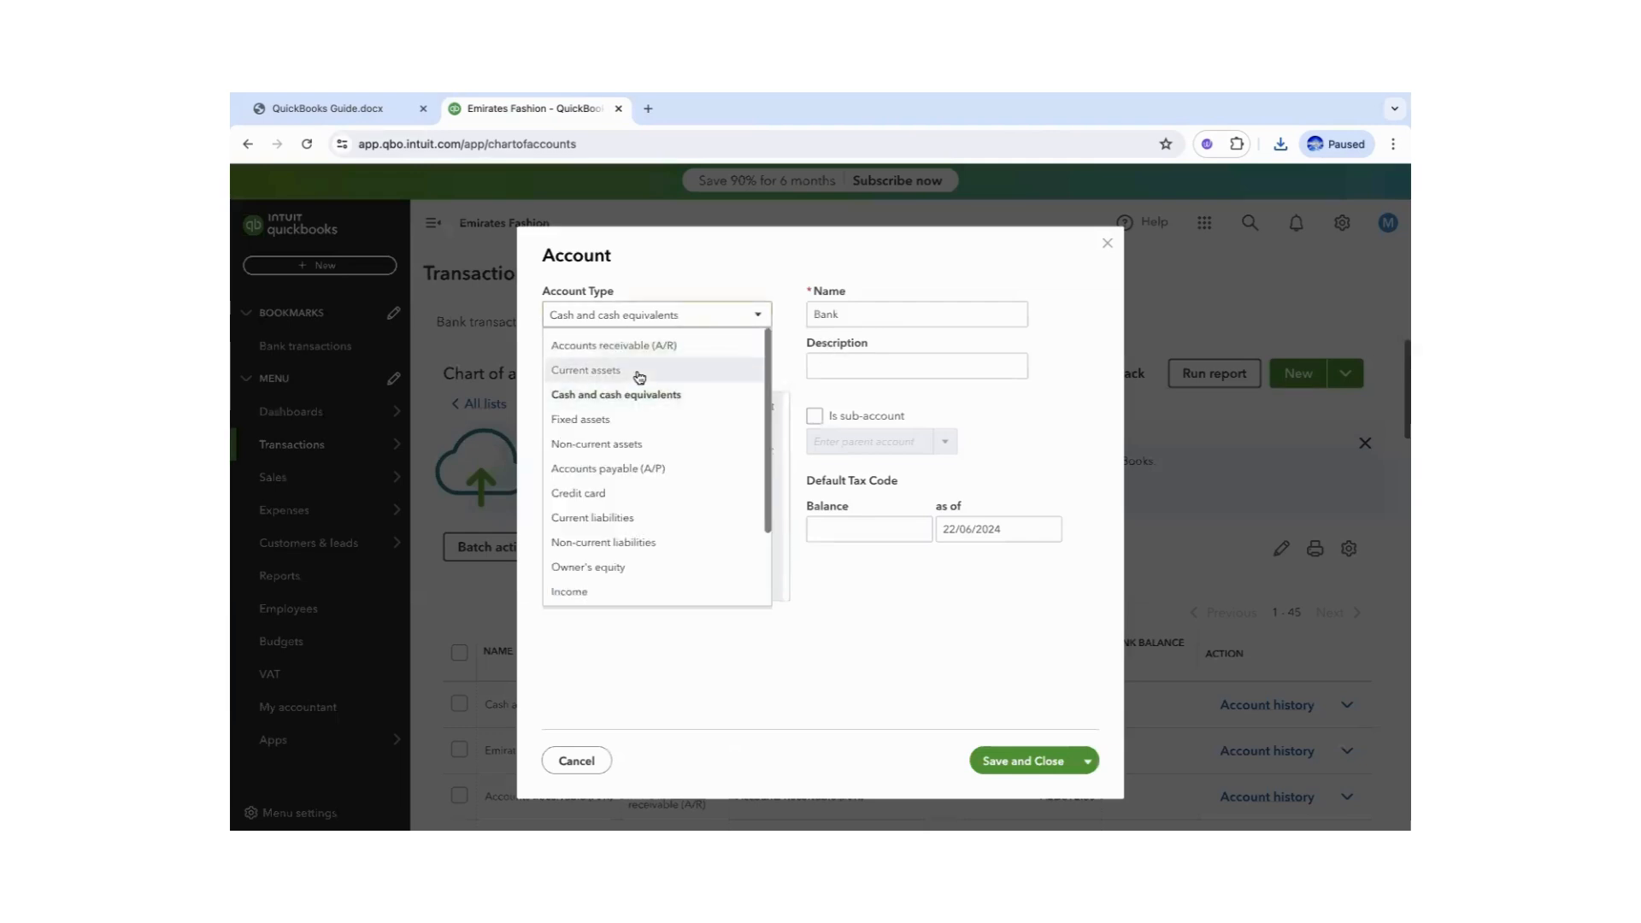
drag(770, 503, 767, 588)
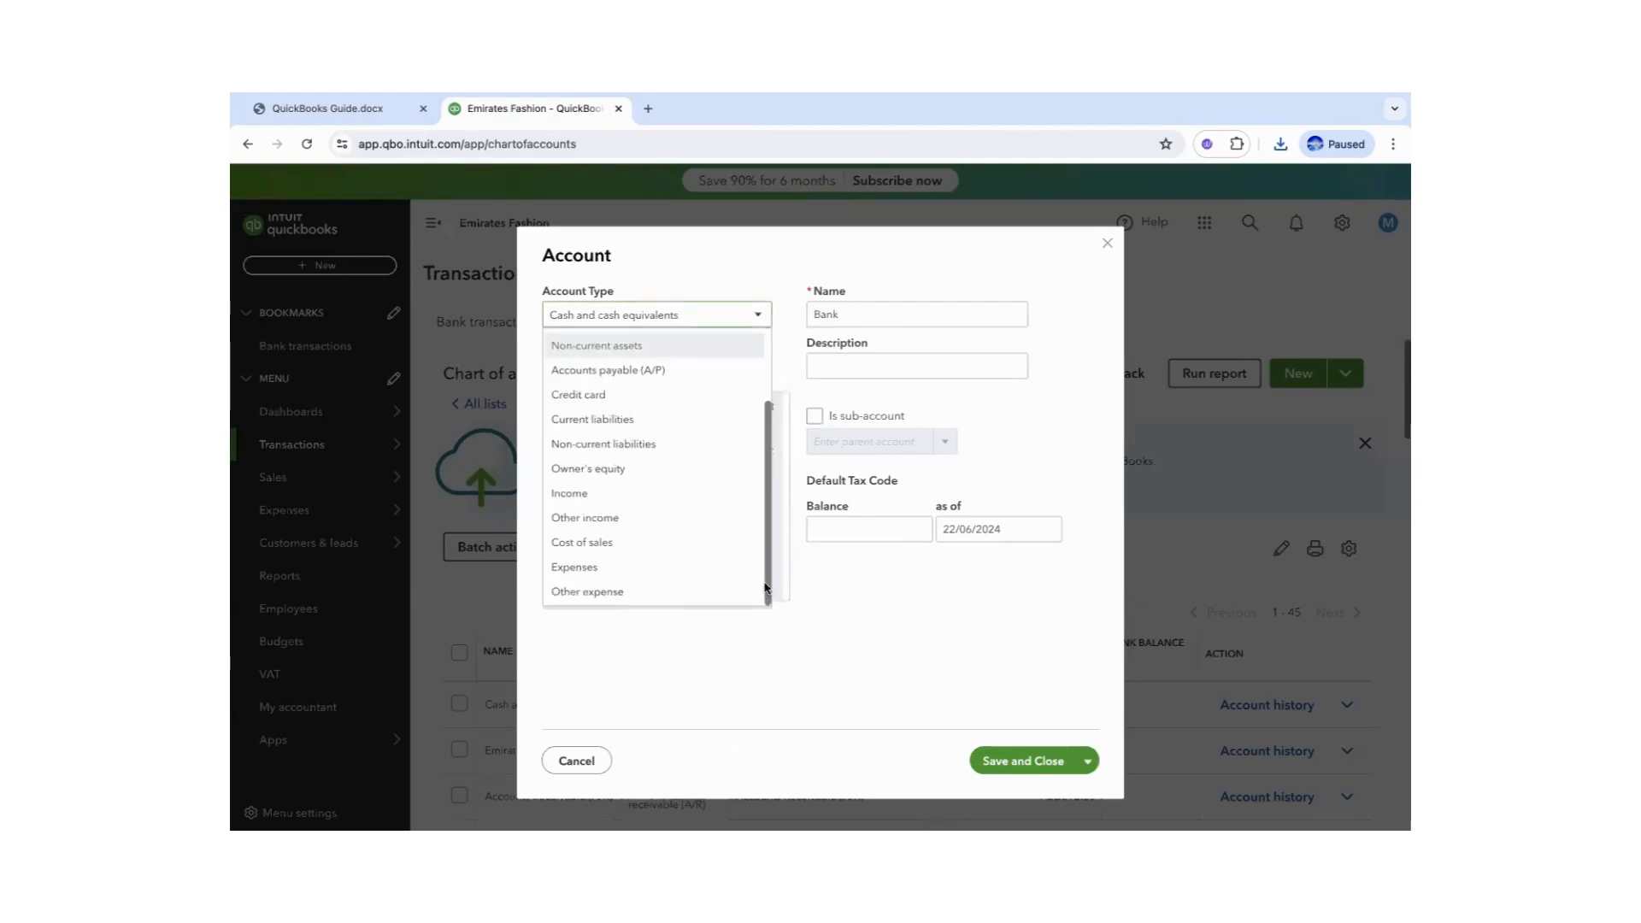
click(586, 567)
click(758, 369)
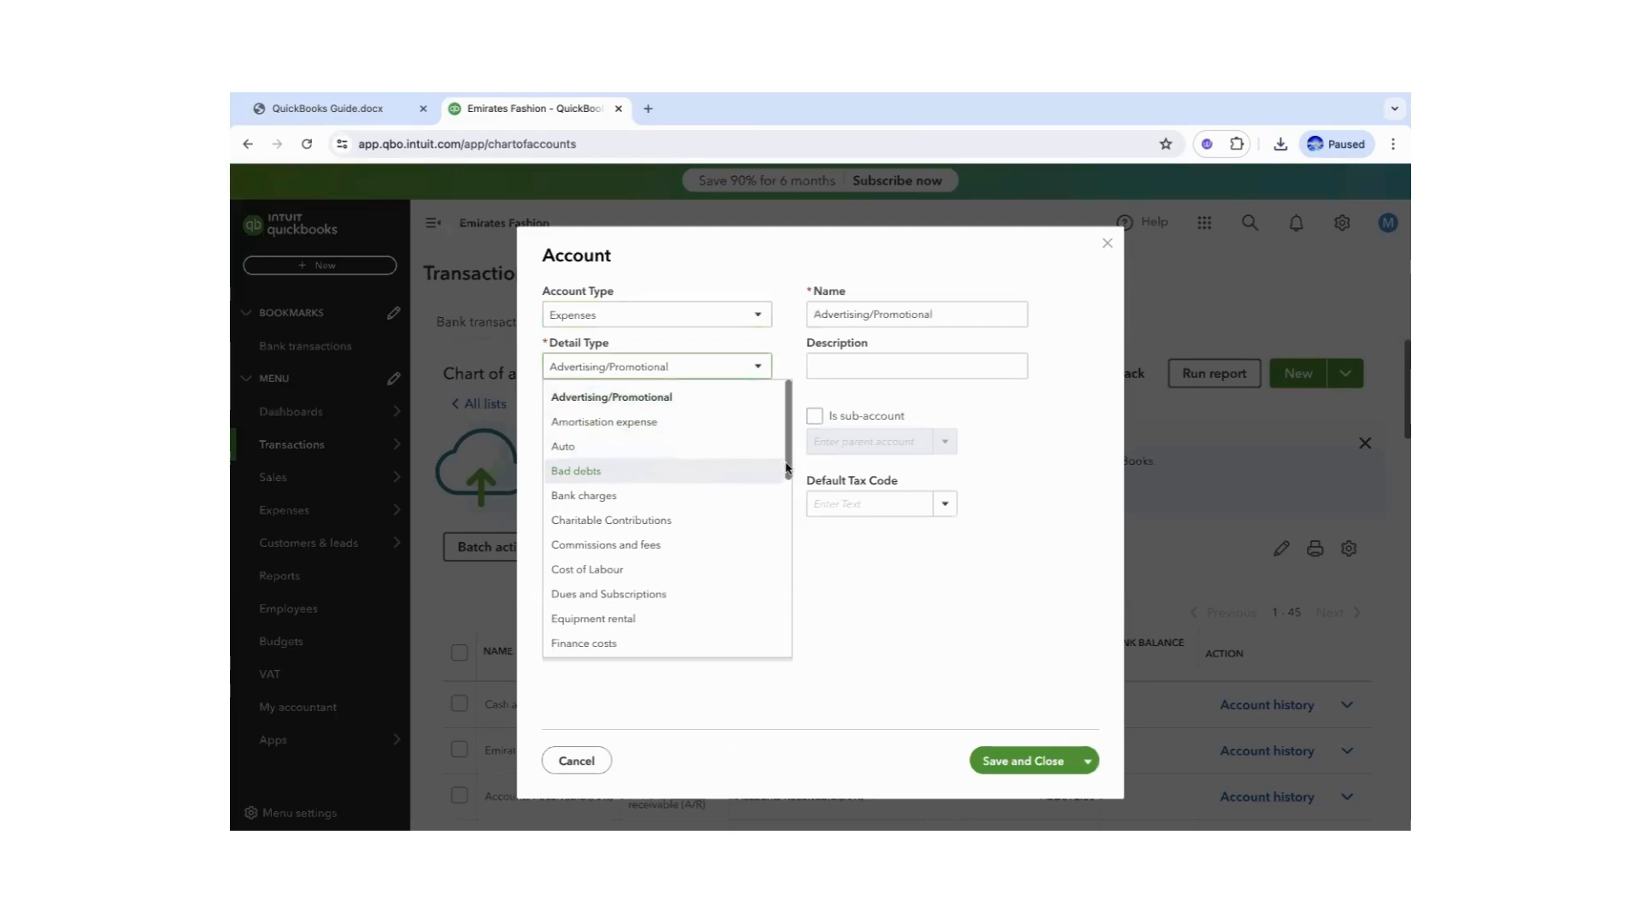
mouse_move(786, 468)
mouse_down()
mouse_move(791, 649)
mouse_move(792, 451)
mouse_up()
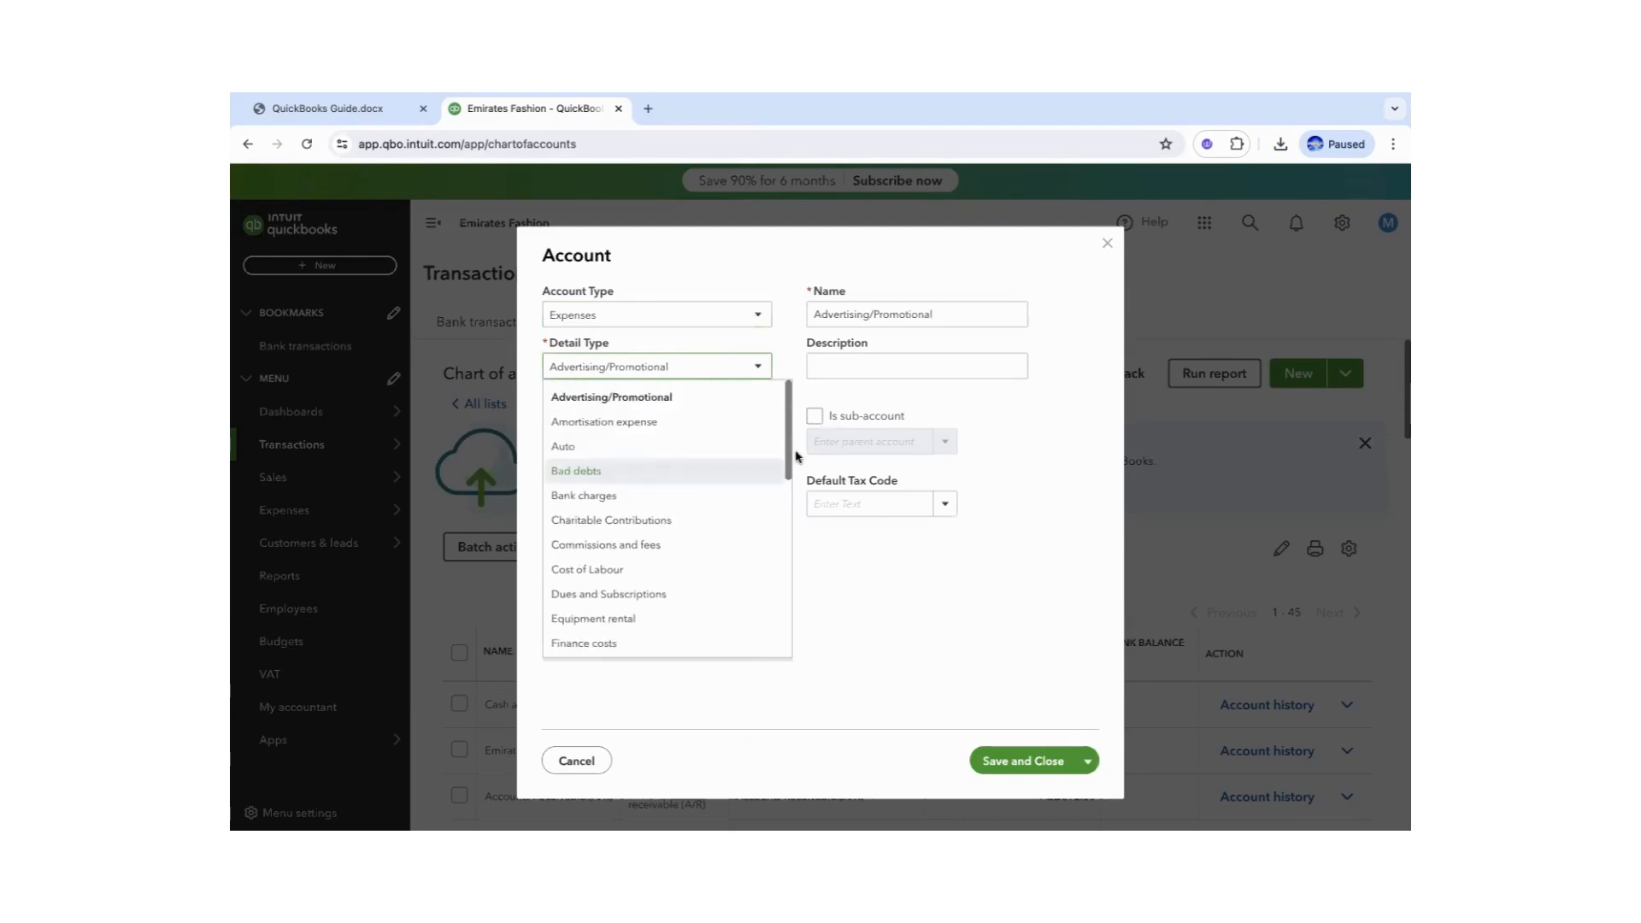
click(617, 477)
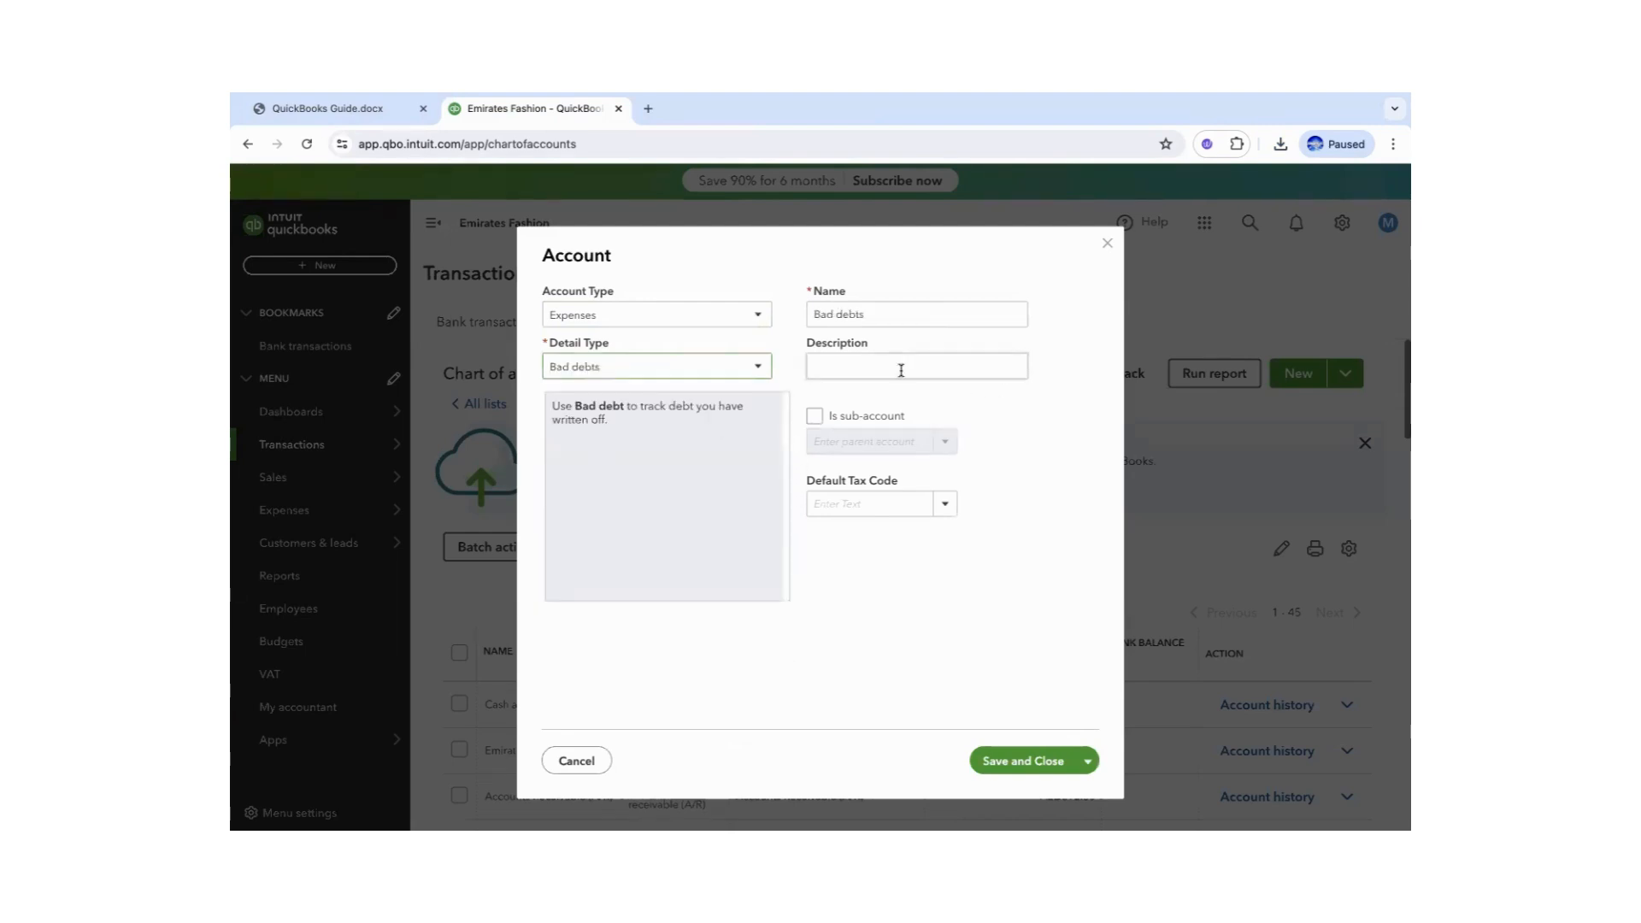
drag(872, 313, 723, 321)
text(Inventory Write-Off expense)
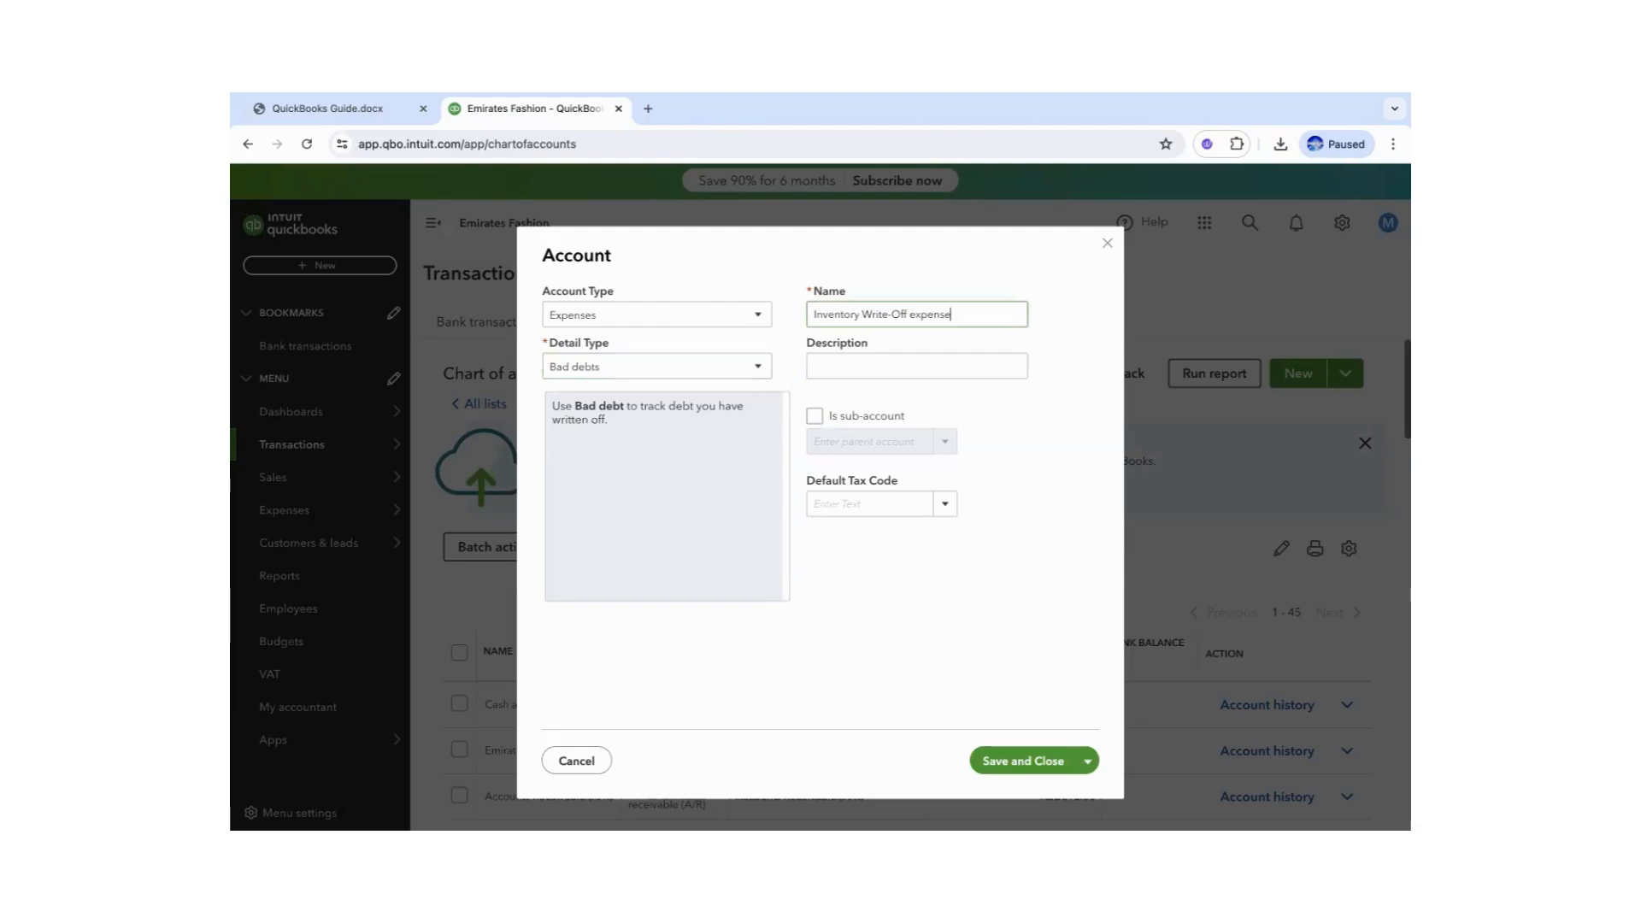
click(1009, 772)
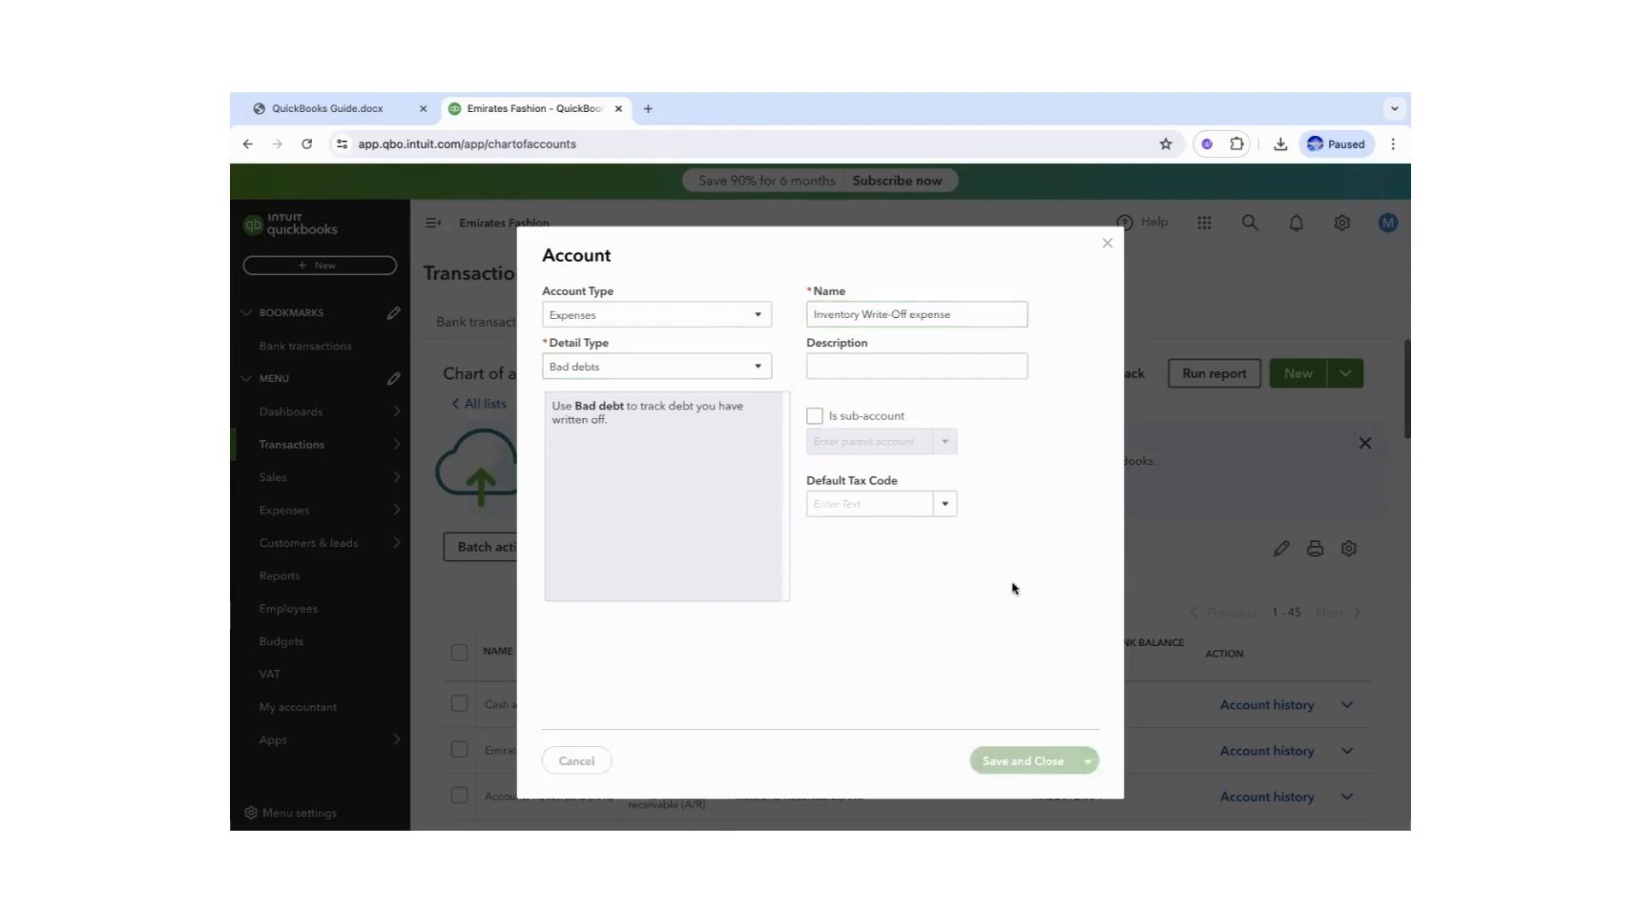
scroll(1012, 588, down, 2)
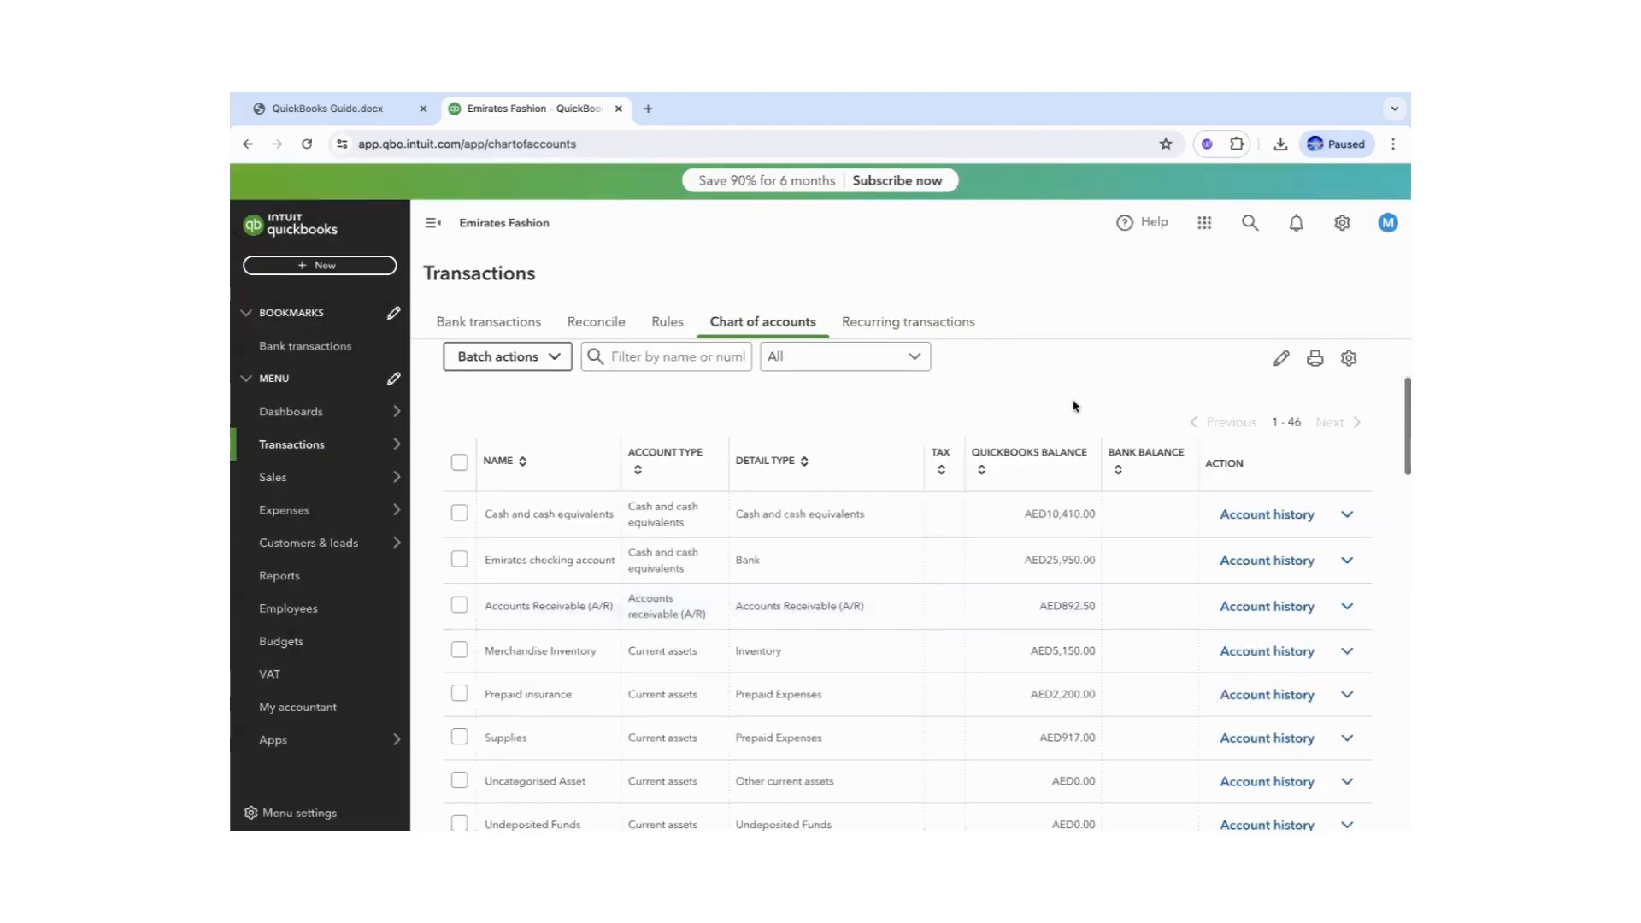
- Start a new Inventory Quantity Adjustment, no.5 dated 28/06/2024, checking the guide alongside
click(327, 108)
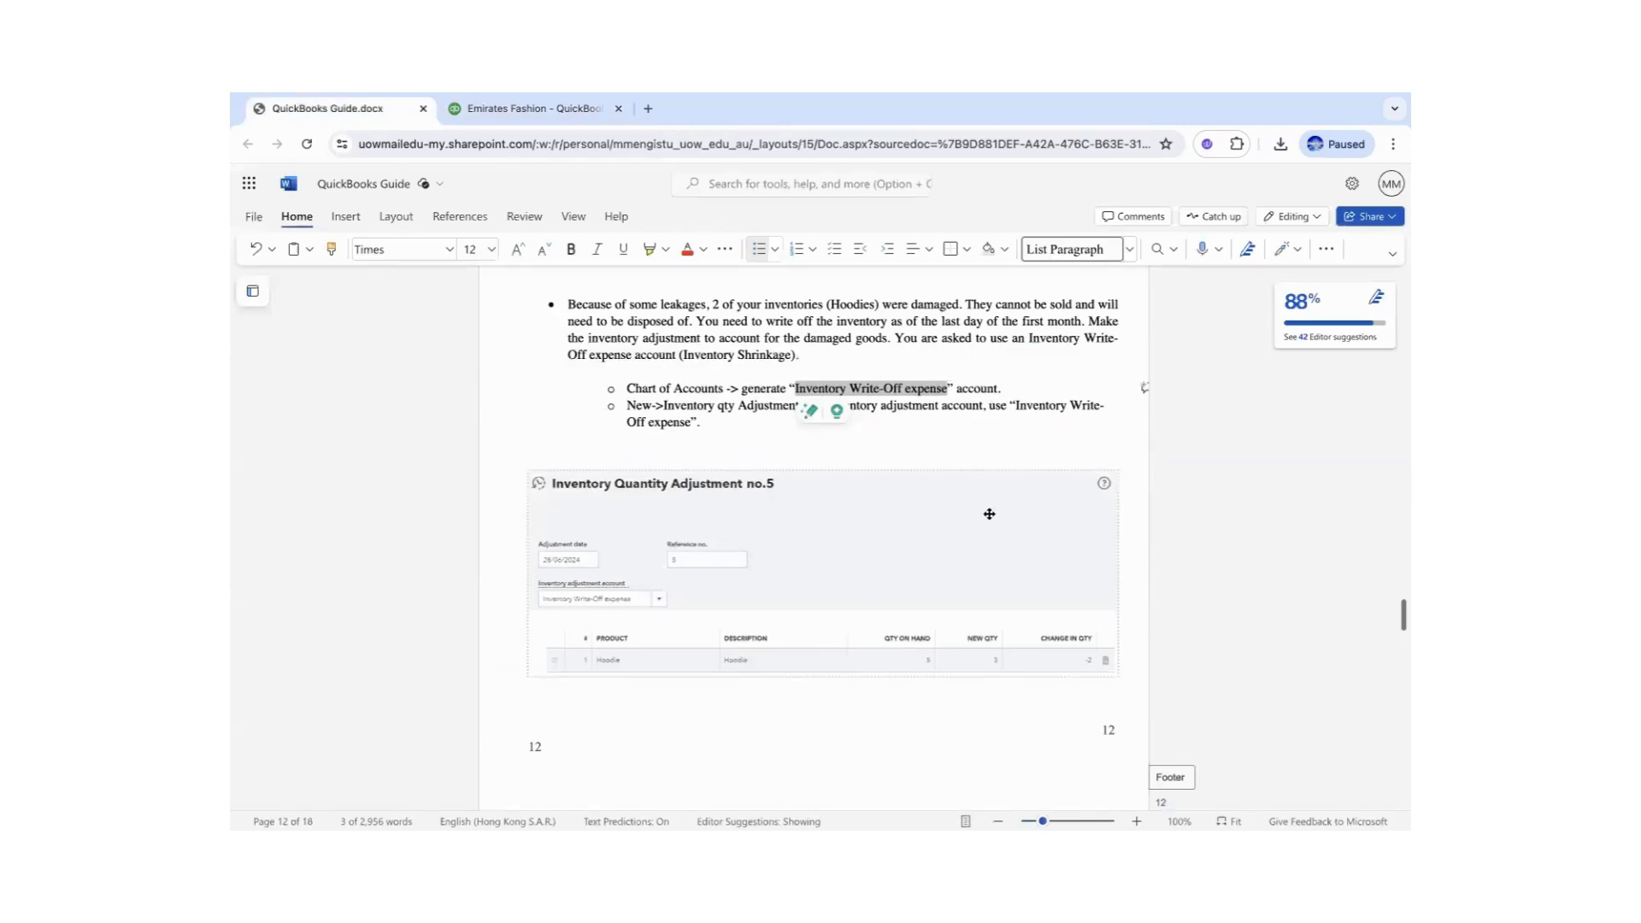
click(895, 405)
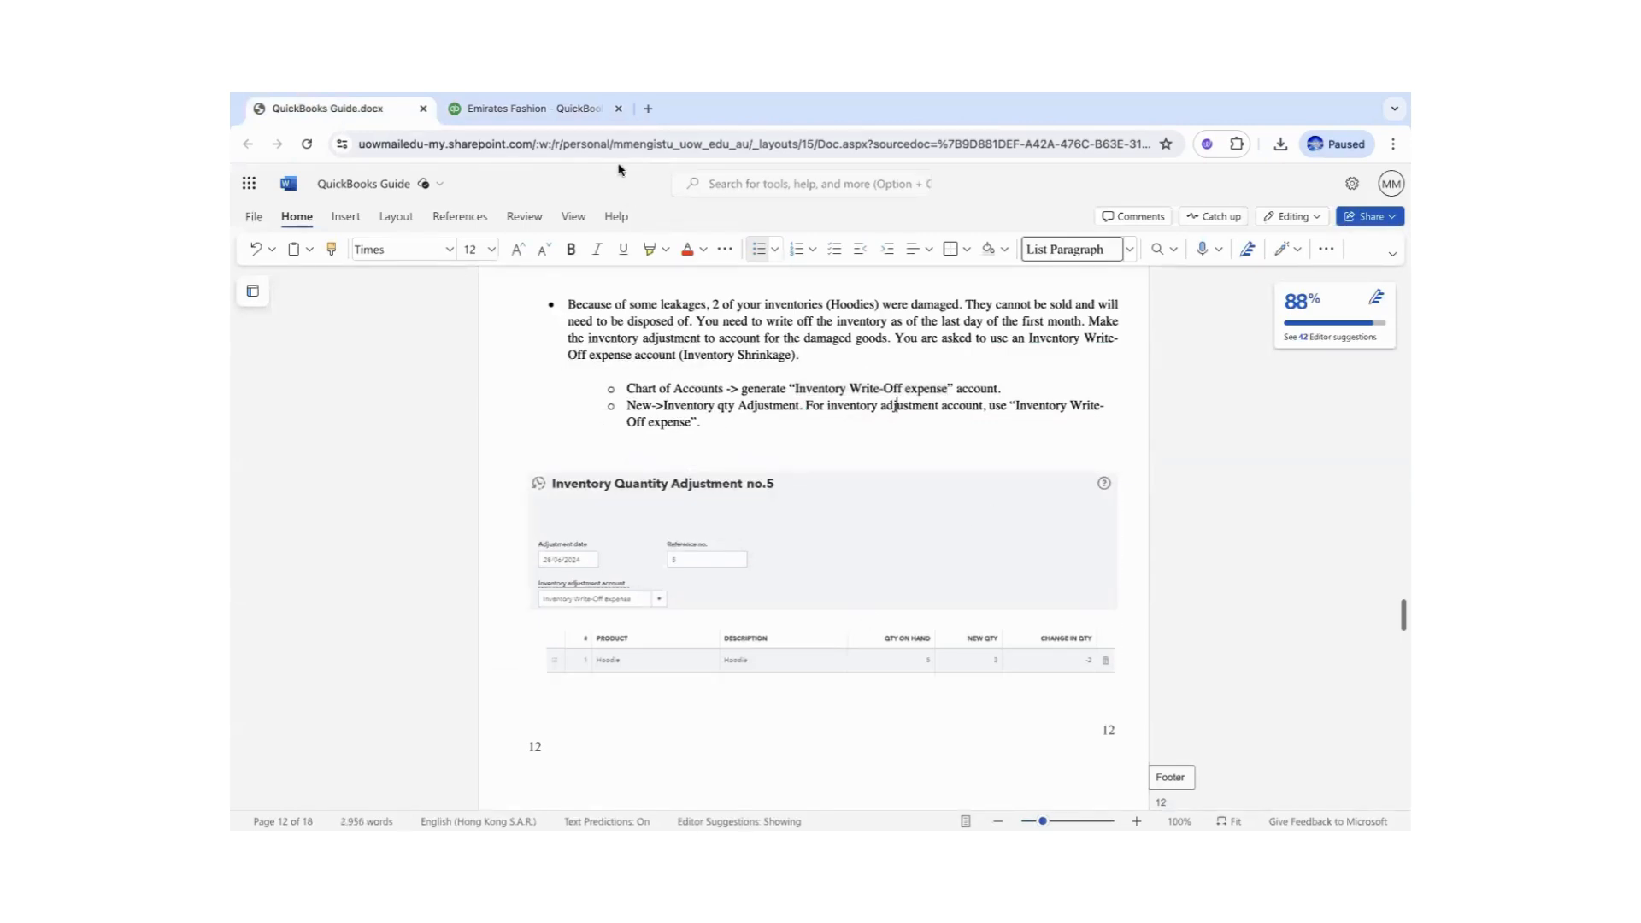
click(557, 111)
click(376, 264)
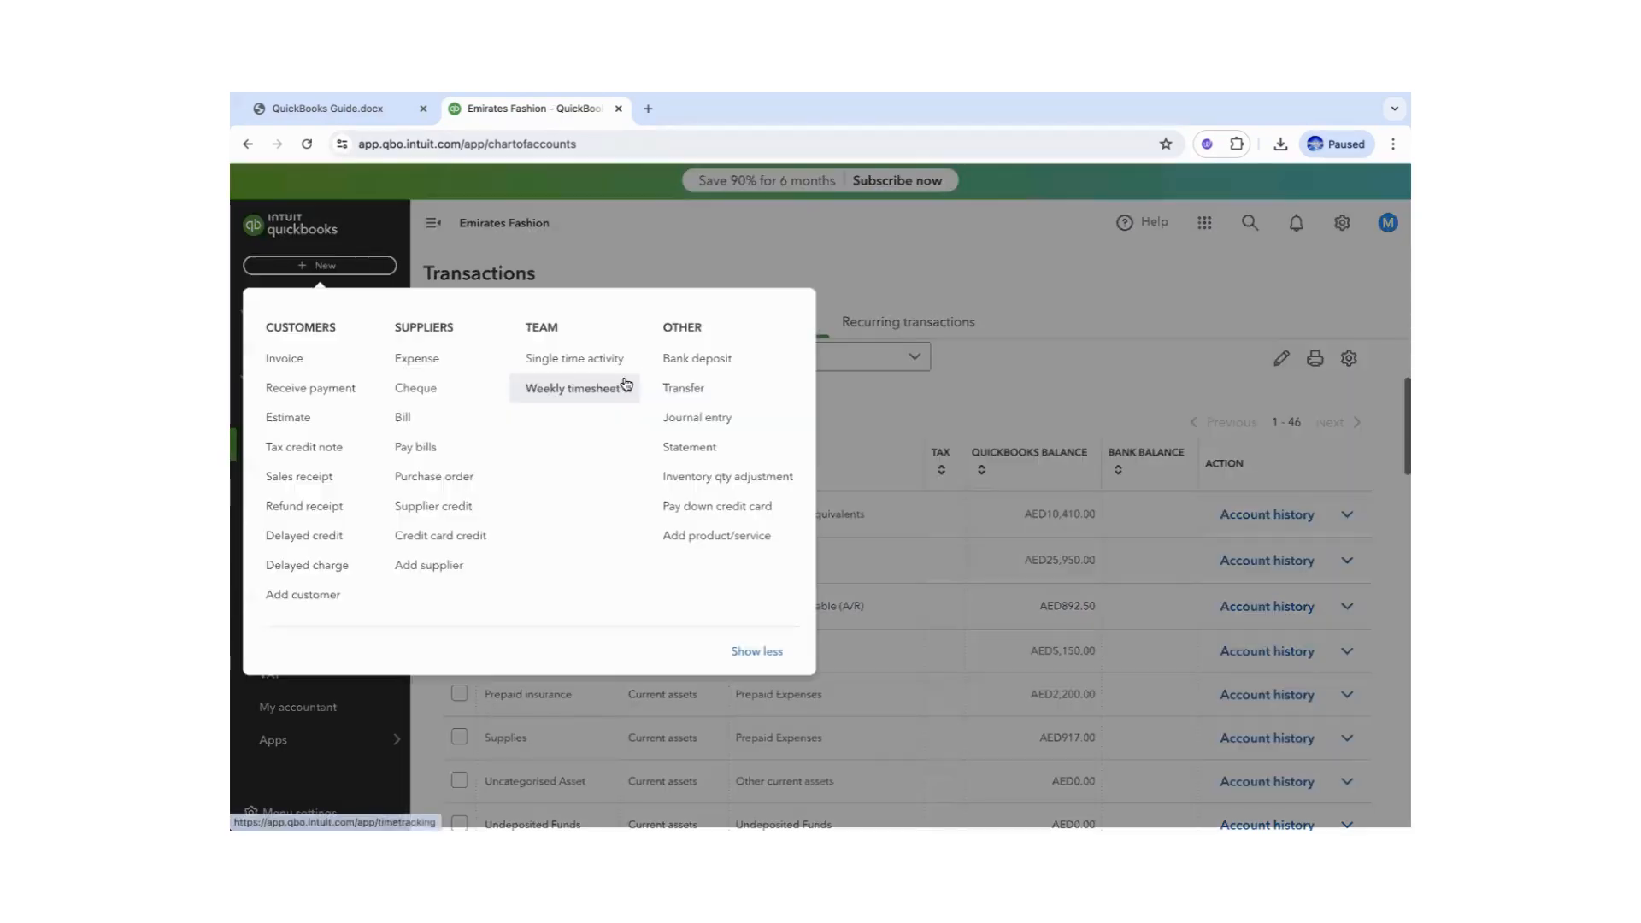
click(718, 478)
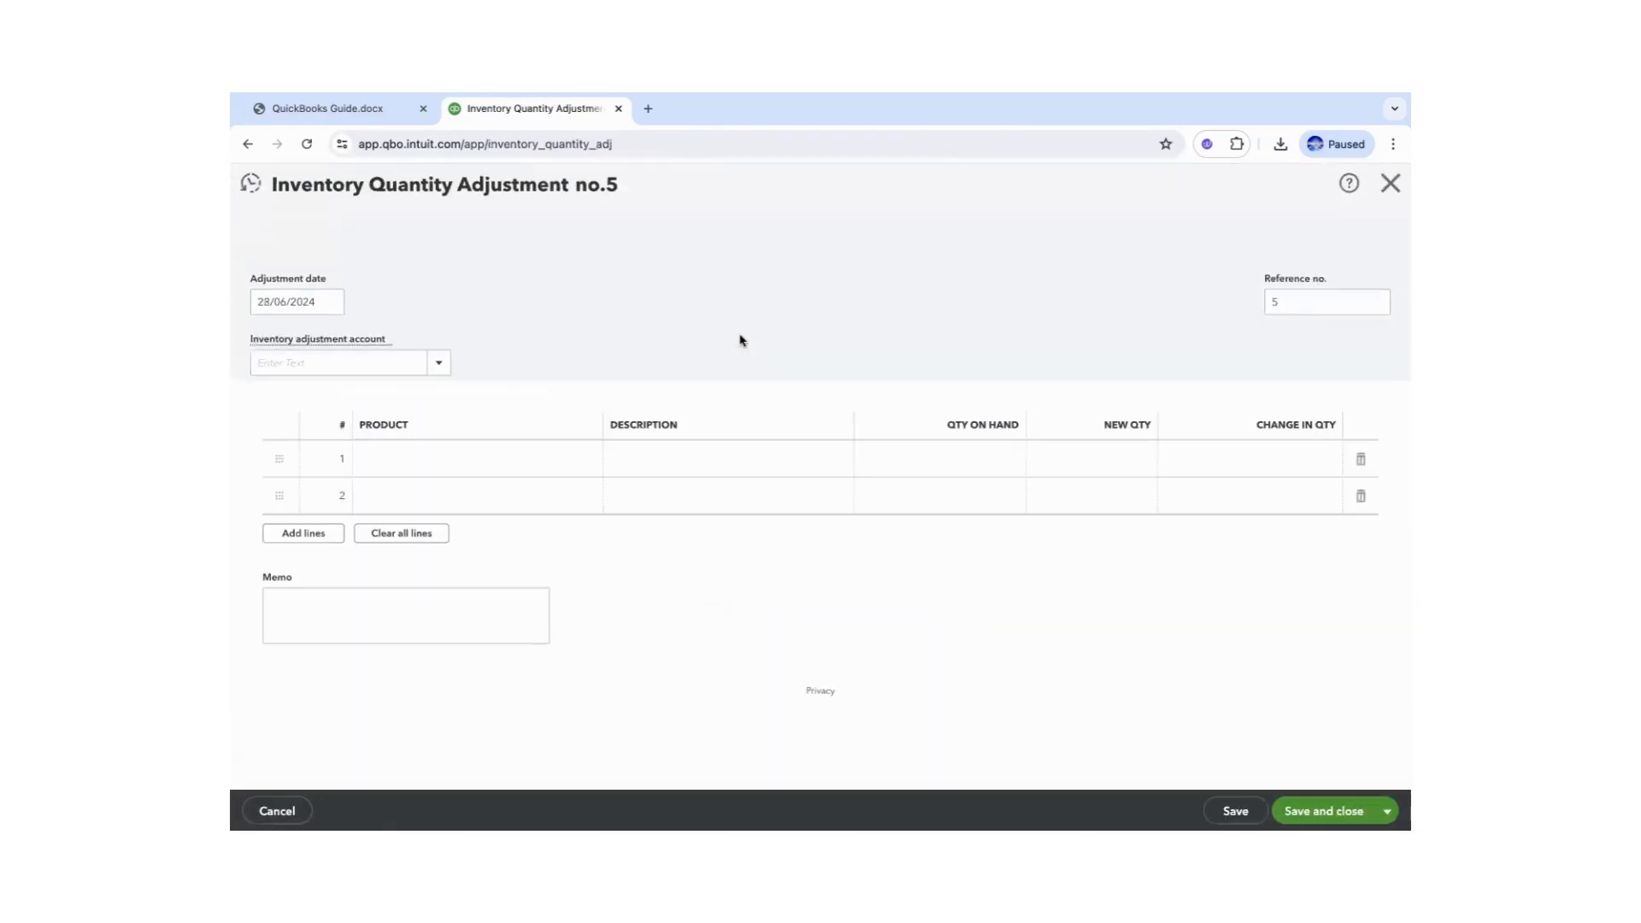
click(341, 113)
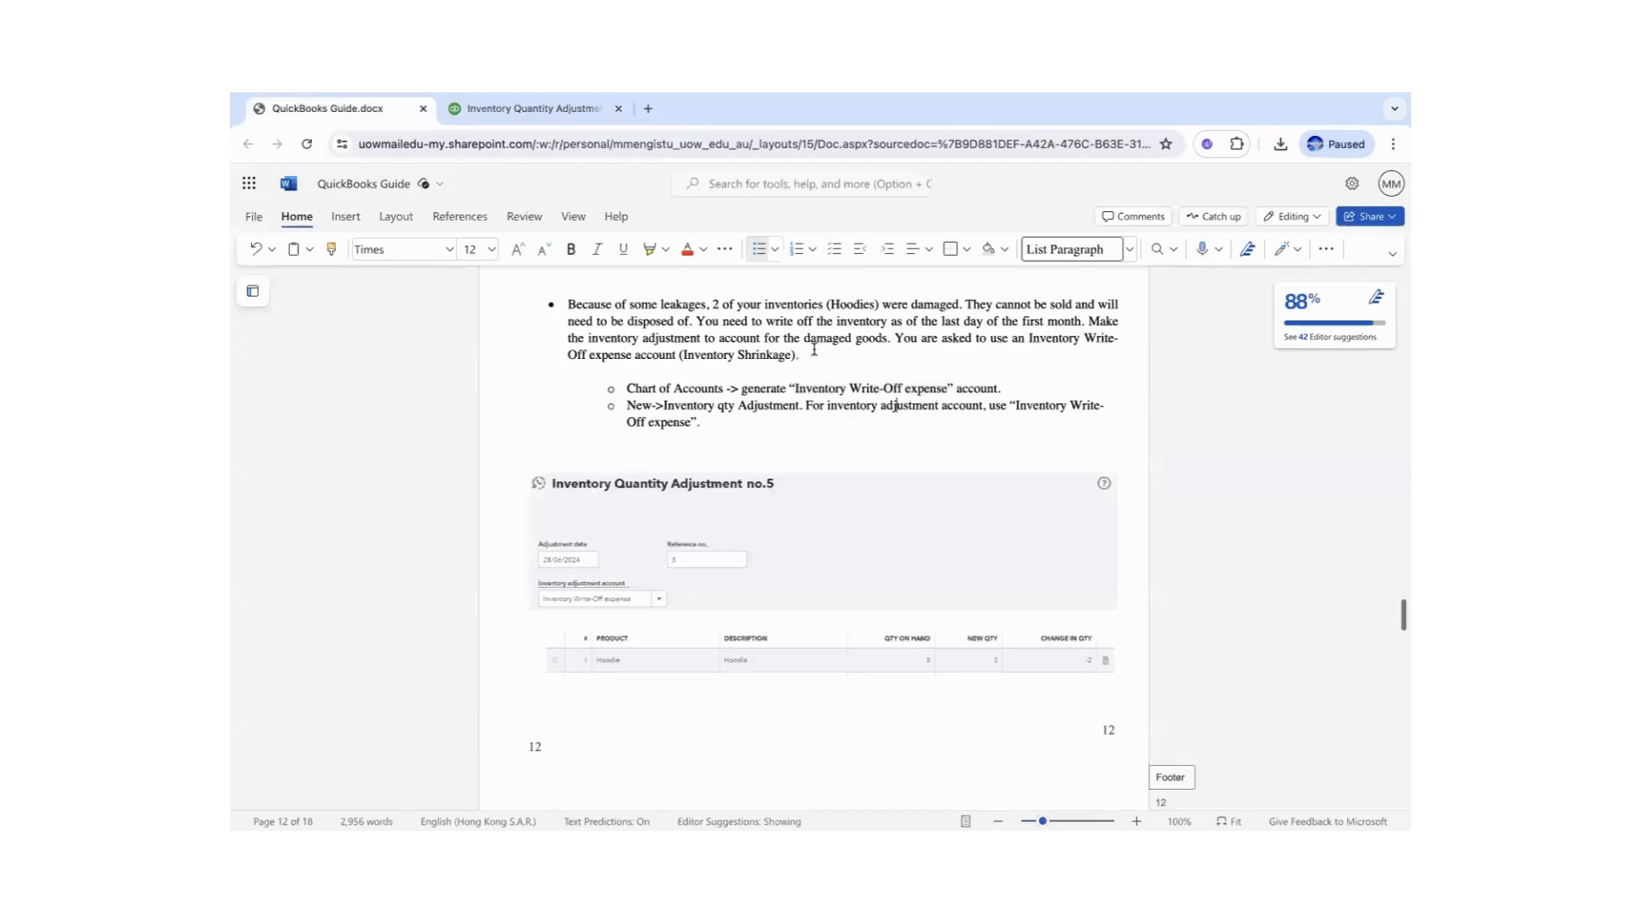
click(478, 109)
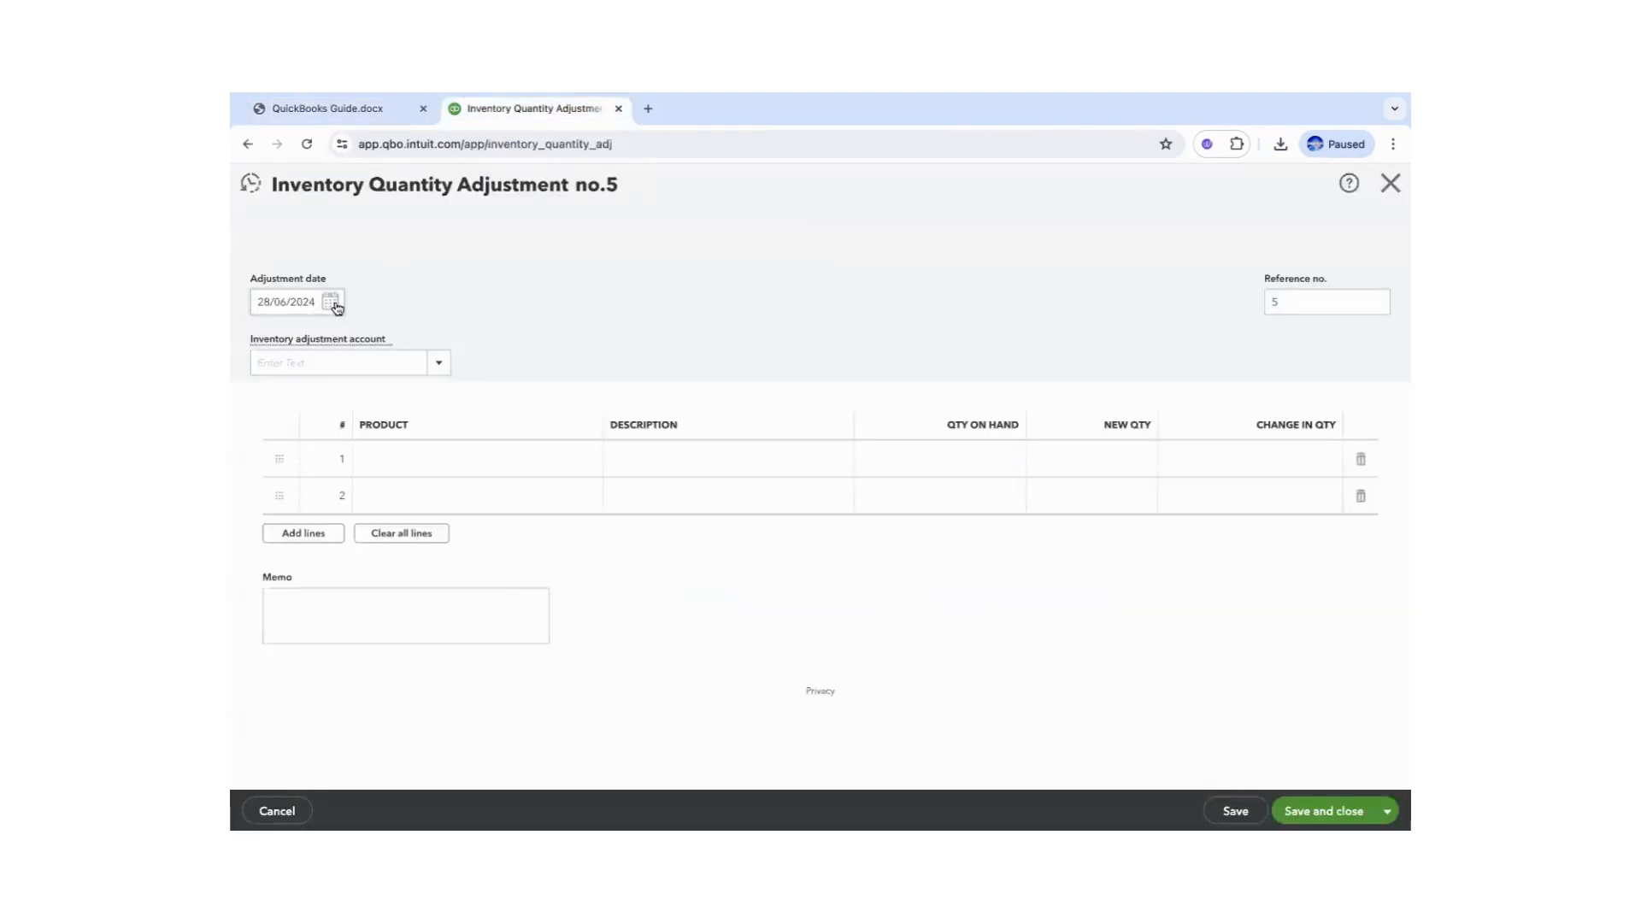
- Date the adjustment 30/06/2024 and charge it to the Inventory Write-Off expense account
click(333, 304)
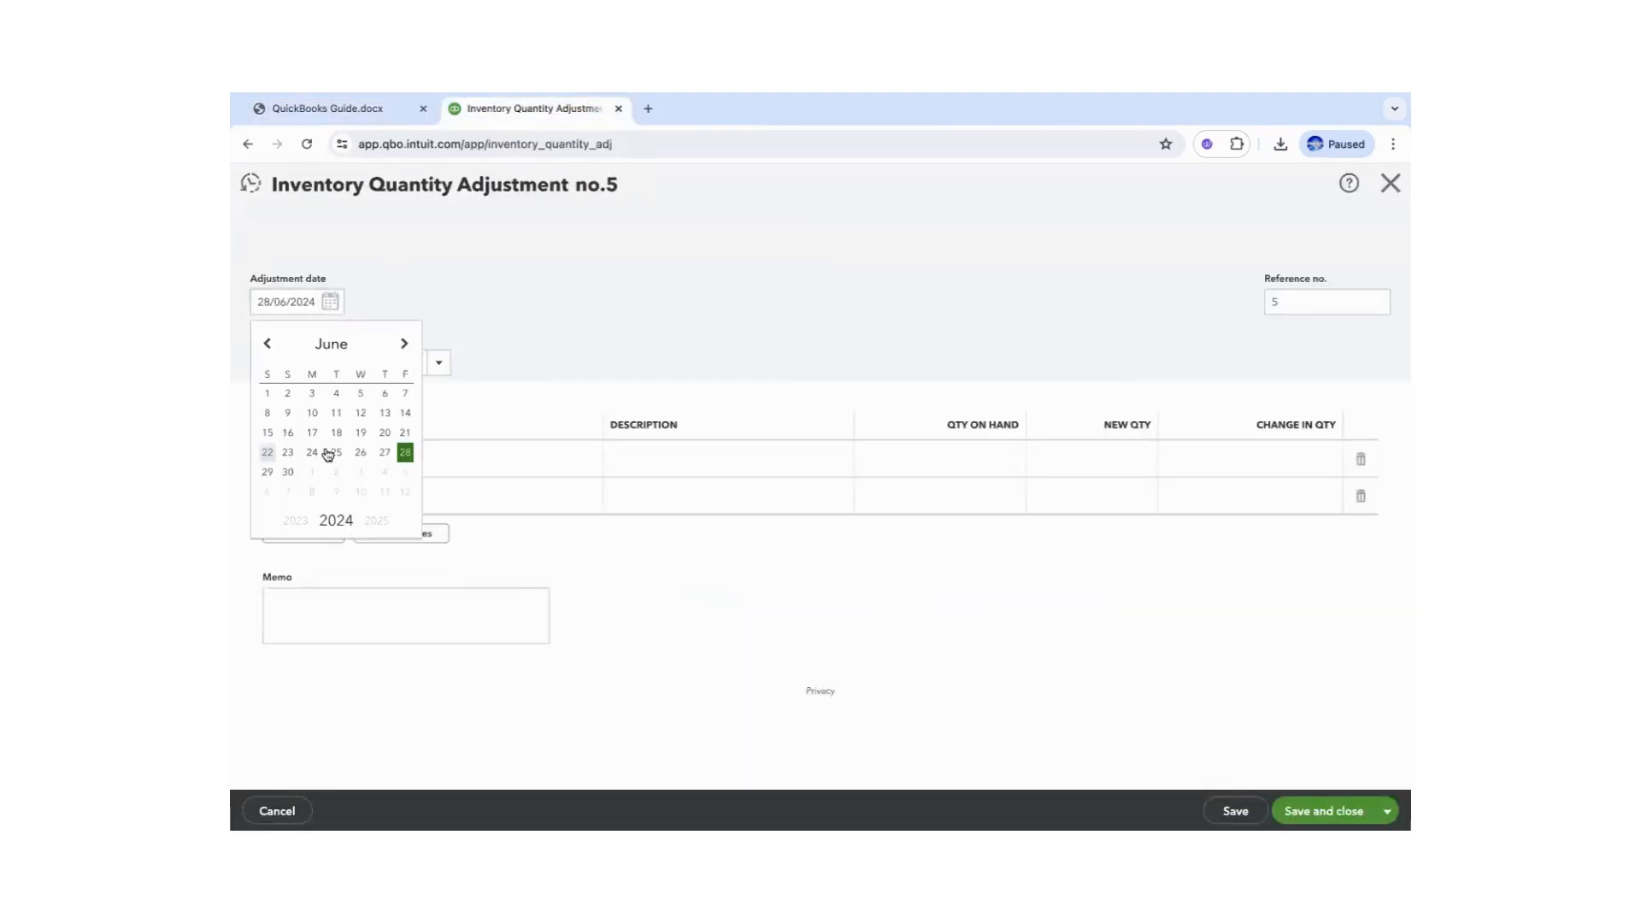
click(288, 472)
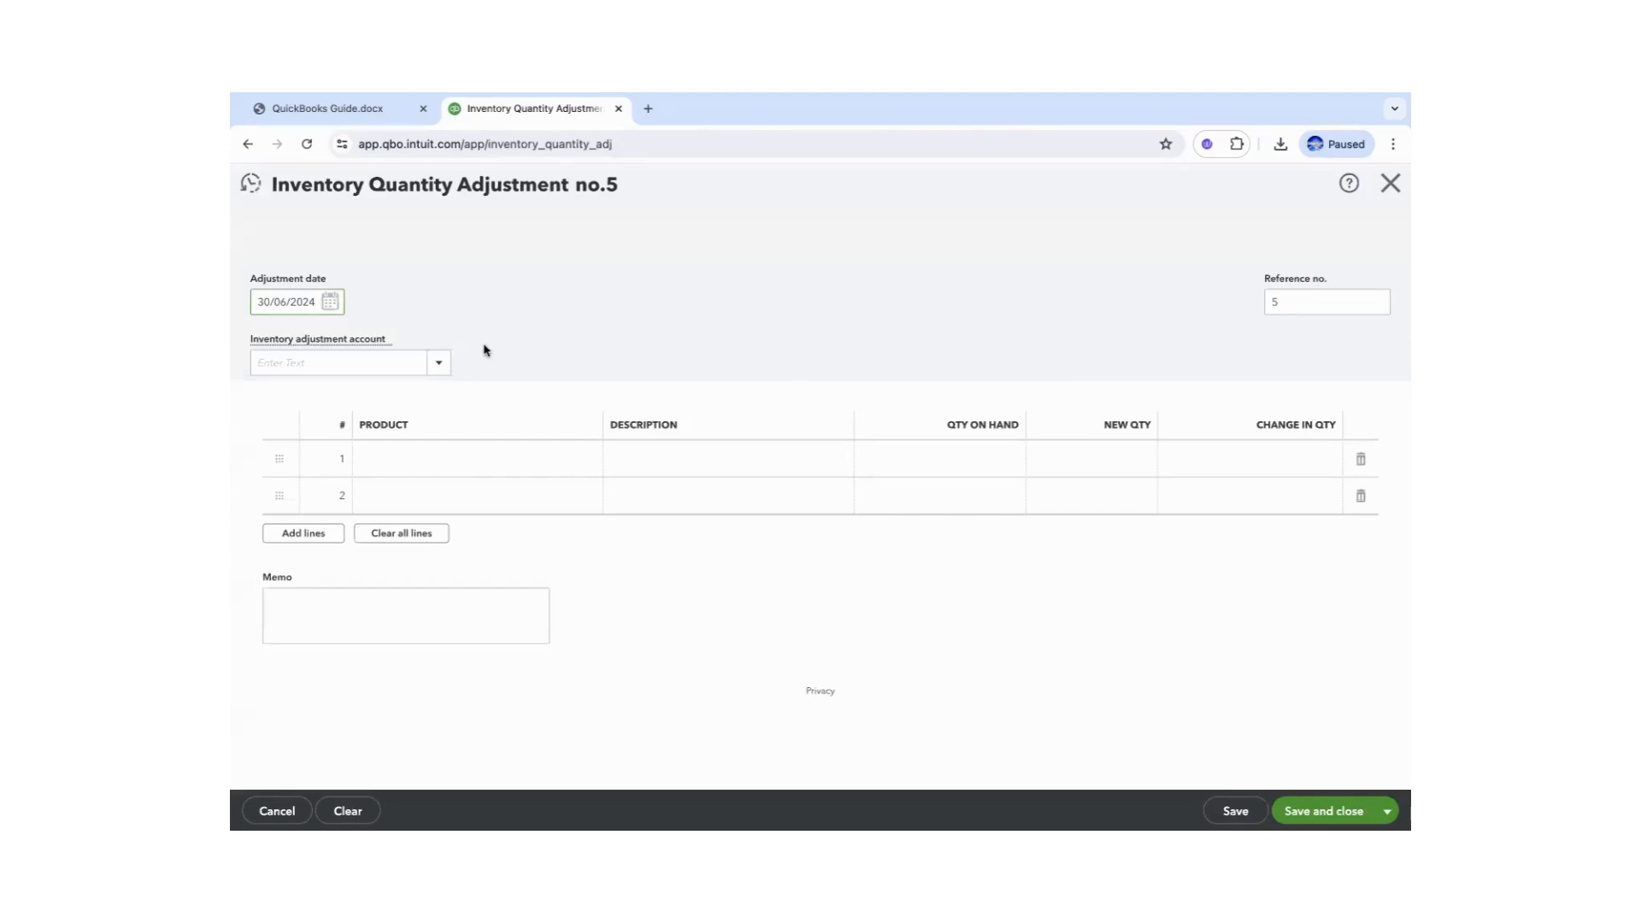
click(439, 364)
click(541, 333)
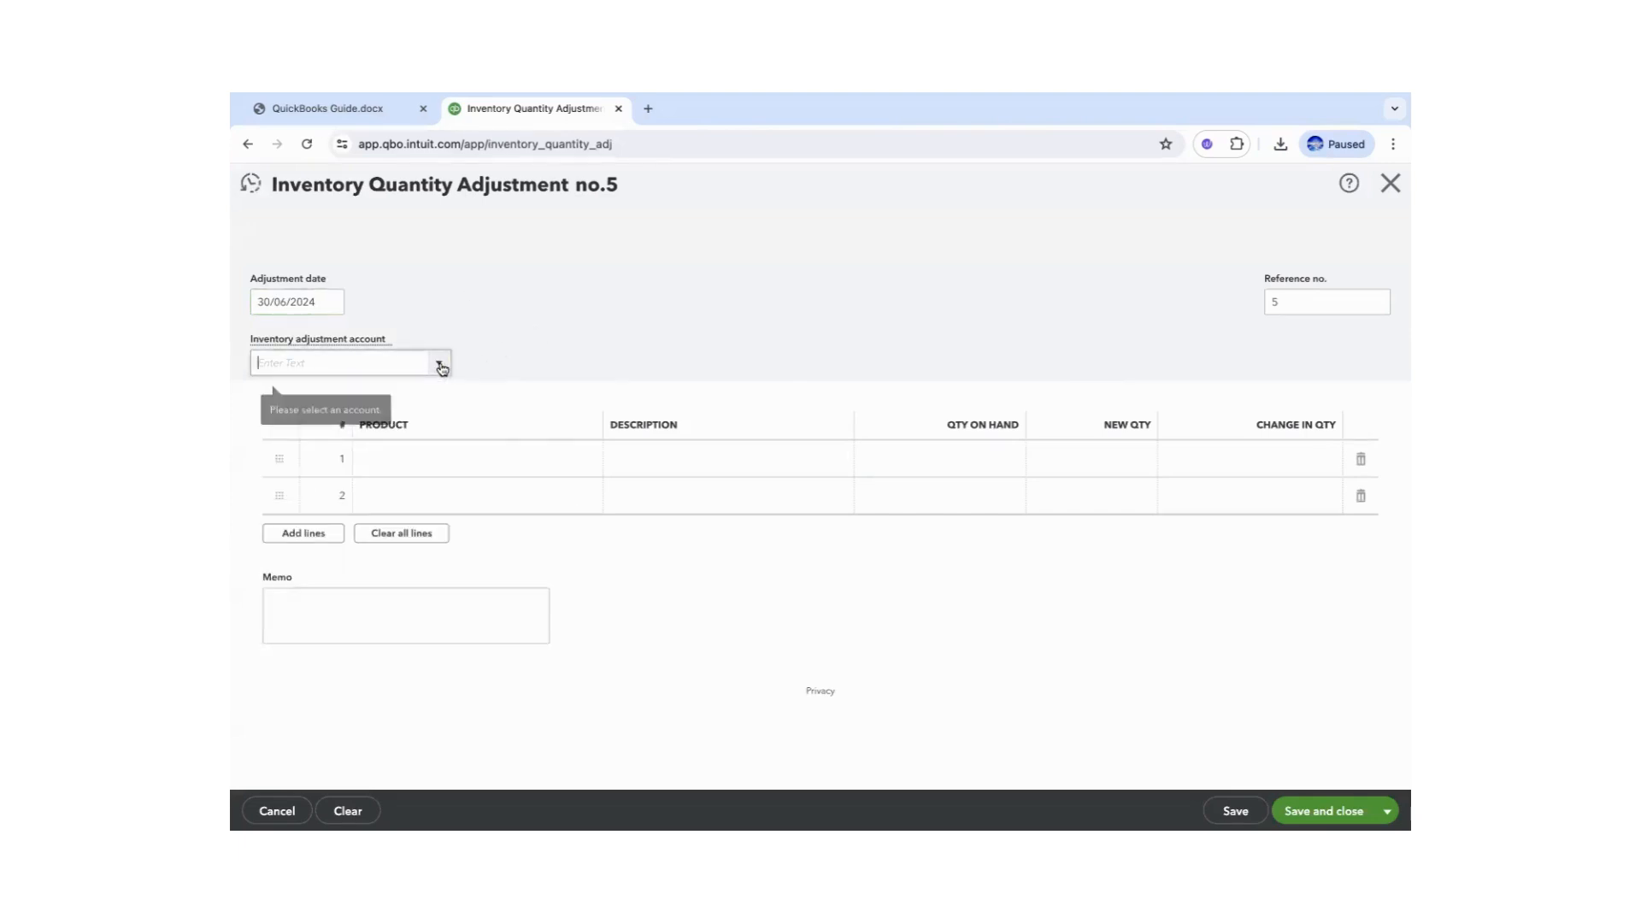
click(441, 366)
text(in)
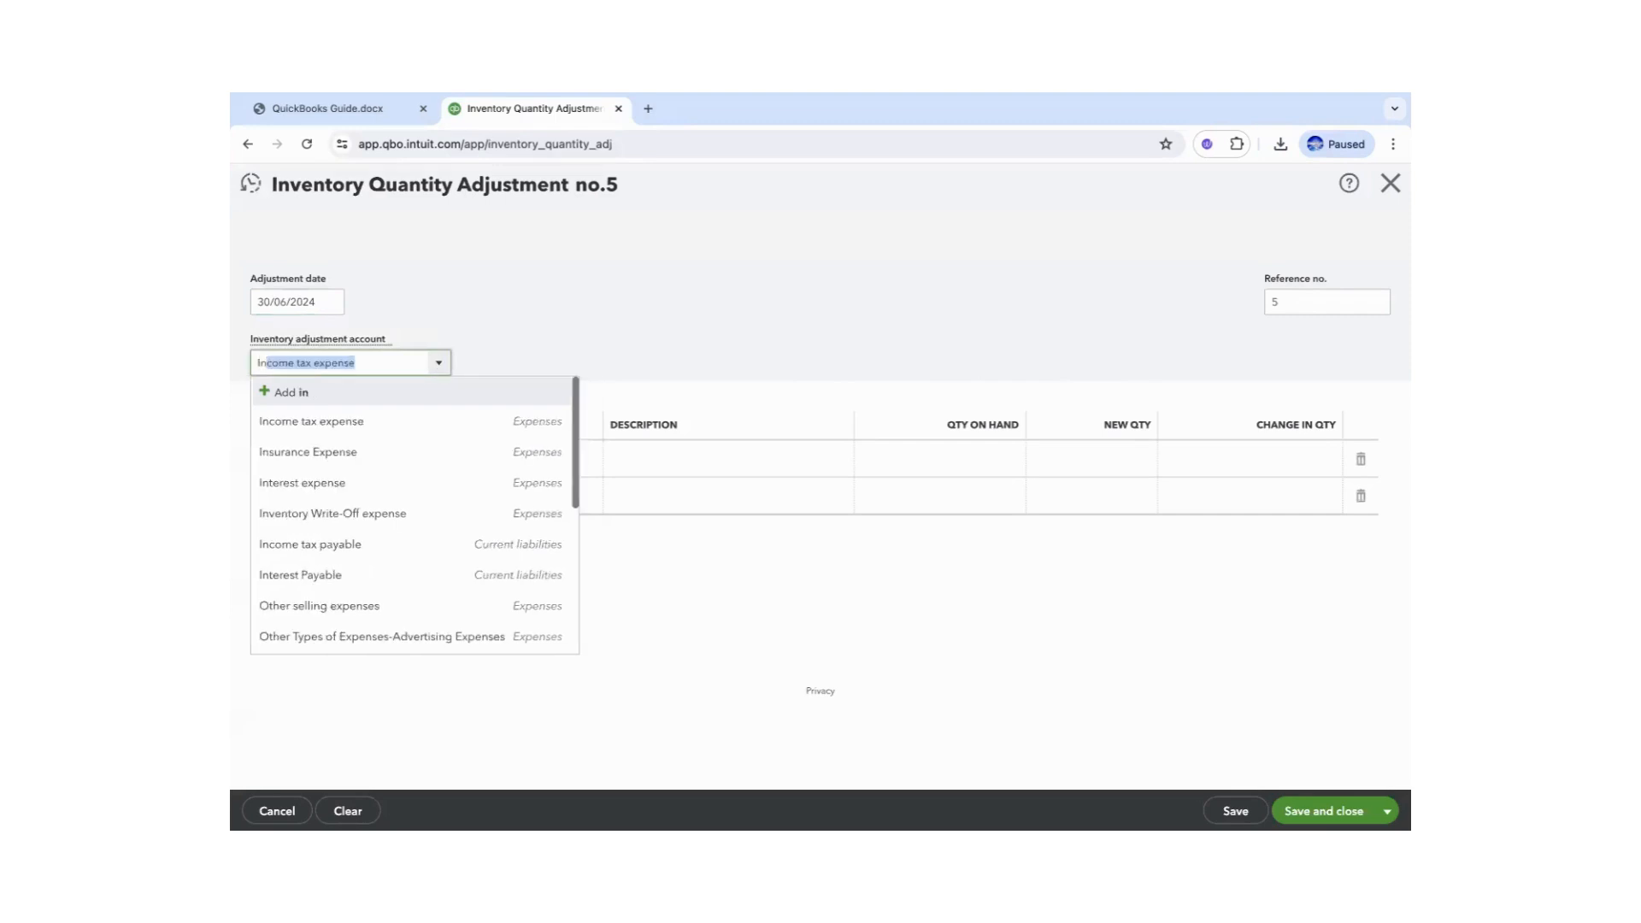
click(366, 513)
- Try pasting 'Hoodies' from the guide into line 1, then clear the unmatched lines
click(510, 471)
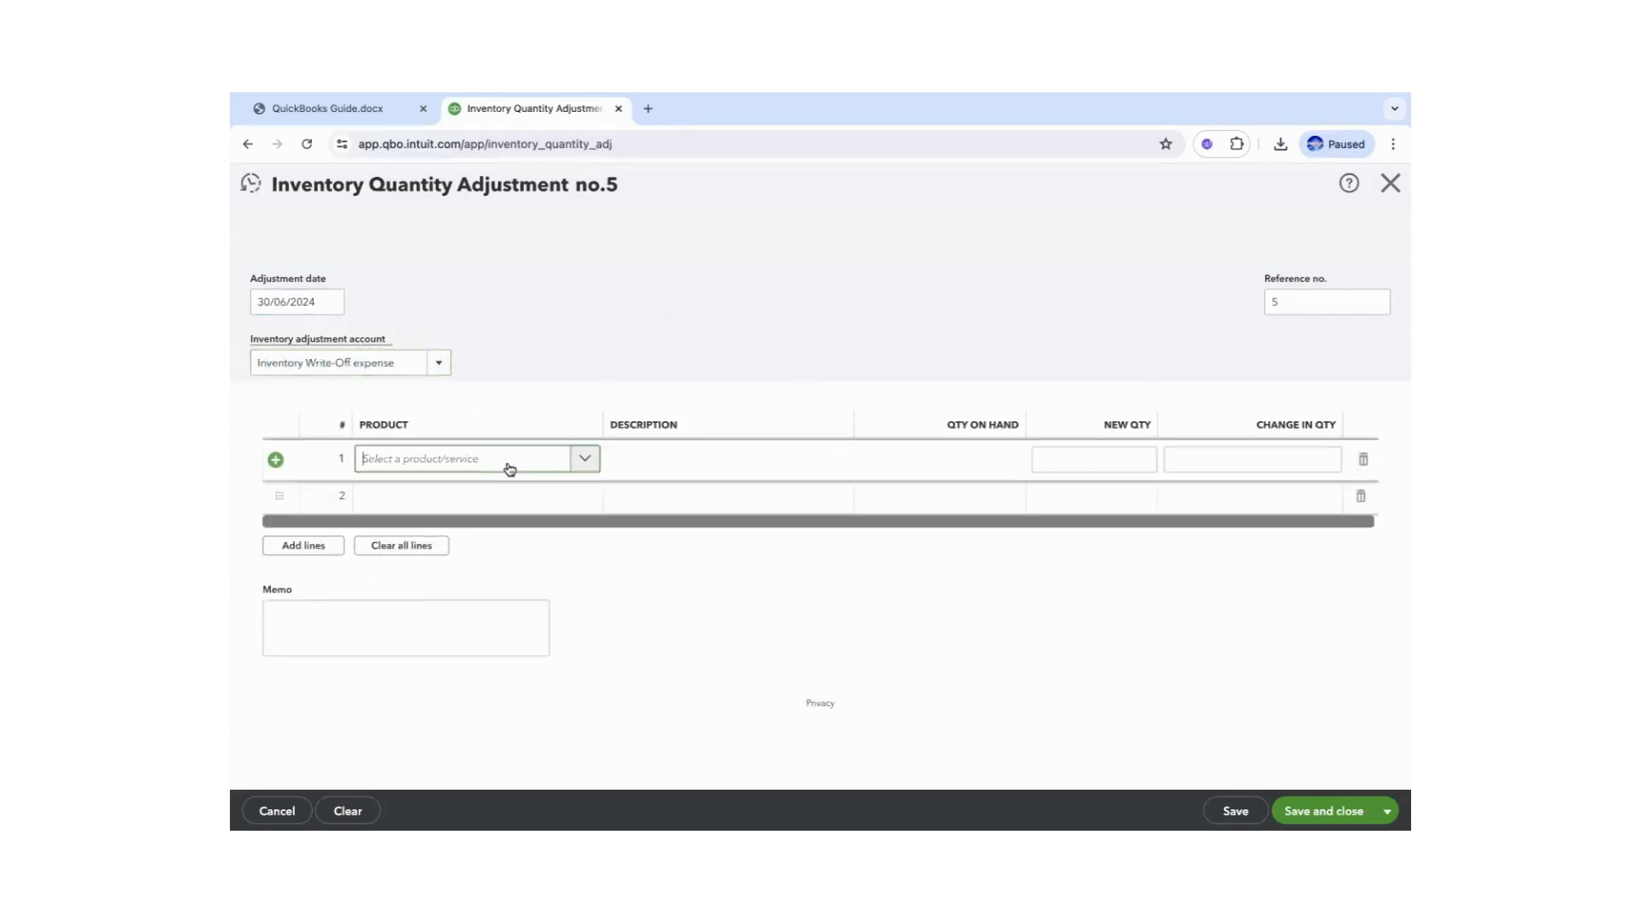
click(366, 112)
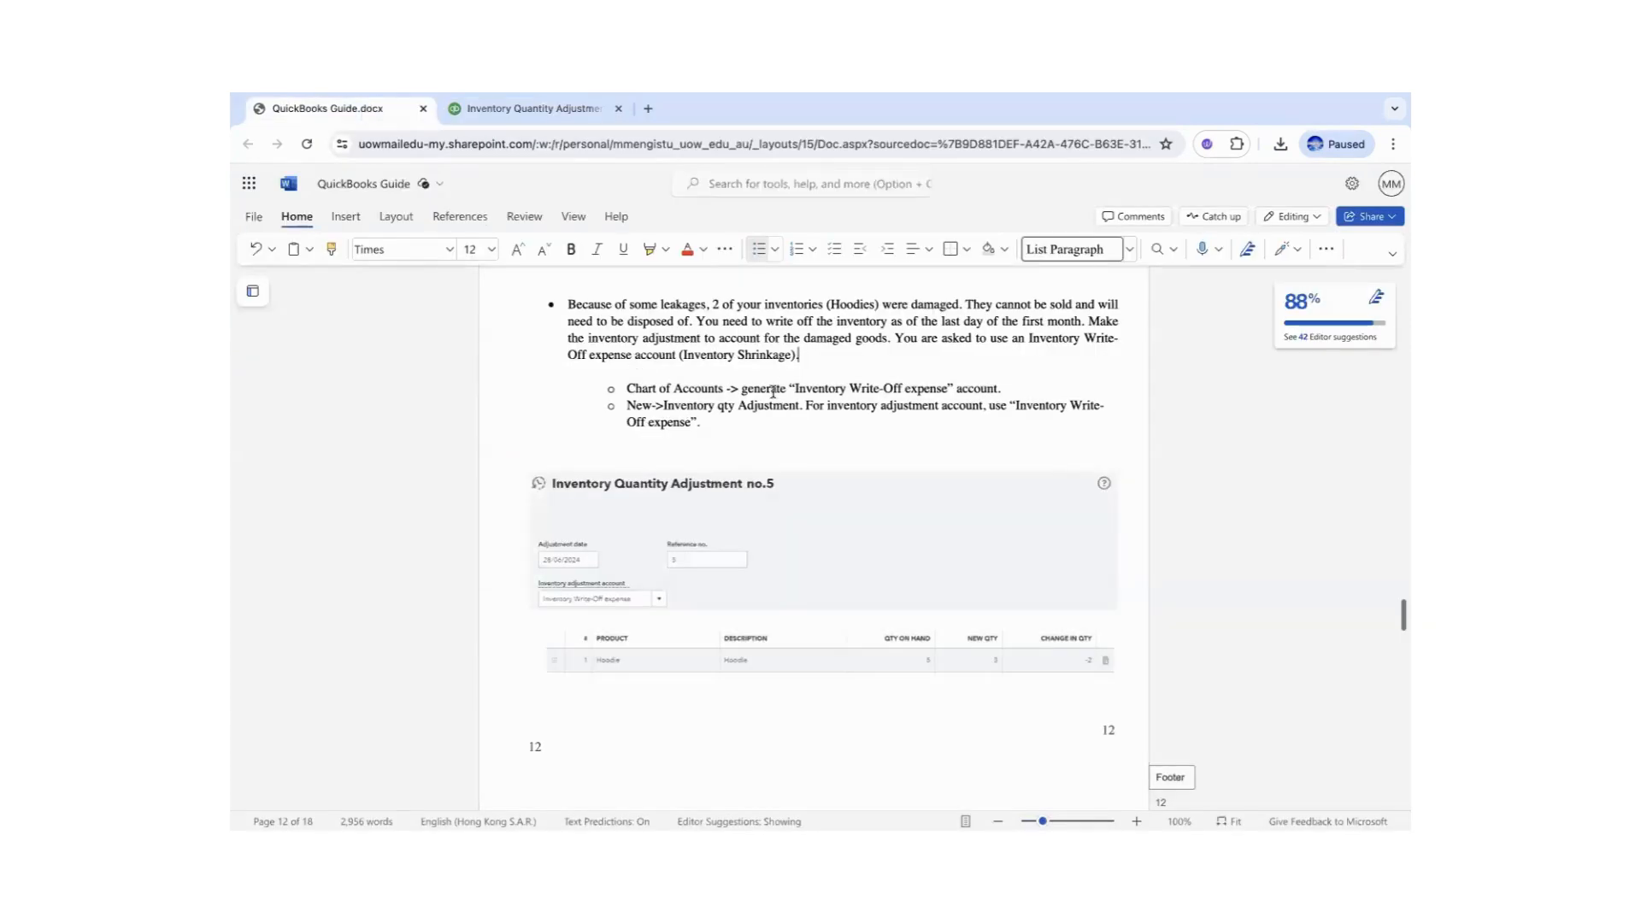
double_click(862, 305)
key(ctrl+c)
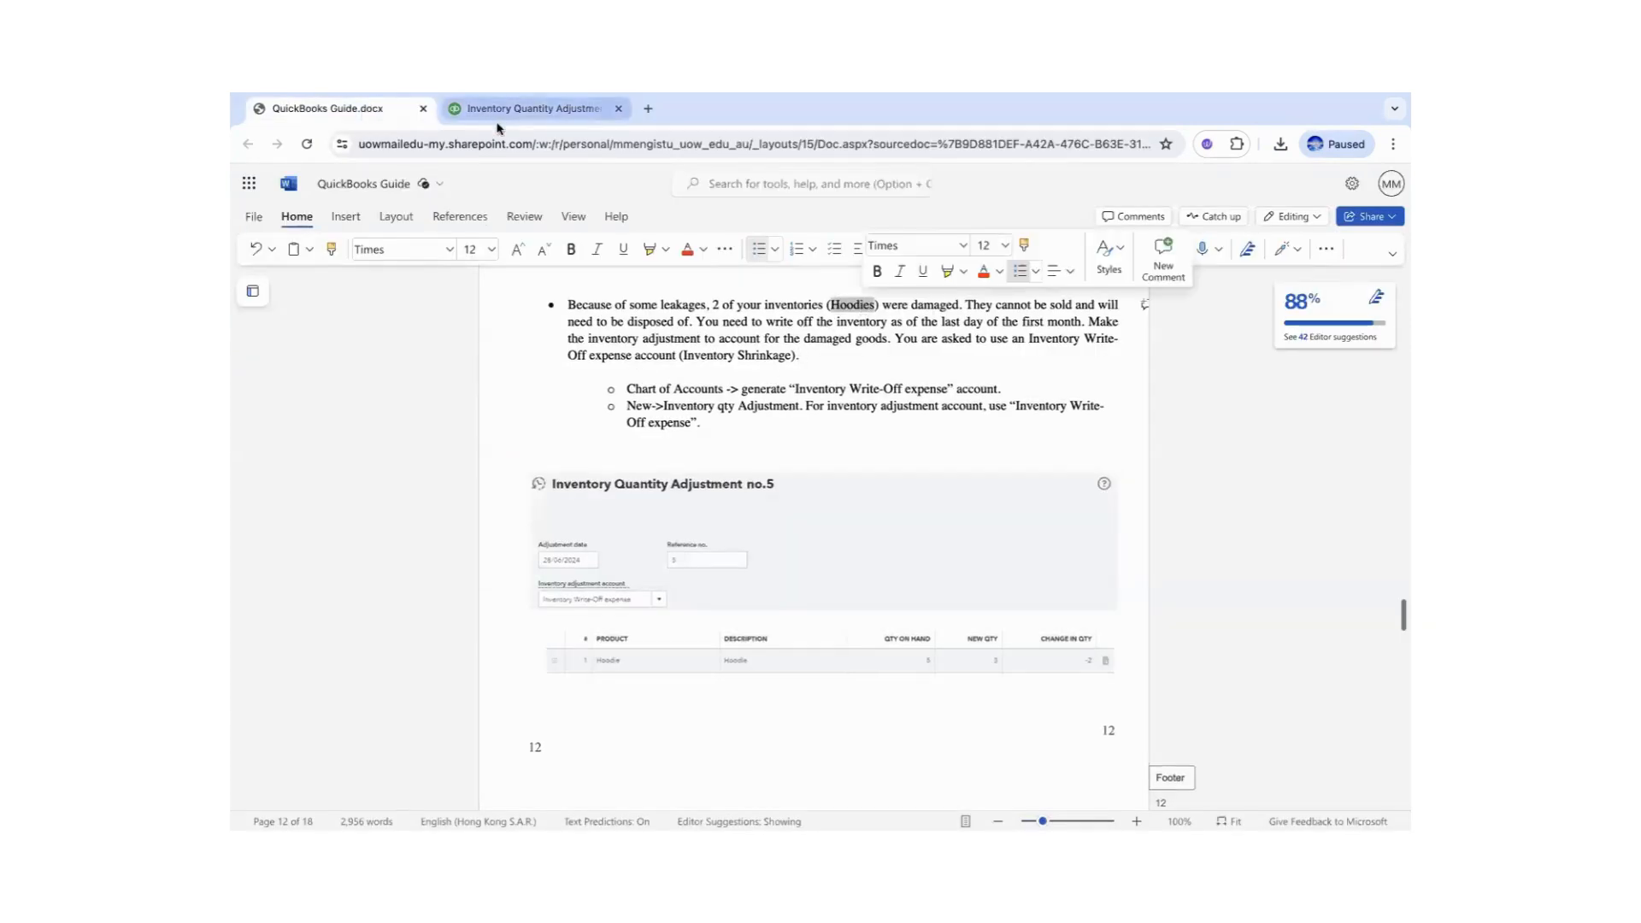
click(534, 108)
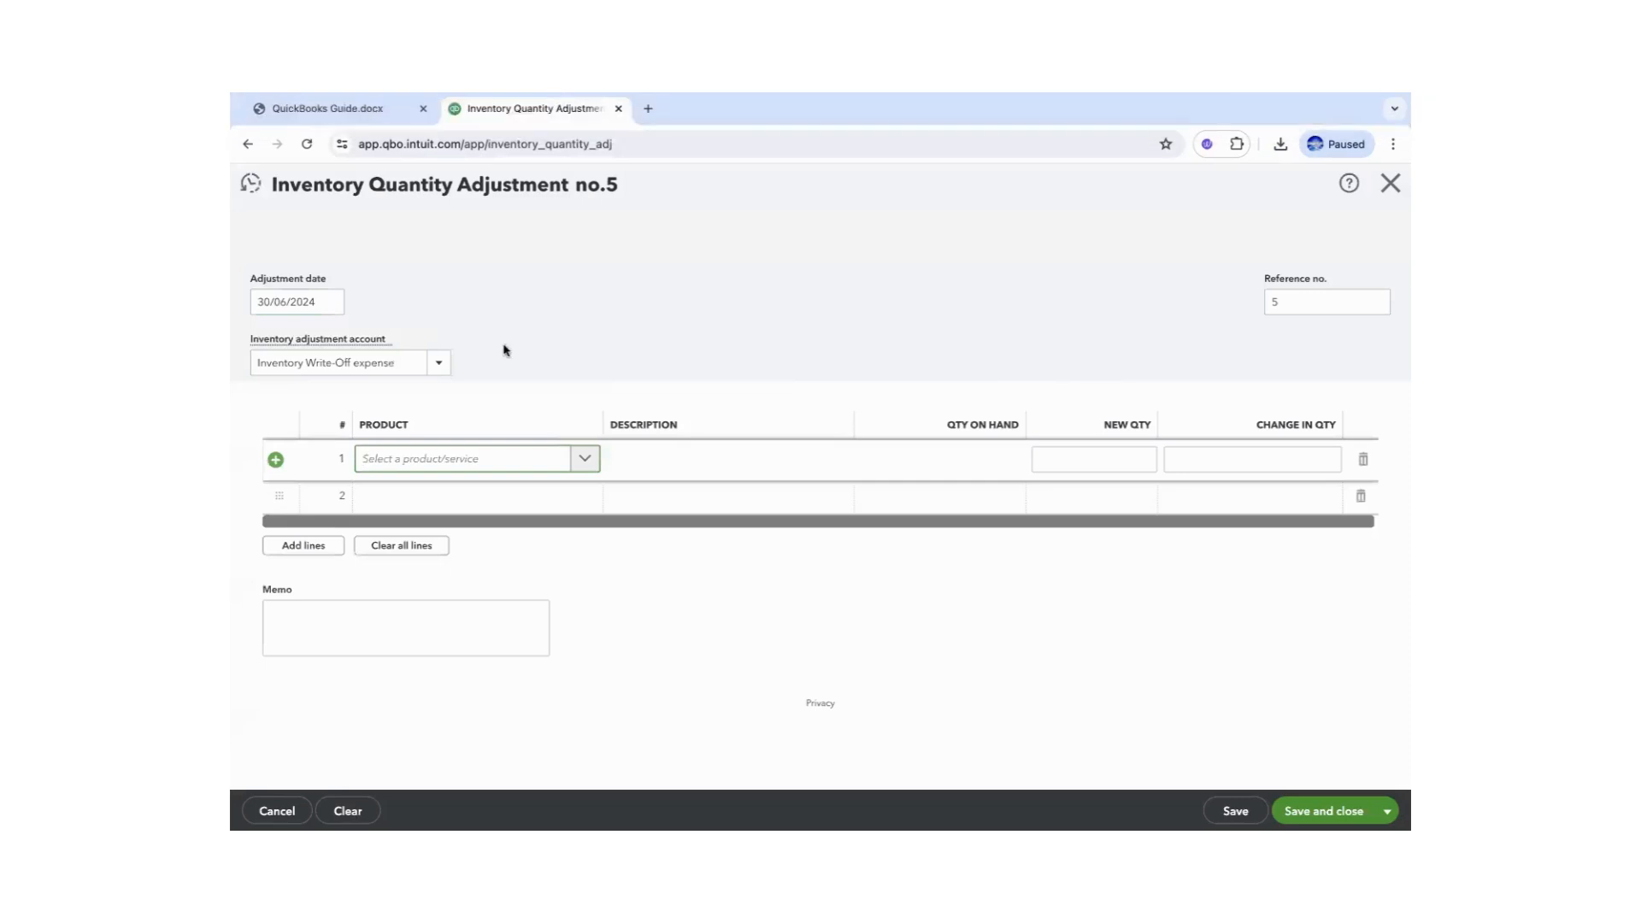
click(432, 465)
key(ctrl+v)
click(403, 546)
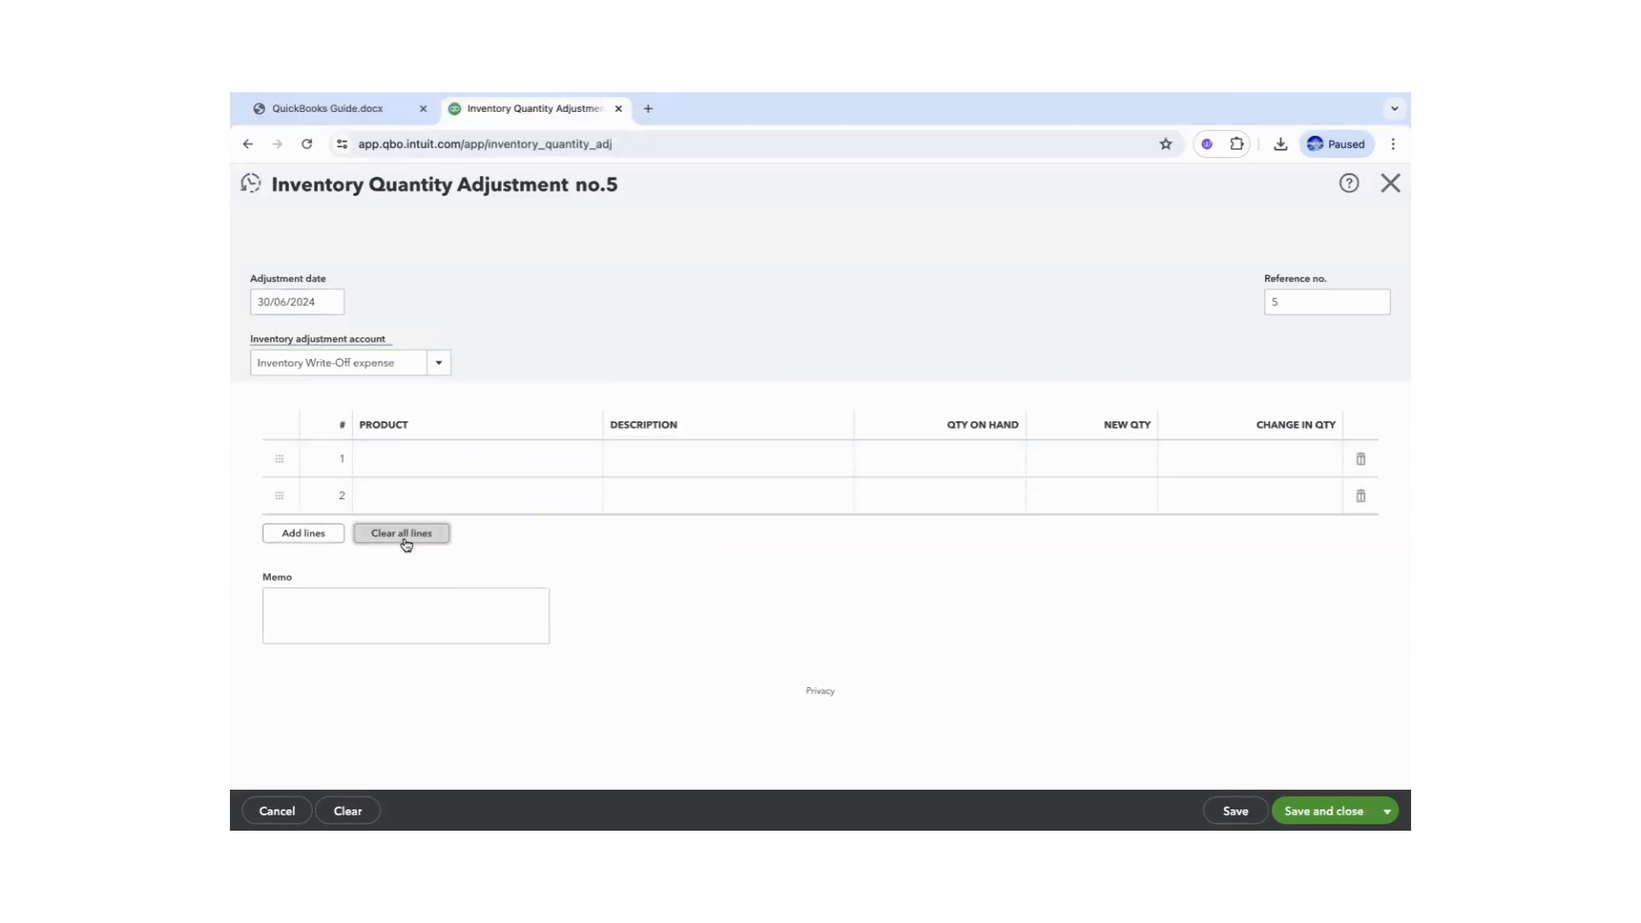
- Set line 1 to Hoodie with a quantity change of -2 and save the adjustment
click(466, 465)
click(585, 458)
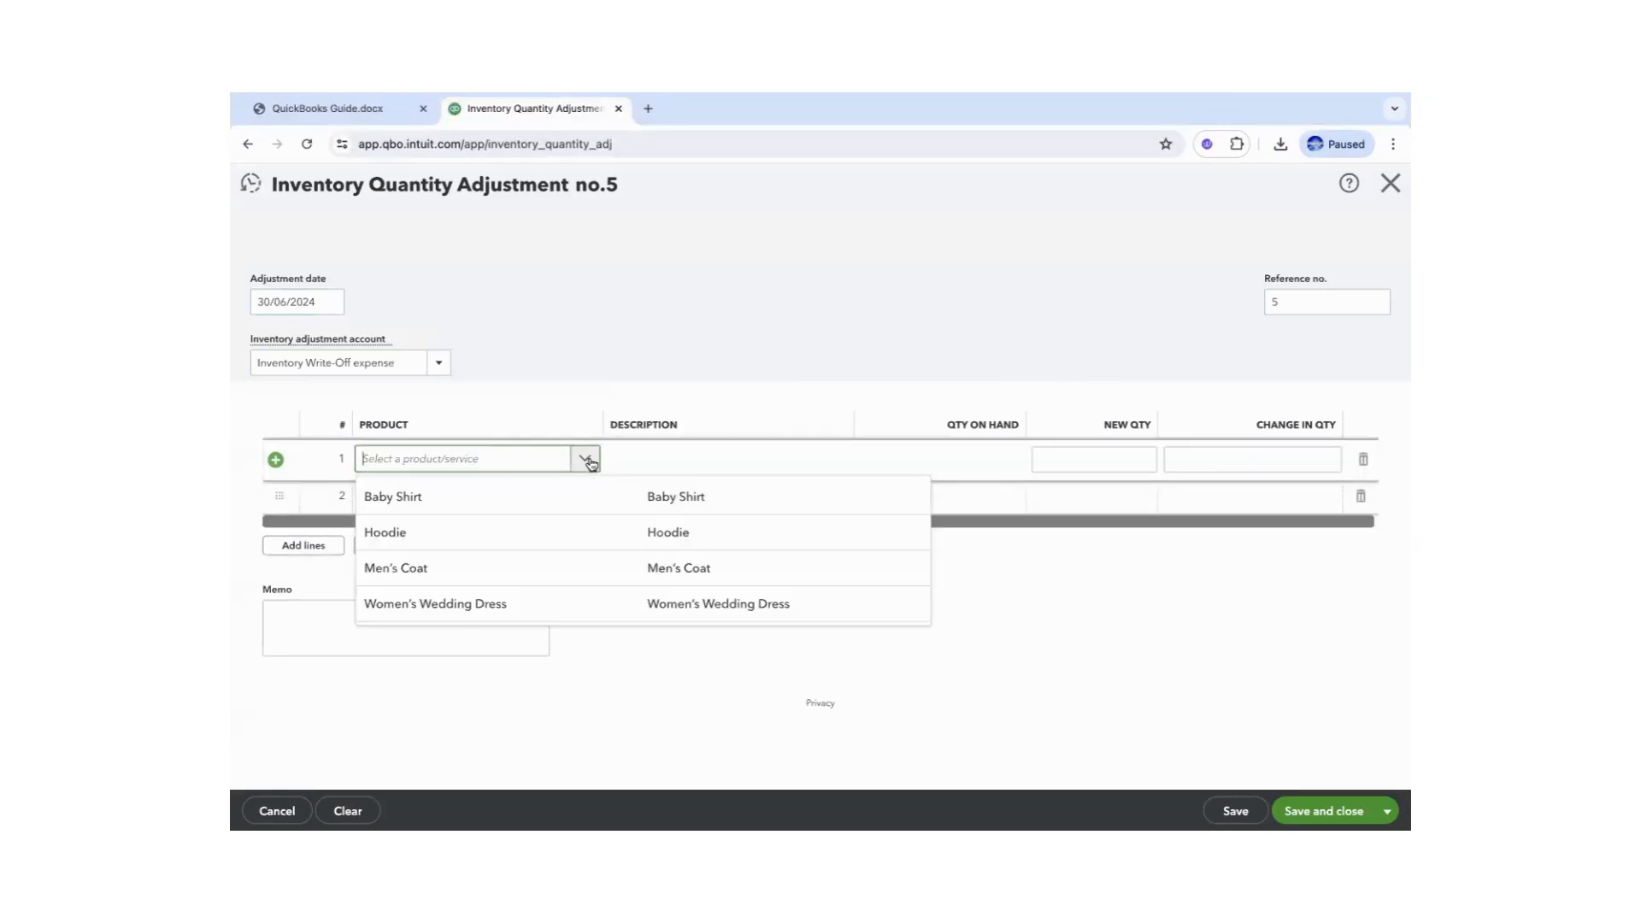
click(402, 533)
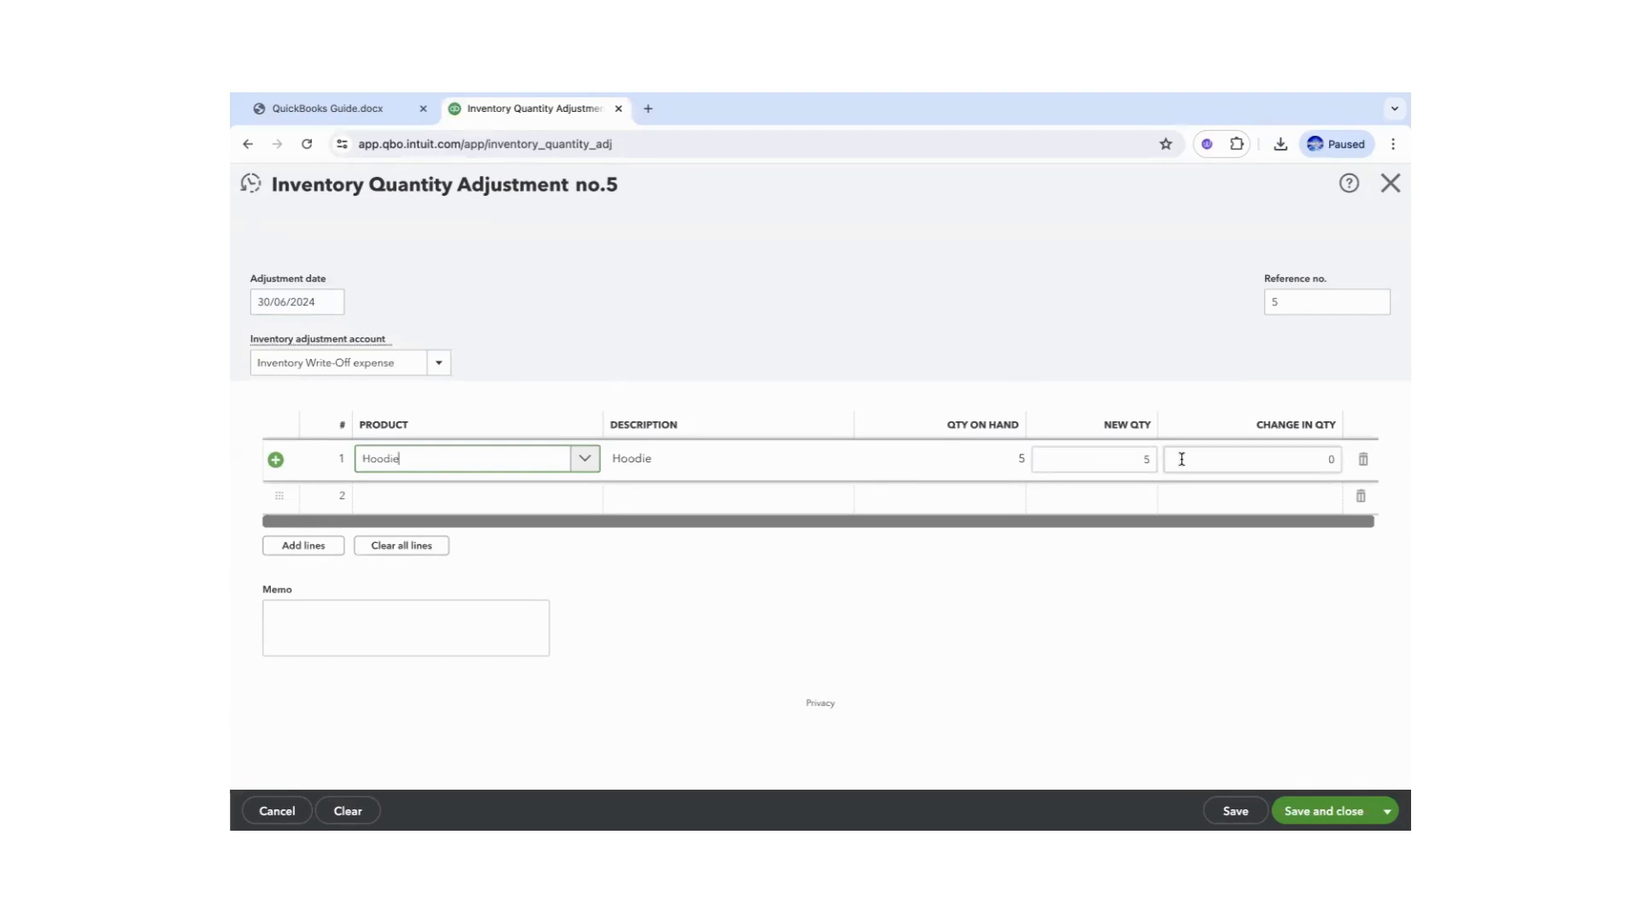
key(ctrl+shift+Tab)
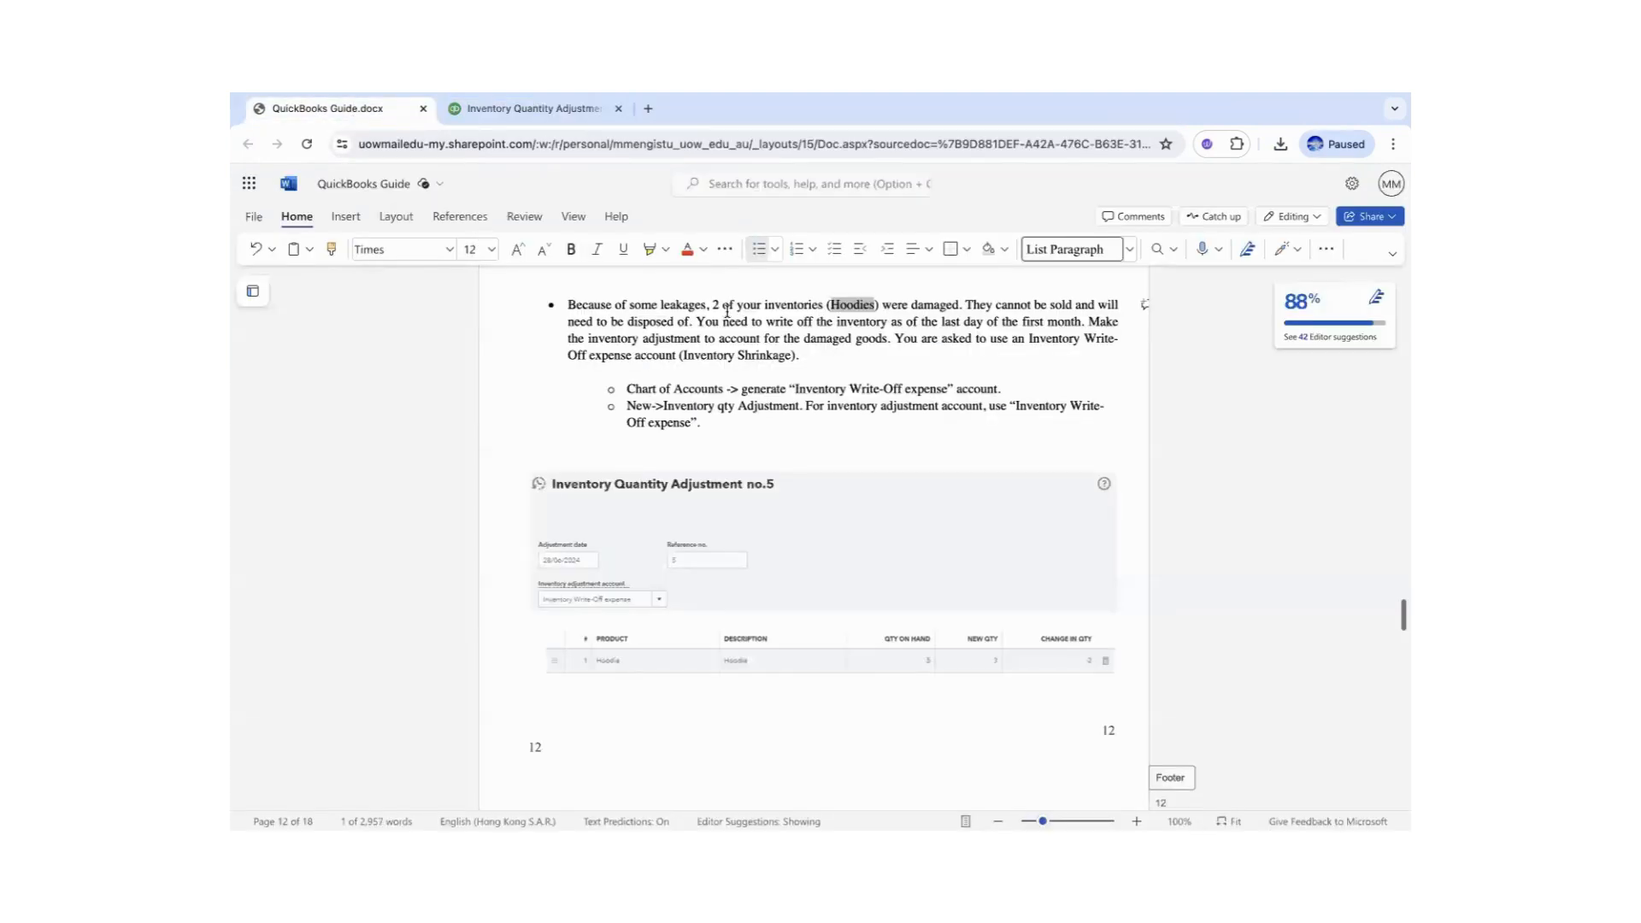
click(564, 109)
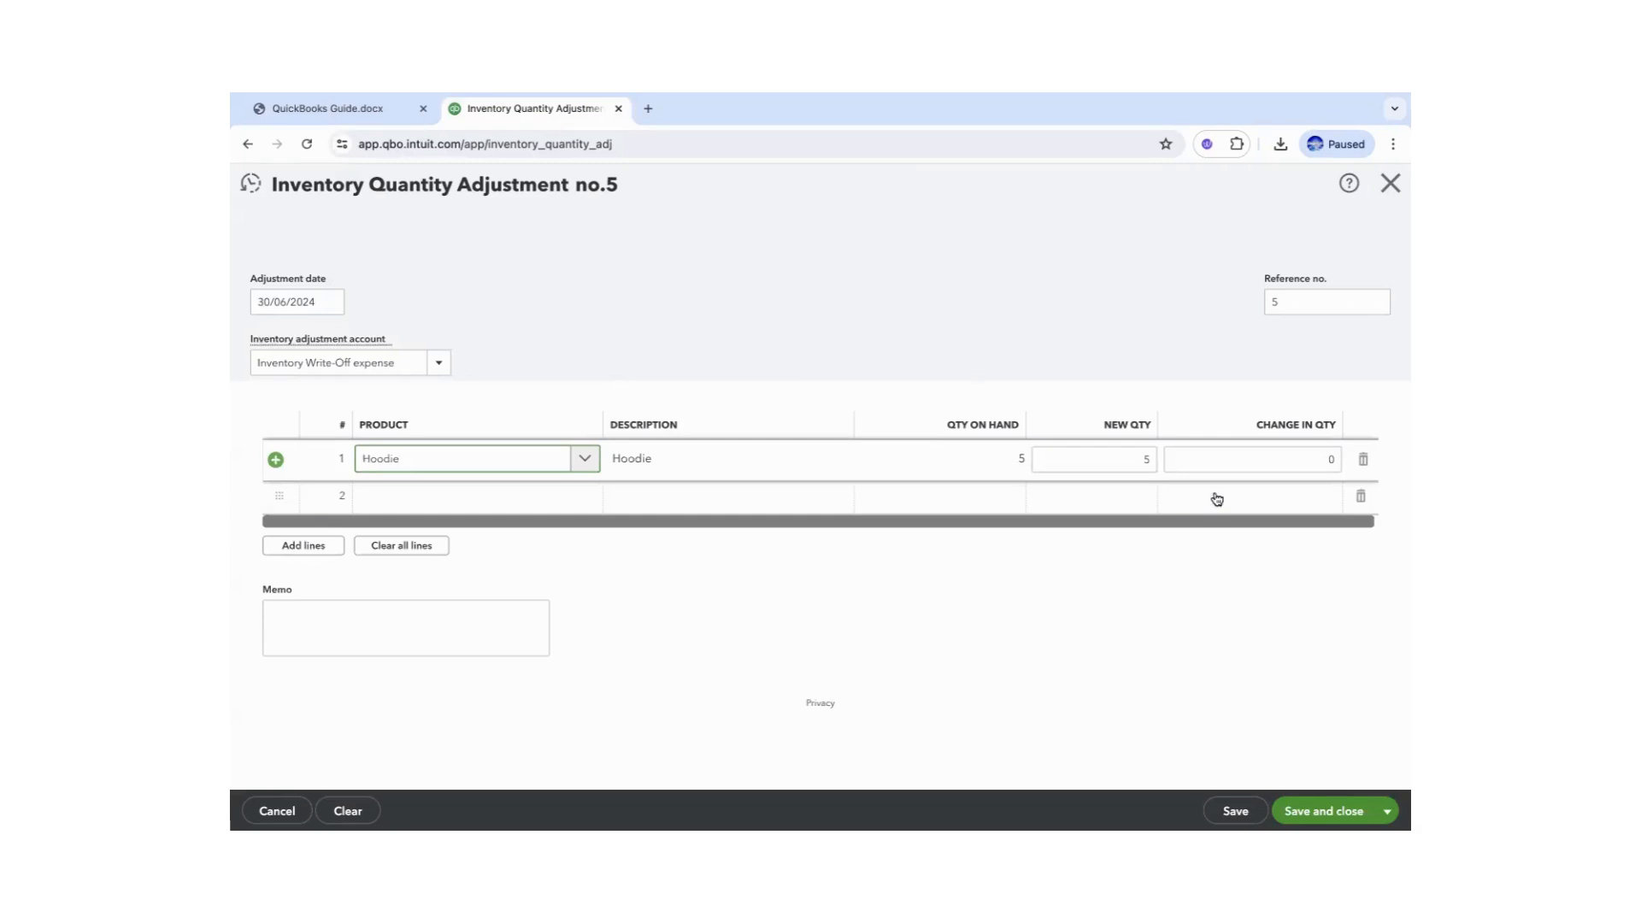
click(1329, 461)
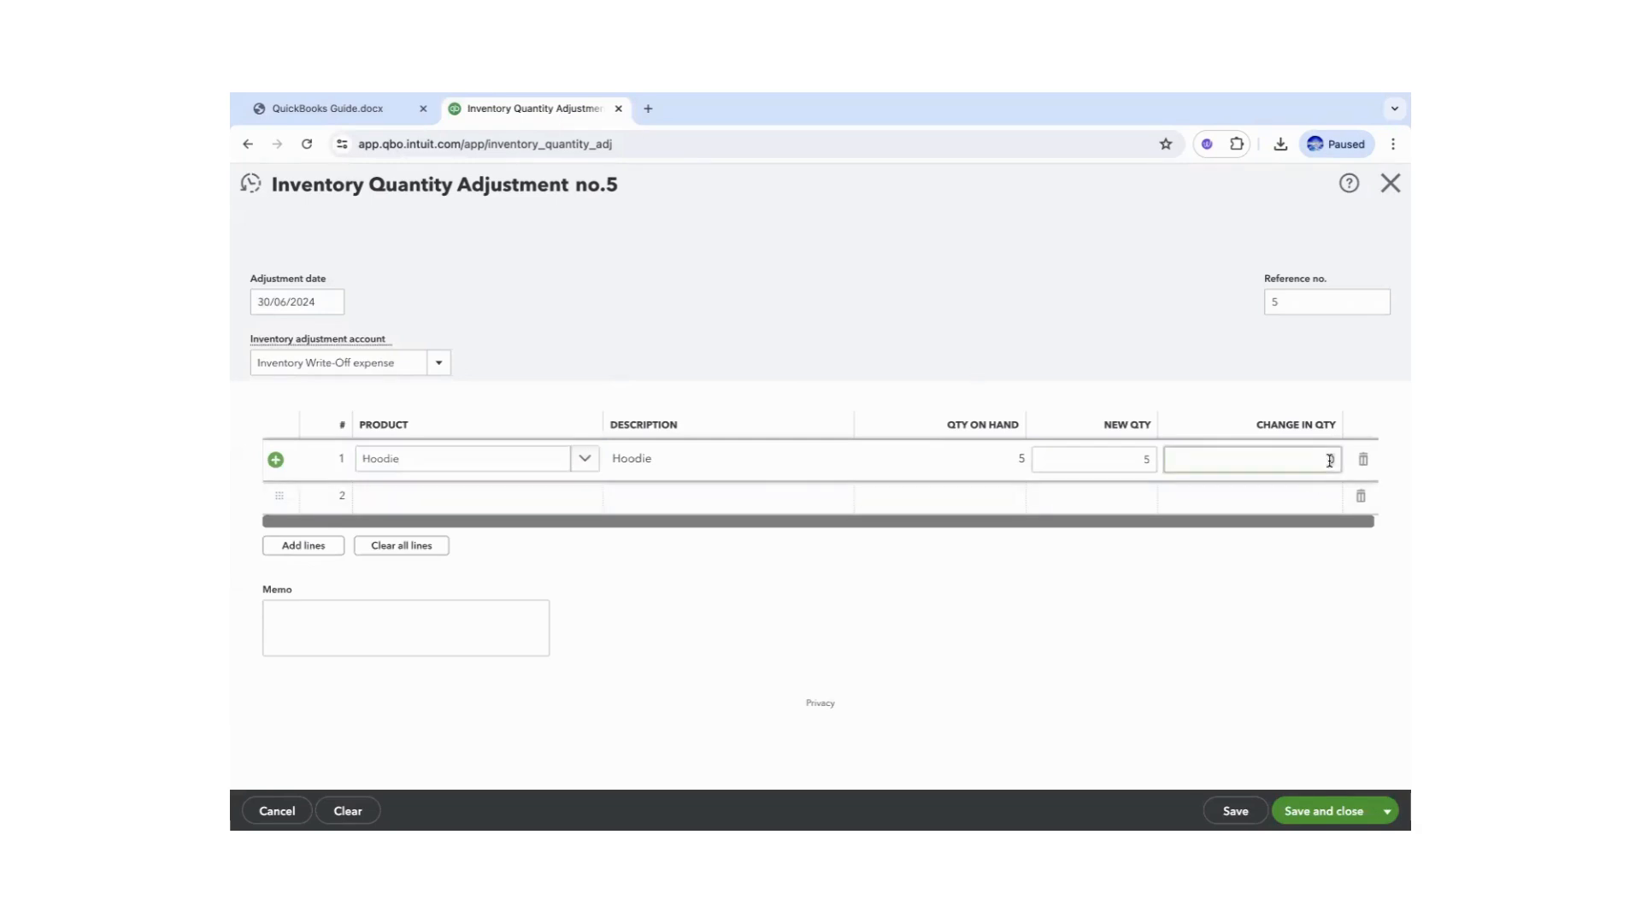
text(-2)
click(1253, 630)
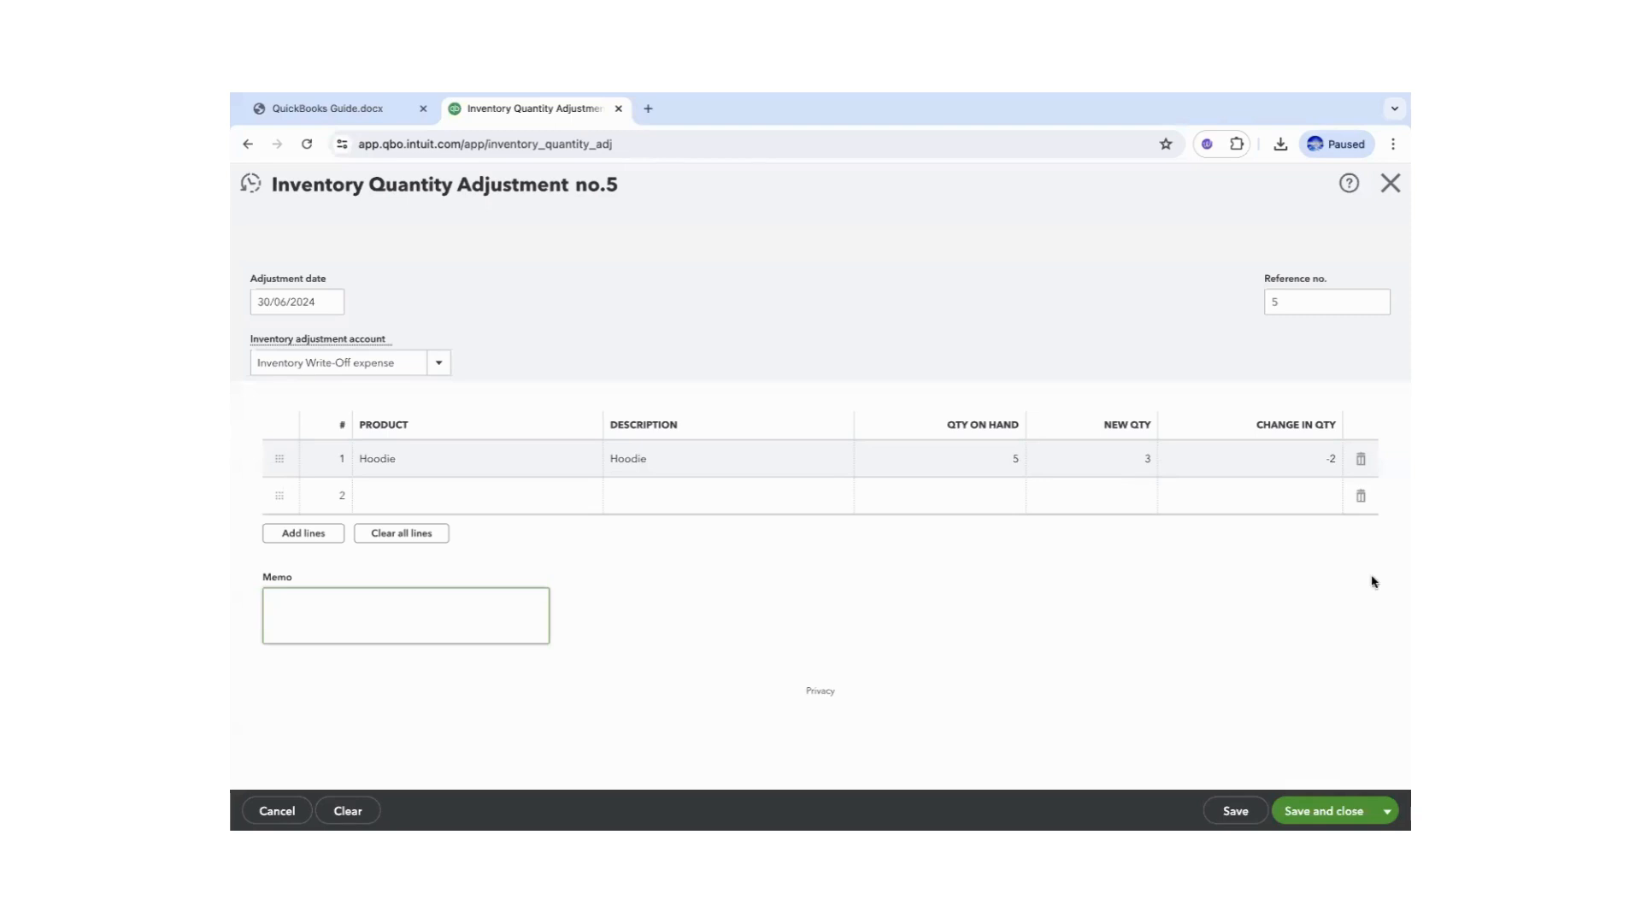
click(1316, 812)
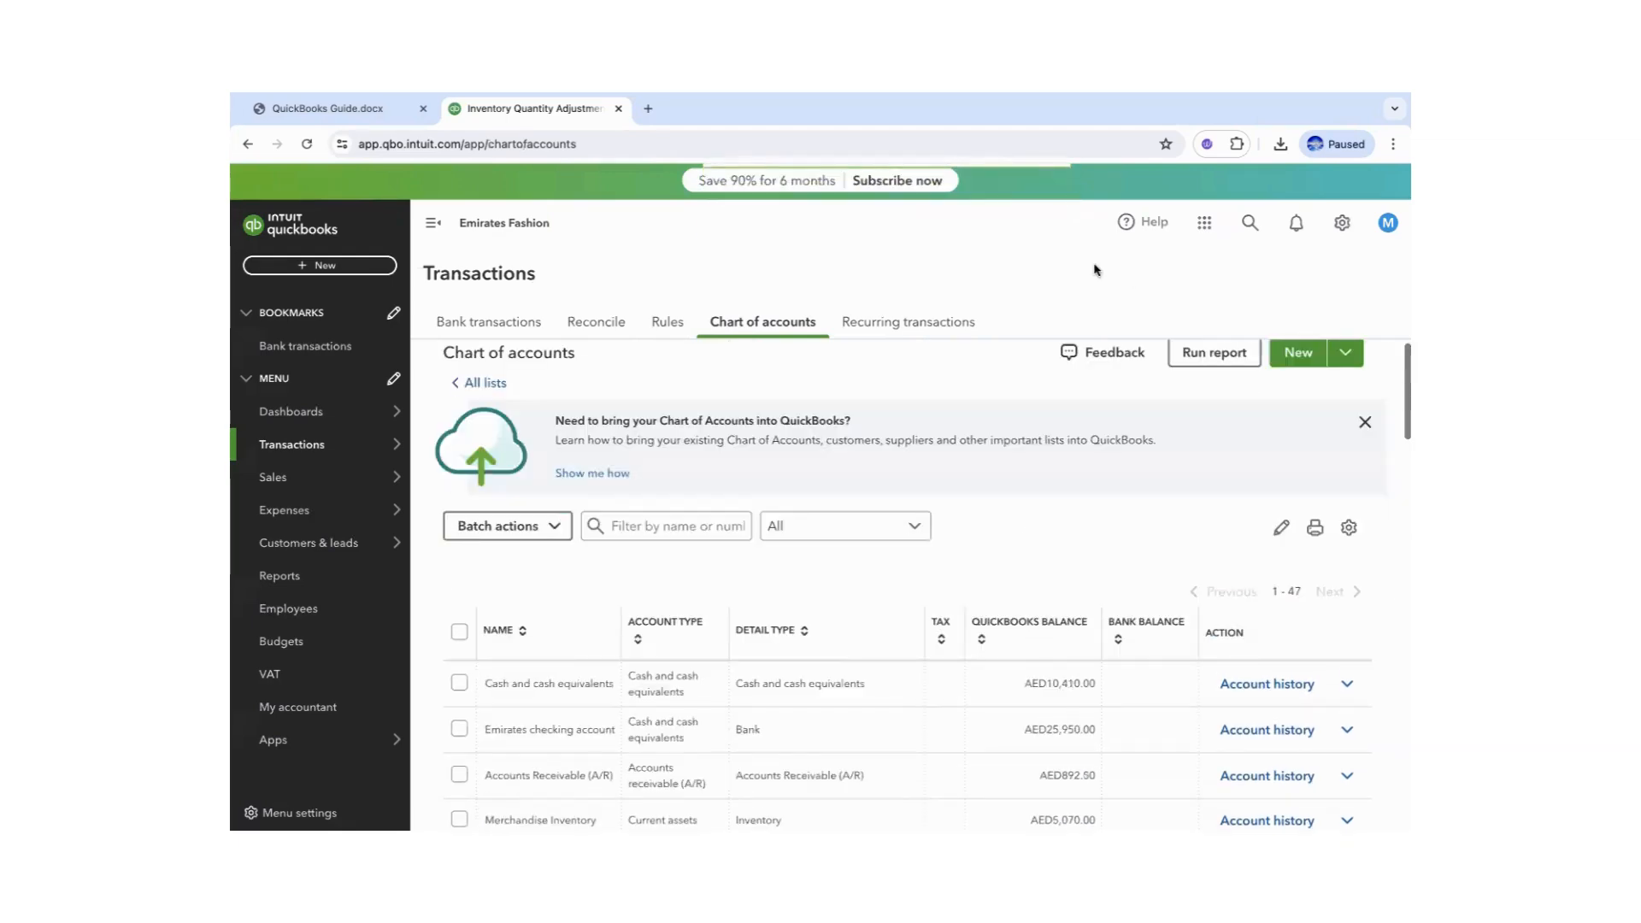
click(338, 108)
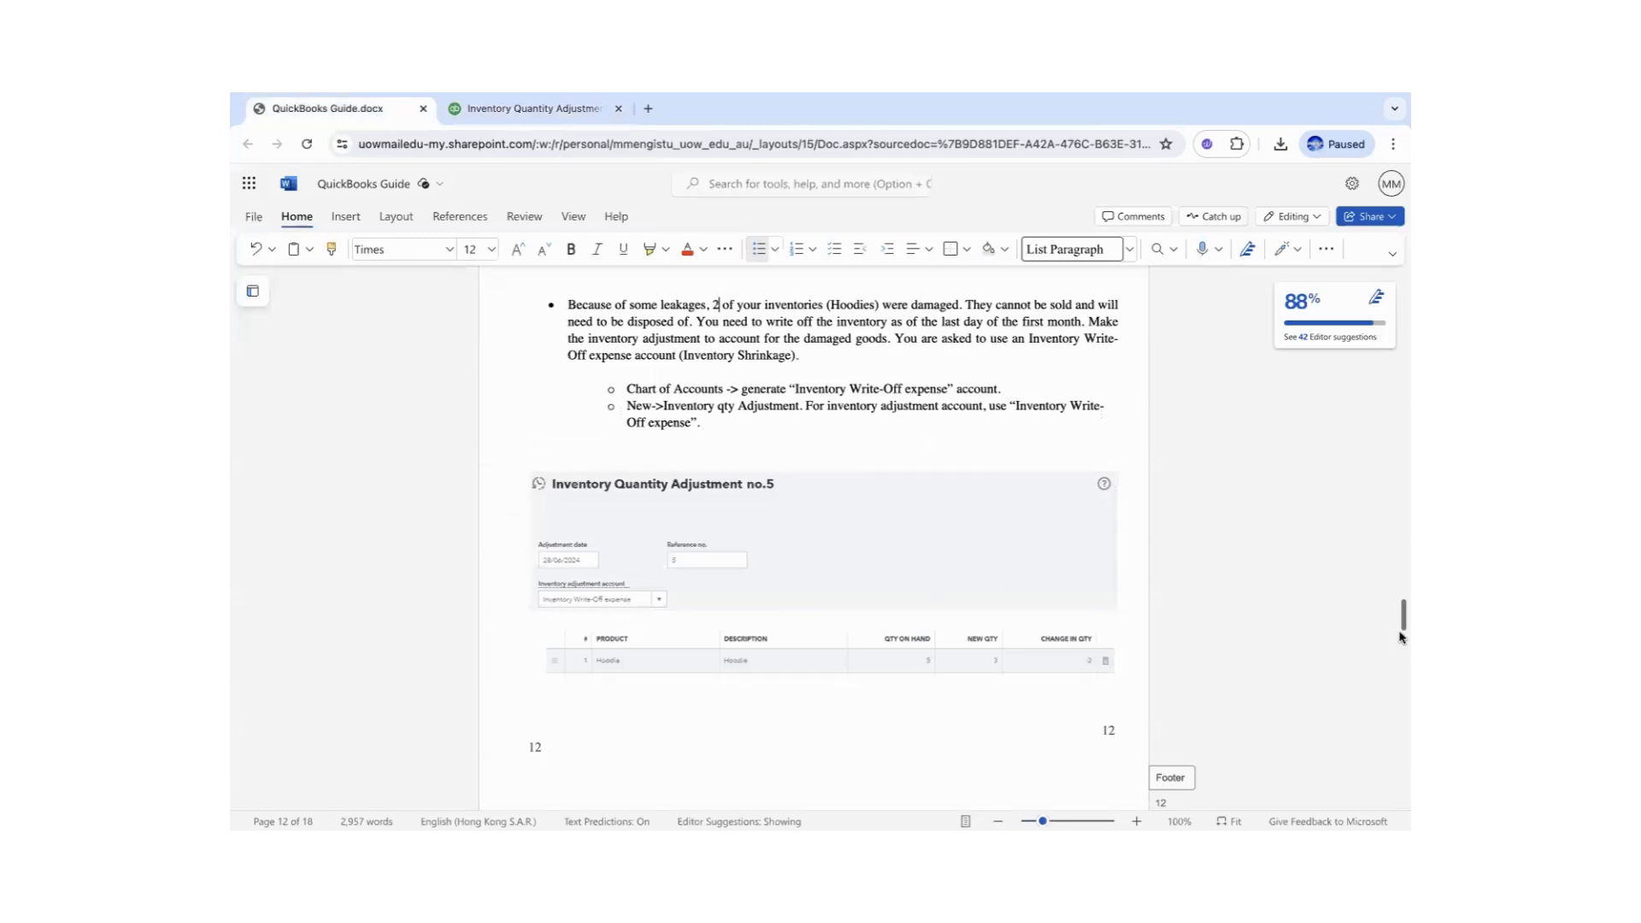
drag(1401, 620, 1402, 641)
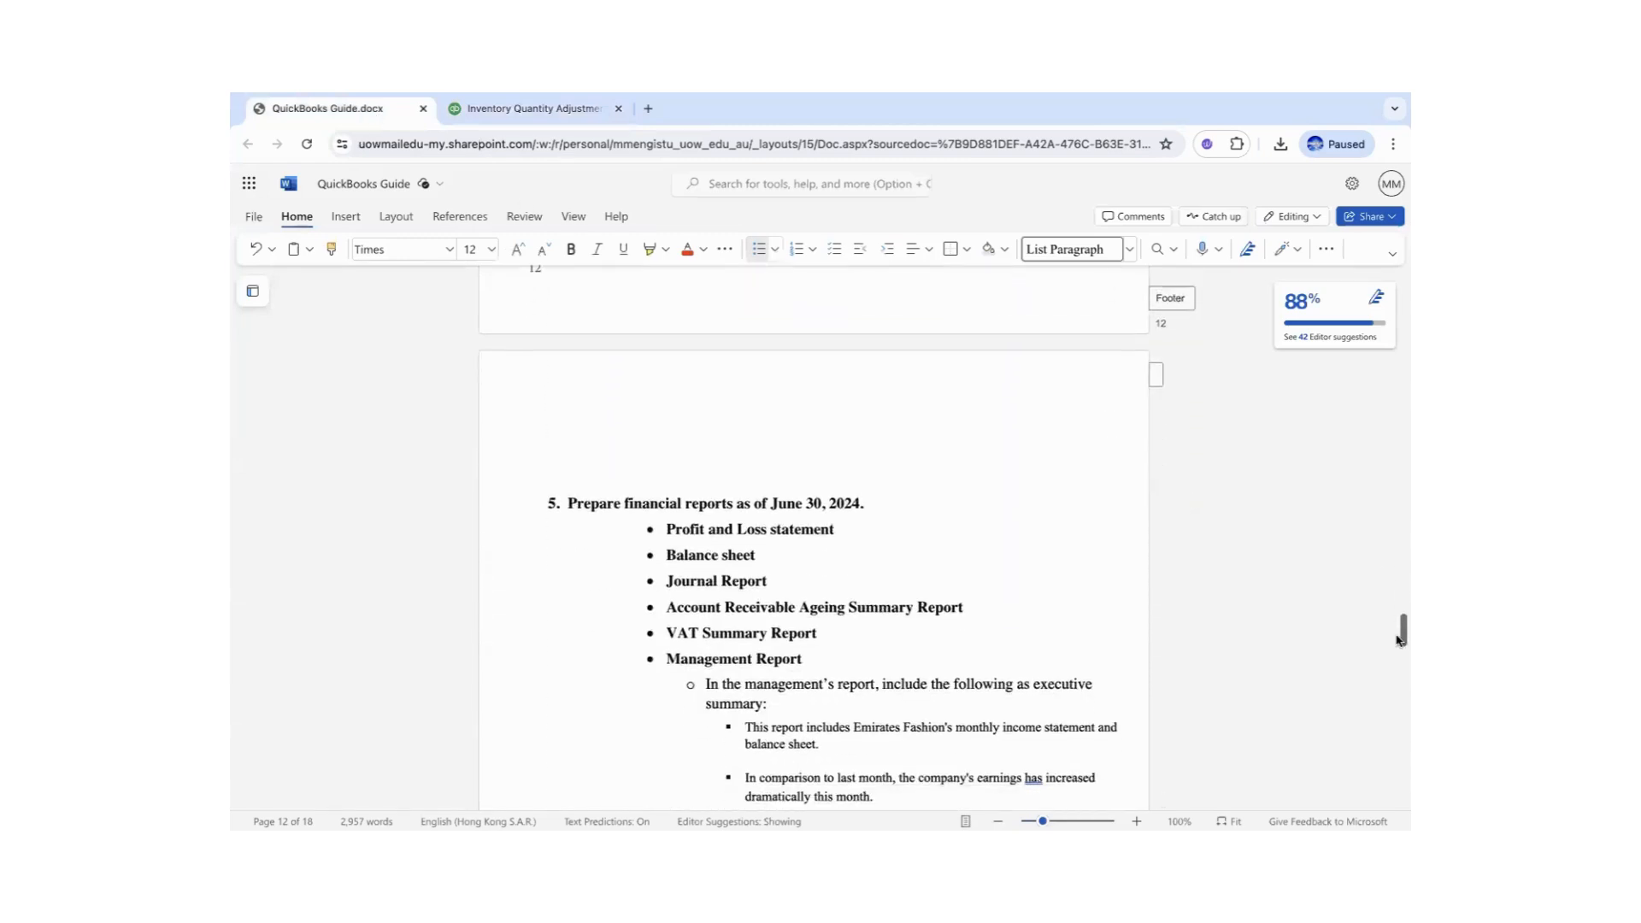
click(530, 109)
drag(1402, 371, 1402, 342)
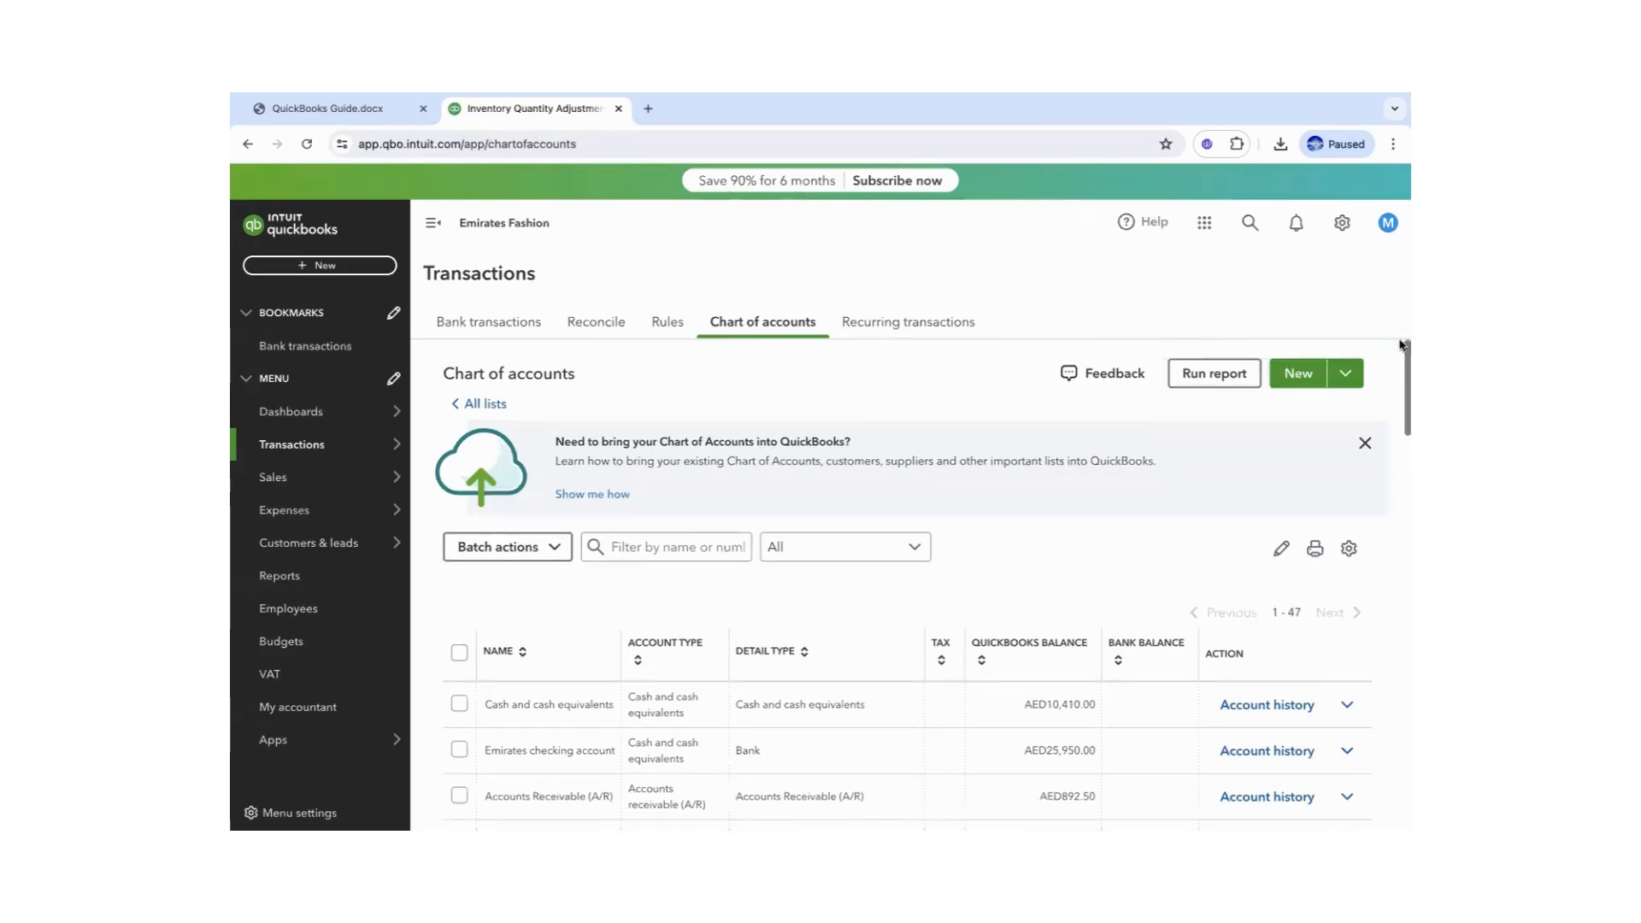